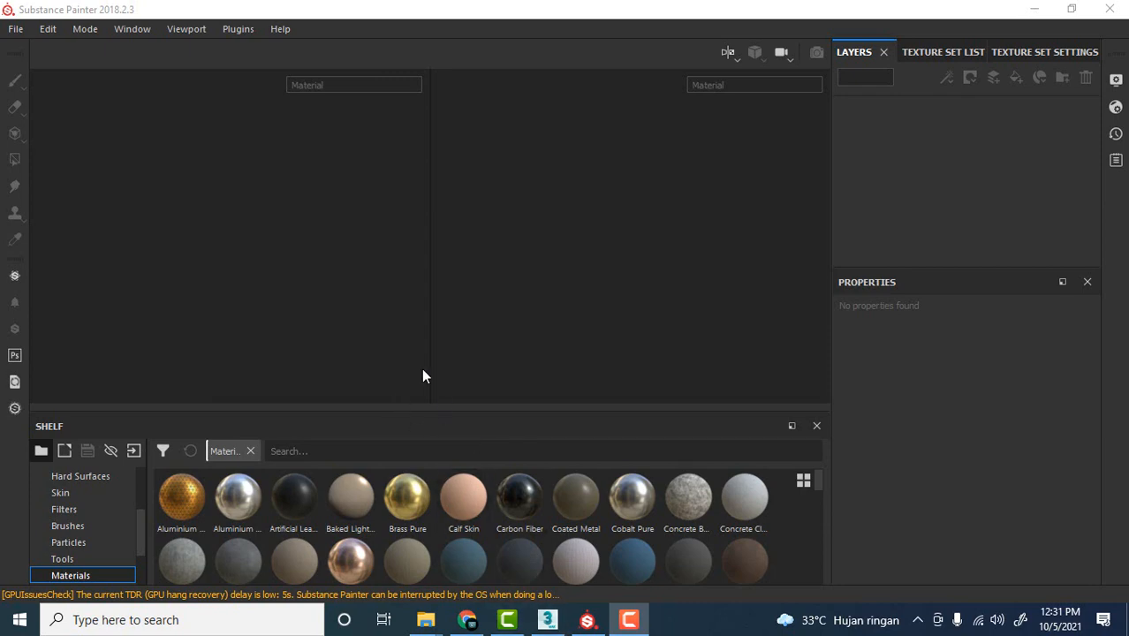
Step: Switch to 3ds Max and select the wooden barrel mesh in the perspective viewport
left_click(547, 619)
middle_click_drag(669, 290, 618, 320, "alt")
left_click(702, 276)
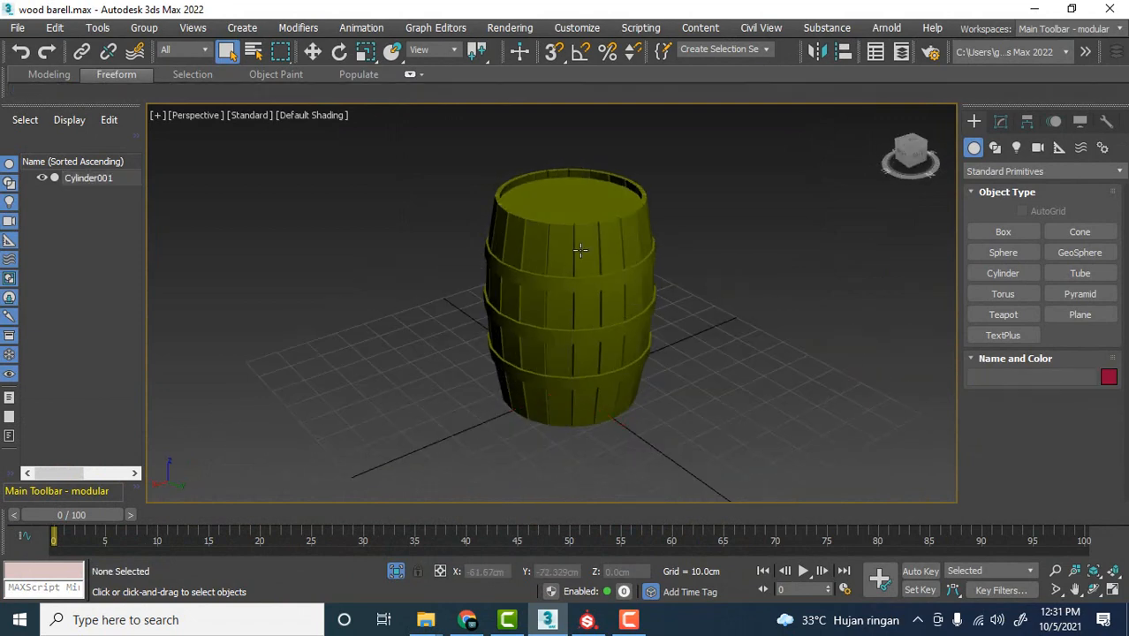
left_click(583, 253)
middle_click_drag(592, 261, 590, 251, "alt")
left_click(767, 237)
left_click(621, 266)
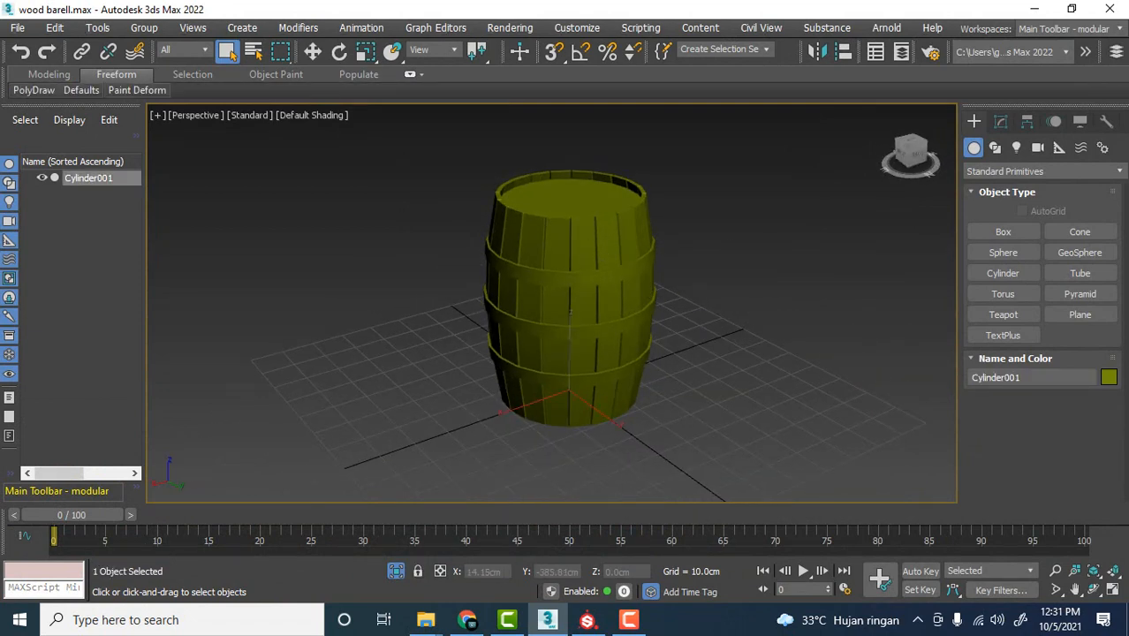
Step: Export the selected barrel to the Documents folder as an Autodesk FBX file named bareel, keeping the default FBX export options
left_click(17, 27)
mouse_move(63, 279)
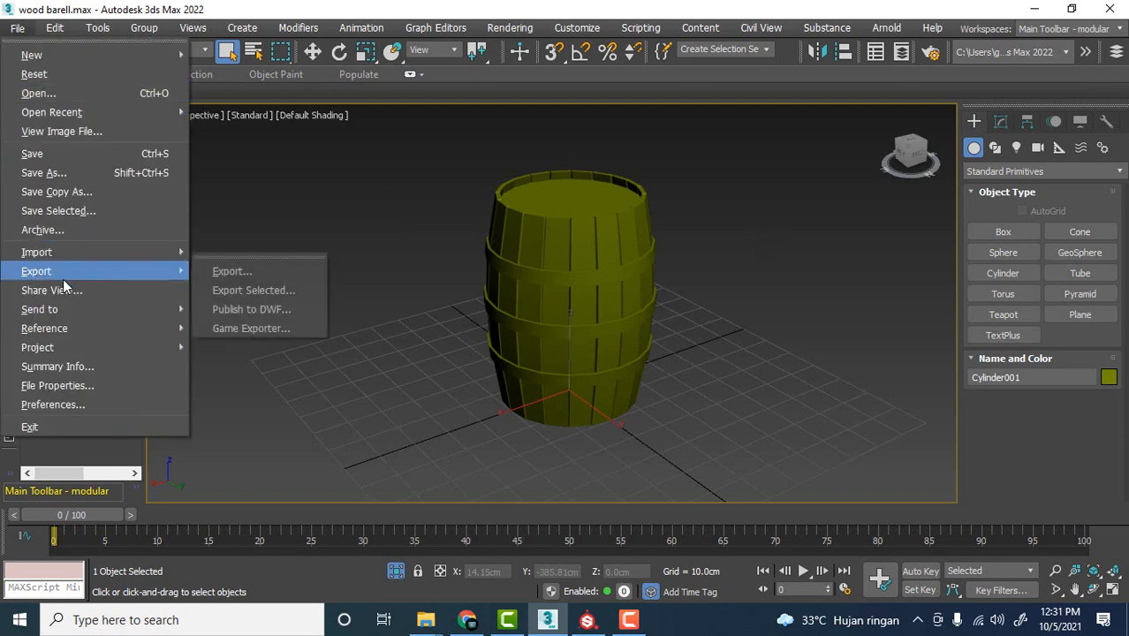
left_click(265, 290)
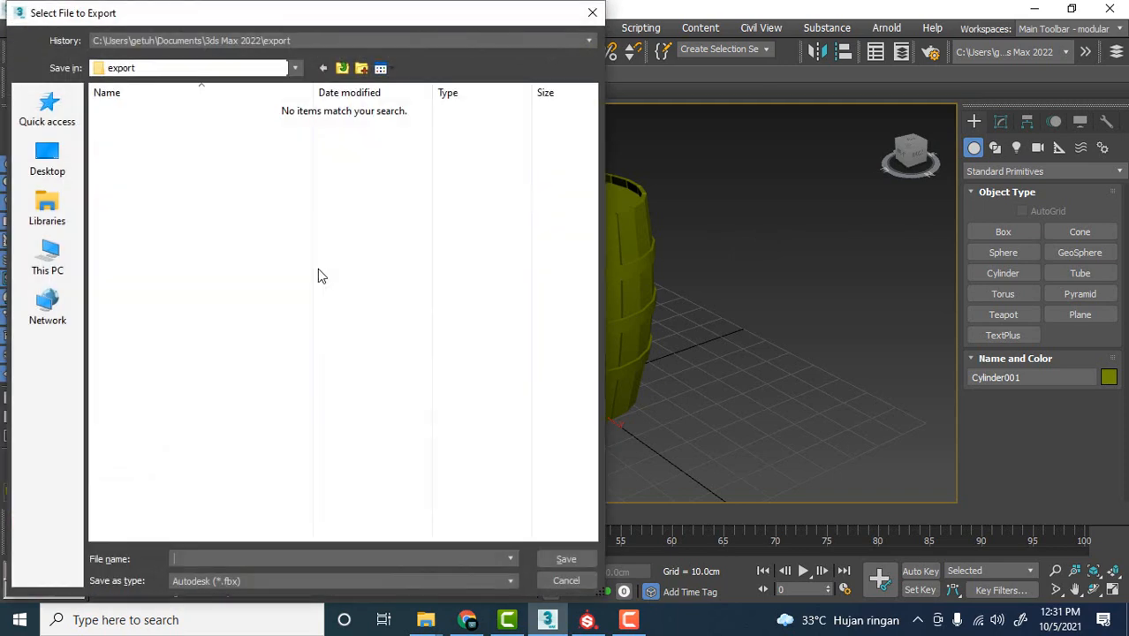
left_click(46, 215)
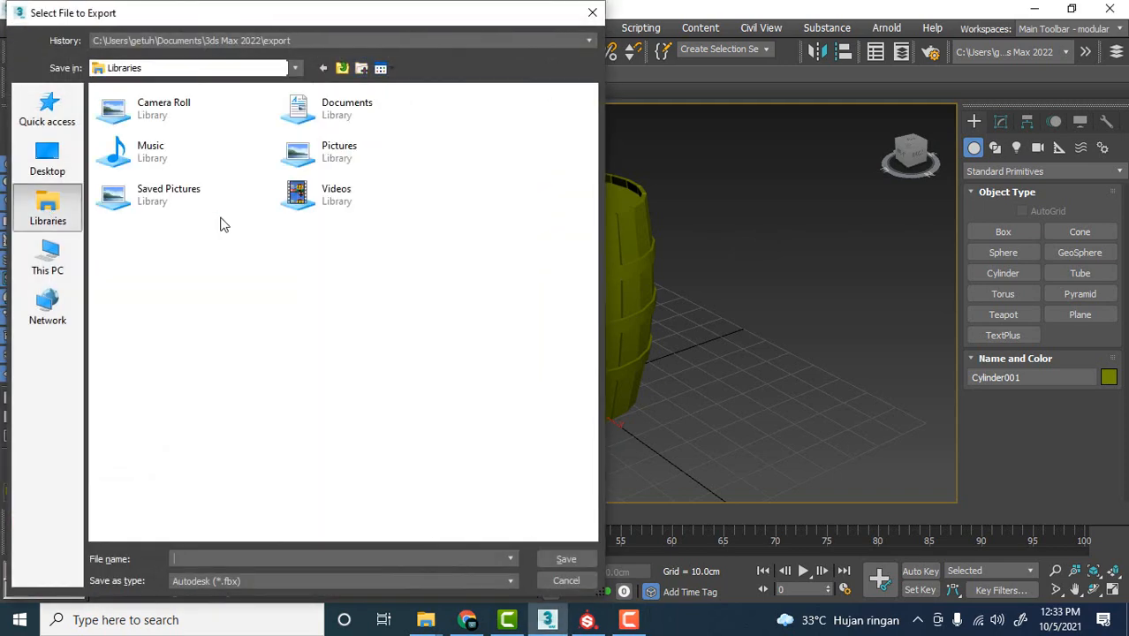
double_click(358, 115)
left_click(260, 560)
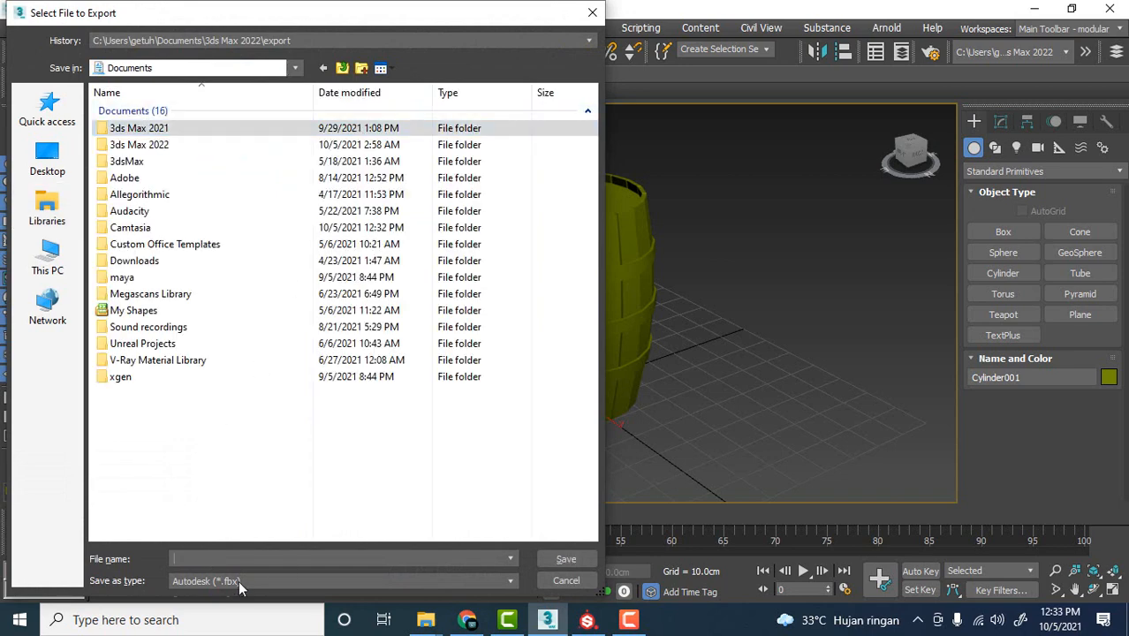
left_click(239, 580)
left_click(239, 581)
type("bareel")
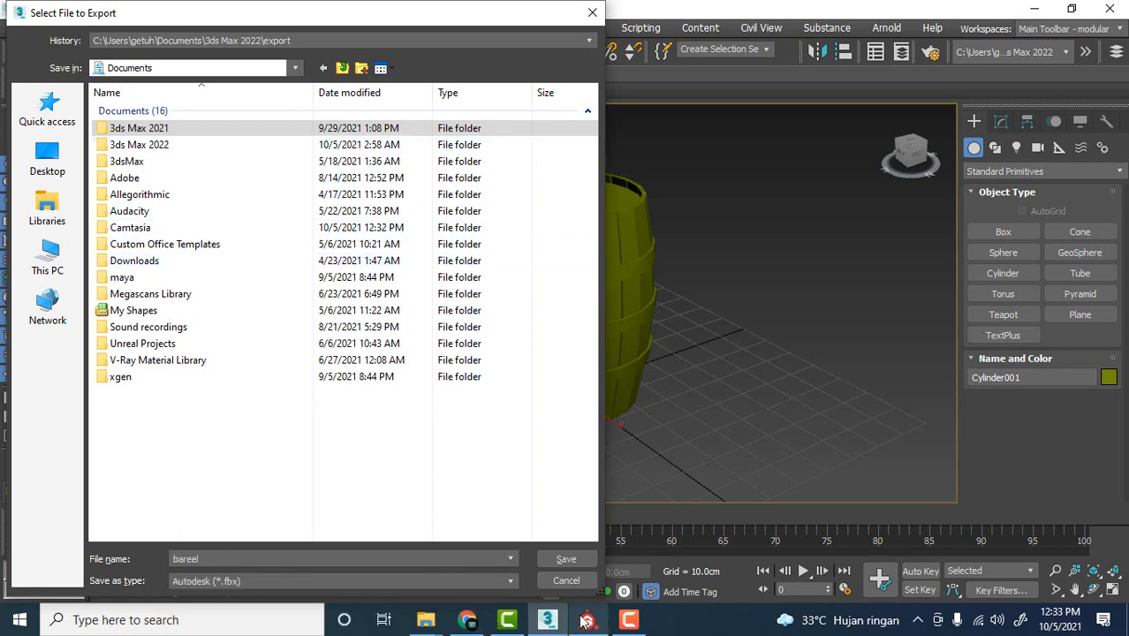
left_click(567, 558)
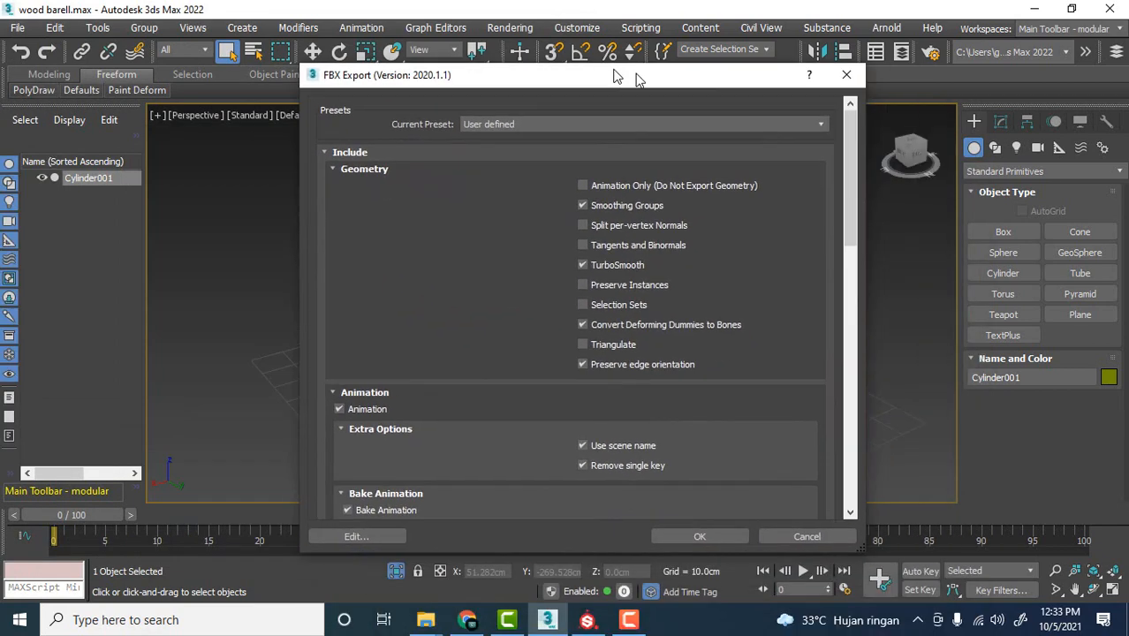
left_click(672, 533)
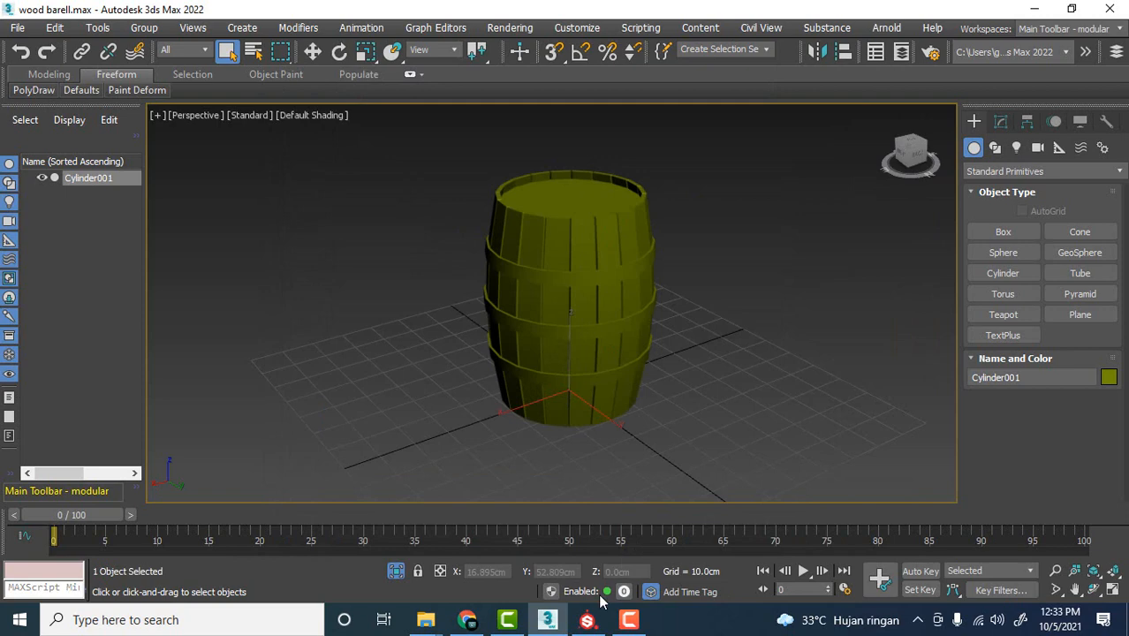
Step: Switch to Substance Painter and start a new project using bareel.fbx from the Documents folder as its mesh
left_click(587, 621)
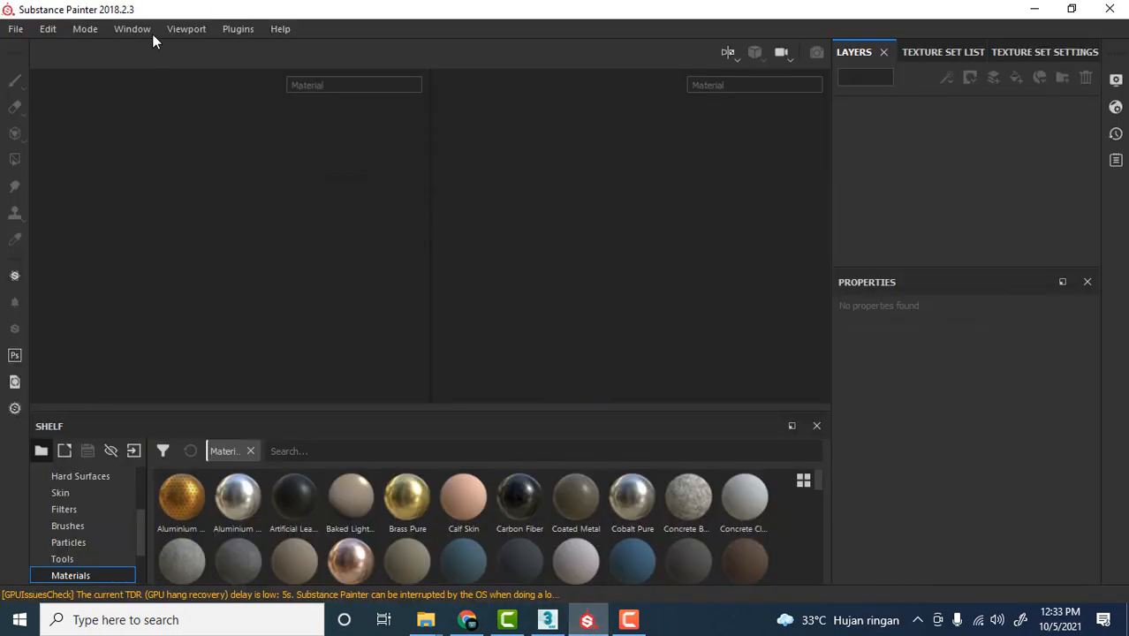
left_click(16, 30)
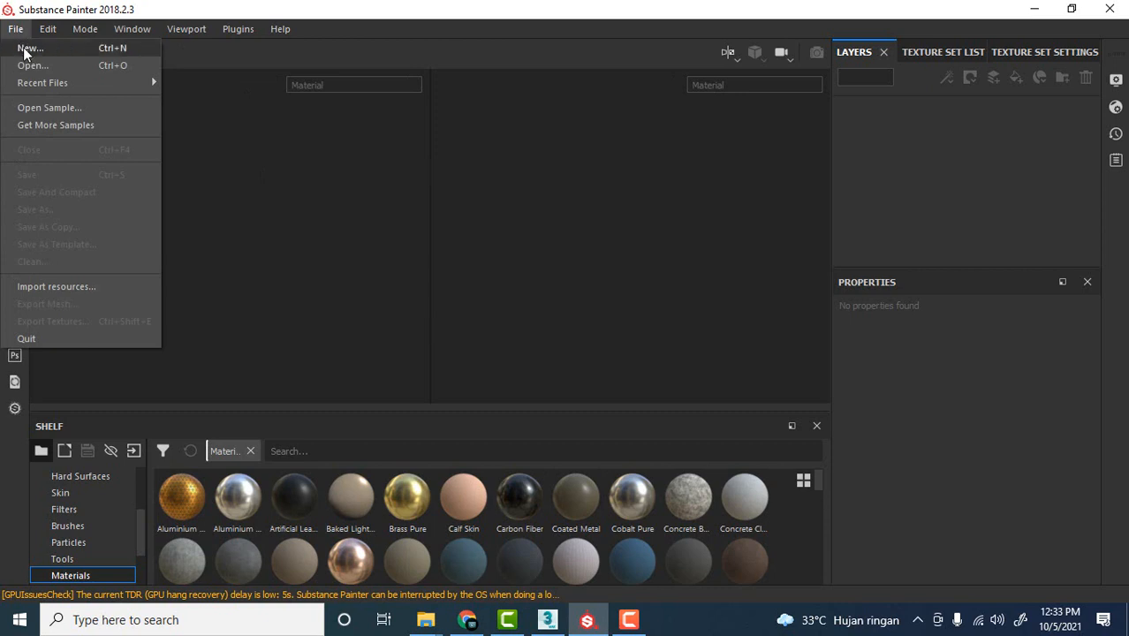
left_click(28, 49)
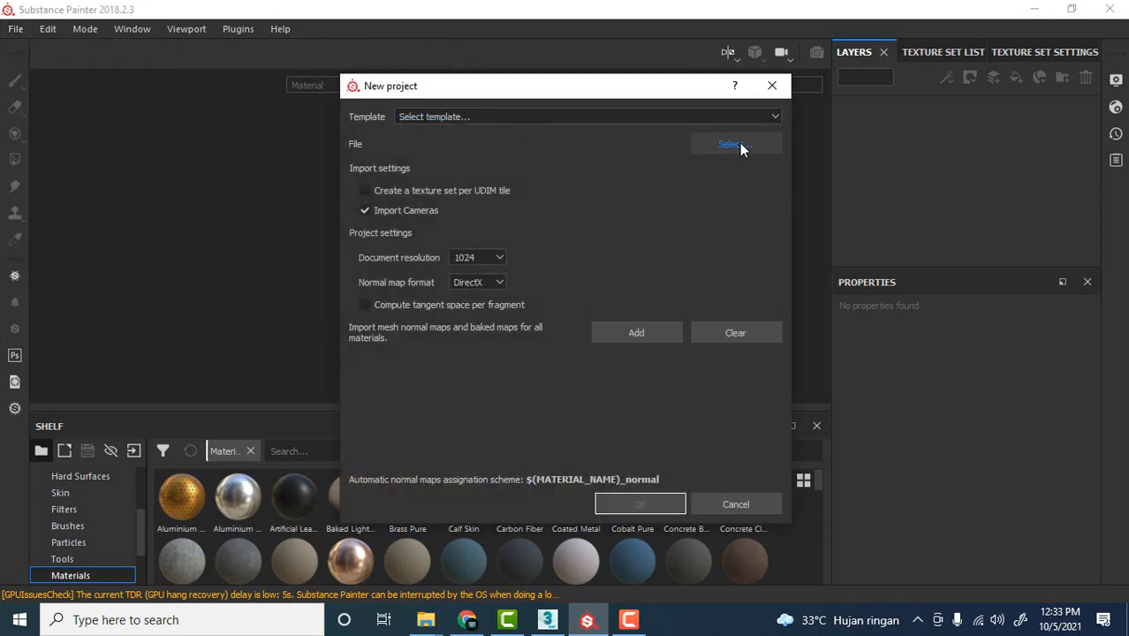
left_click(733, 145)
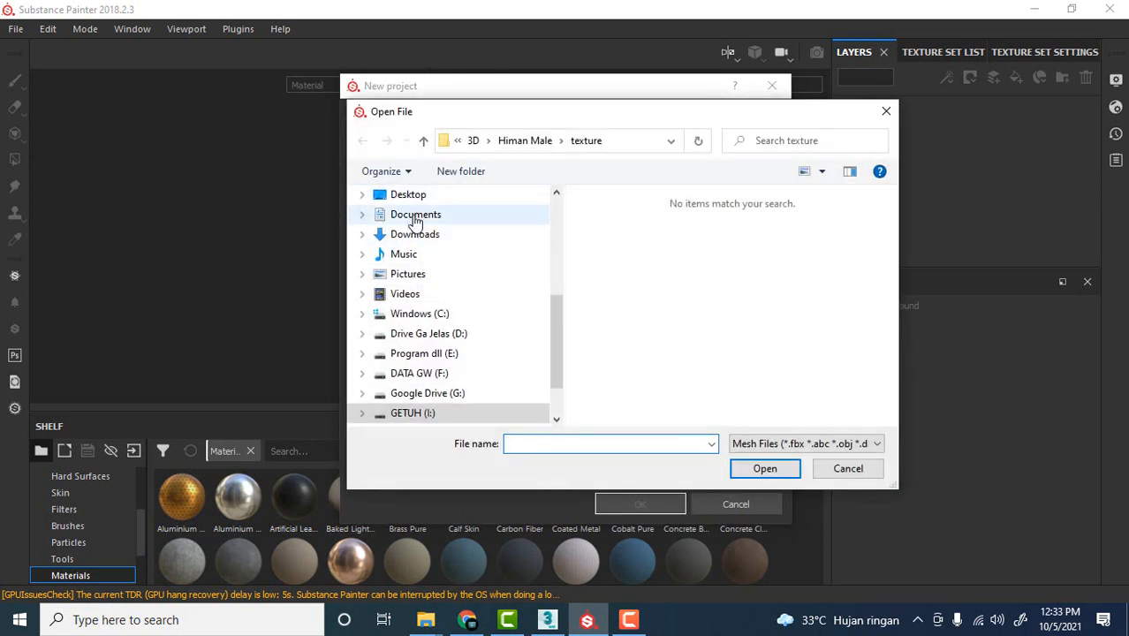
scroll(426, 278, "up", 1)
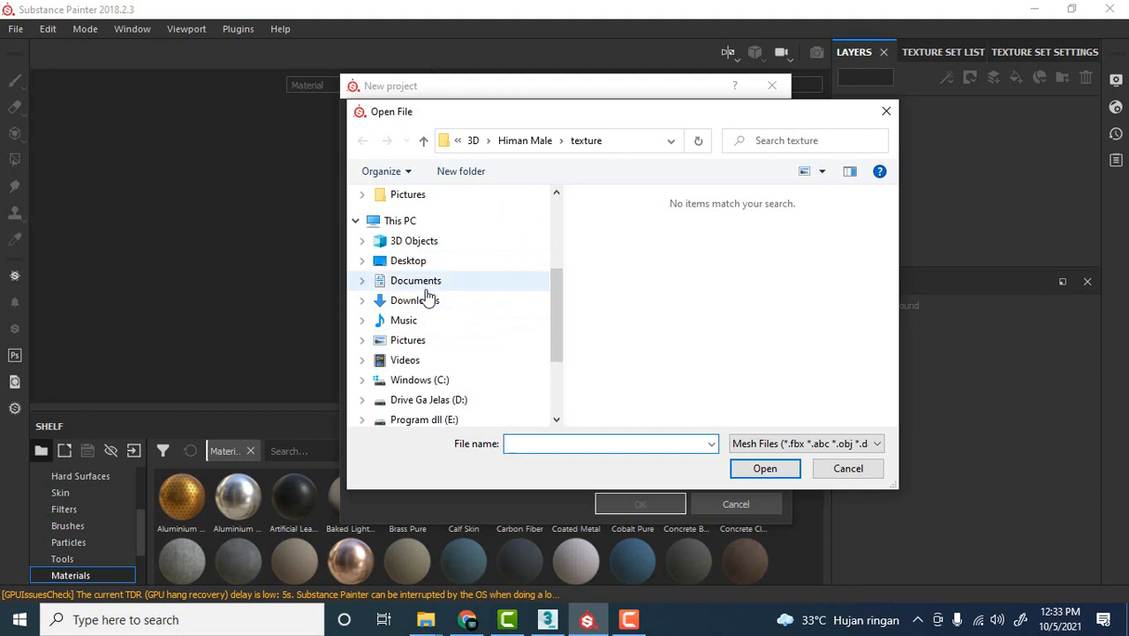
left_click(424, 288)
scroll(698, 314, "down", 3)
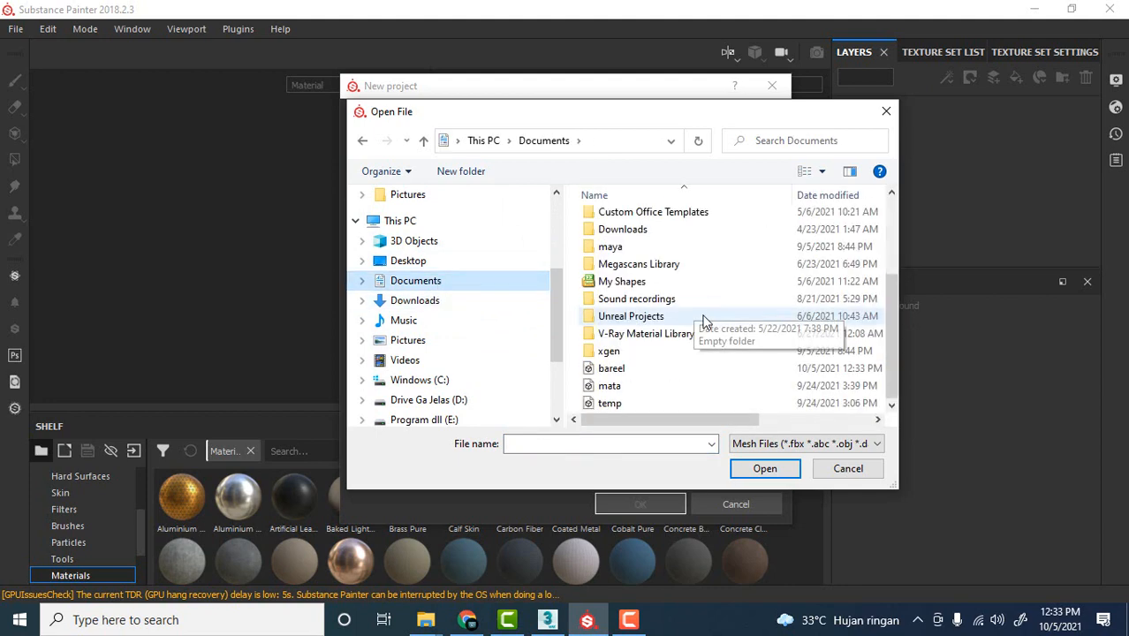
left_click(613, 369)
left_click(777, 469)
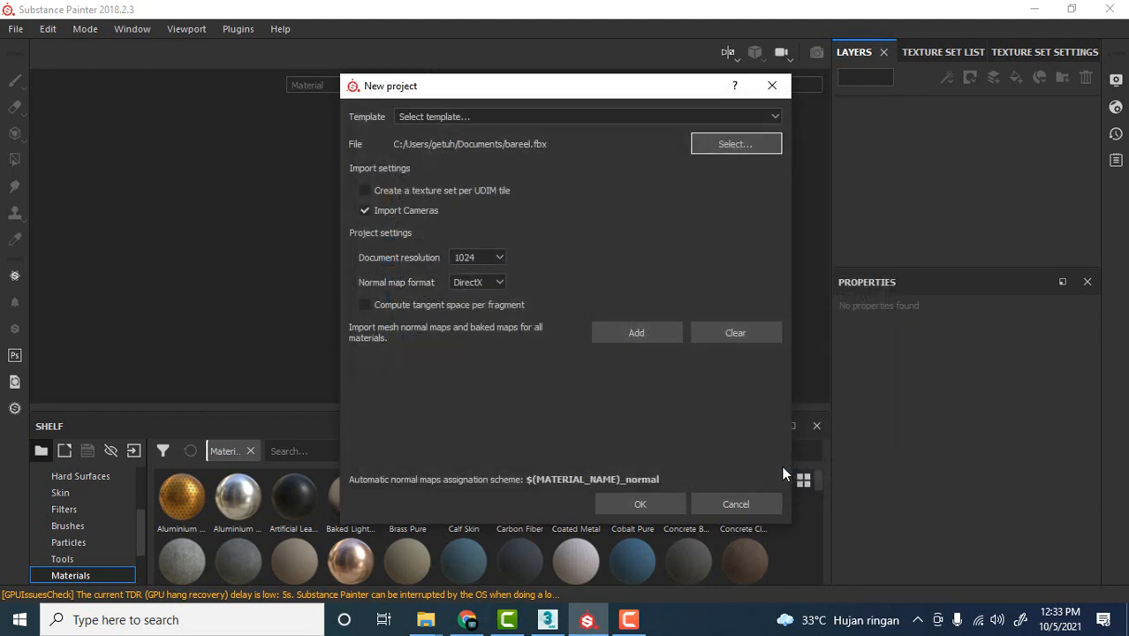
Step: Create the project with a document resolution of 1024 and the DirectX normal map format
double_click(476, 257)
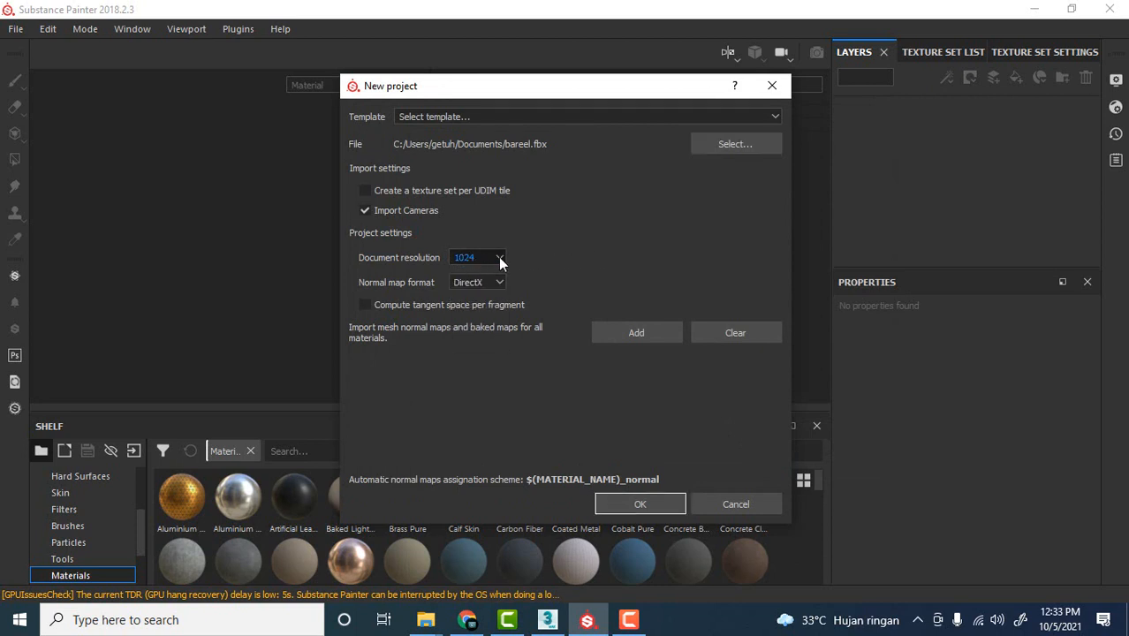
left_click(470, 258)
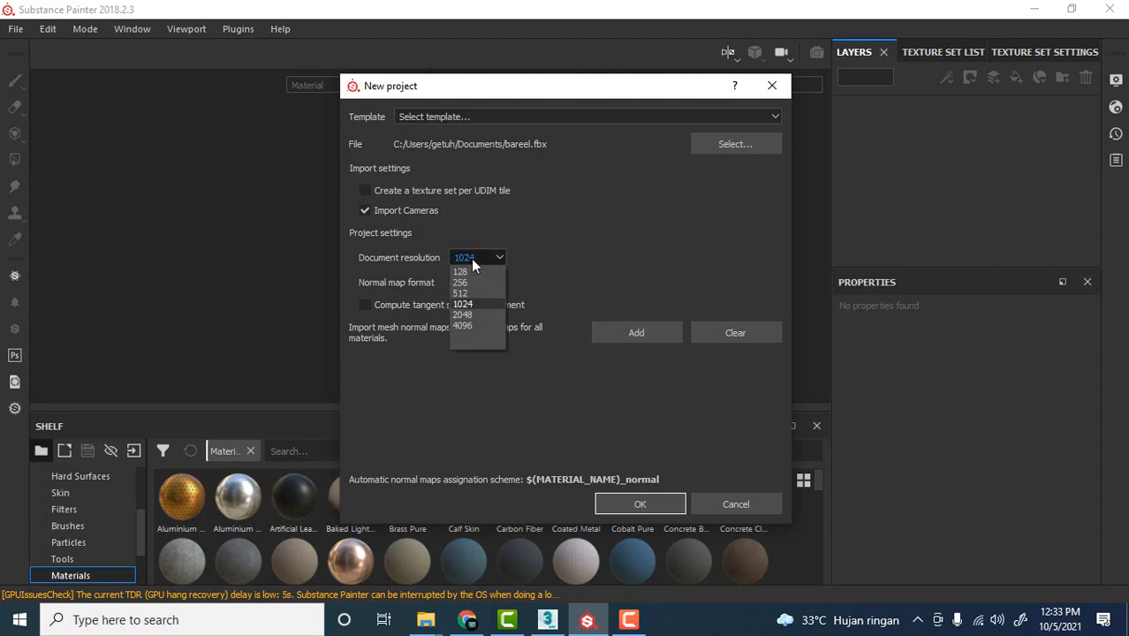
left_click(471, 258)
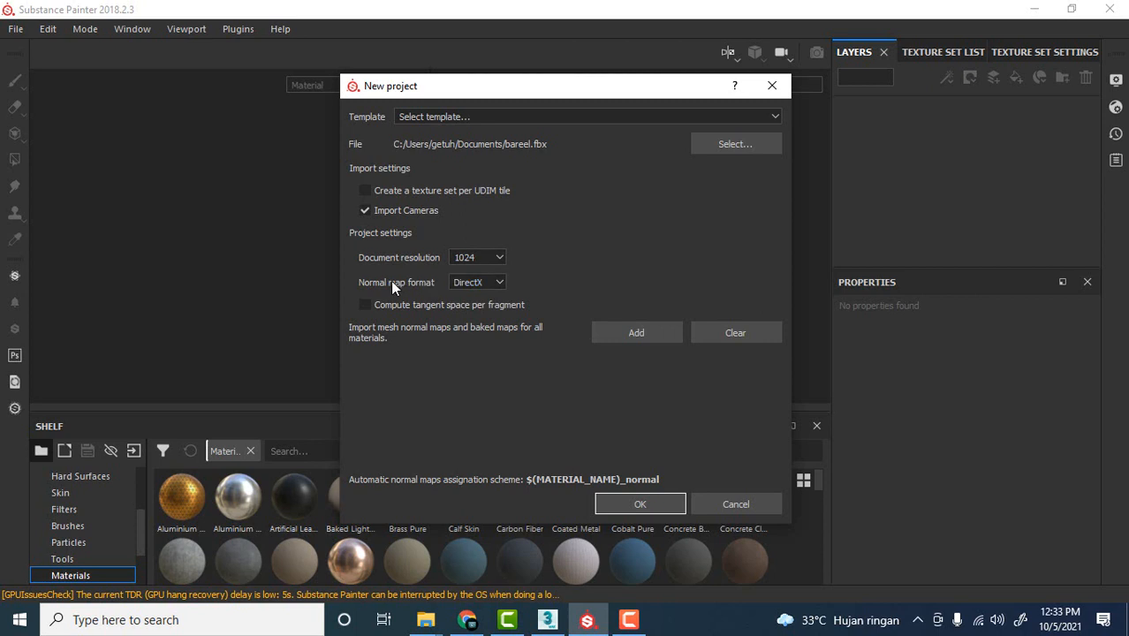
left_click(477, 283)
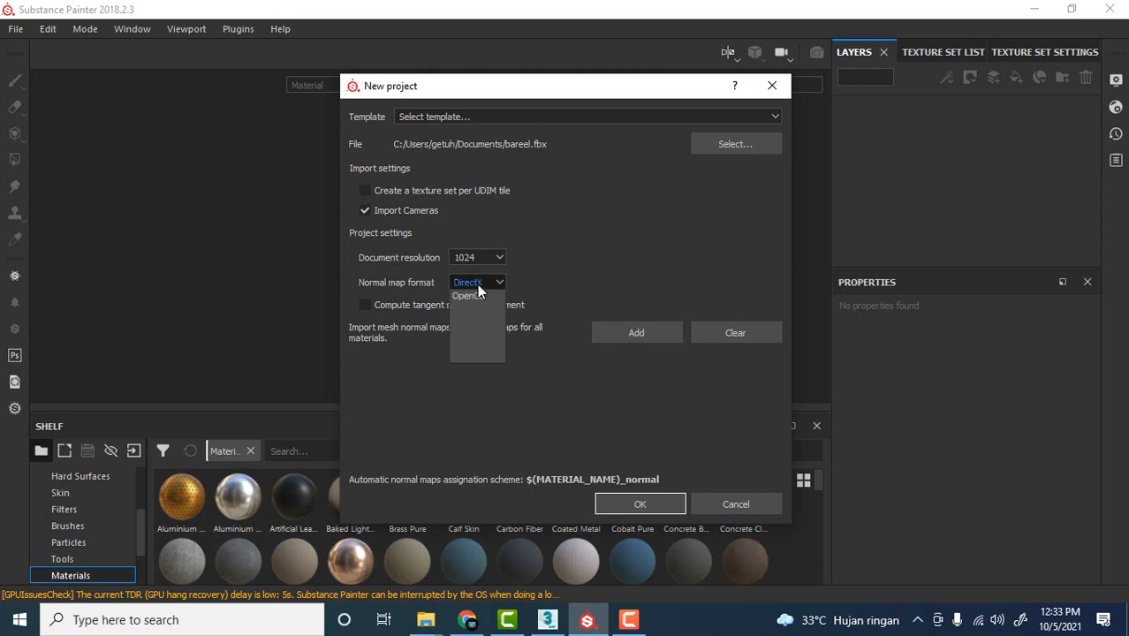
left_click(478, 283)
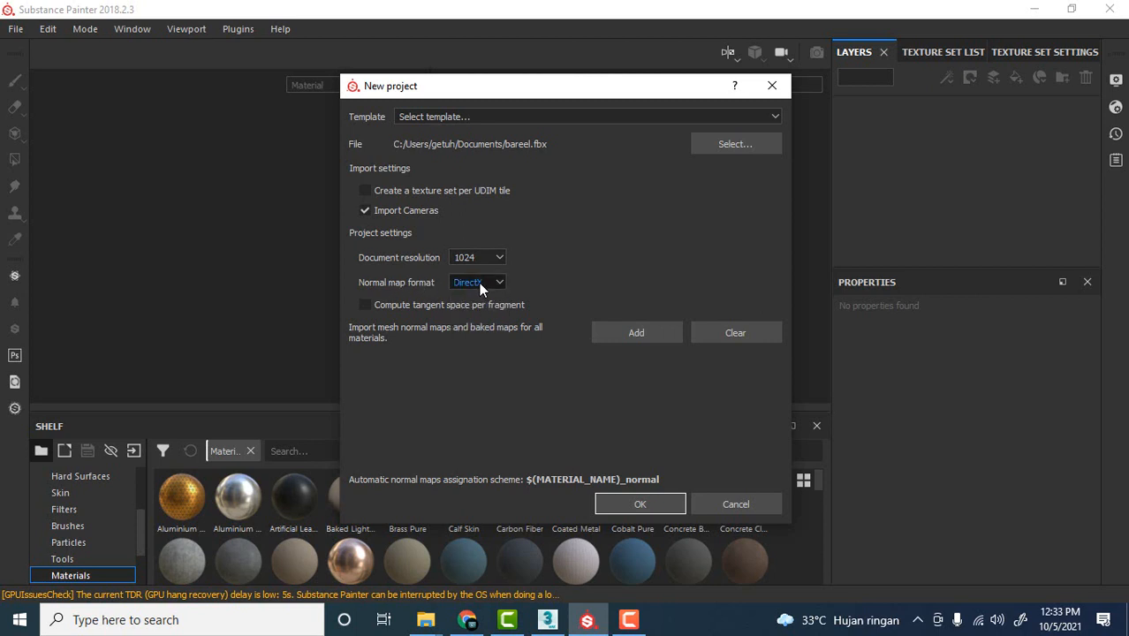
left_click(640, 502)
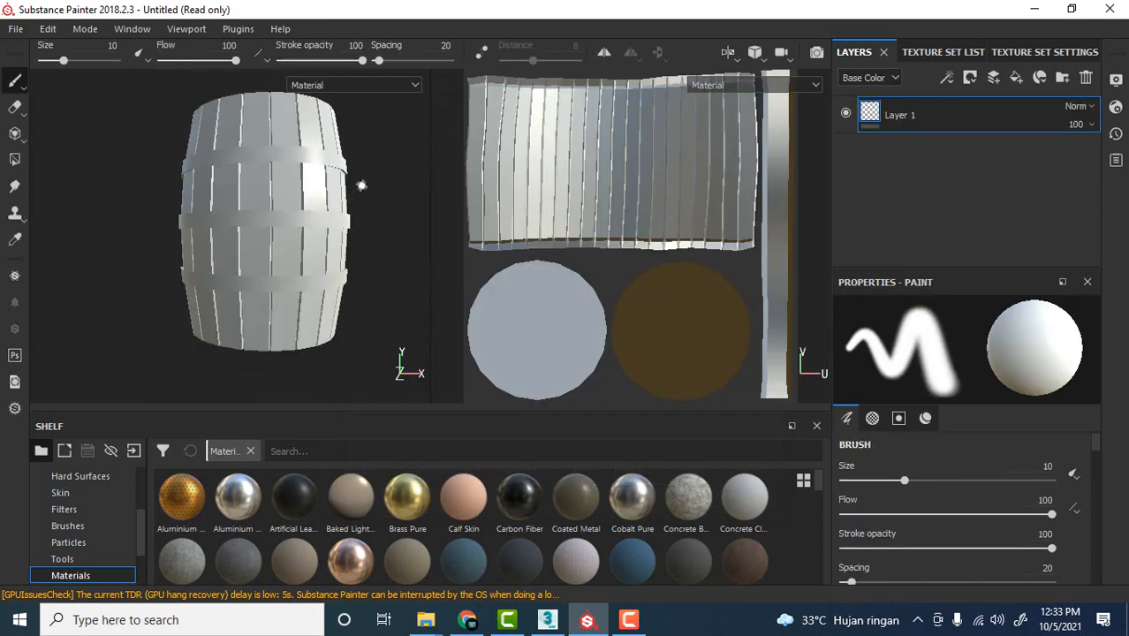
Step: Examine the imported barrel from several sides in the 3D view and its UV layout in the 2D view
left_click_drag(361, 185, 677, 192, "alt")
scroll(559, 194, "up", 1)
middle_click_drag(523, 178, 479, 199, "alt")
scroll(474, 211, "down", 2)
scroll(472, 209, "up", 2)
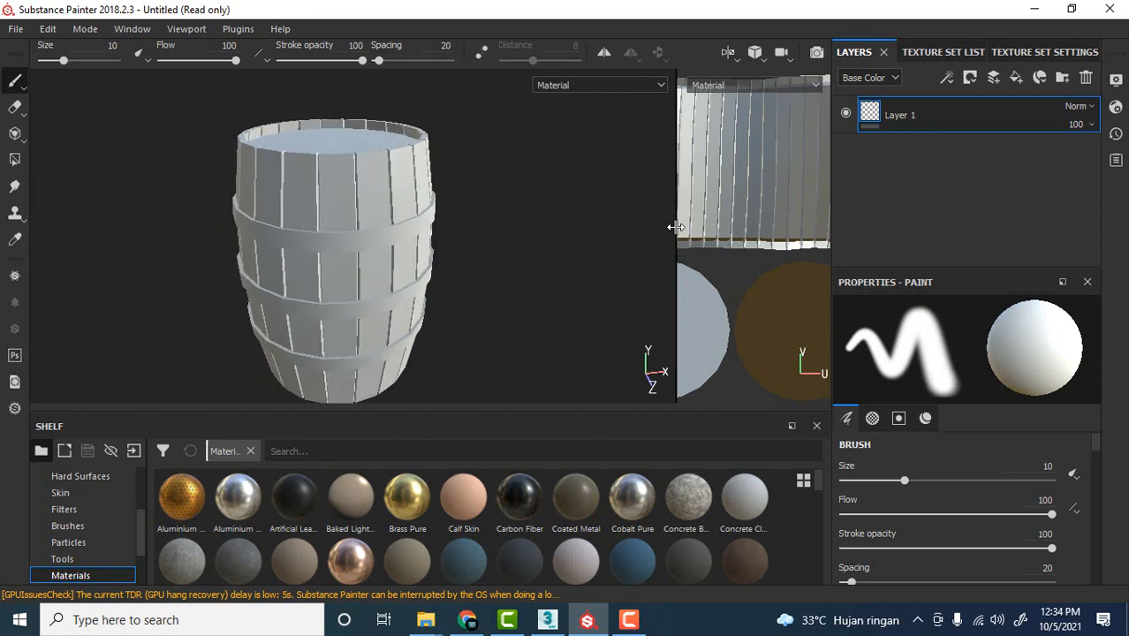
left_click_drag(675, 226, 478, 221)
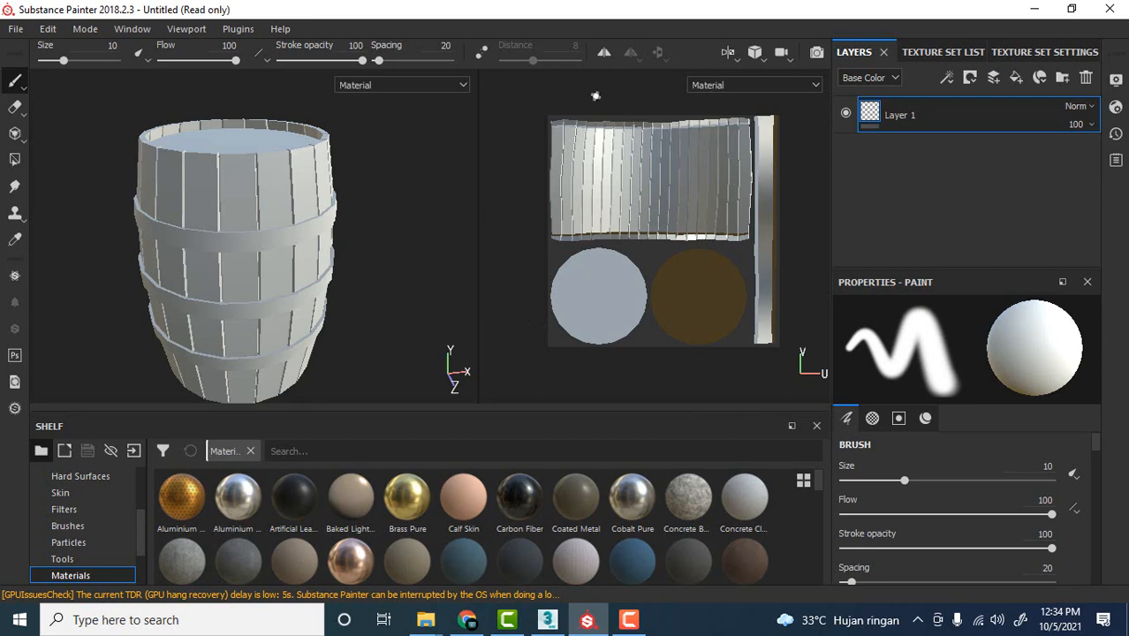
mouse_move(375, 219)
left_mouse_down("alt")
mouse_move(360, 181)
mouse_move(433, 181)
mouse_move(410, 226)
mouse_move(505, 217)
mouse_move(503, 283)
mouse_move(356, 210)
mouse_move(373, 251)
mouse_move(317, 247)
mouse_move(481, 256)
mouse_move(378, 234)
mouse_move(378, 251)
mouse_move(392, 251)
left_mouse_up("alt")
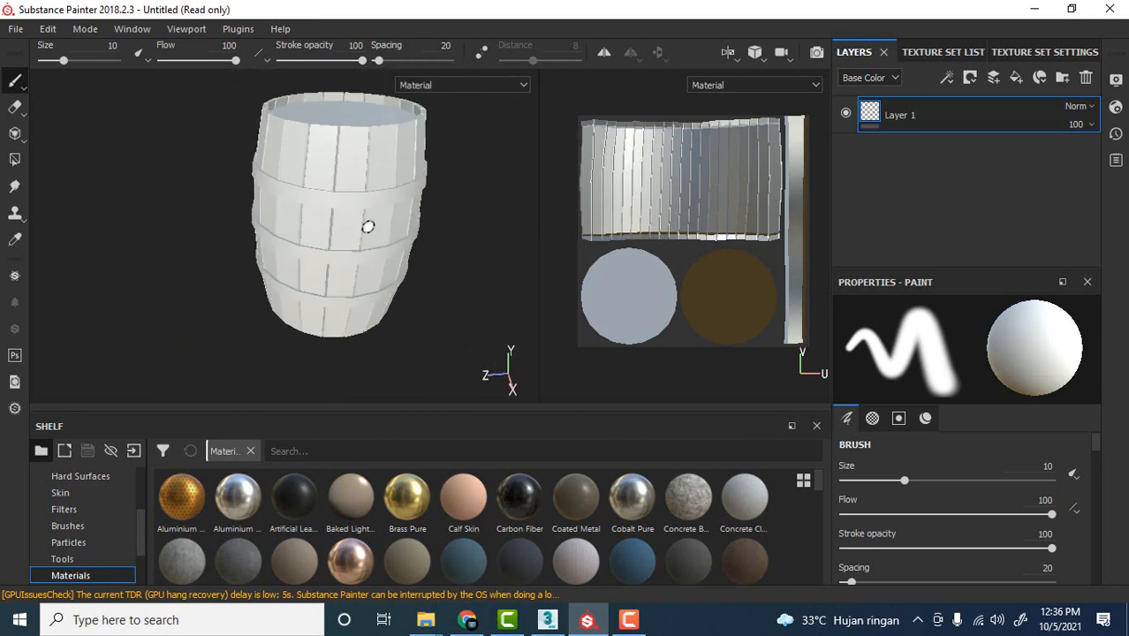
scroll(367, 228, "up", 3)
scroll(369, 230, "down", 5)
left_click_drag(369, 232, 396, 222, "alt")
middle_click_drag(403, 231, 361, 221, "alt")
scroll(361, 220, "up", 4)
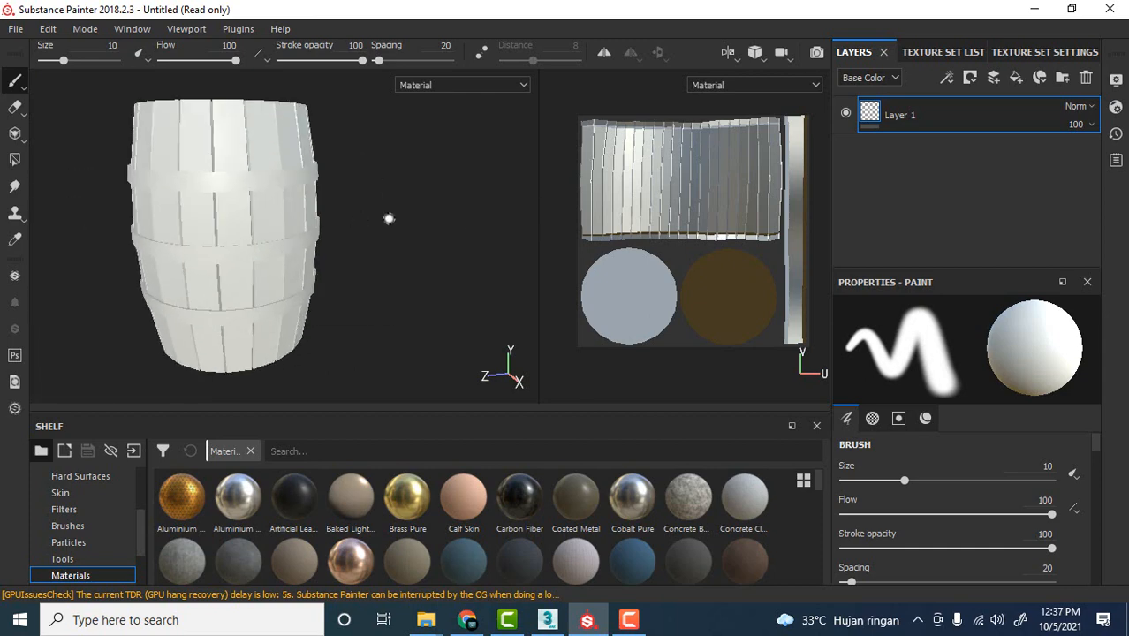
scroll(733, 235, "up", 1)
scroll(733, 235, "up", 1)
scroll(731, 233, "down", 2)
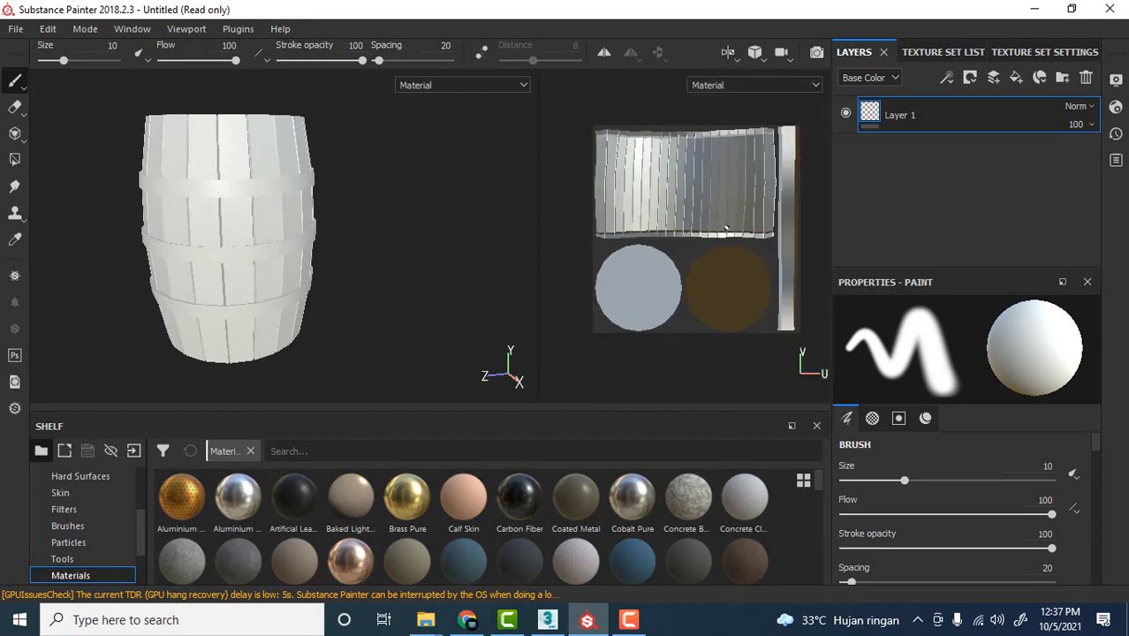
scroll(729, 231, "up", 2)
scroll(726, 227, "down", 2)
middle_click_drag(726, 227, 696, 228, "alt")
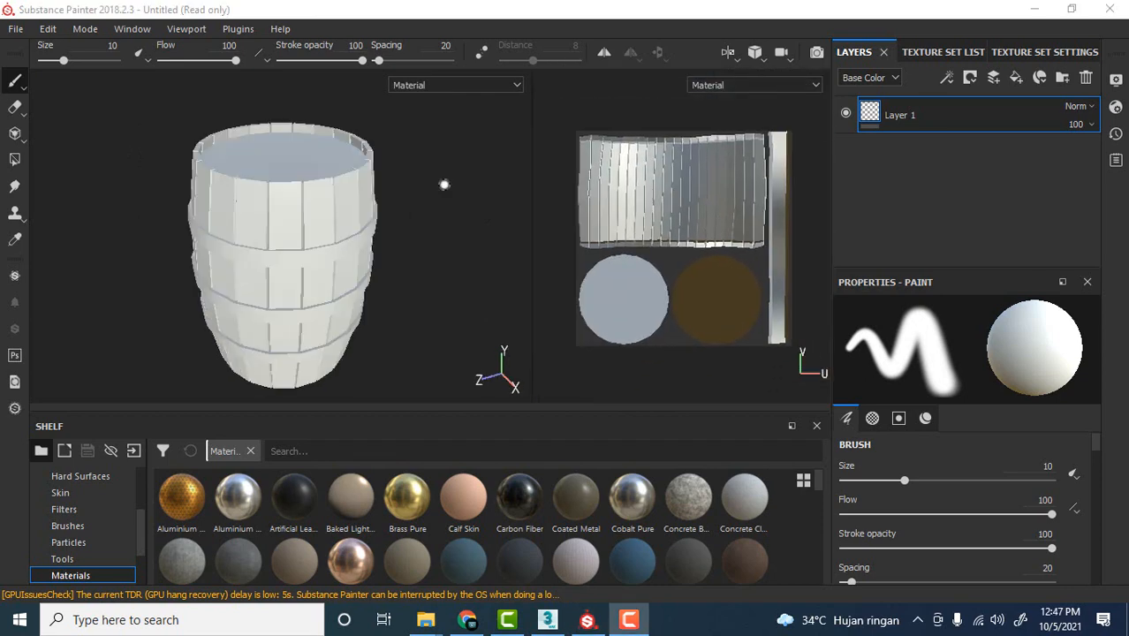
mouse_move(443, 181)
left_mouse_down("alt")
mouse_move(378, 176)
mouse_move(449, 177)
left_mouse_up("alt")
mouse_move(406, 213)
left_mouse_down("alt")
mouse_move(434, 196)
mouse_move(368, 219)
mouse_move(370, 234)
mouse_move(423, 258)
mouse_move(330, 254)
mouse_move(313, 230)
mouse_move(269, 303)
mouse_move(313, 307)
left_mouse_up("alt")
scroll(383, 190, "up", 5)
scroll(317, 313, "down", 3)
middle_click_drag(313, 307, 373, 315, "alt")
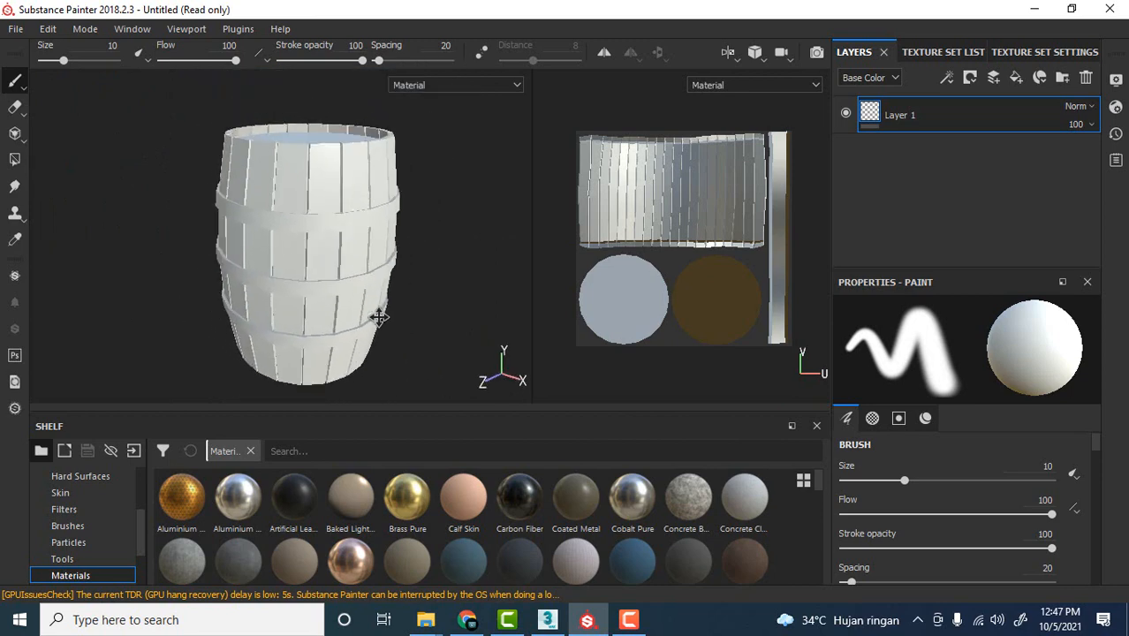
Step: Open the mesh map baking settings for the texture set and set the output size to 1024
left_click(1028, 55)
scroll(998, 123, "down", 3)
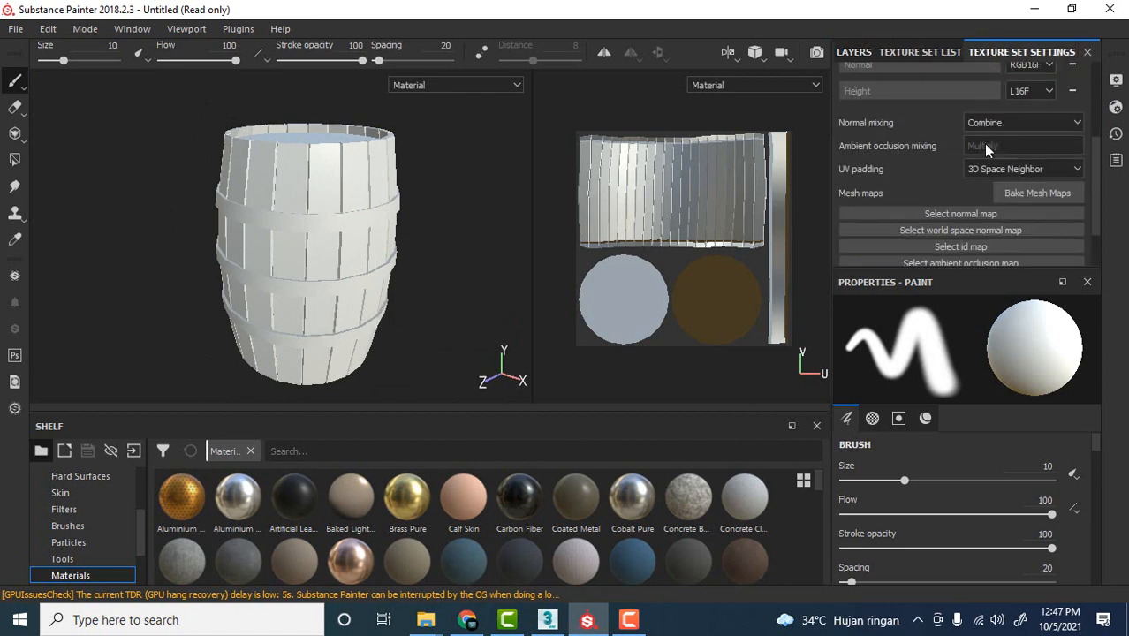
left_click(1043, 193)
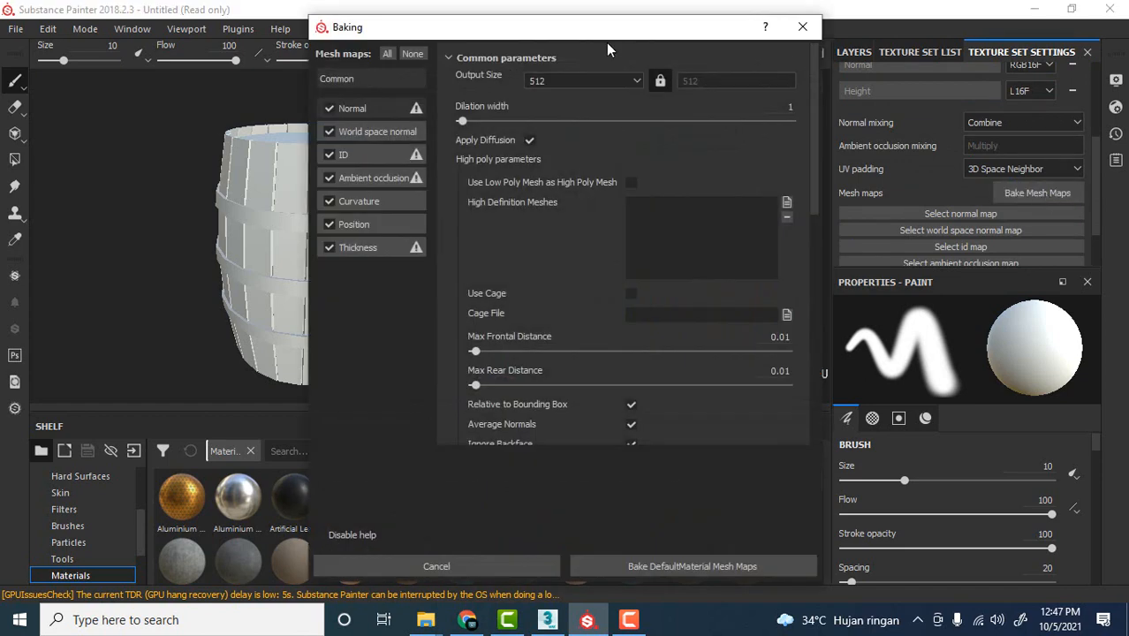
left_click_drag(594, 32, 600, 42)
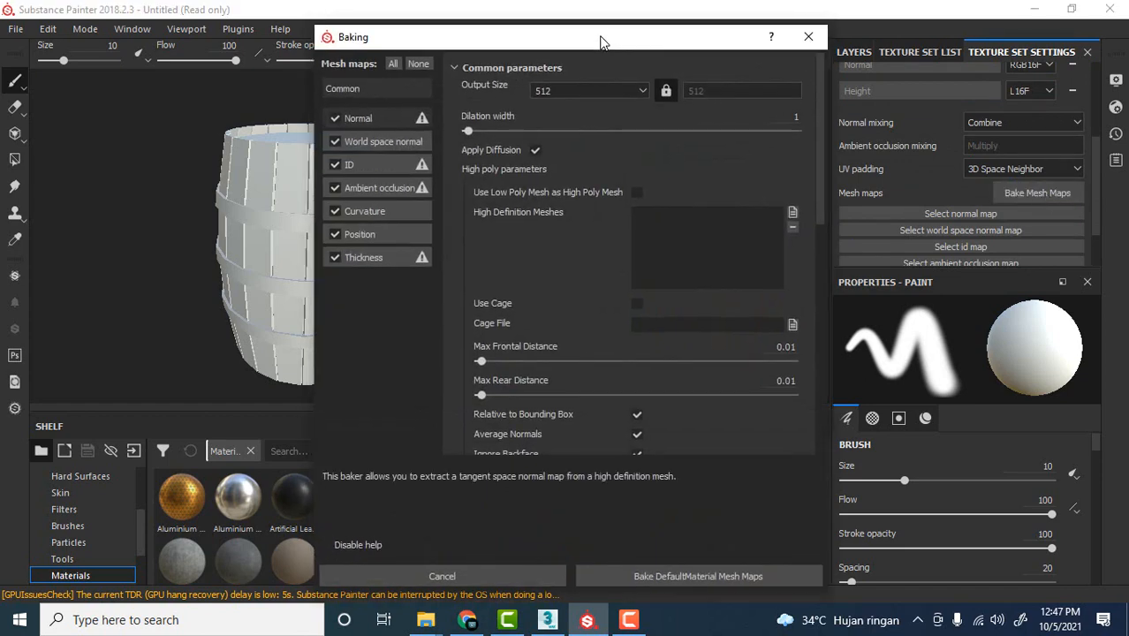
left_click(585, 88)
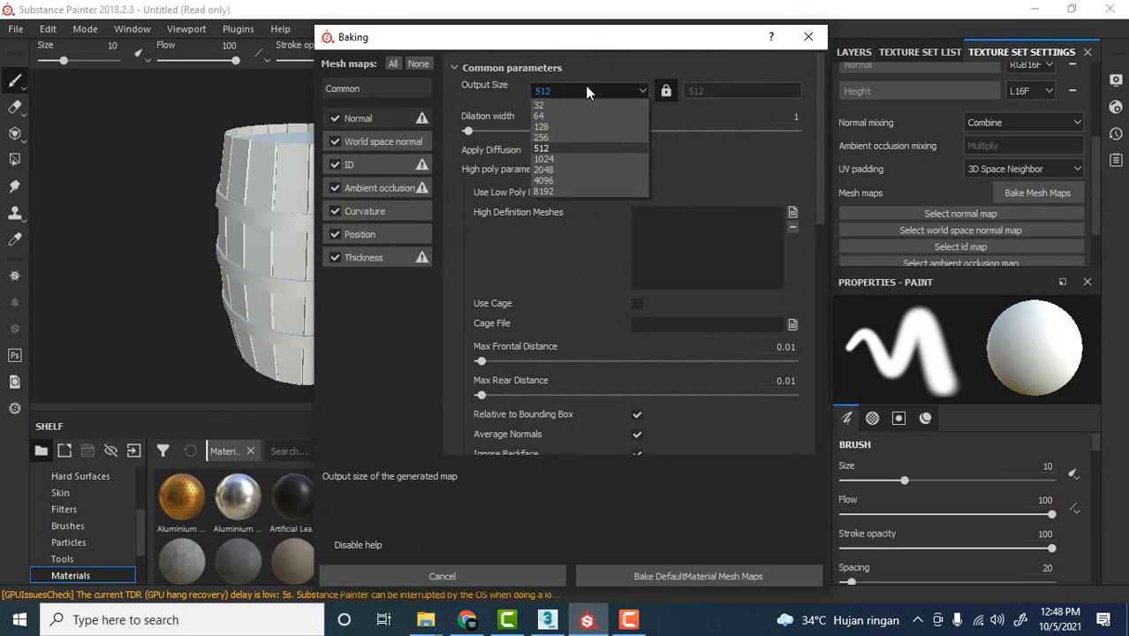
left_click(550, 159)
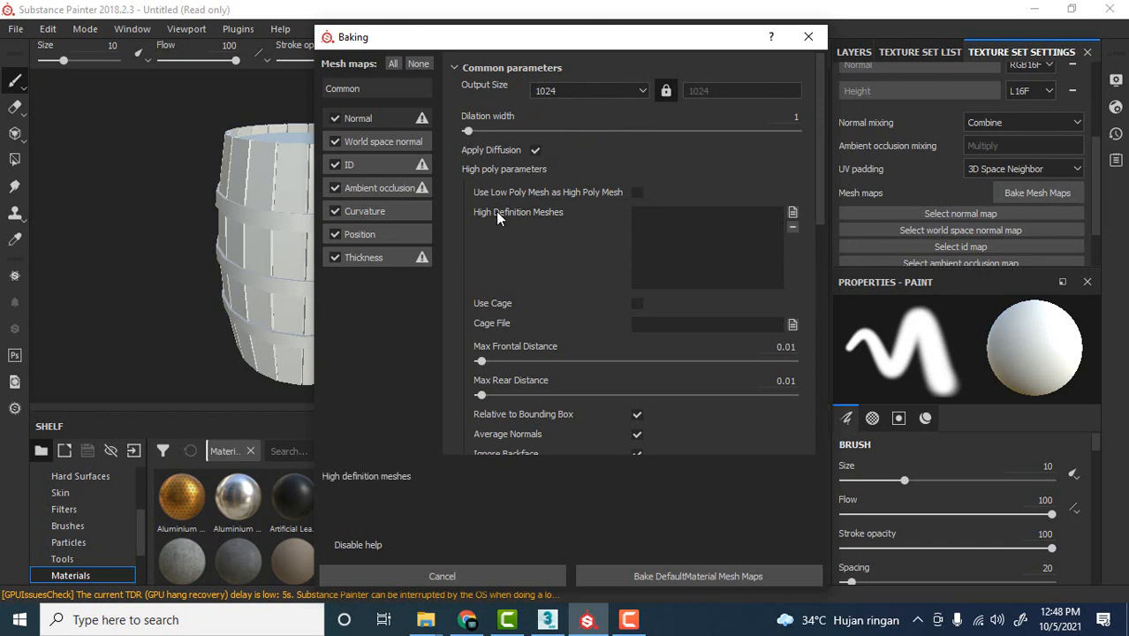
Step: Exclude the Normal map from the mesh map bake and review the remaining common baking parameters
left_click(334, 118)
scroll(616, 315, "down", 5)
scroll(616, 310, "down", 3)
scroll(615, 310, "up", 3)
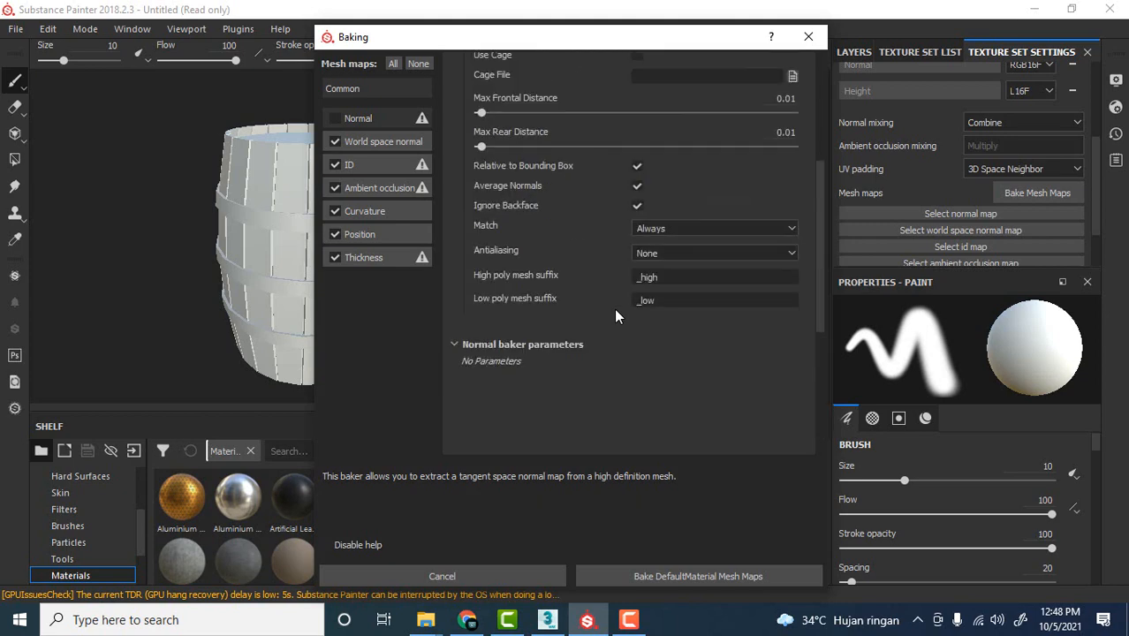
Step: Bake the DefaultMaterial mesh maps with the selected bakers and dismiss the finished bake report
scroll(615, 310, "down", 3)
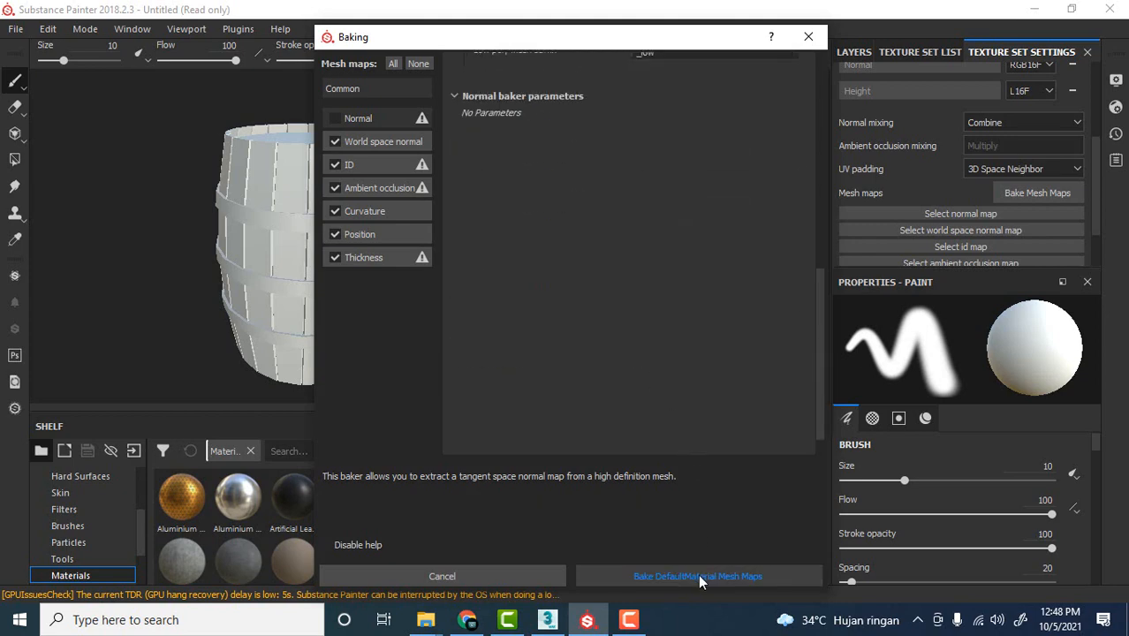
scroll(698, 320, "up", 6)
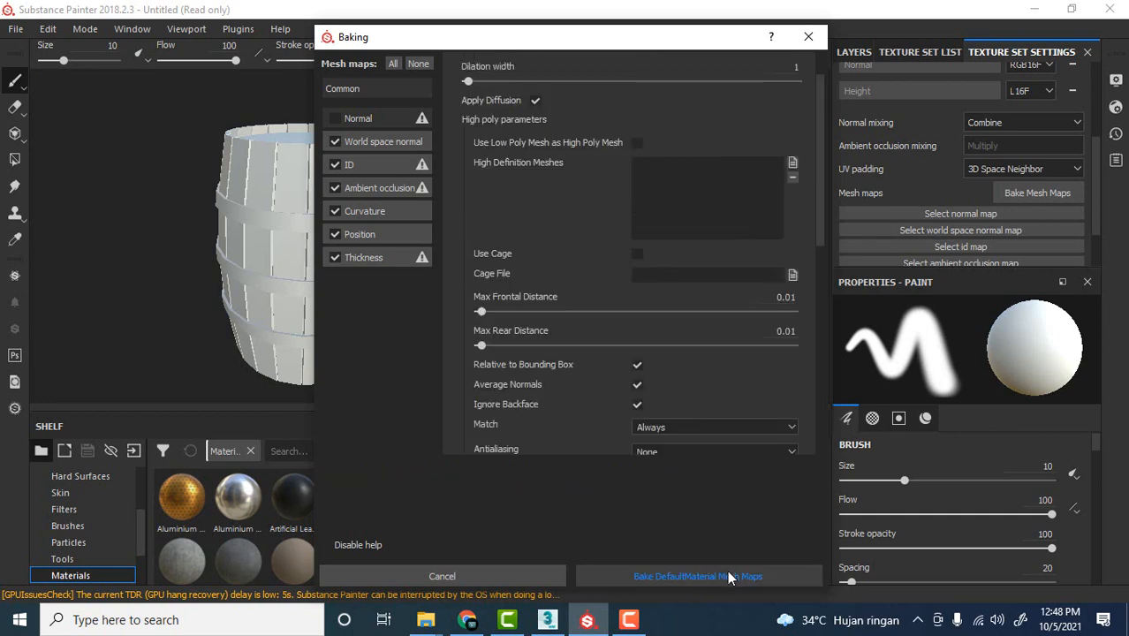
left_click(726, 576)
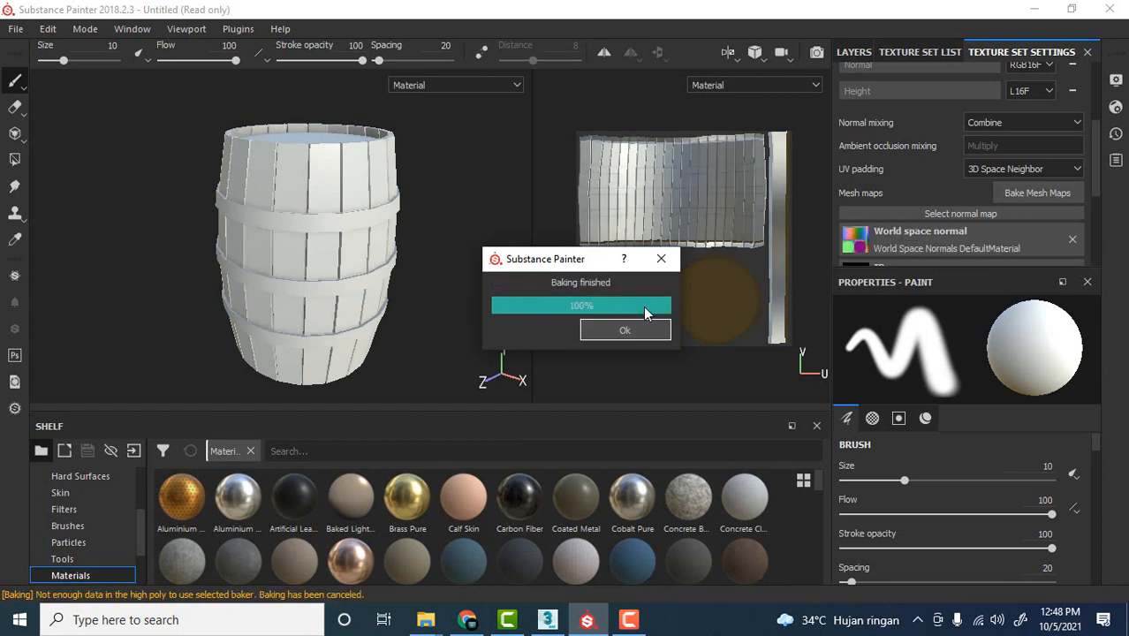
left_click(626, 329)
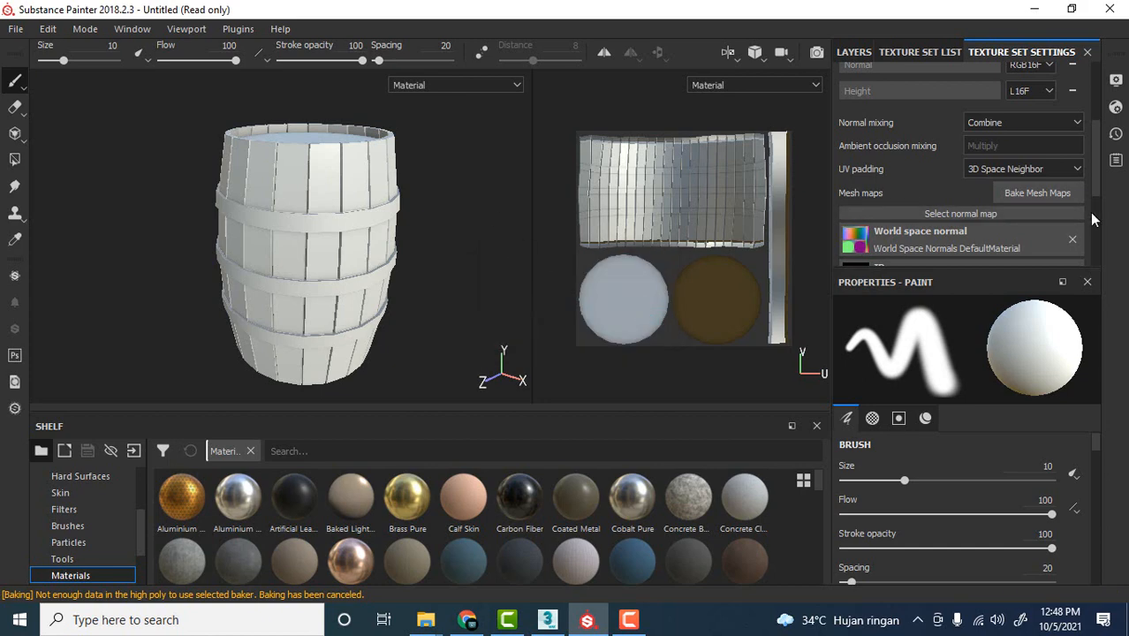
Step: Review the baked mesh maps in the texture set settings and the available project maps for the Ambient occlusion slot
left_click_drag(1098, 180, 1100, 208)
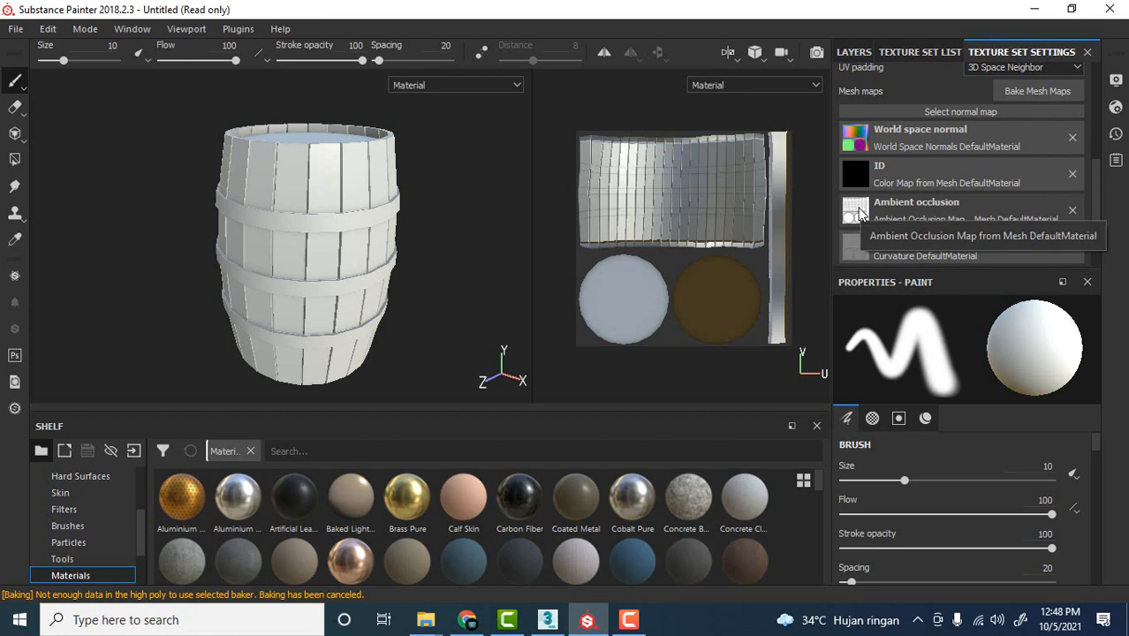
scroll(857, 214, "down", 1)
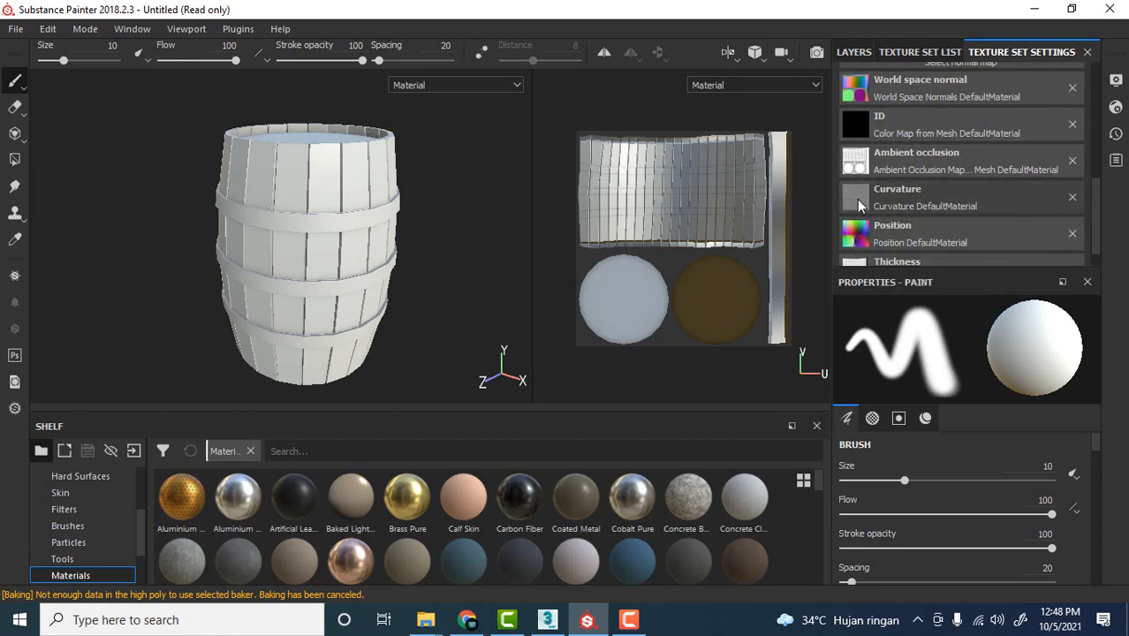
left_click(854, 161)
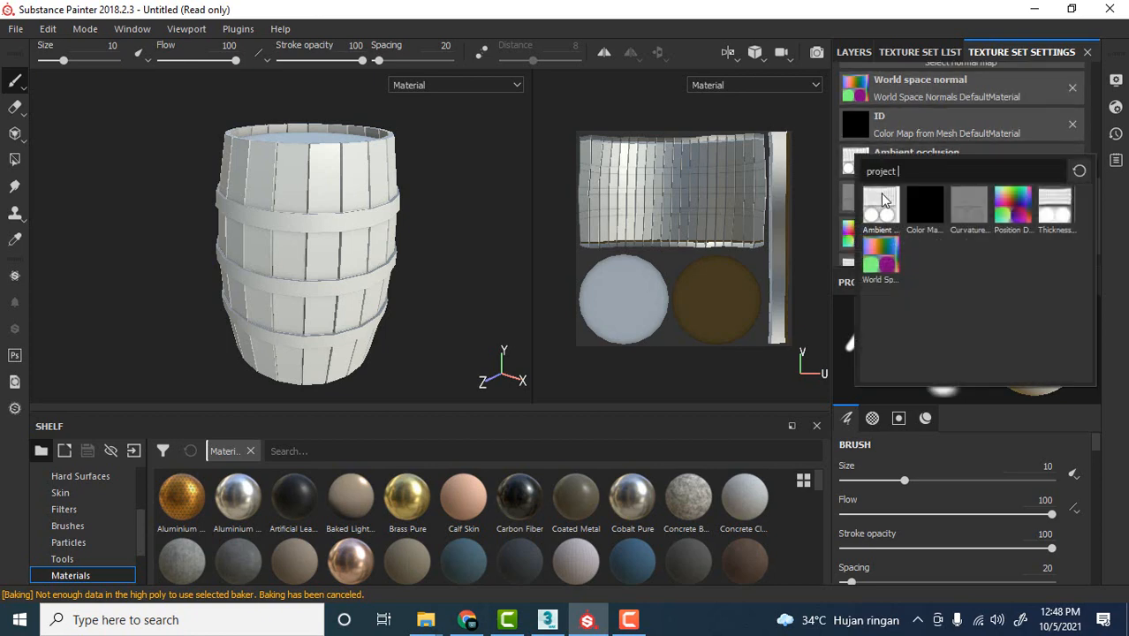
mouse_move(884, 201)
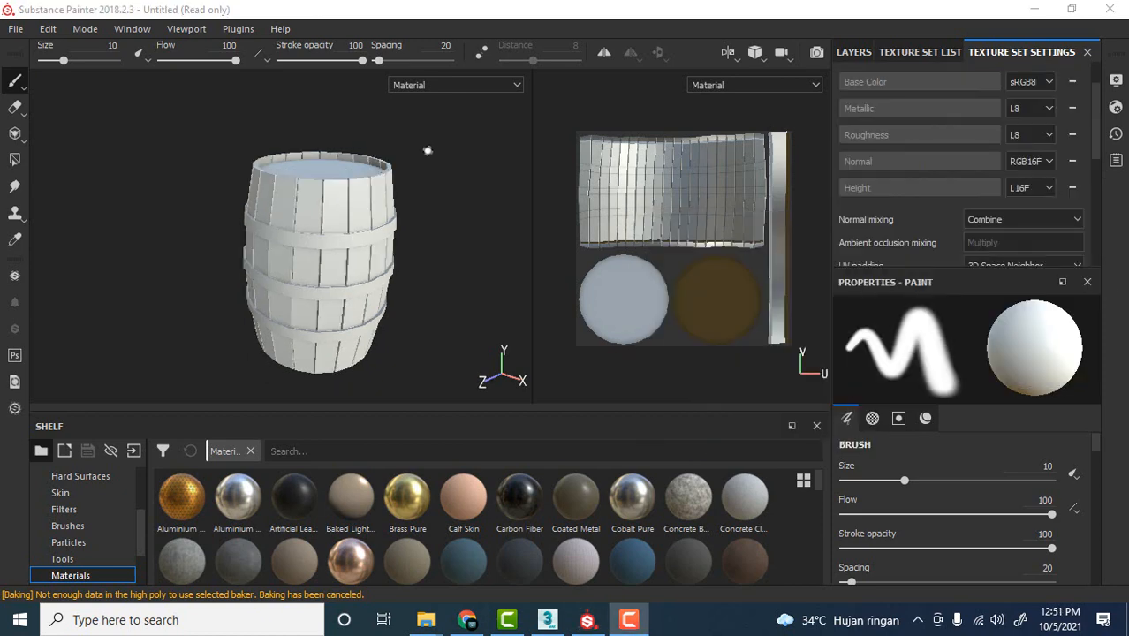
Step: Show the layer stack of the barrel's texture set
mouse_move(427, 150)
left_mouse_down("alt")
mouse_move(340, 144)
mouse_move(441, 151)
left_mouse_up("alt")
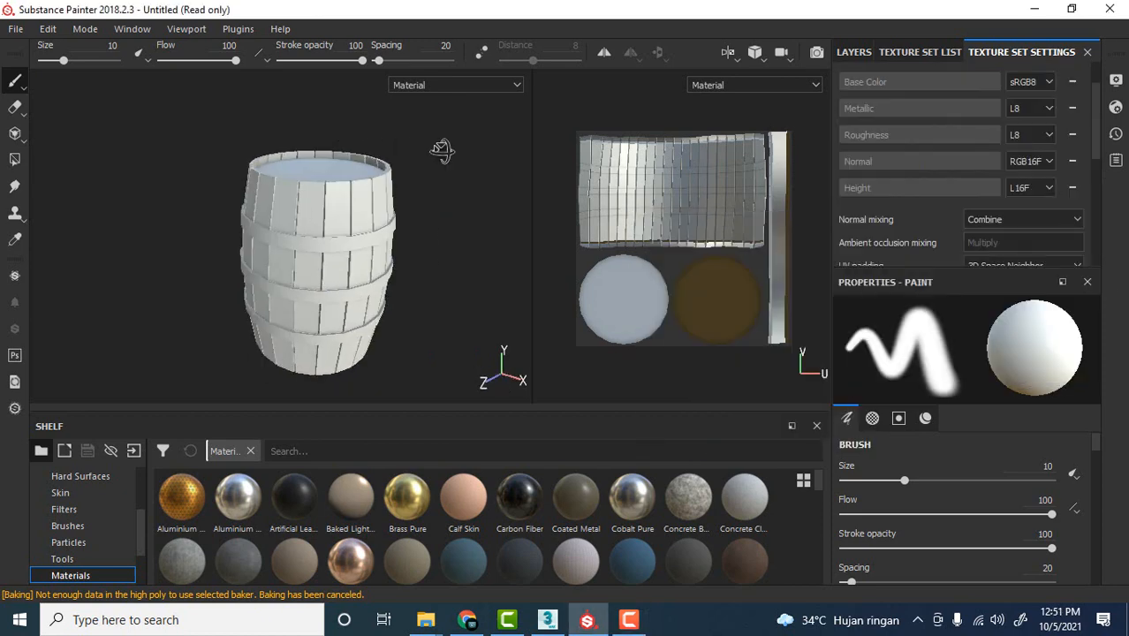
middle_click_drag(417, 182, 404, 162, "alt")
mouse_move(405, 164)
left_mouse_down("alt")
mouse_move(411, 157)
mouse_move(410, 168)
left_mouse_up("alt")
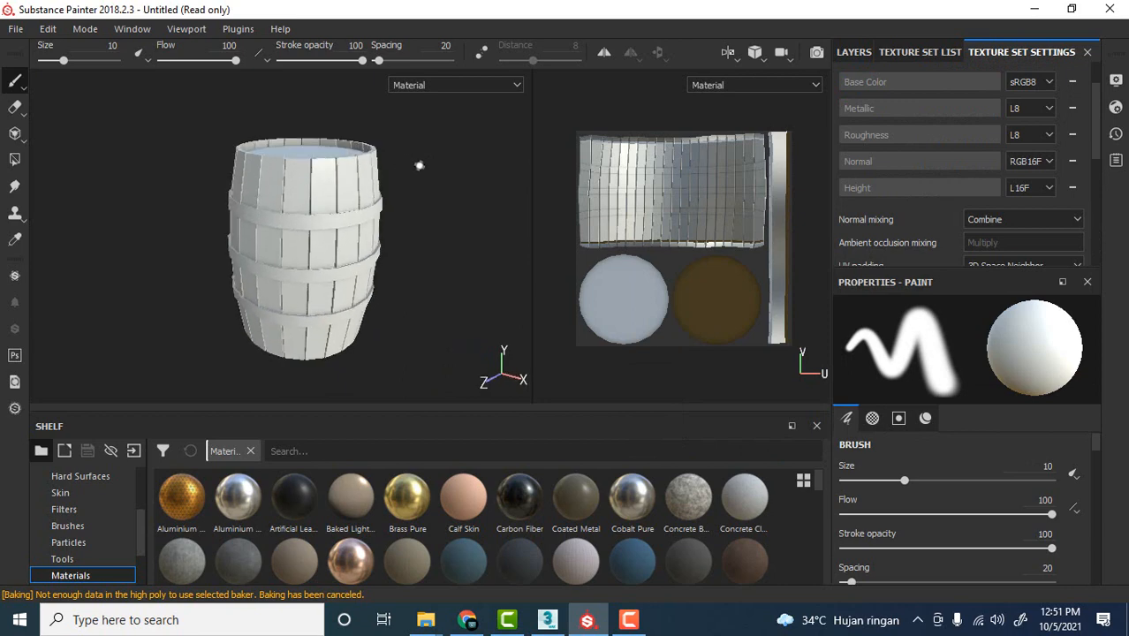
middle_click_drag(456, 232, 471, 237, "alt")
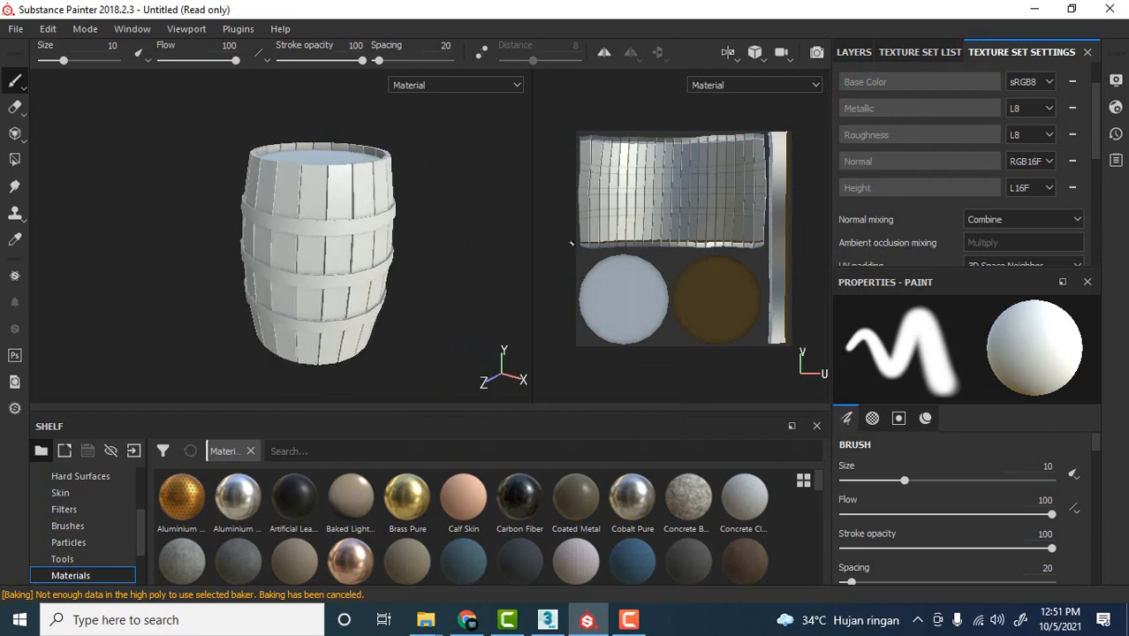
left_click(852, 53)
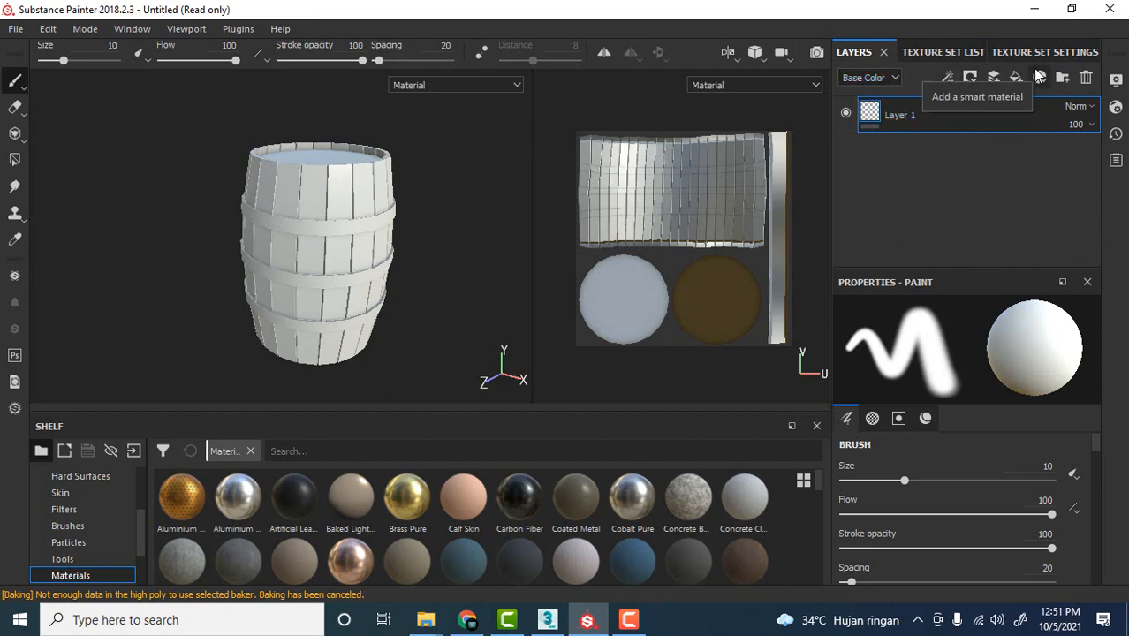
Step: Examine the barrel's planks, metal bands and rim up close from several angles in the 3D view
left_click_drag(444, 181, 428, 185, "alt")
middle_click_drag(429, 184, 441, 184, "alt")
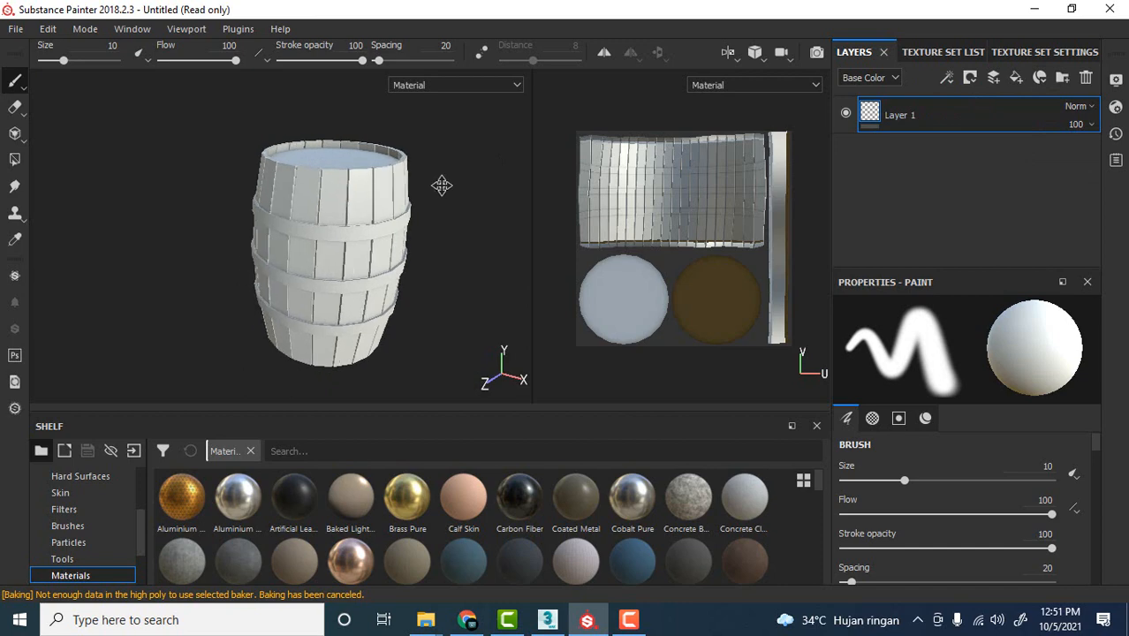
scroll(404, 198, "down", 1)
scroll(411, 215, "up", 5)
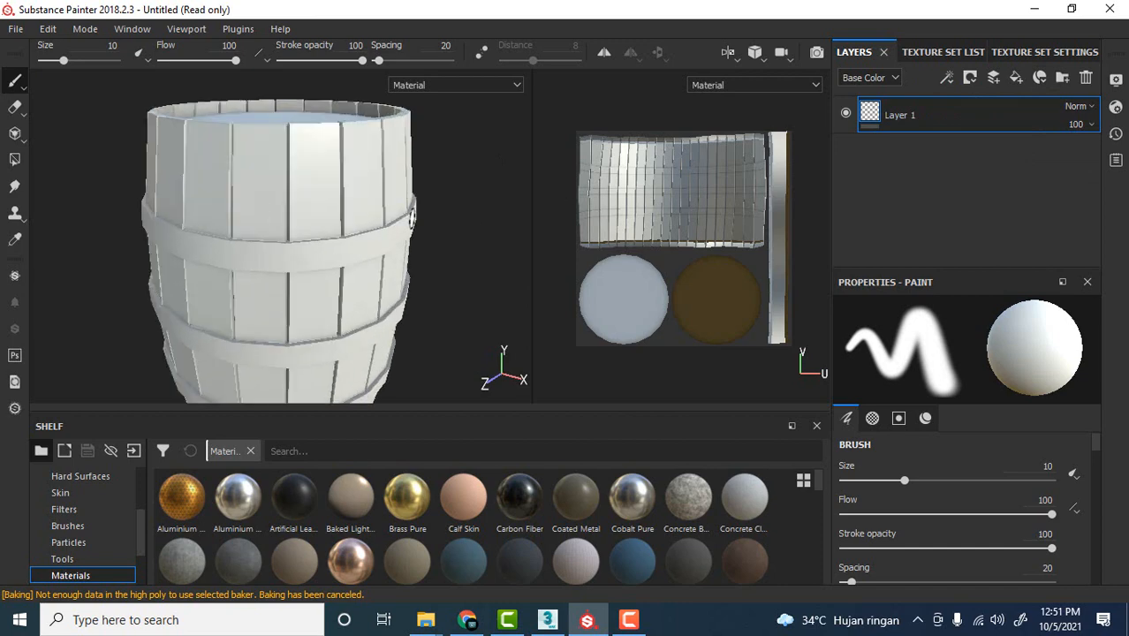
left_click_drag(412, 215, 443, 226, "alt")
scroll(443, 218, "down", 2)
middle_click_drag(449, 204, 454, 242, "alt")
left_click_drag(455, 242, 457, 217, "alt")
scroll(344, 215, "up", 2)
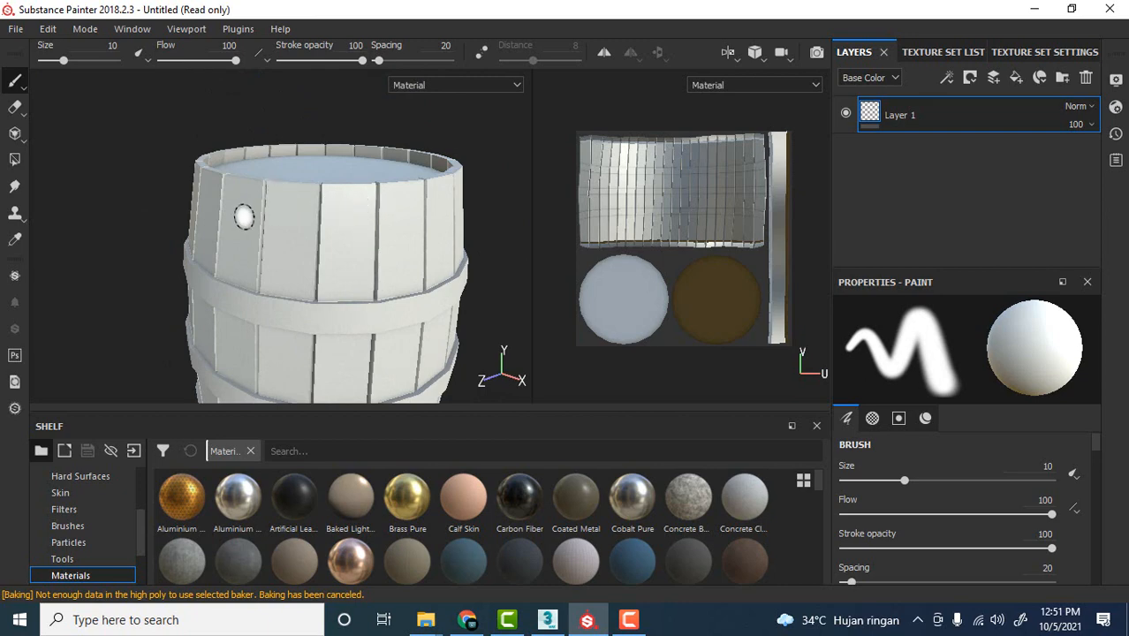
left_click_drag(245, 214, 352, 189, "alt")
mouse_move(453, 214)
left_mouse_down("alt")
mouse_move(327, 202)
mouse_move(197, 283)
left_mouse_up("alt")
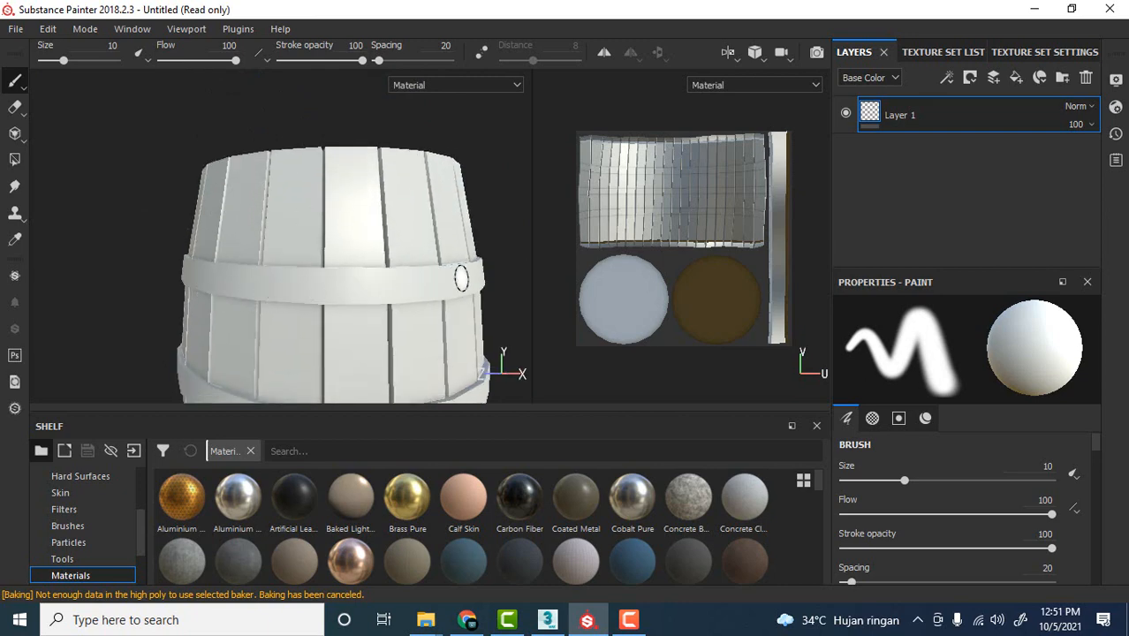
middle_click_drag(236, 275, 245, 188, "alt")
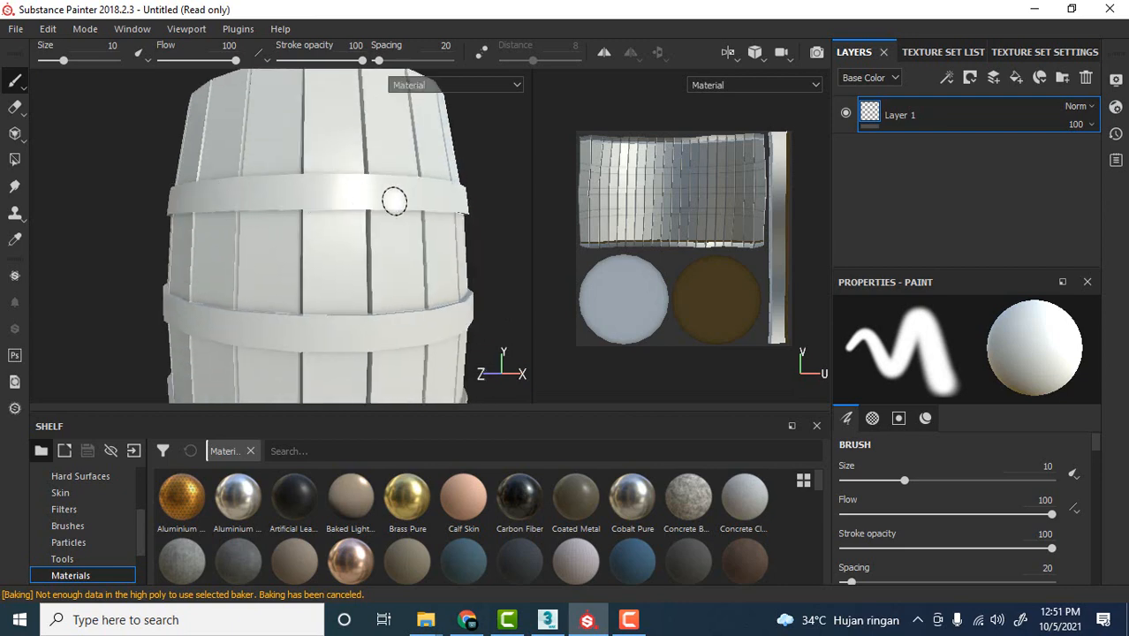
middle_click_drag(313, 330, 304, 185, "alt")
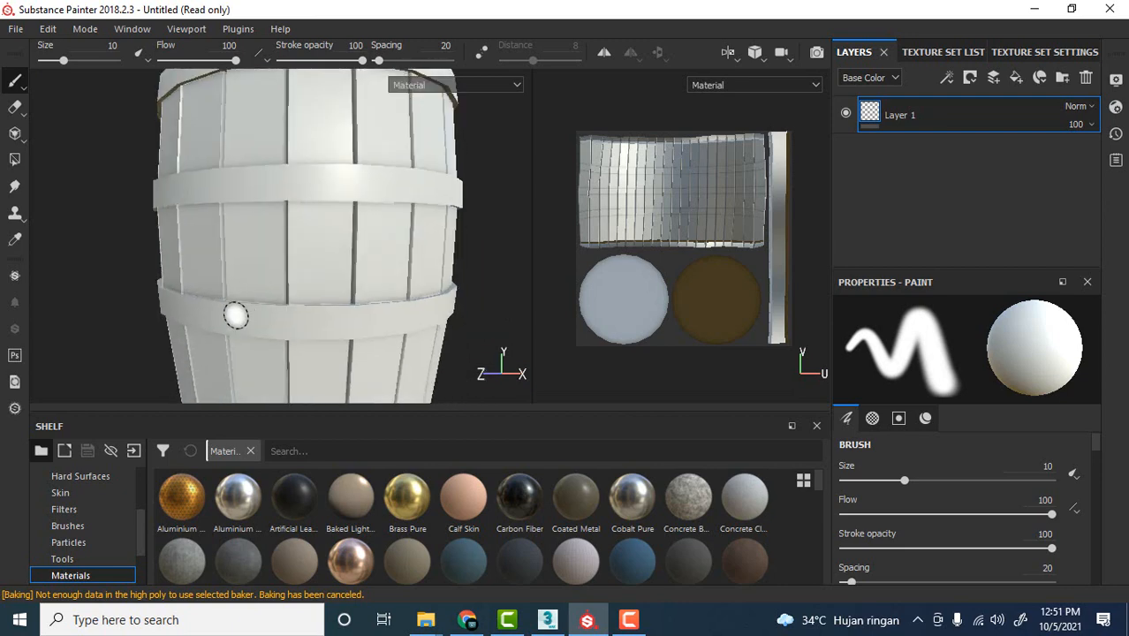
middle_click_drag(371, 254, 371, 357, "alt")
left_click_drag(459, 145, 444, 291, "alt")
left_click_drag(488, 187, 433, 115, "alt")
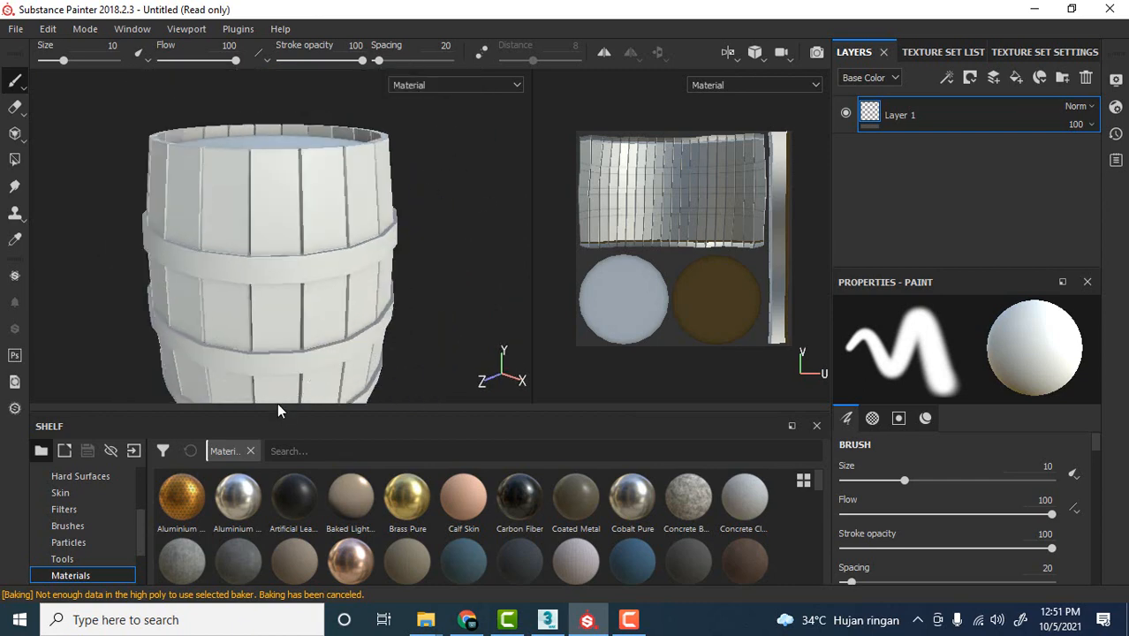
Step: Browse the shelf categories and look through the Materials from the Aluminium presets down to the wood presets
scroll(103, 509, "up", 2)
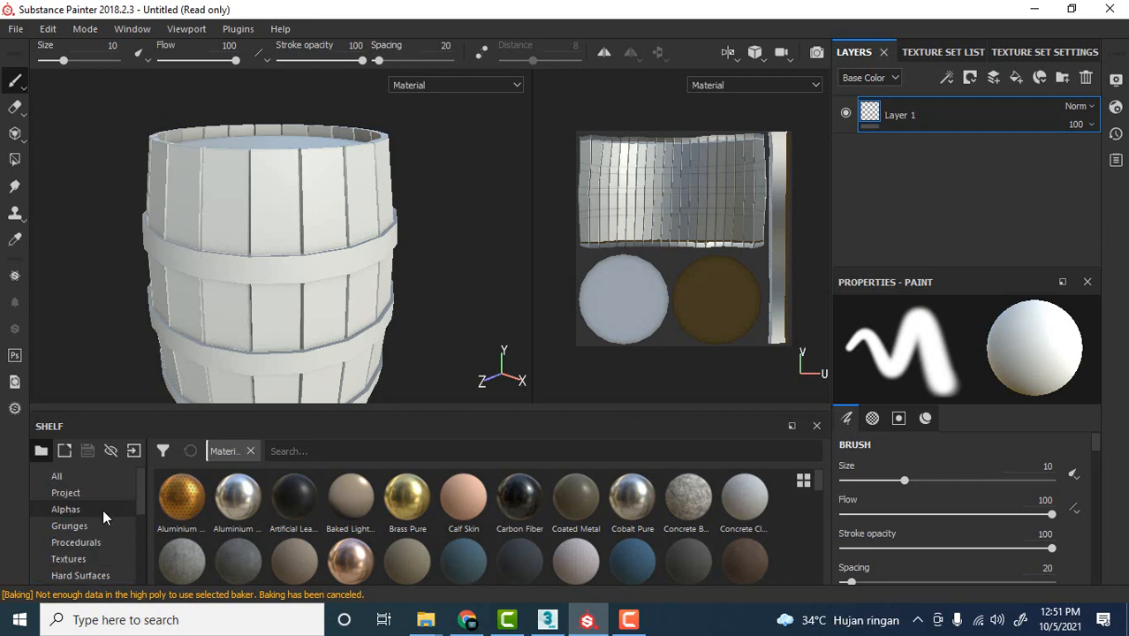
scroll(102, 508, "down", 3)
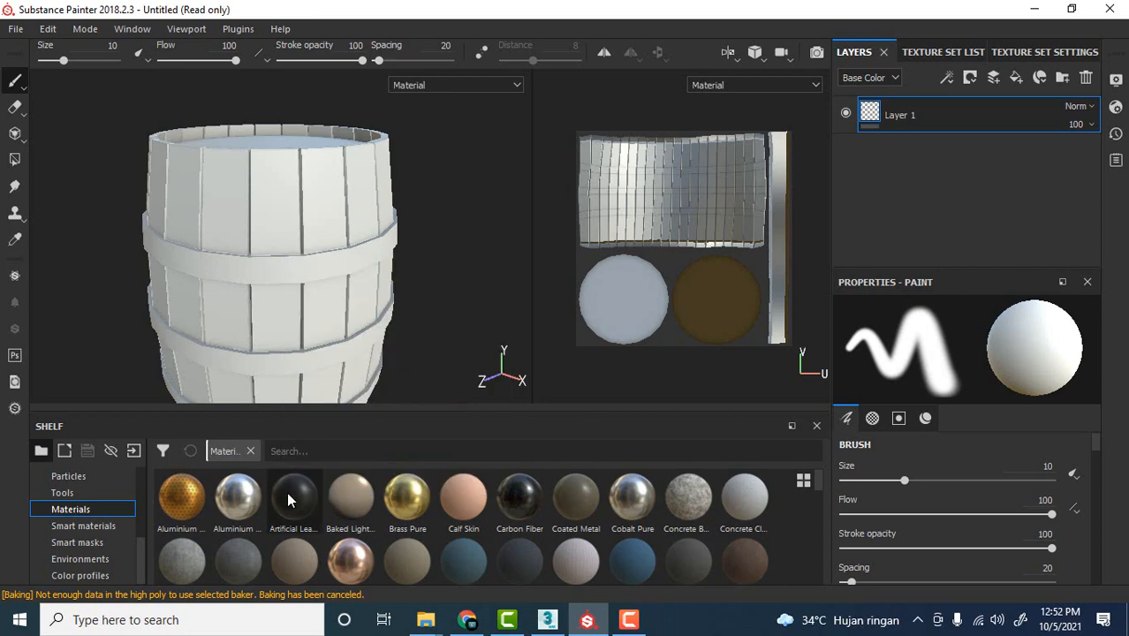
mouse_move(301, 504)
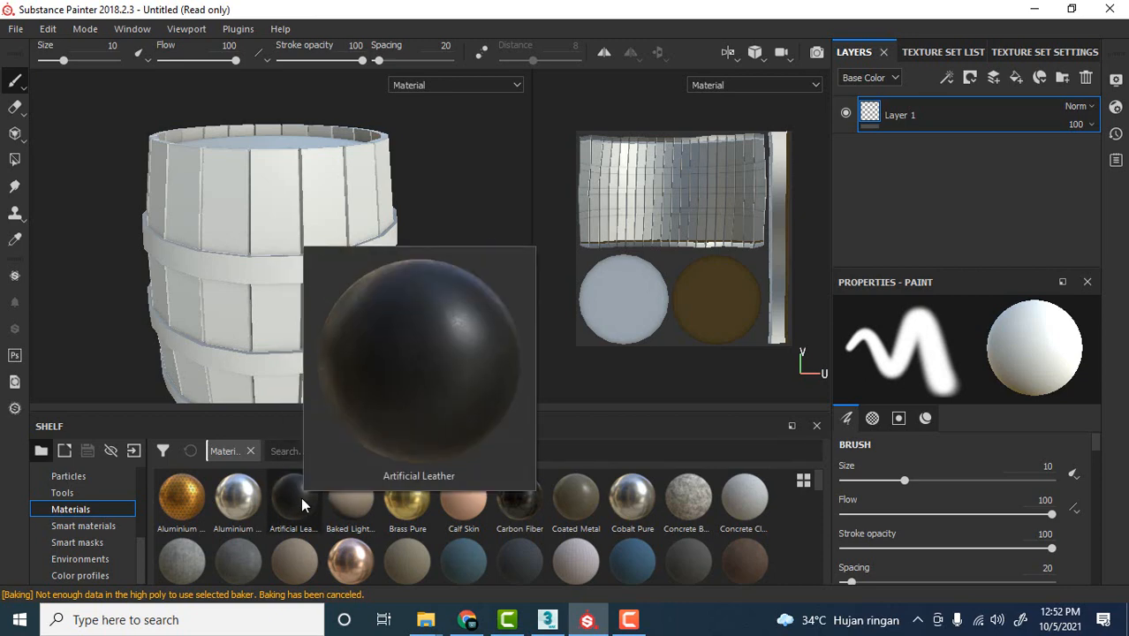
mouse_move(519, 506)
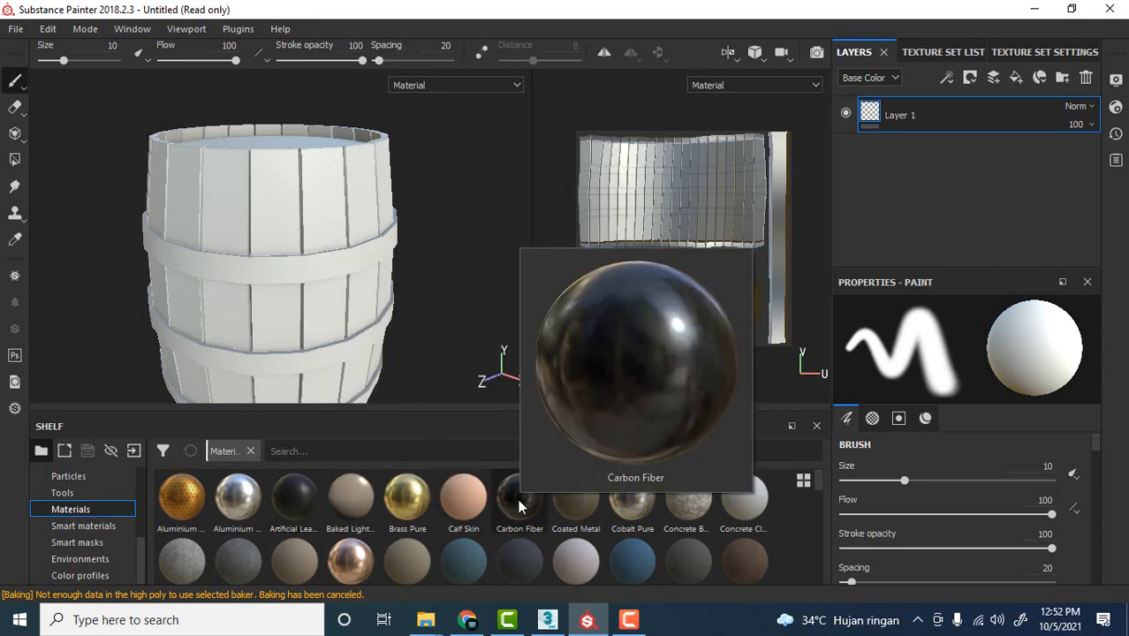
mouse_move(509, 565)
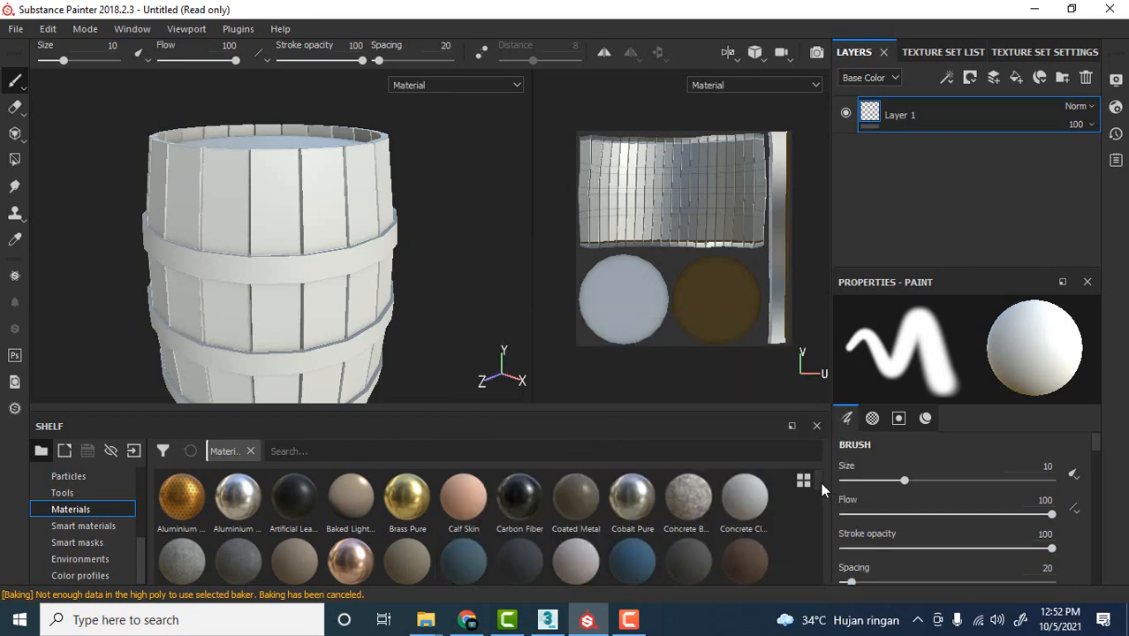
left_click_drag(821, 482, 811, 568)
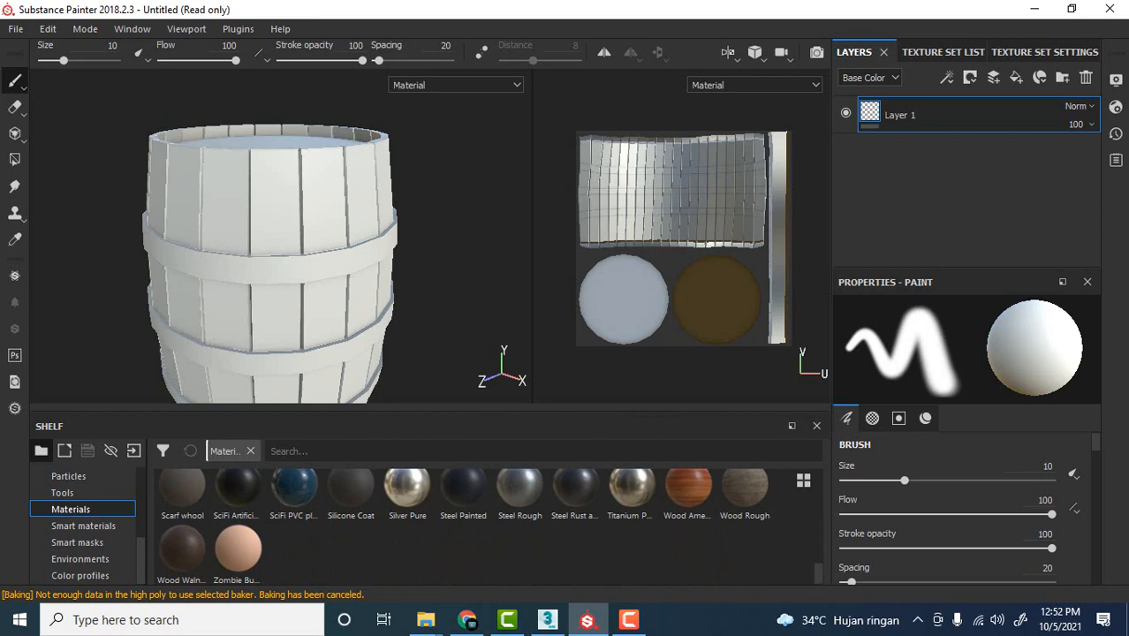
Step: Switch to Chrome, bring the Substance 3D Community Assets page into view and point out its substance3d.adobe.com address
left_click(466, 619)
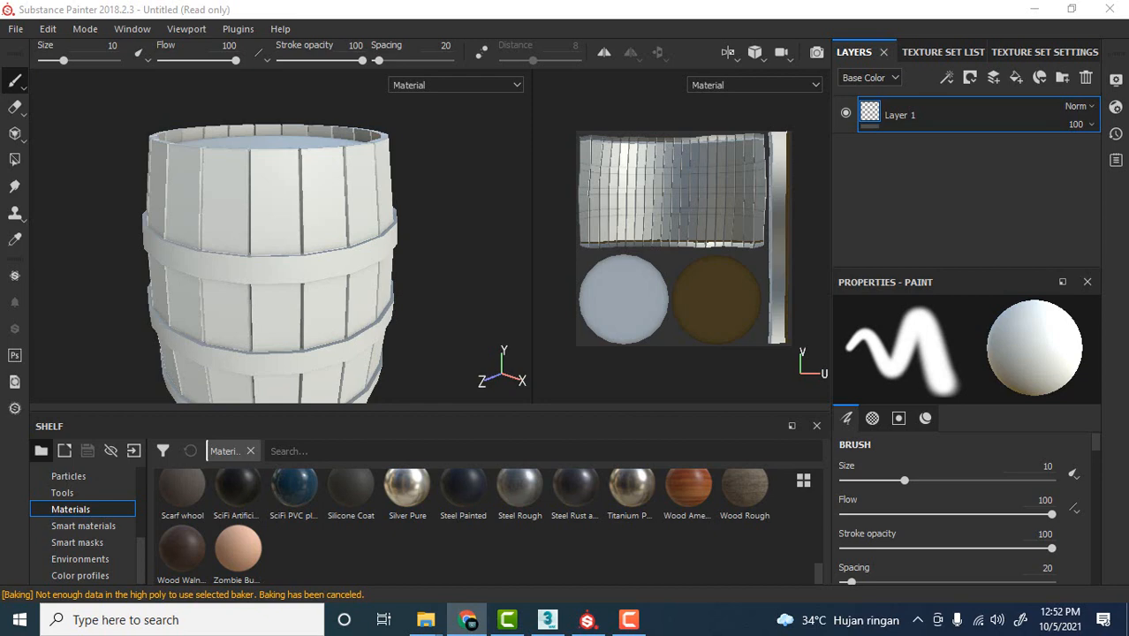
left_click_drag(0, 94, 353, 133)
left_click_drag(183, 130, 752, 41)
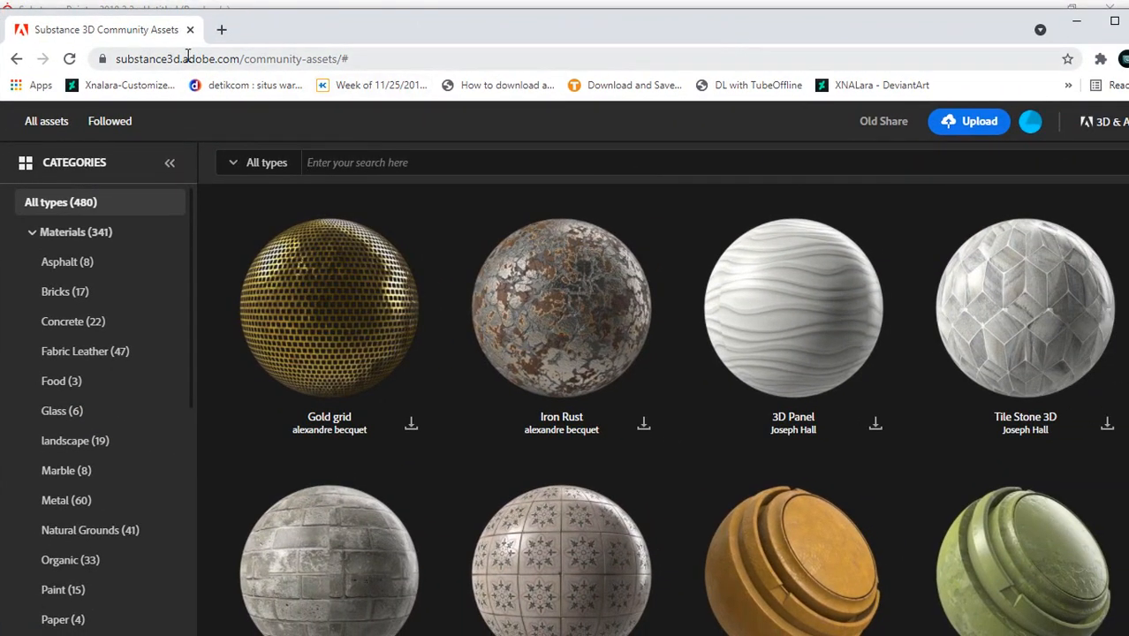
left_click_drag(131, 60, 177, 60)
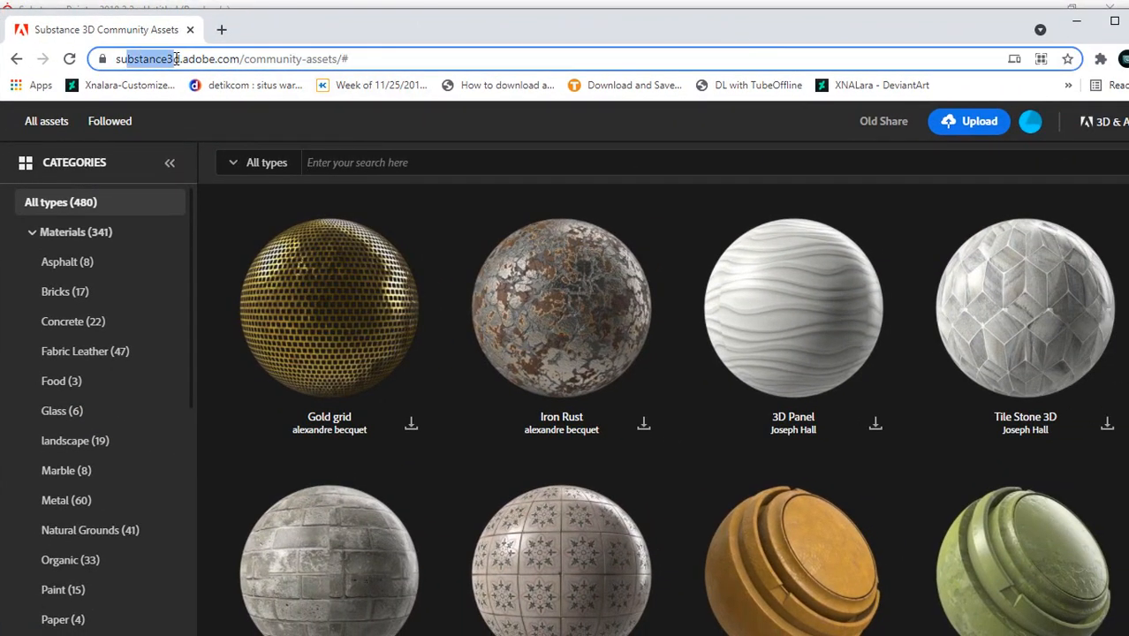
Step: Look through the community materials and the material and smart material categories on the assets page
scroll(572, 322, "down", 1)
scroll(530, 331, "down", 2)
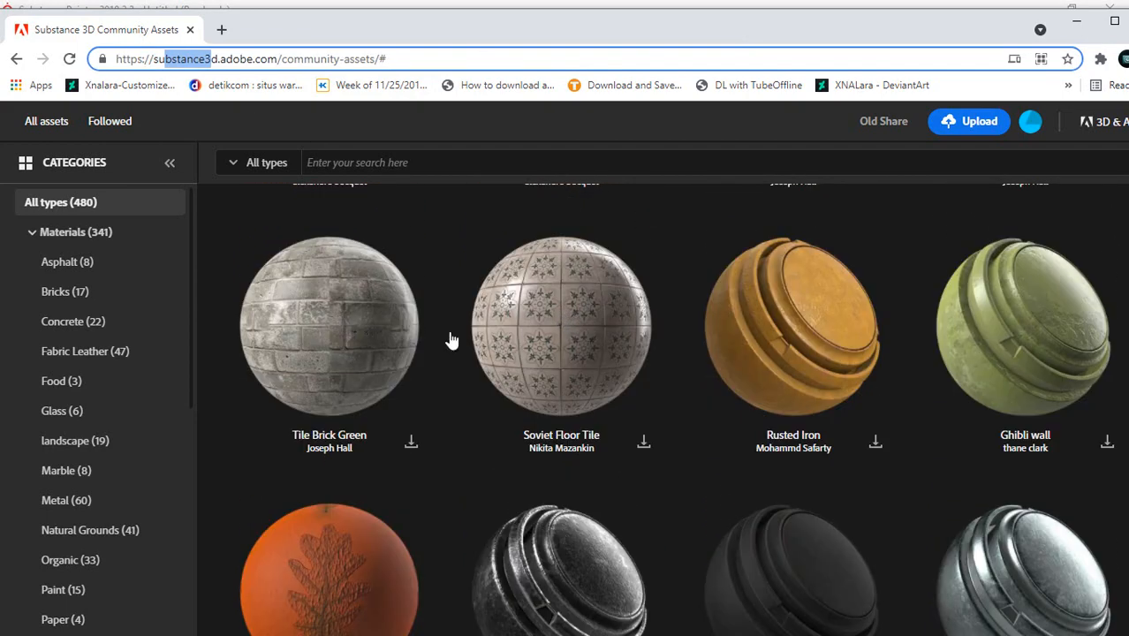
scroll(137, 459, "down", 4)
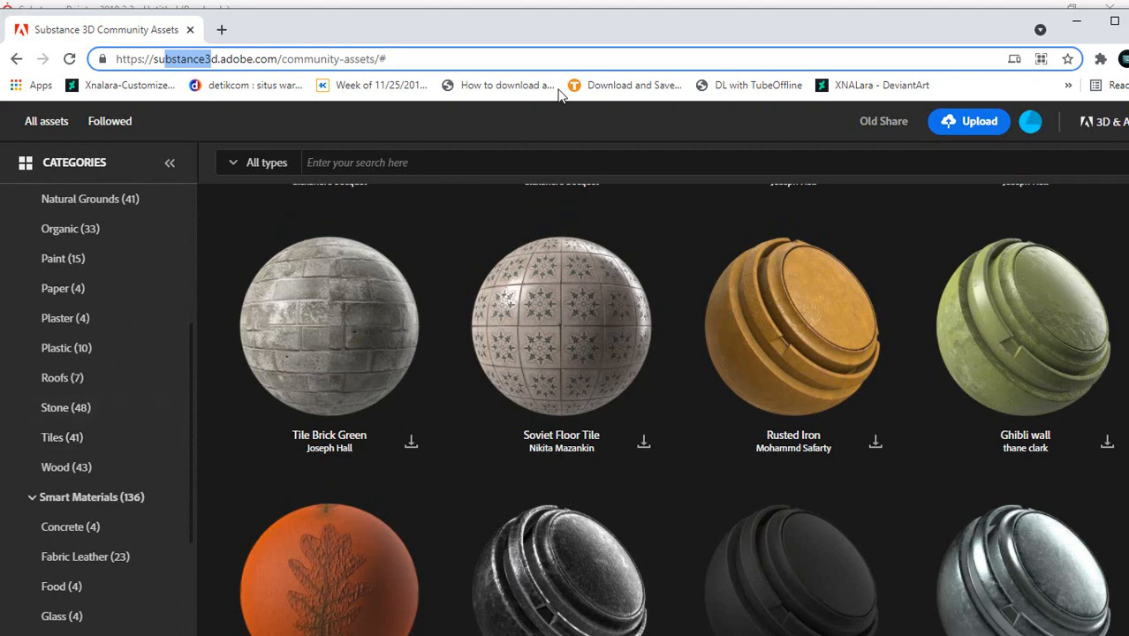
left_click_drag(545, 22, 546, 8)
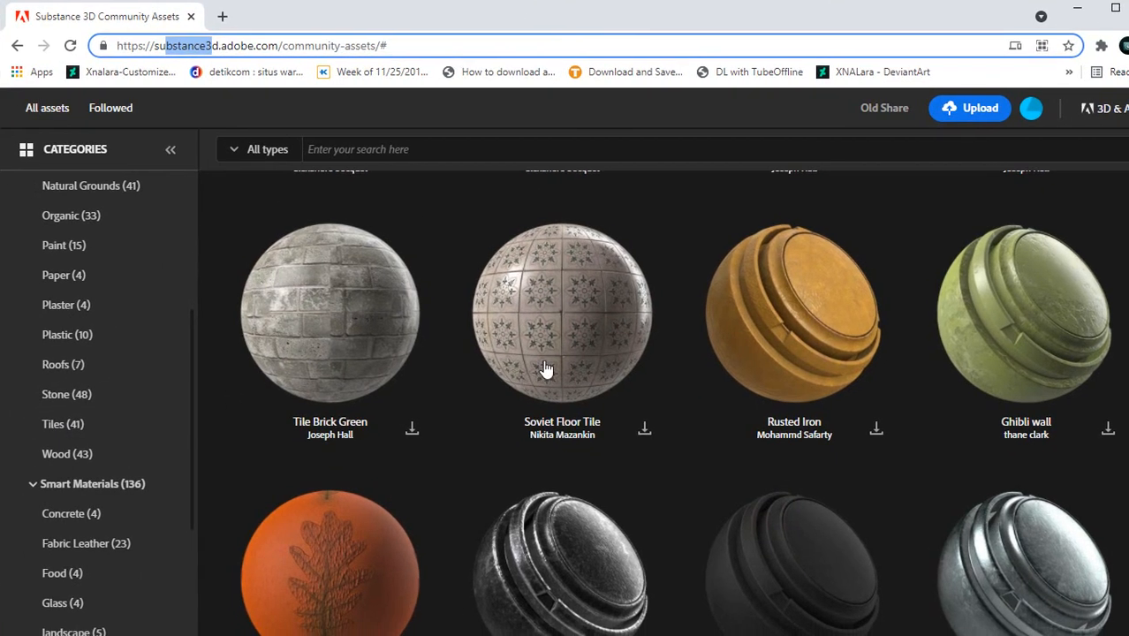
scroll(546, 369, "down", 5)
scroll(546, 369, "up", 4)
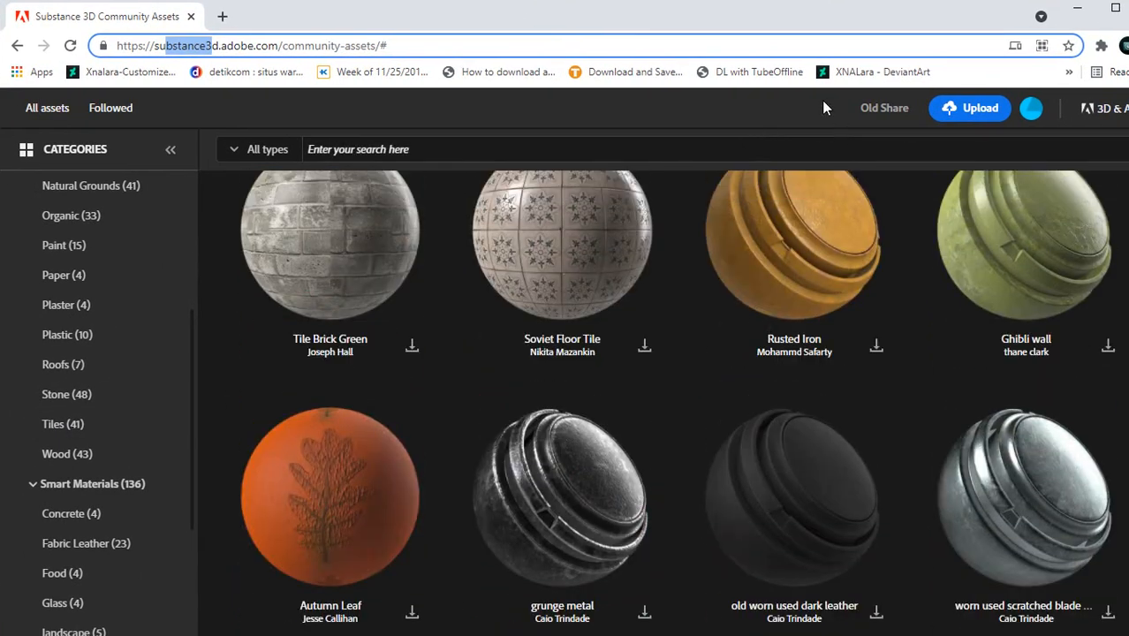
Step: Switch back to Substance Painter and look through the Materials category of the shelf again
left_click(1074, 13)
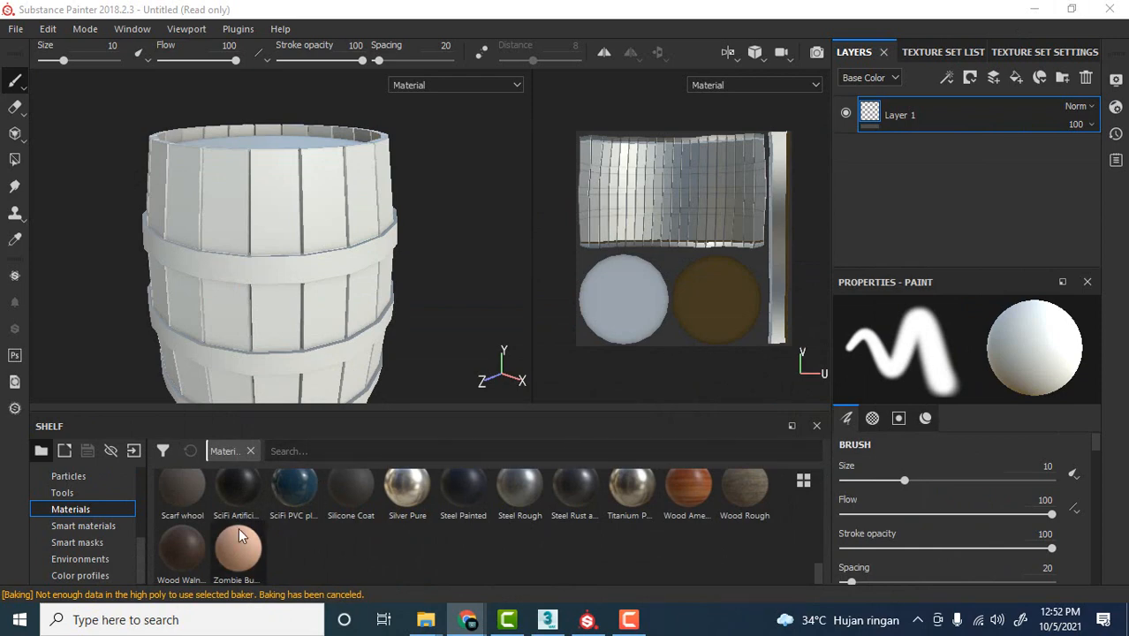
left_click(71, 506)
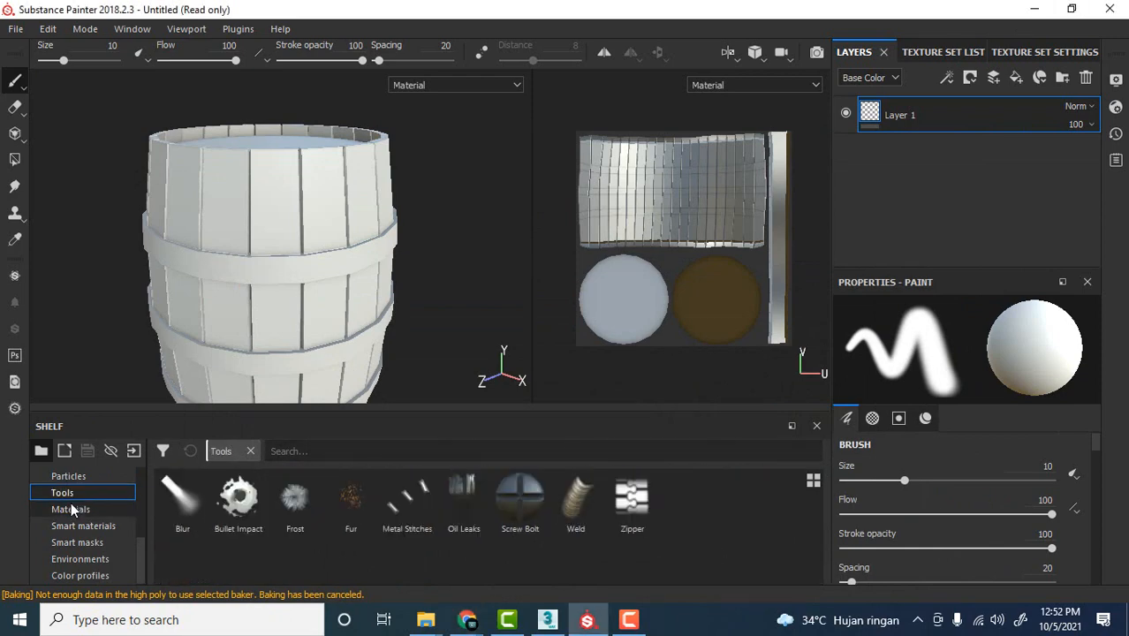
scroll(284, 508, "down", 5)
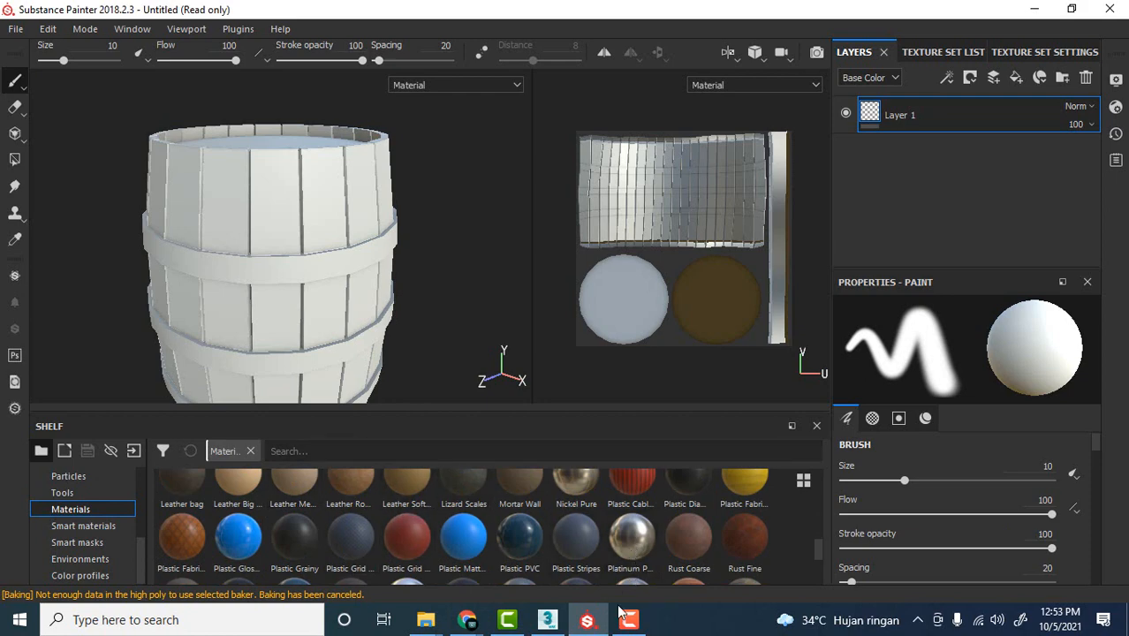
Step: Add the Wood Walnut material from the shelf as a fill layer beneath Layer 1
left_click(633, 622)
left_click(595, 622)
scroll(488, 519, "down", 2)
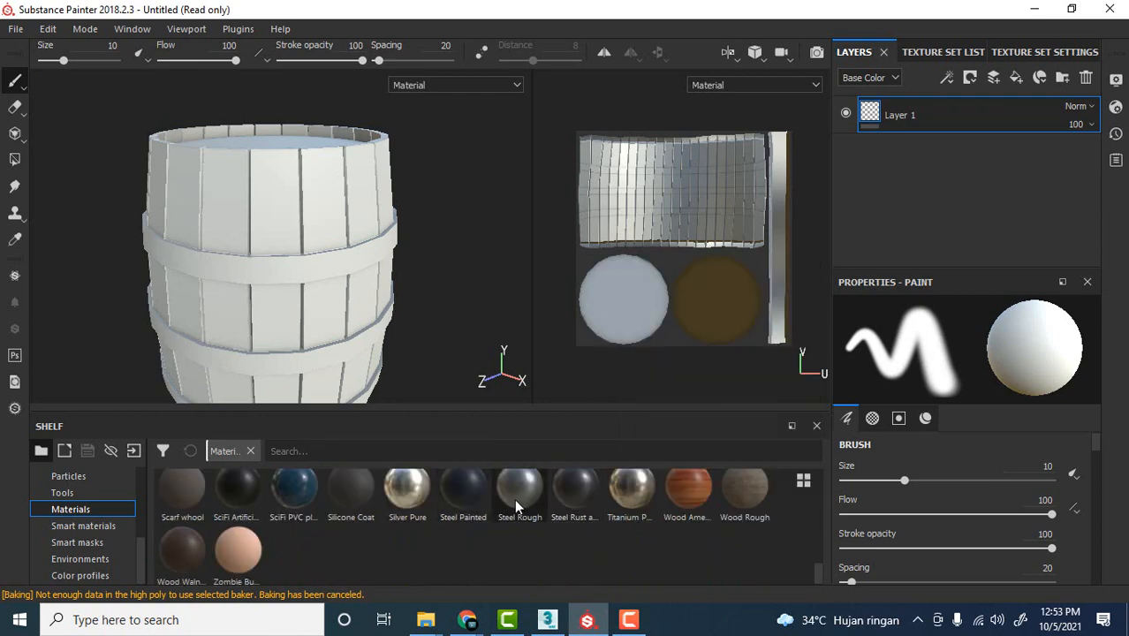
left_click_drag(361, 307, 369, 340, "alt")
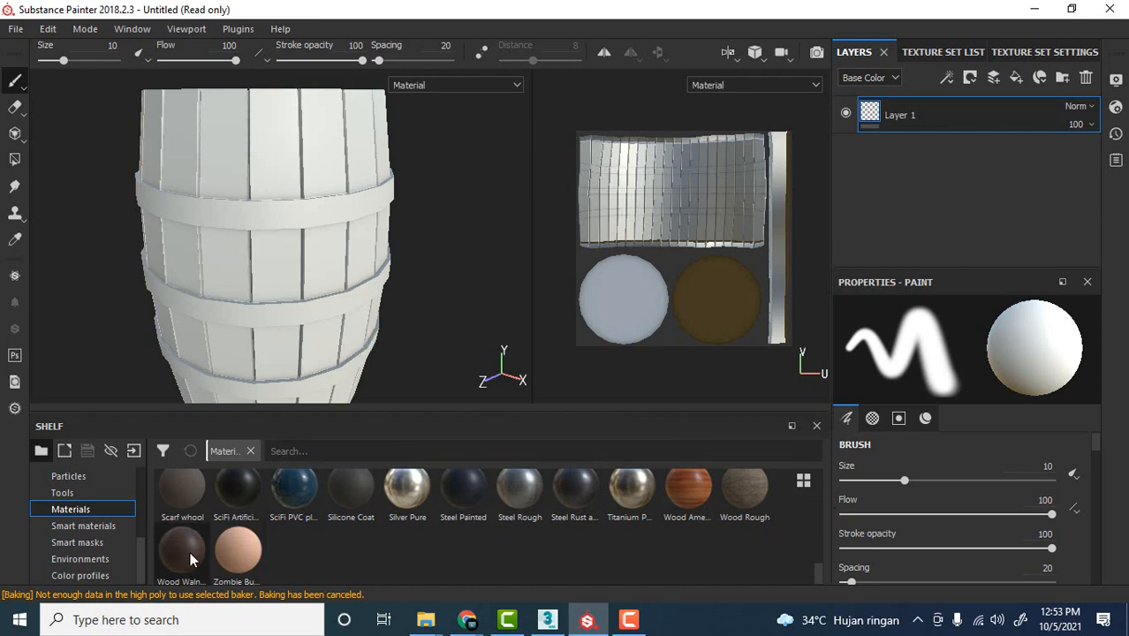
mouse_move(189, 552)
mouse_move(691, 503)
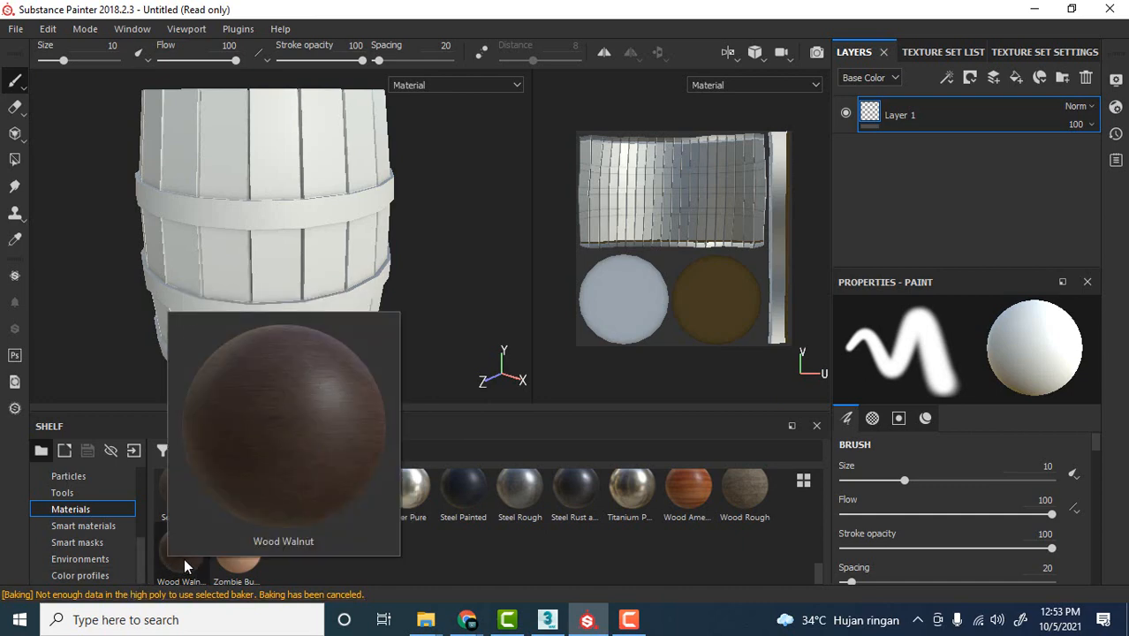
left_click_drag(183, 558, 956, 187)
Step: Examine the direction of the walnut grain on the barrel's upper staves and hoops
scroll(421, 223, "down", 3)
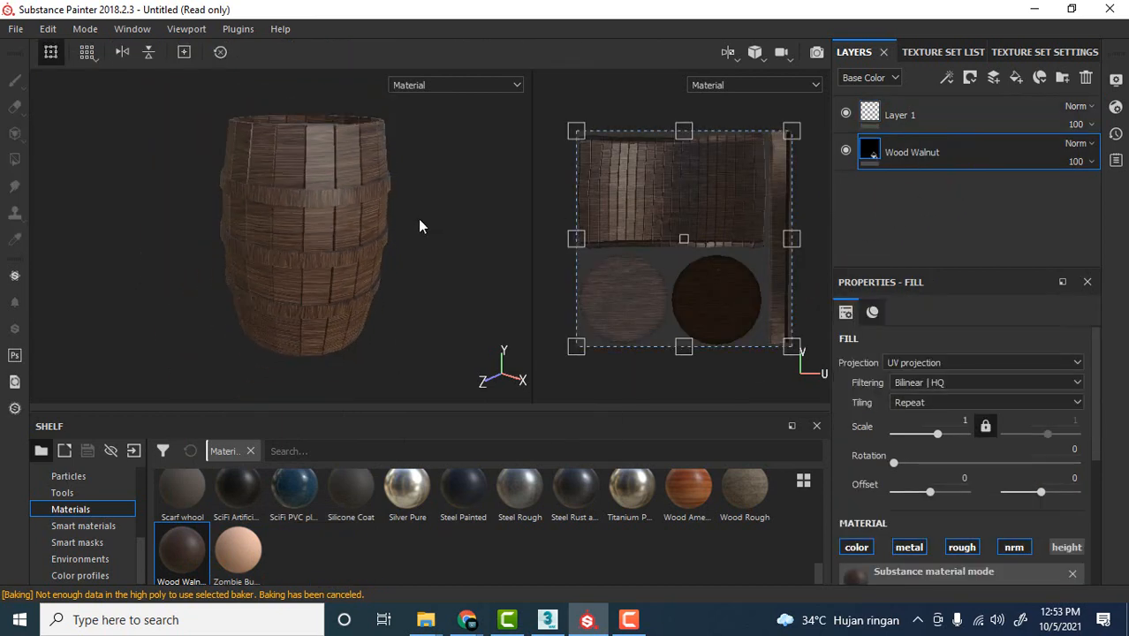
scroll(422, 223, "up", 3)
left_click_drag(473, 185, 439, 215, "alt")
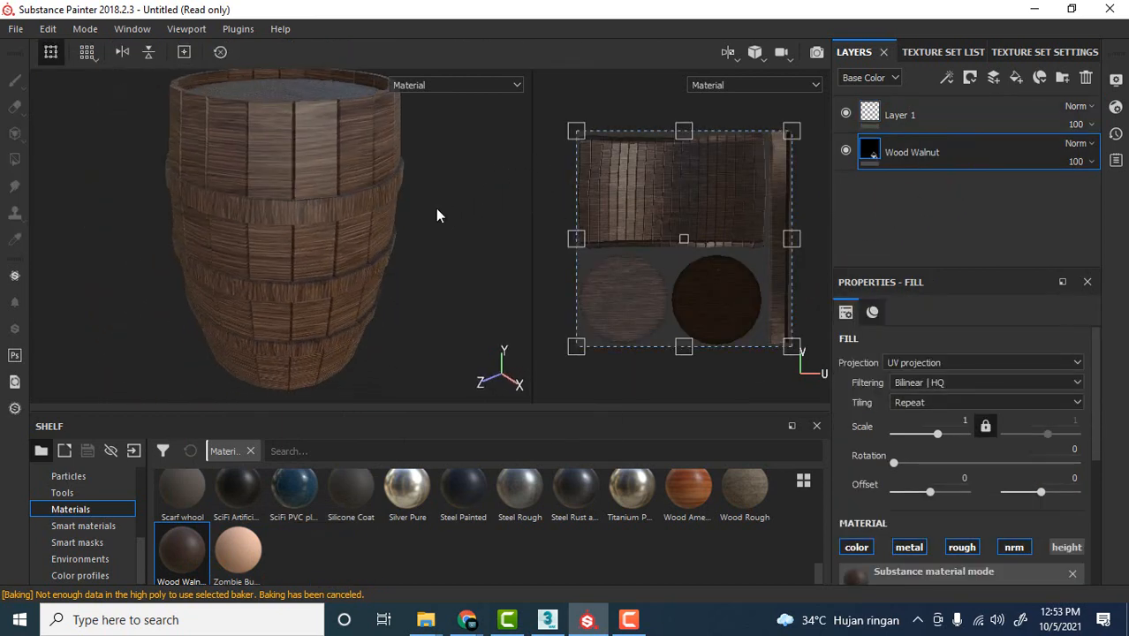
scroll(413, 252, "up", 2)
left_click_drag(413, 252, 496, 207, "alt")
middle_click_drag(493, 189, 492, 275, "alt")
scroll(372, 180, "up", 3)
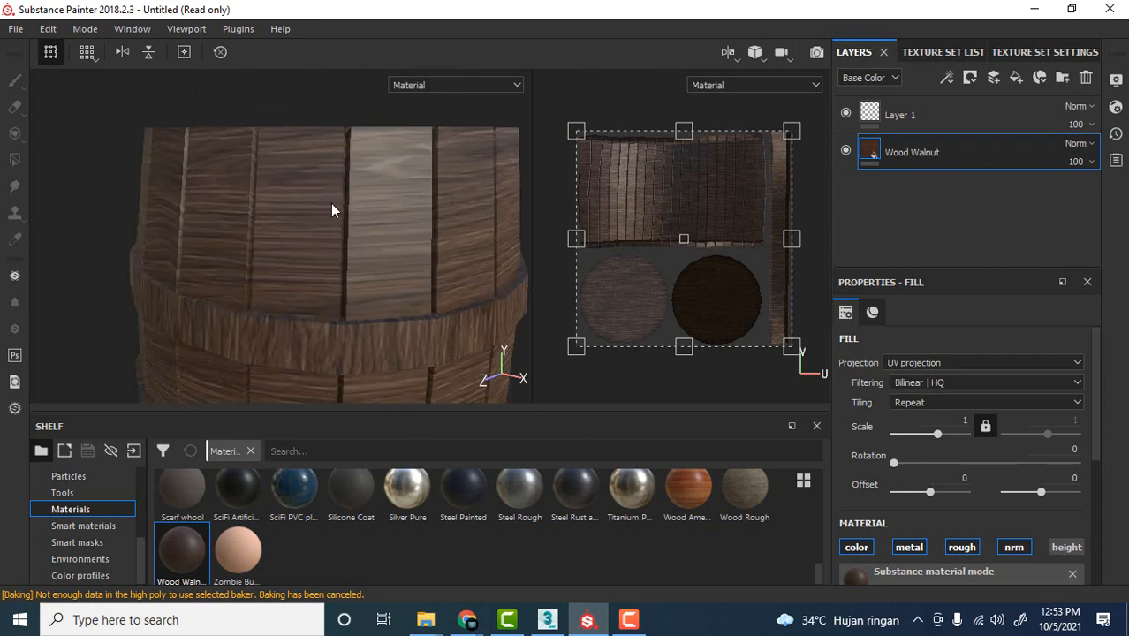
scroll(284, 237, "down", 2)
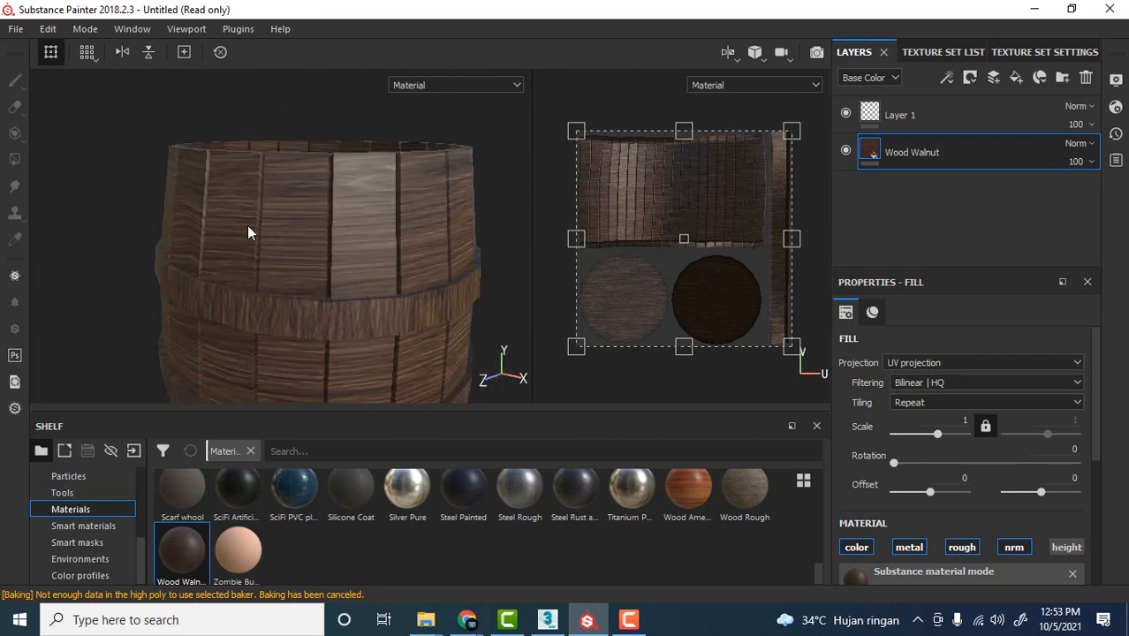
scroll(265, 193, "up", 3)
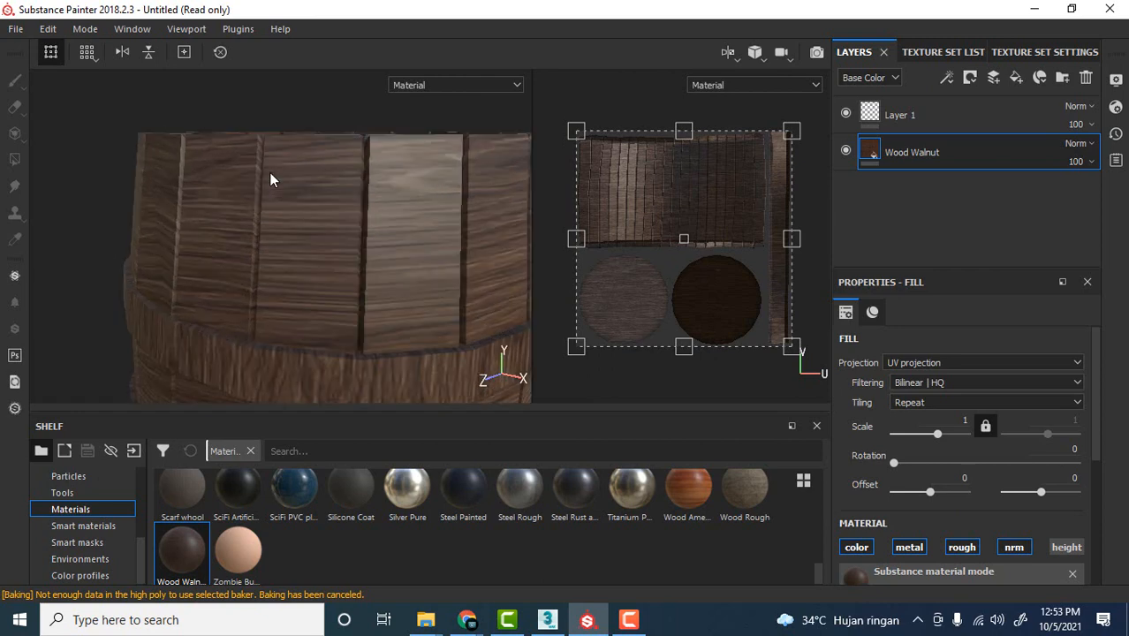
scroll(268, 212, "down", 3)
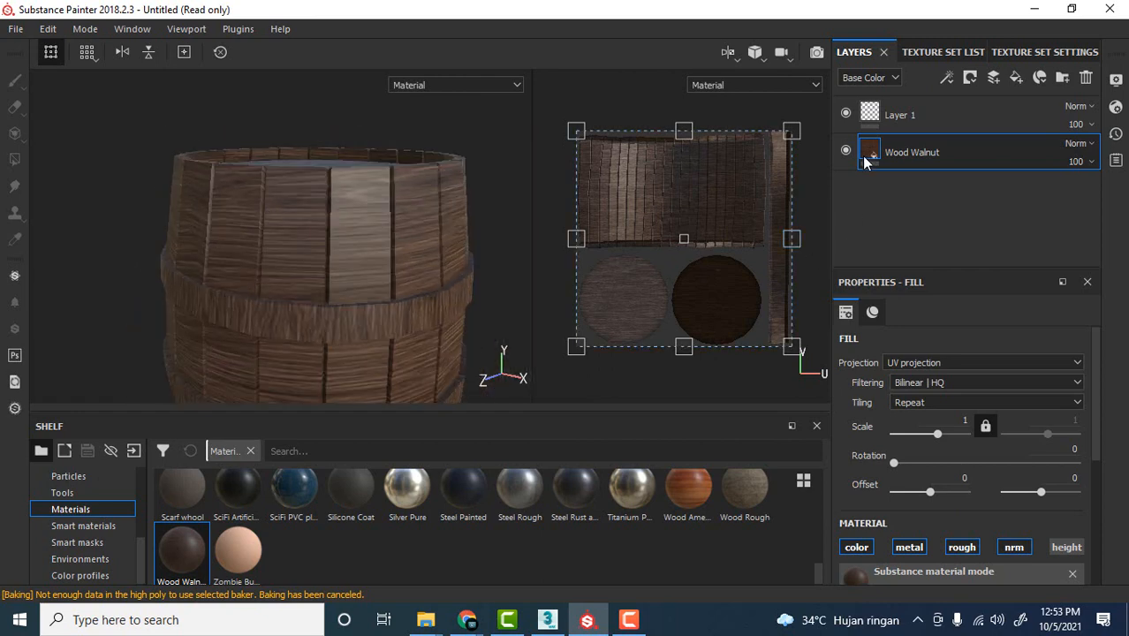
Step: Set the rotation of the Wood Walnut fill to 90
left_click(865, 118)
left_click(877, 151)
scroll(322, 217, "up", 2)
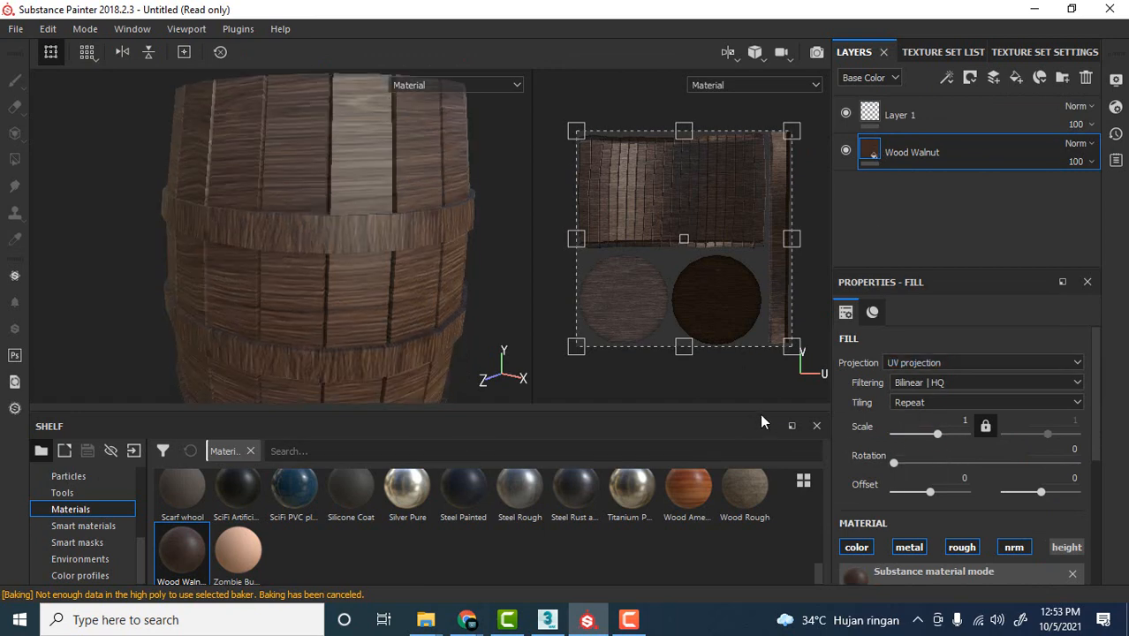
left_click_drag(892, 466, 937, 467)
double_click(1063, 449)
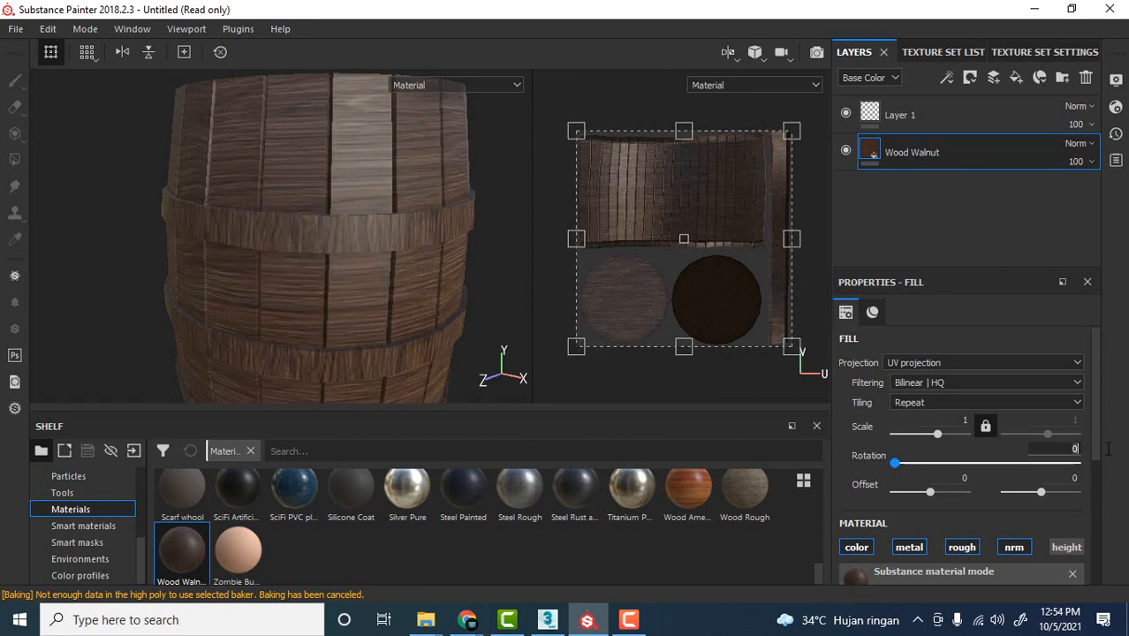
left_click(518, 212)
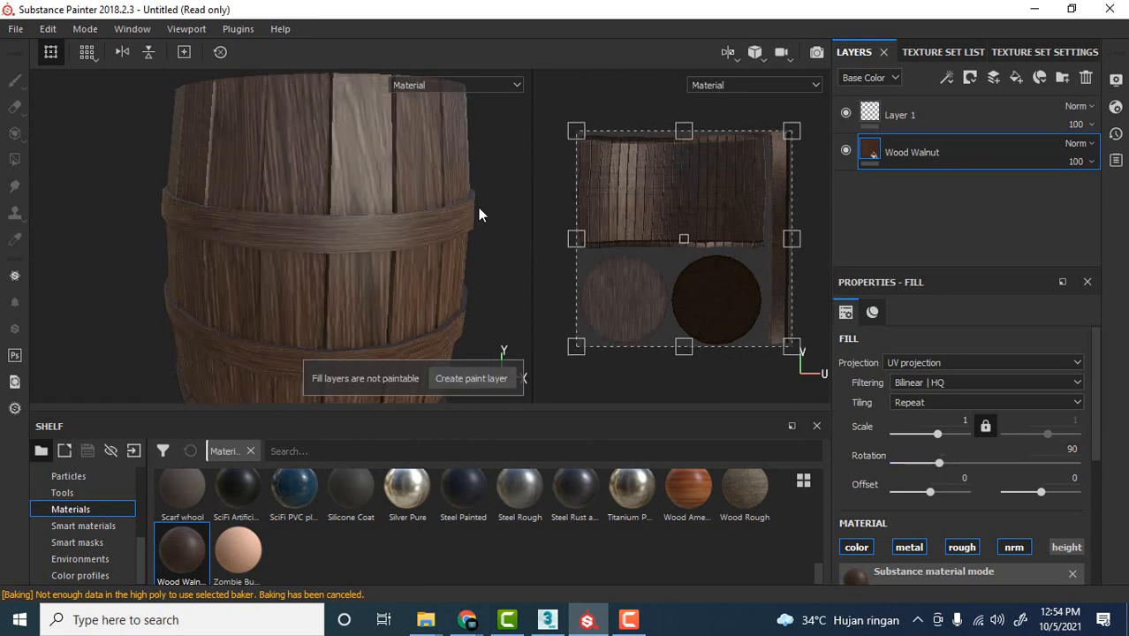
Step: Inspect the rotated wood grain on the staves and hoops from several sides of the barrel
scroll(409, 207, "up", 1)
scroll(407, 207, "down", 4)
scroll(353, 210, "up", 5)
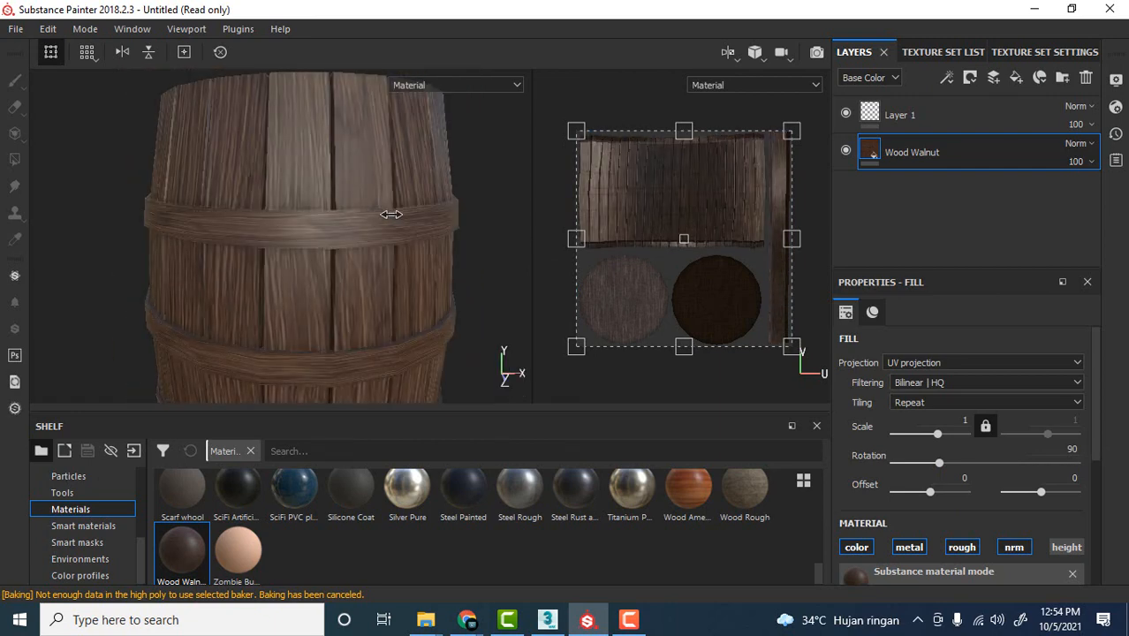
scroll(409, 225, "down", 3)
left_click_drag(409, 227, 355, 207, "alt")
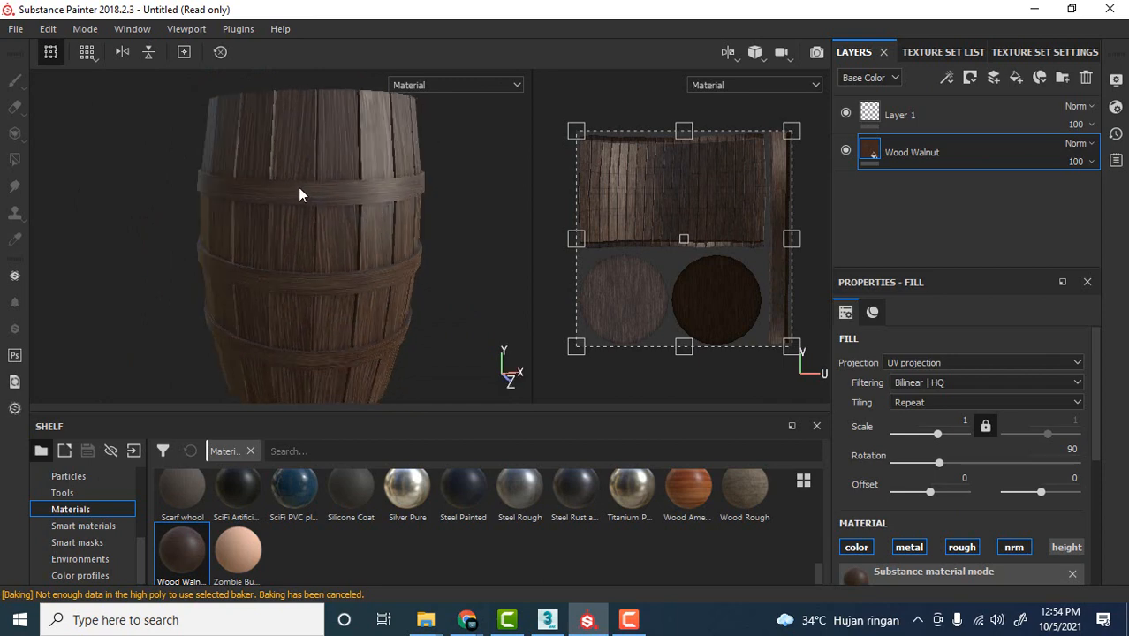
mouse_move(202, 202)
right_mouse_down("shift")
mouse_move(378, 191)
mouse_move(304, 209)
mouse_move(336, 211)
right_mouse_up("shift")
left_click_drag(348, 218, 419, 216, "alt")
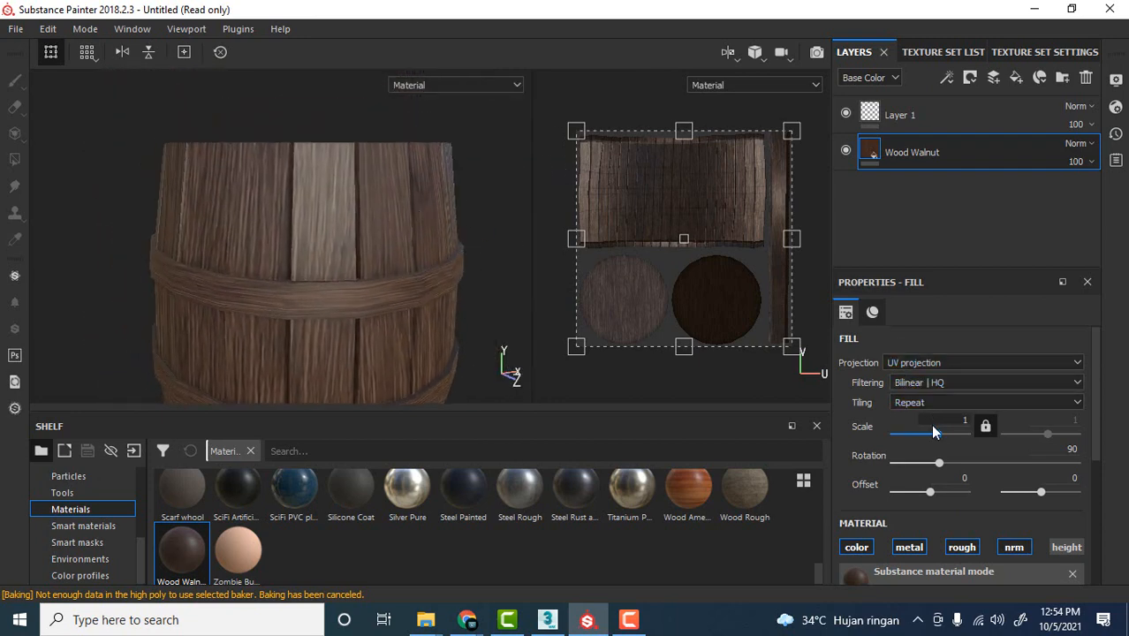
Step: Rescale the walnut fill to 1.61, then stretch its UV frame to scale -1.1174 by -1.052 and offset -0.038, -0.0141
left_click_drag(938, 440, 939, 434)
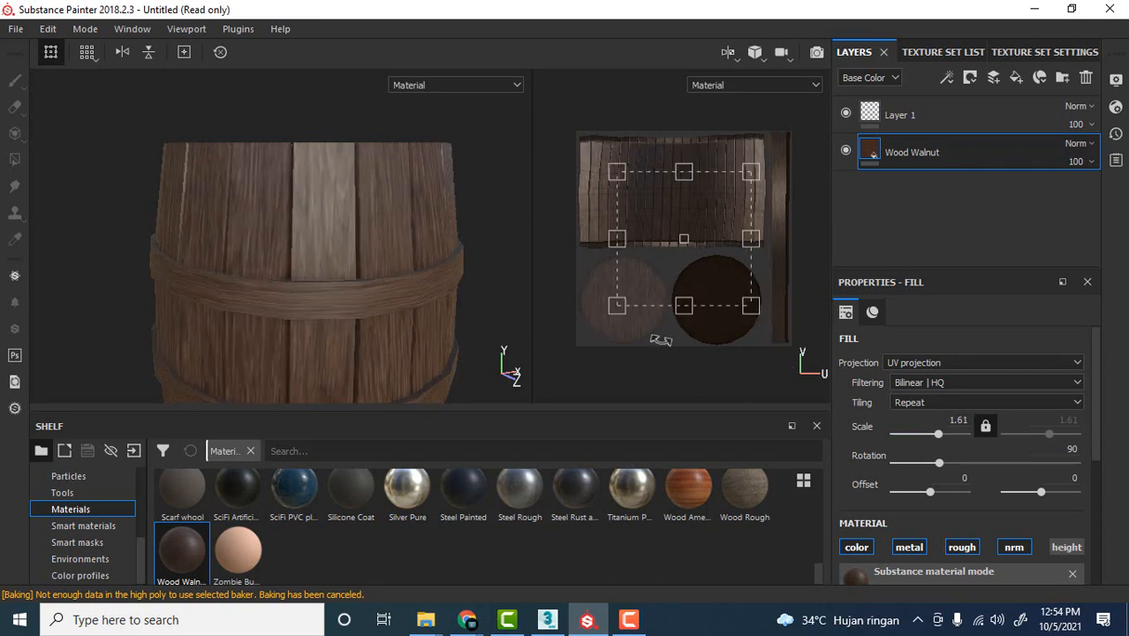
left_click_drag(621, 305, 570, 336)
left_click_drag(662, 216, 685, 203)
left_click_drag(587, 311, 567, 341)
left_click_drag(675, 227, 685, 219)
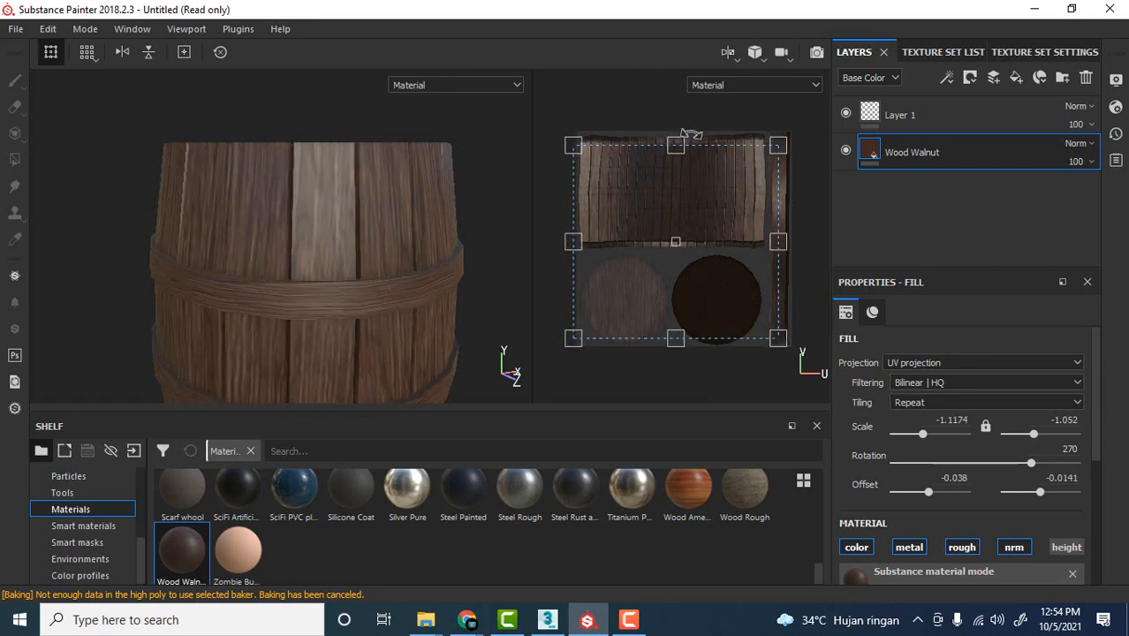
Step: Check the rescaled walnut texture around the whole barrel at different distances
scroll(421, 225, "down", 5)
left_click_drag(456, 215, 483, 195, "alt")
scroll(412, 213, "down", 4)
scroll(415, 215, "up", 4)
scroll(415, 213, "up", 1)
left_click_drag(415, 212, 359, 215, "alt")
scroll(396, 216, "up", 2)
left_click_drag(287, 275, 219, 263, "alt")
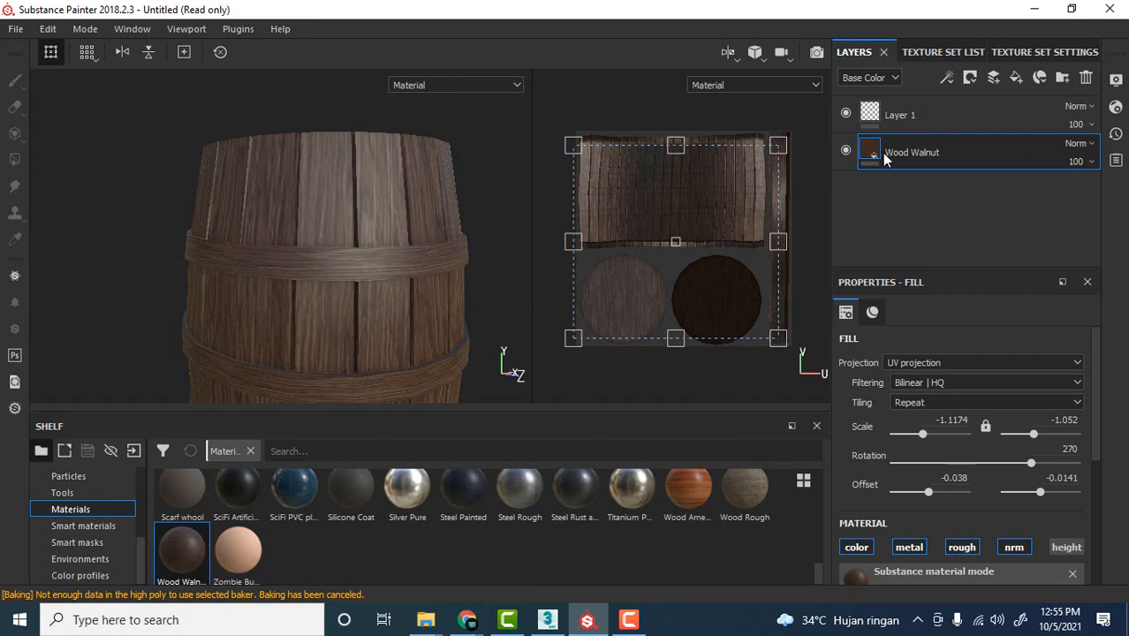
left_click_drag(420, 265, 442, 228, "alt")
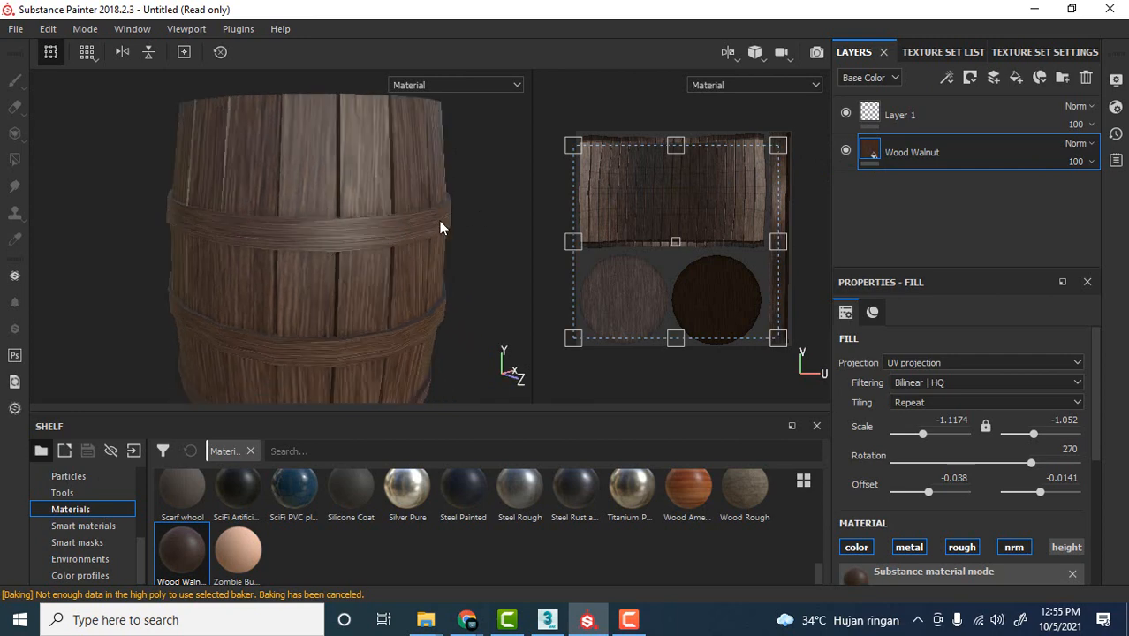
Step: Add a black mask to the Wood Walnut layer
right_click(938, 154)
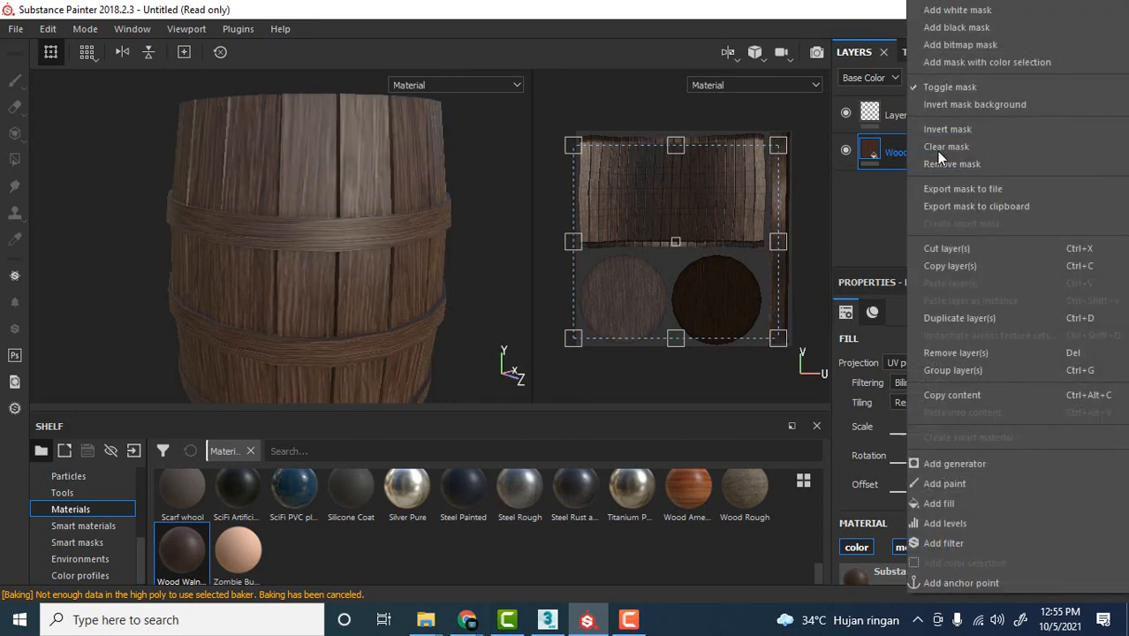
left_click(959, 31)
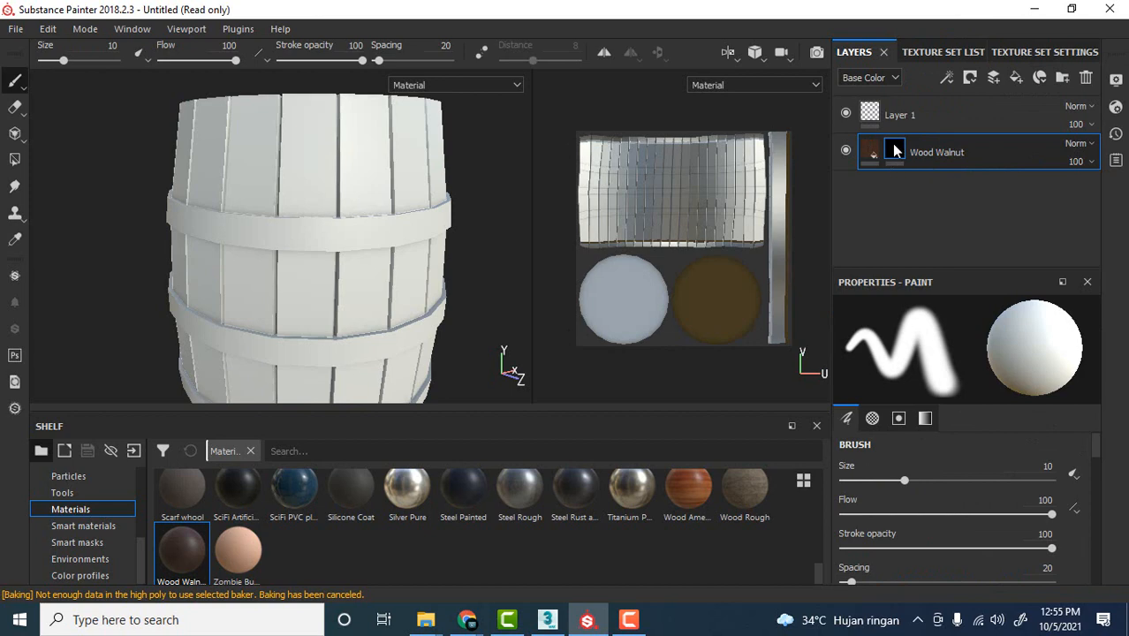
mouse_move(895, 152)
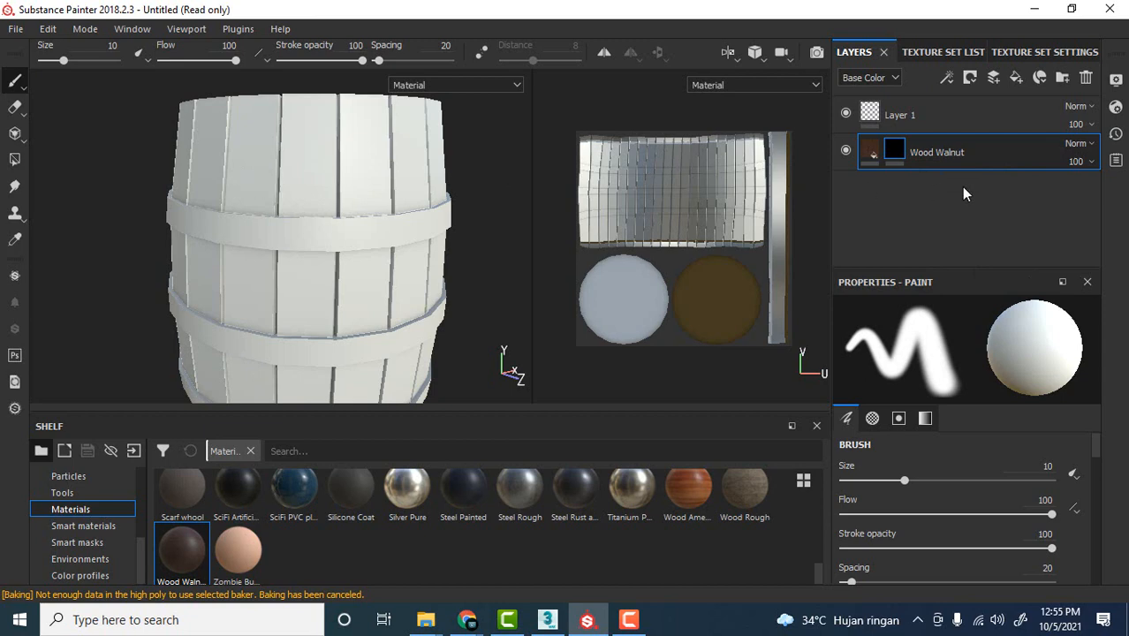
Step: Reveal the walnut on three adjacent upper staves by filling their triangles in the mask with Polygon Fill
left_click(15, 161)
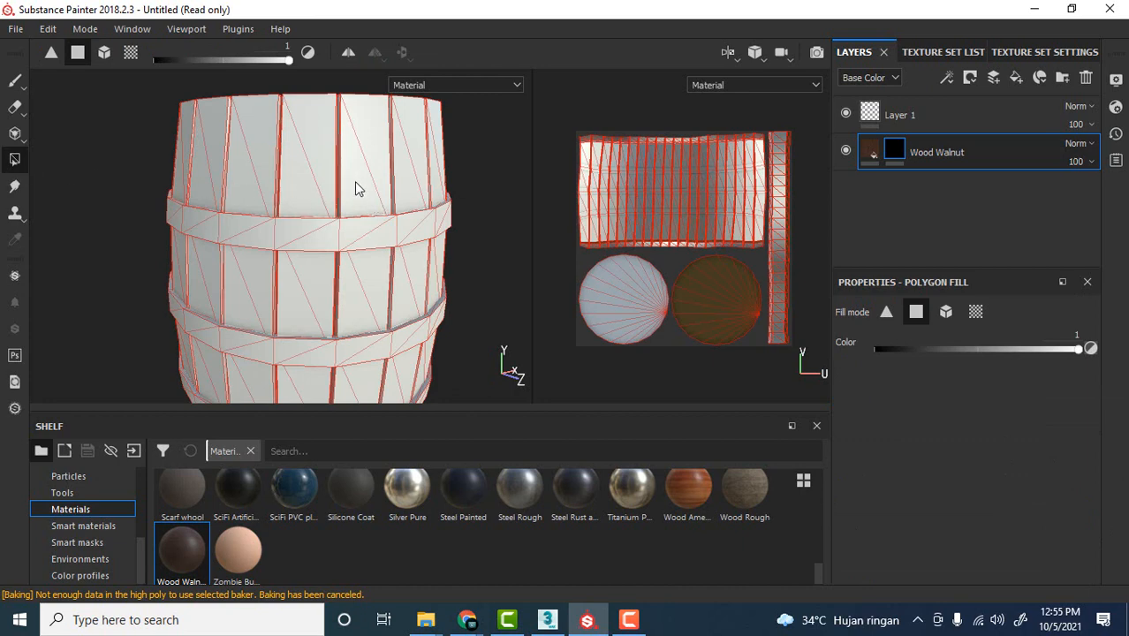
key("alt")
left_click_drag(423, 199, 469, 211, "alt")
left_click_drag(180, 146, 162, 131, "alt")
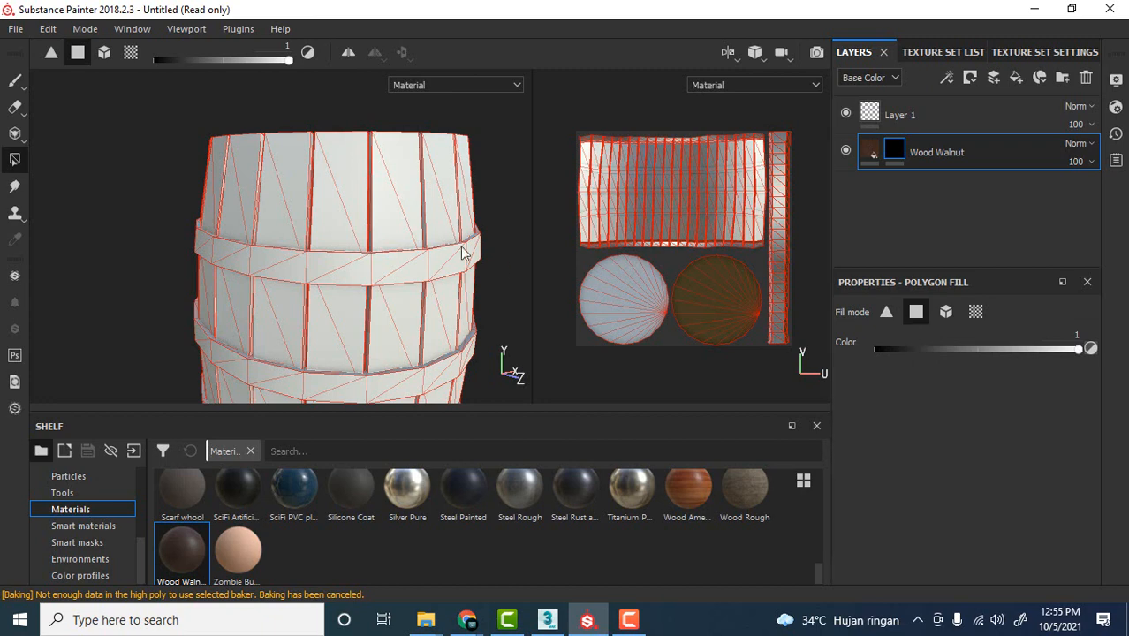
left_click(335, 187)
left_click(885, 312)
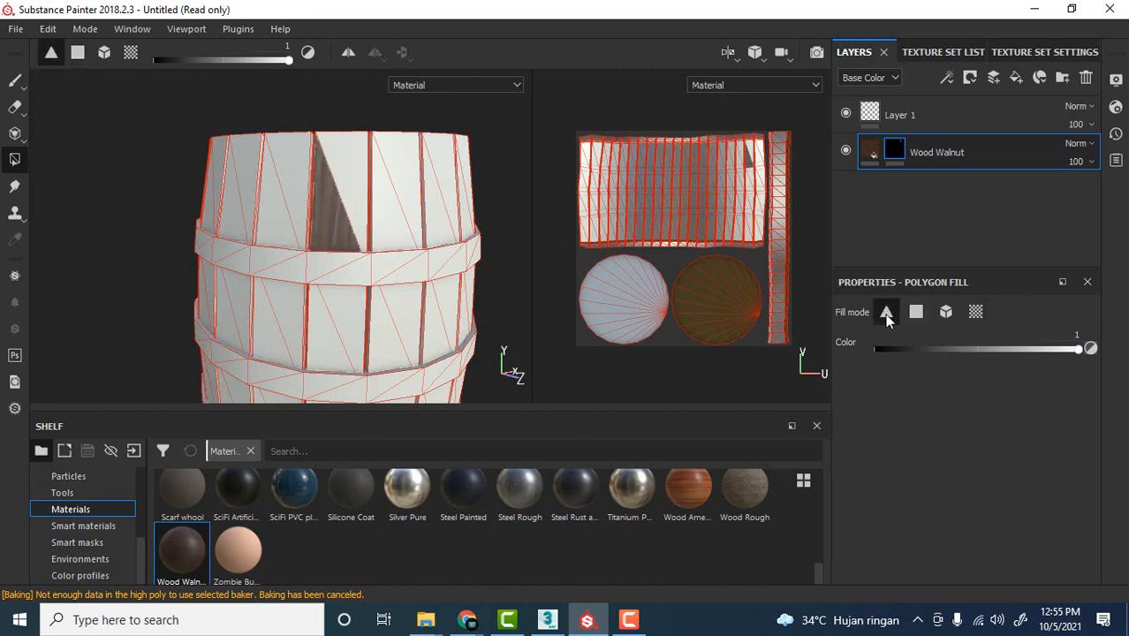
left_click(342, 194)
left_click(295, 204)
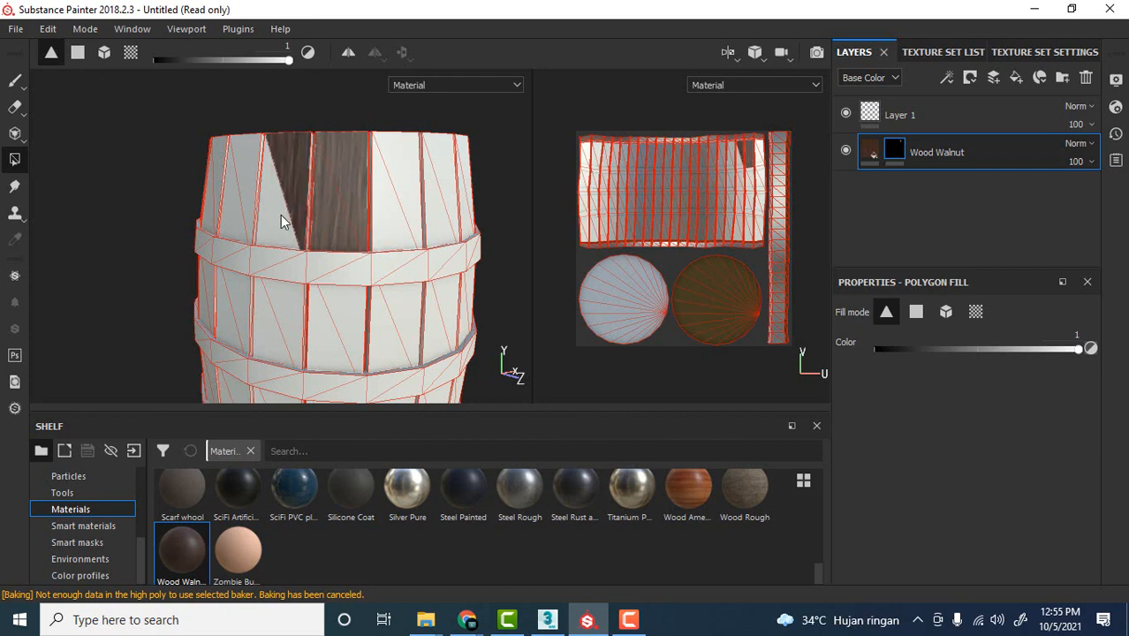
left_click(281, 215)
left_click(393, 190)
left_click(378, 157)
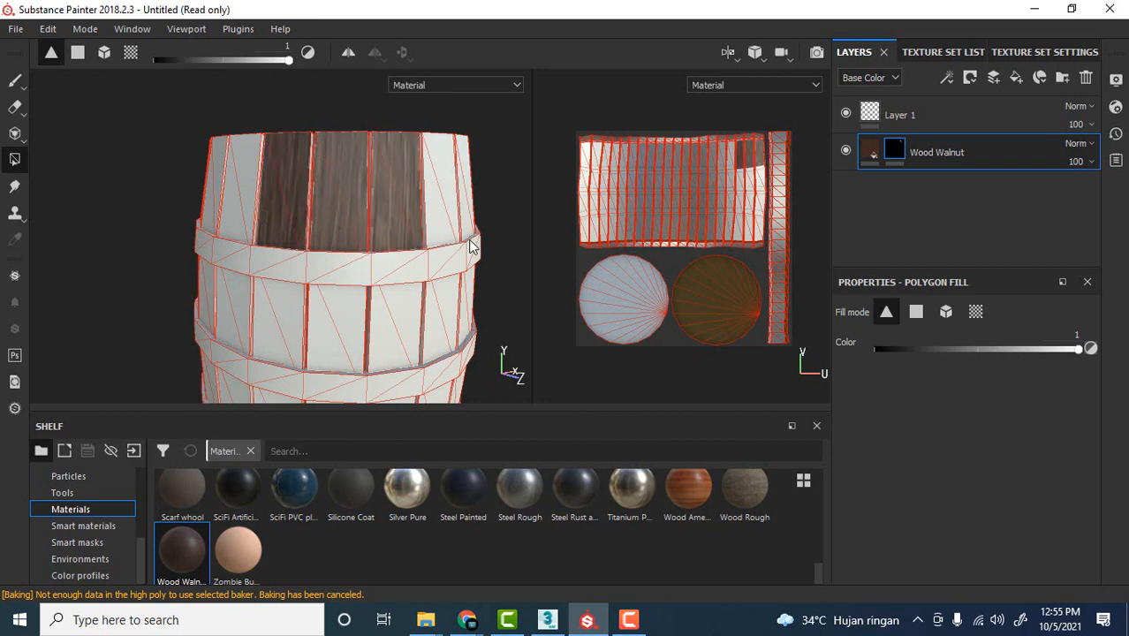
Step: Try the quad fill mode across the neighbouring upper staves and undo that fill
left_click(915, 312)
left_click_drag(405, 167, 324, 155, "alt")
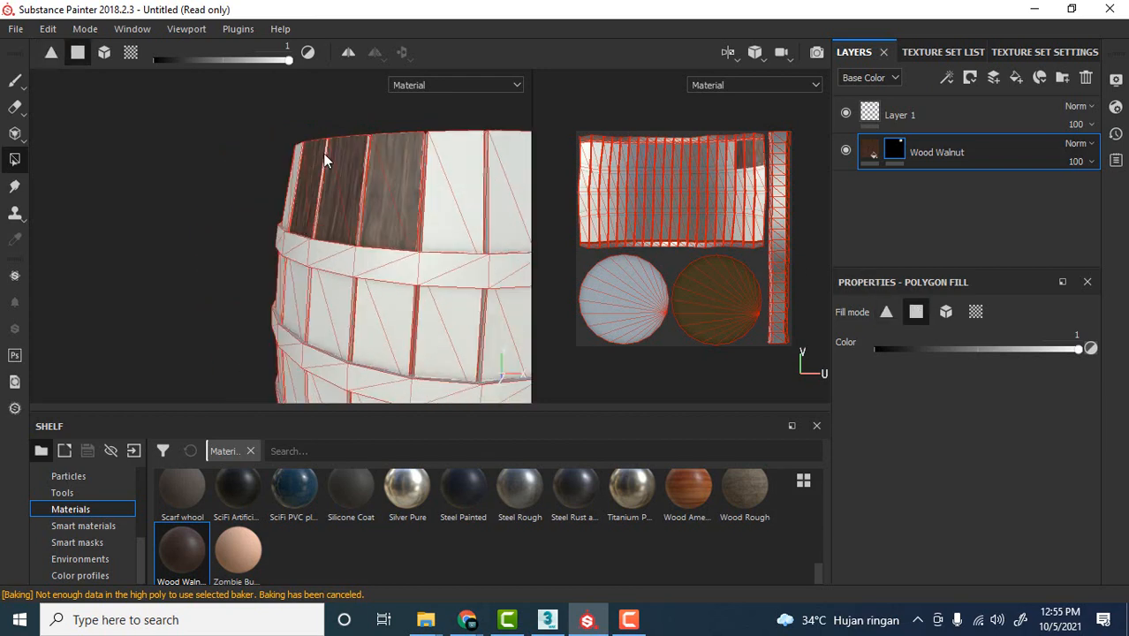
middle_click_drag(440, 166, 362, 164, "alt")
left_click_drag(363, 163, 372, 159, "alt")
mouse_move(342, 110)
left_mouse_down()
mouse_move(360, 169)
mouse_move(426, 192)
mouse_move(415, 186)
left_mouse_up()
key("ctrl+z")
Step: Try the mesh fill mode on the barrel body and undo that fill
left_click(946, 312)
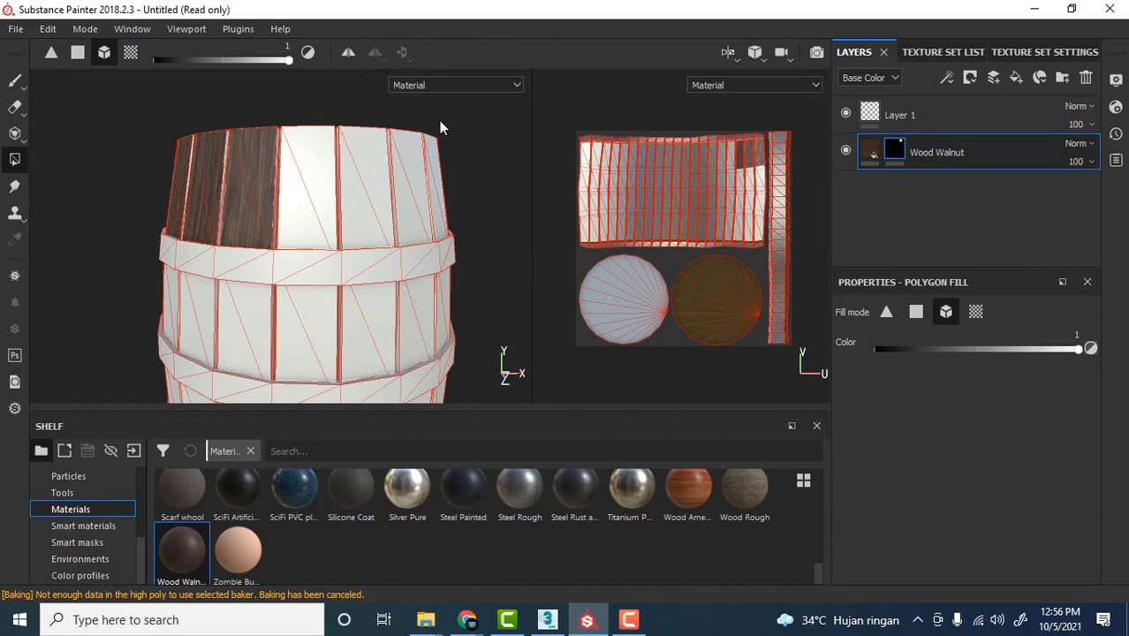
left_click_drag(440, 125, 385, 175, "alt")
left_click(331, 187)
left_click_drag(461, 256, 432, 230, "alt")
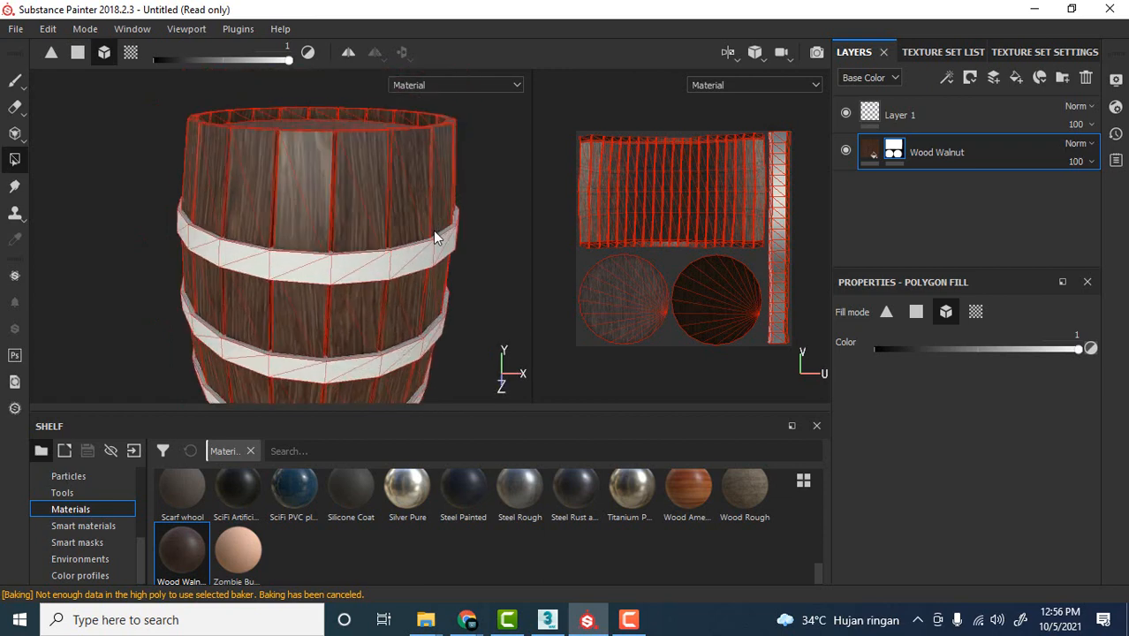
left_click(434, 230)
middle_click_drag(474, 197, 458, 199, "alt")
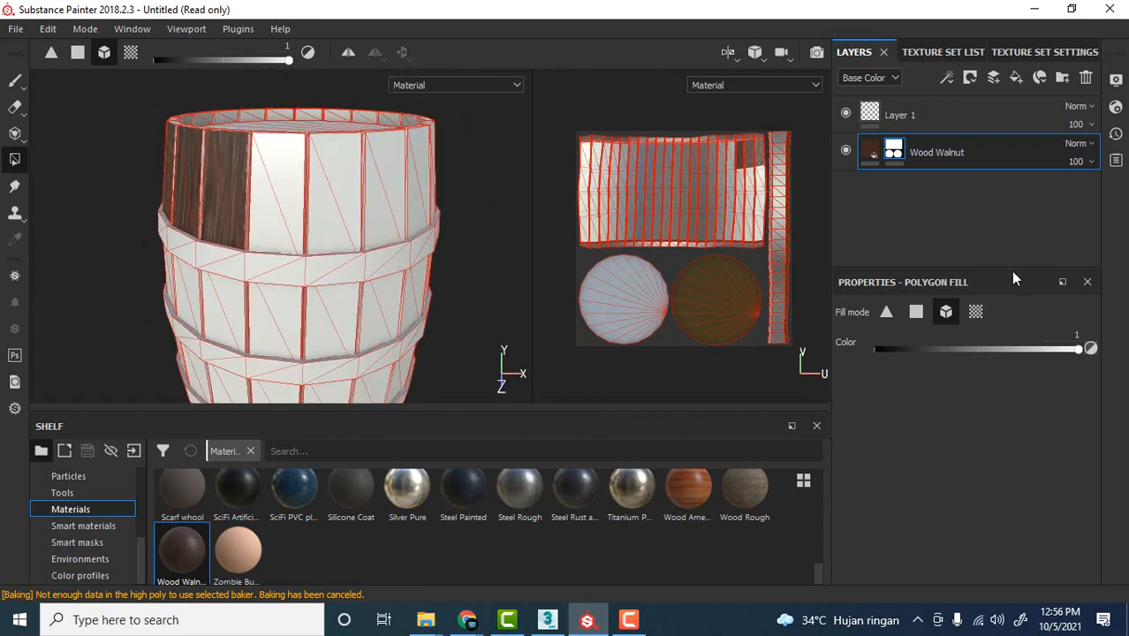
Step: Try the UV chunk fill mode on the barrel's stave section and undo that fill
left_click(976, 313)
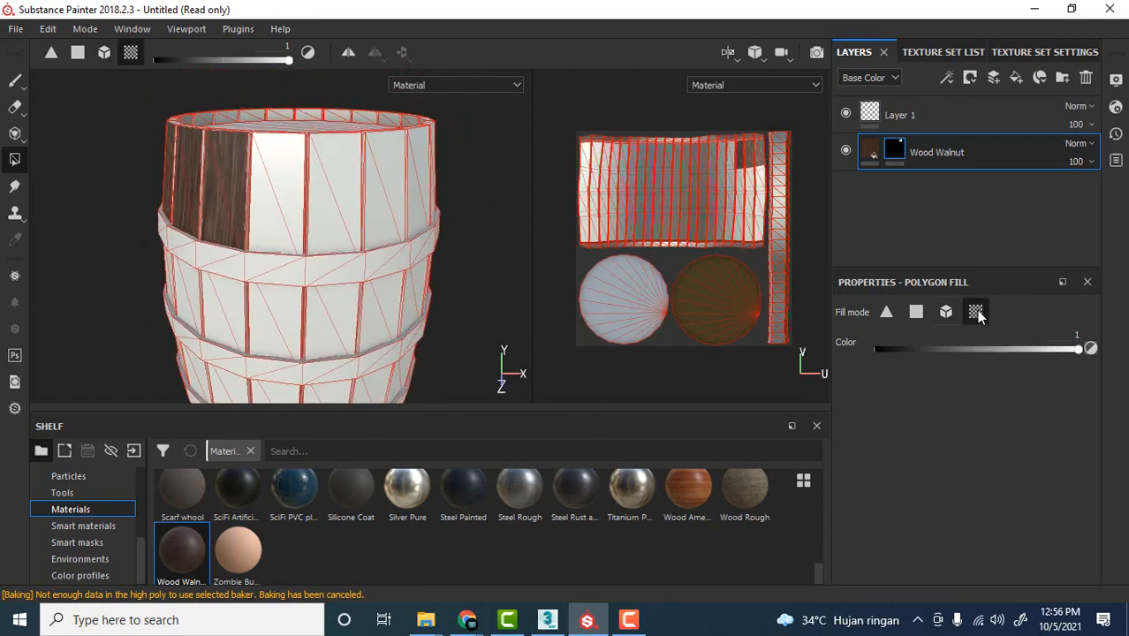
left_click(351, 195)
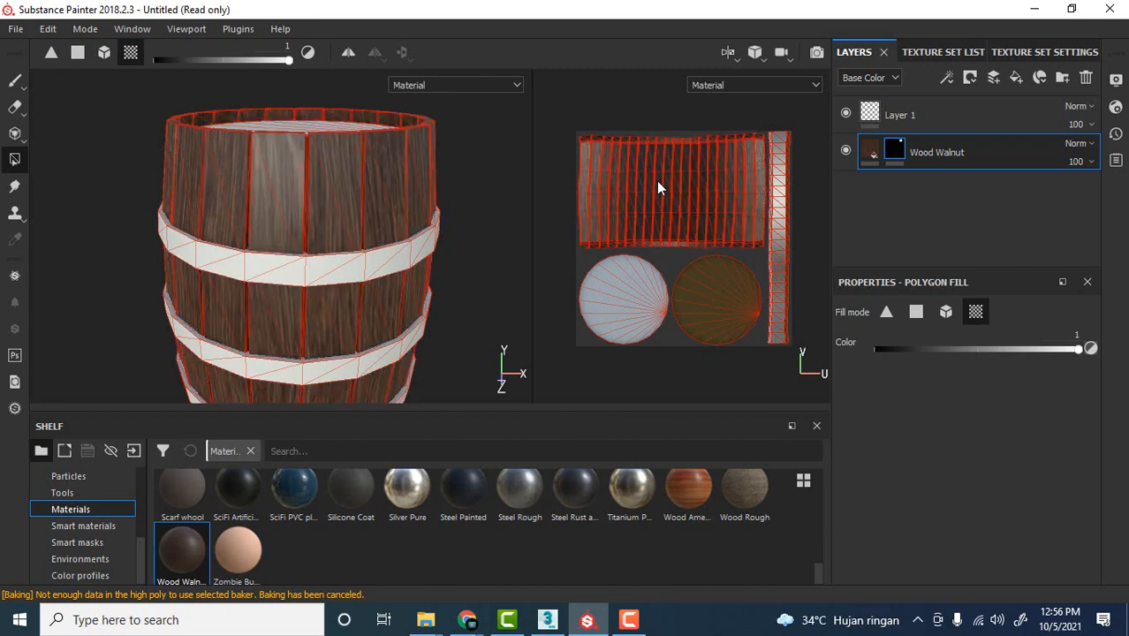
left_click_drag(455, 177, 457, 195, "alt")
left_click(624, 157)
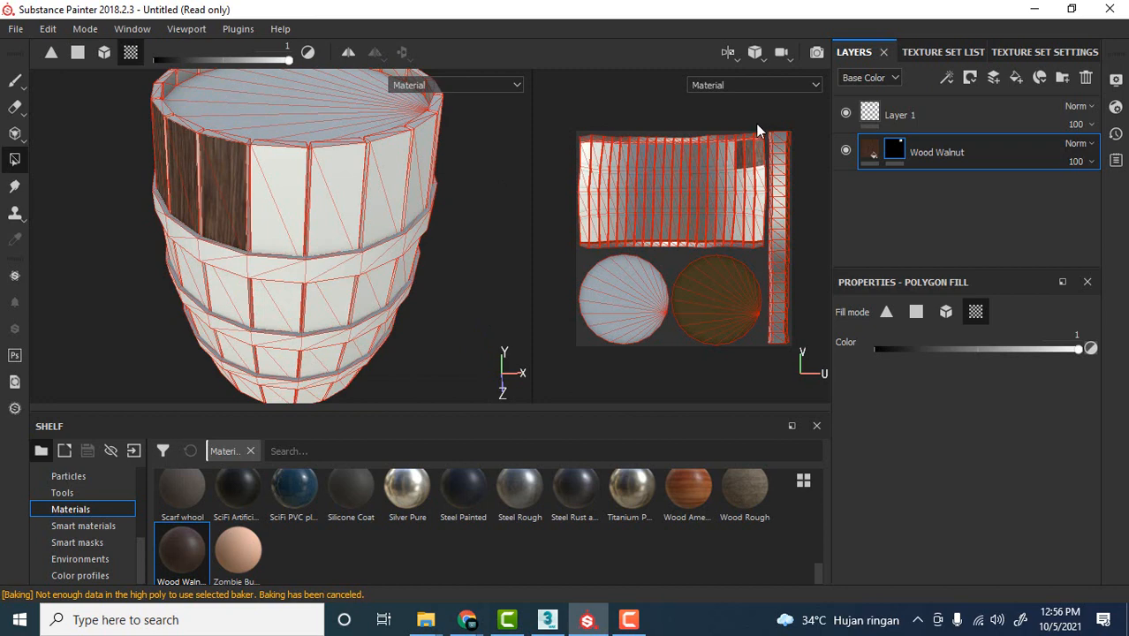
scroll(763, 177, "down", 2)
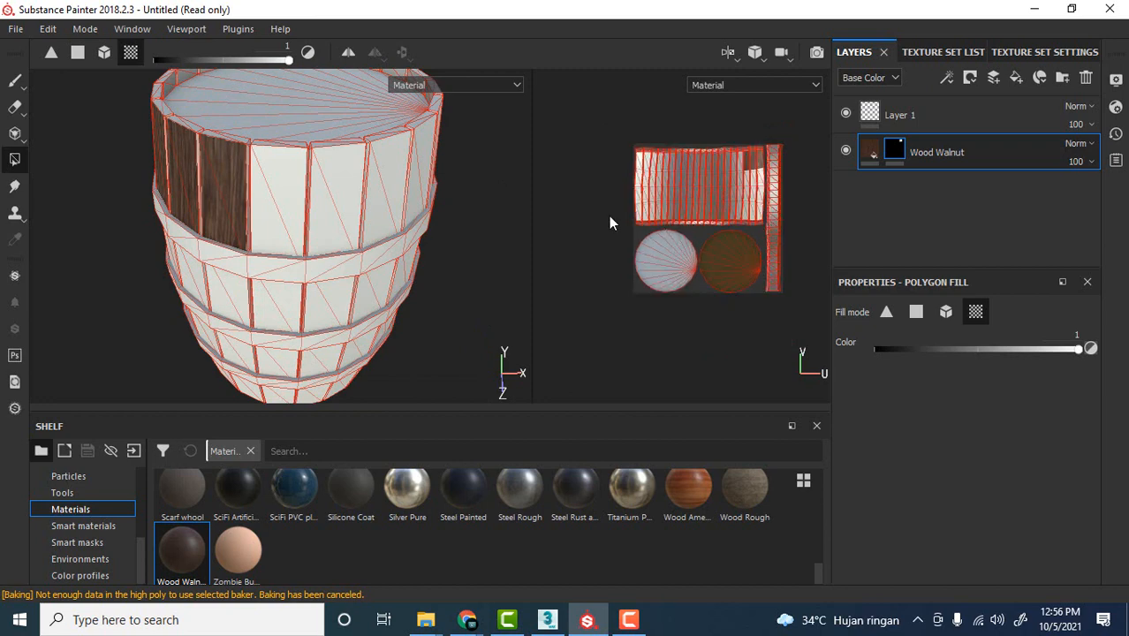
Step: Reveal the walnut on the barrel's staves by filling their UV chunk in the mask
left_click_drag(696, 270, 683, 266, "alt")
scroll(681, 252, "down", 1)
scroll(681, 252, "up", 5)
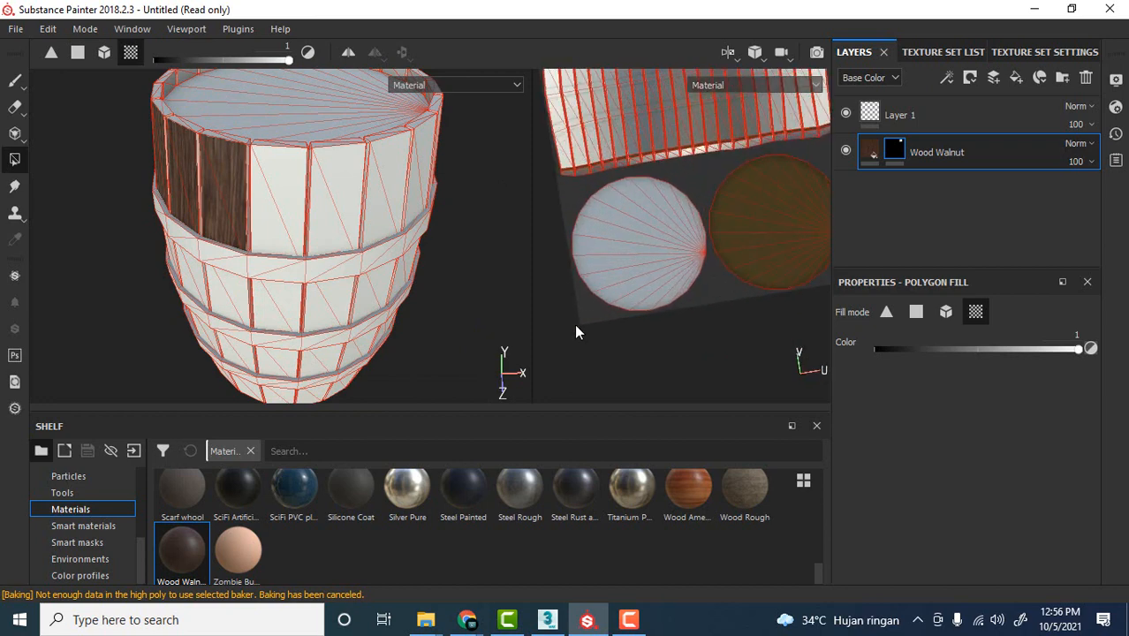
mouse_move(574, 323)
left_mouse_down("alt")
mouse_move(593, 321)
mouse_move(578, 321)
left_mouse_up("alt")
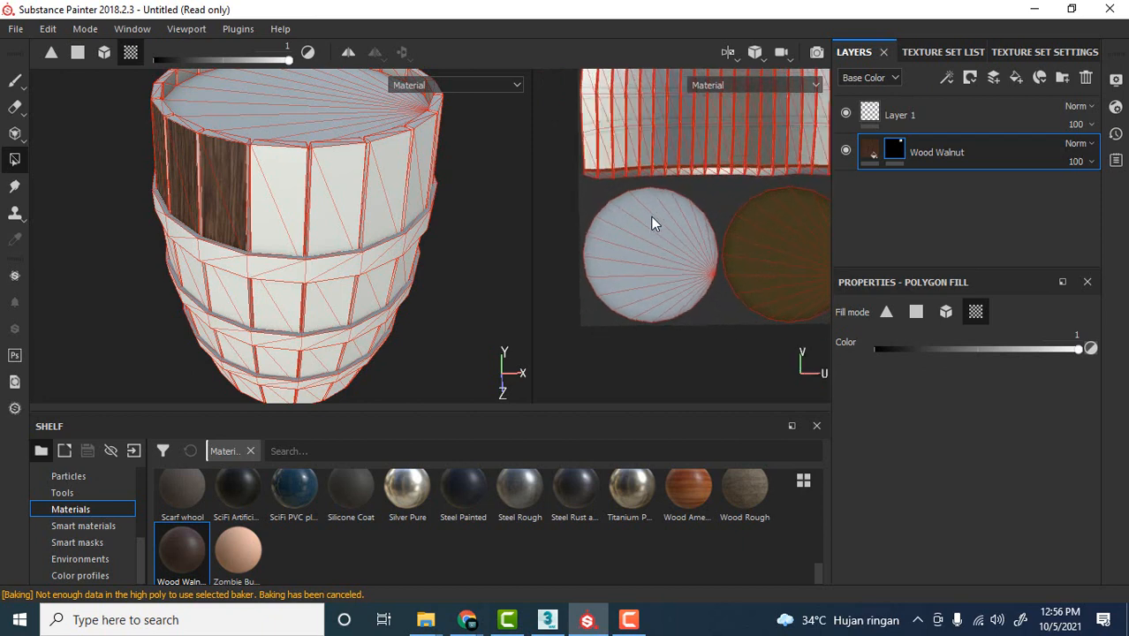
scroll(732, 243, "down", 4)
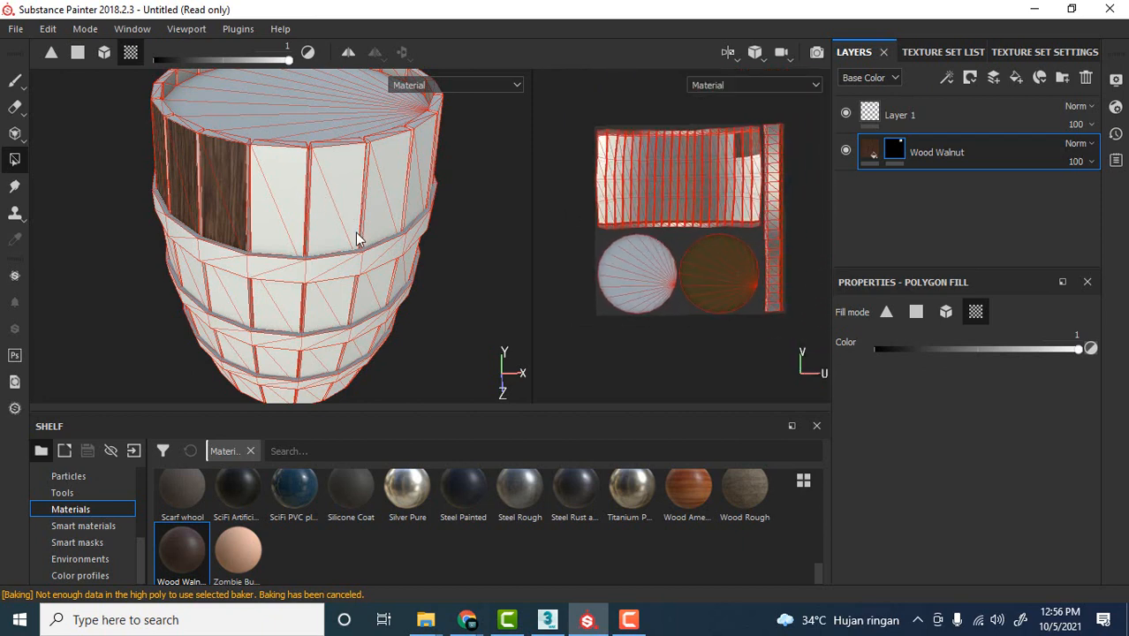
left_click(272, 203)
Step: Reveal the walnut on the entire wooden body, including both end discs, using Polygon Fill's mesh fill mode
left_click_drag(466, 277, 384, 314, "alt")
scroll(404, 259, "down", 3)
left_click_drag(376, 251, 468, 179, "alt")
middle_click_drag(468, 180, 460, 206, "alt")
scroll(460, 206, "down", 1)
scroll(460, 205, "up", 2)
left_click(944, 312)
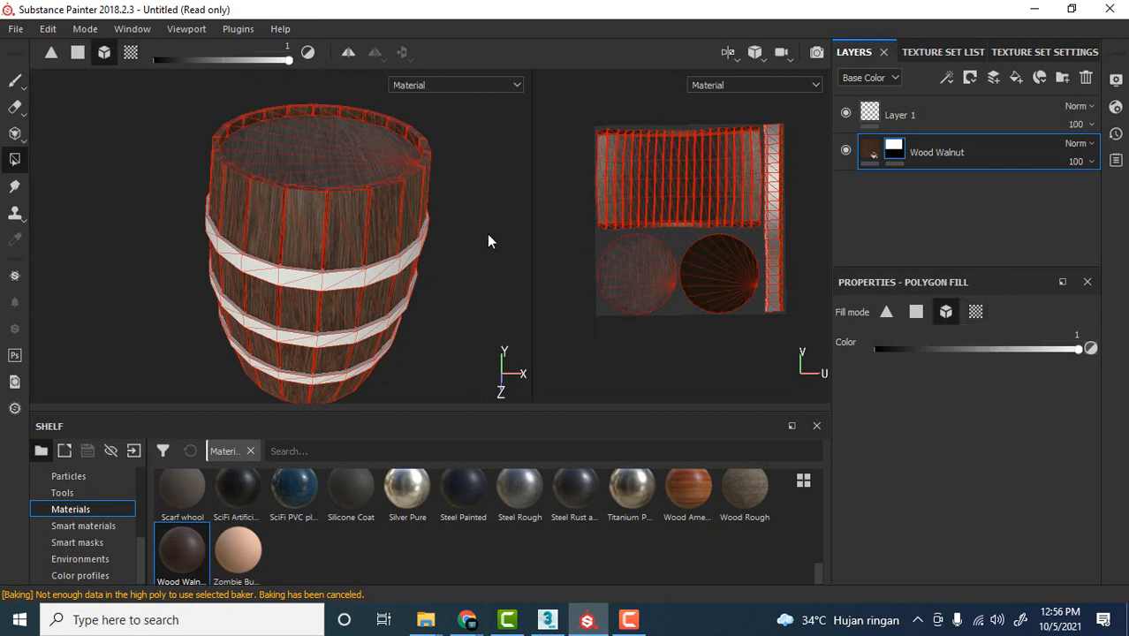
left_click_drag(491, 240, 461, 245, "alt")
scroll(460, 181, "down", 2)
scroll(458, 164, "up", 2)
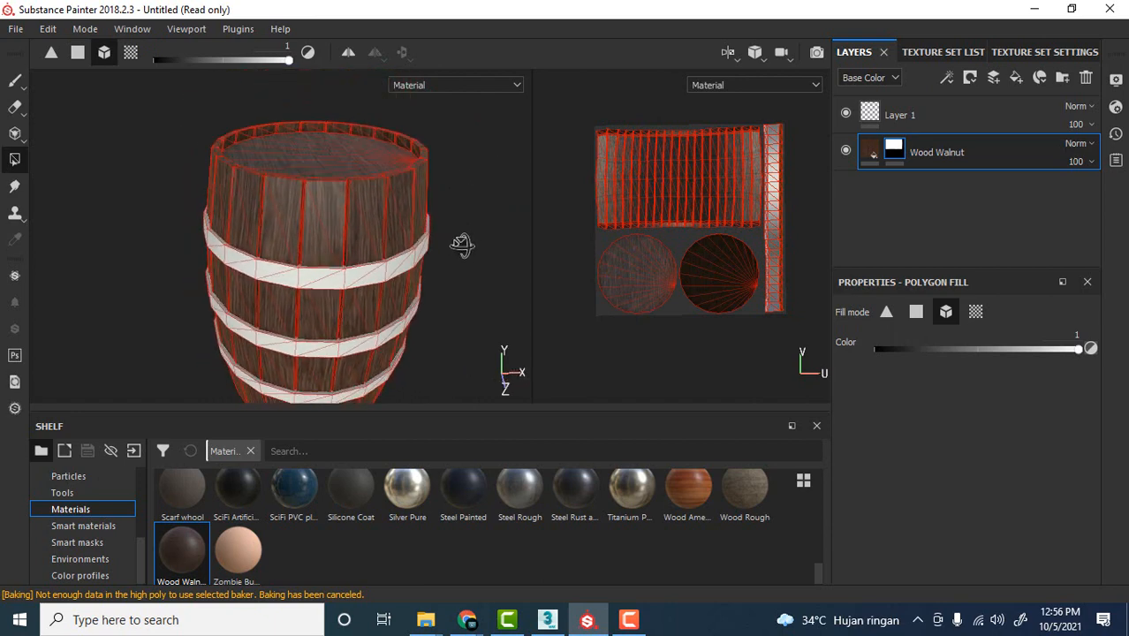
left_click(233, 208)
left_click(13, 82)
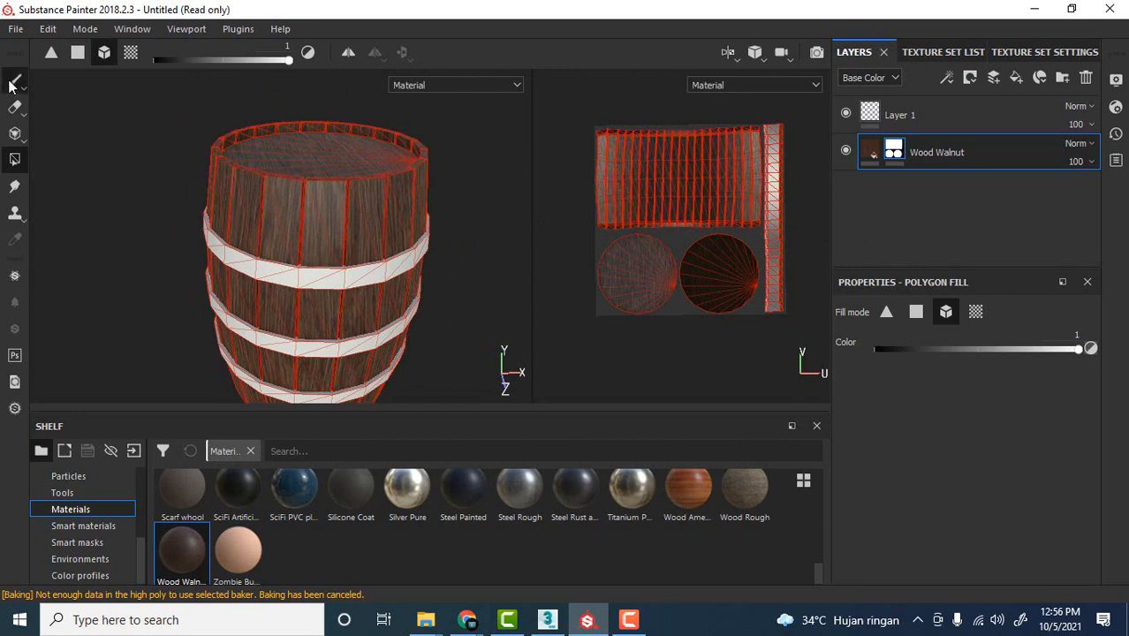
Step: Examine the walnut staves, barrel top and unpainted hoops from several angles and under rotated environment lighting
mouse_move(136, 194)
left_mouse_down("alt")
mouse_move(124, 163)
mouse_move(27, 190)
mouse_move(65, 227)
left_mouse_up("alt")
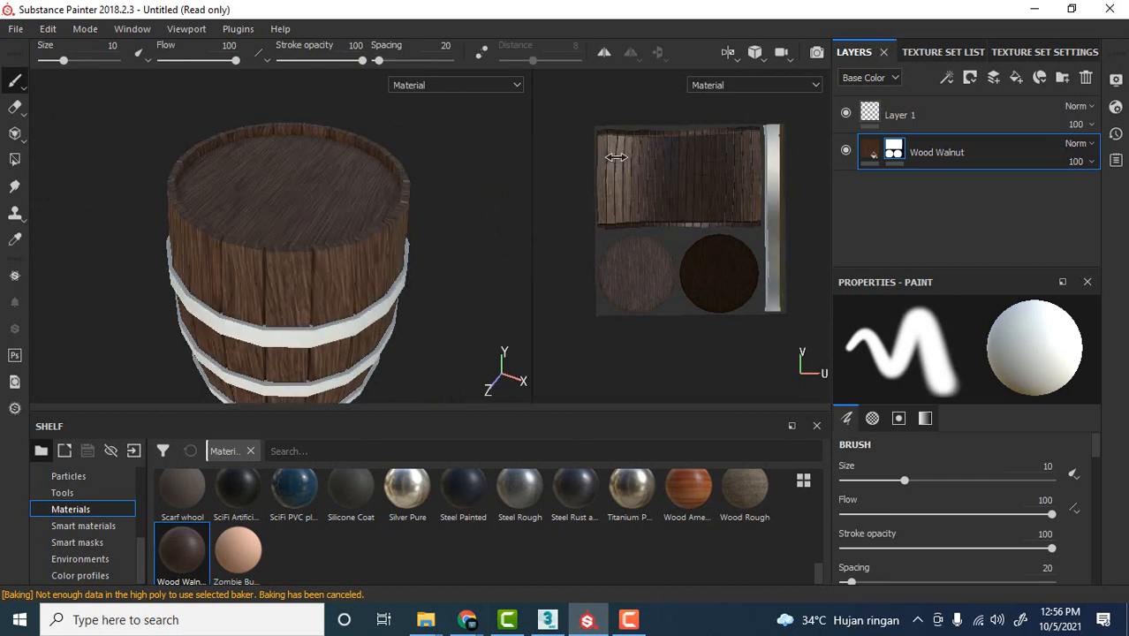
right_click_drag(615, 157, 376, 161, "shift")
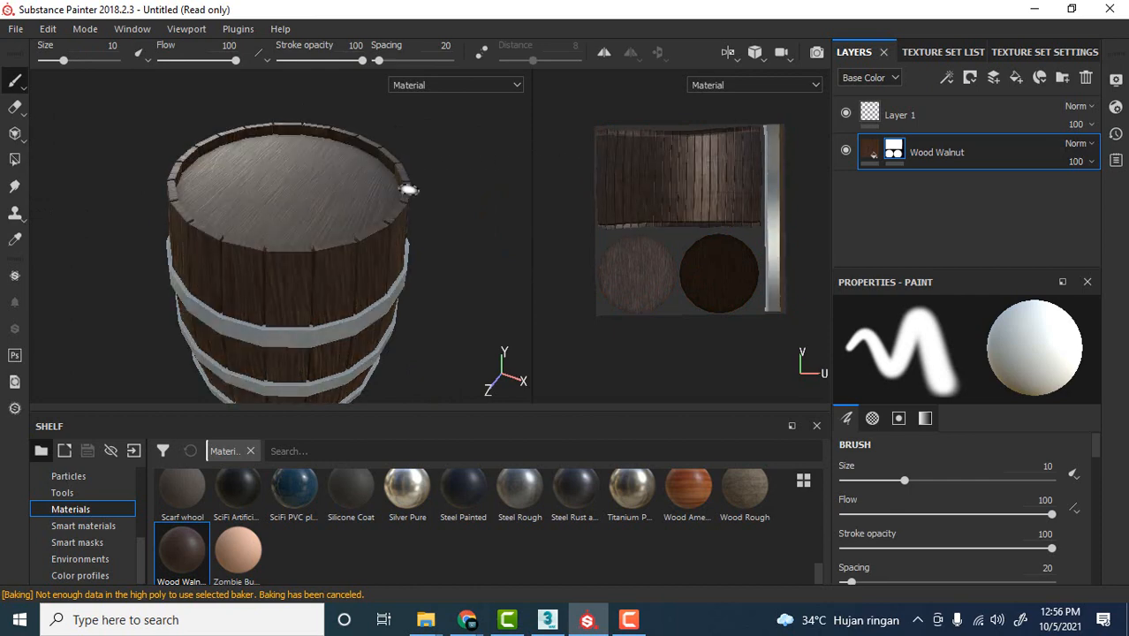
left_click_drag(408, 189, 436, 177, "alt")
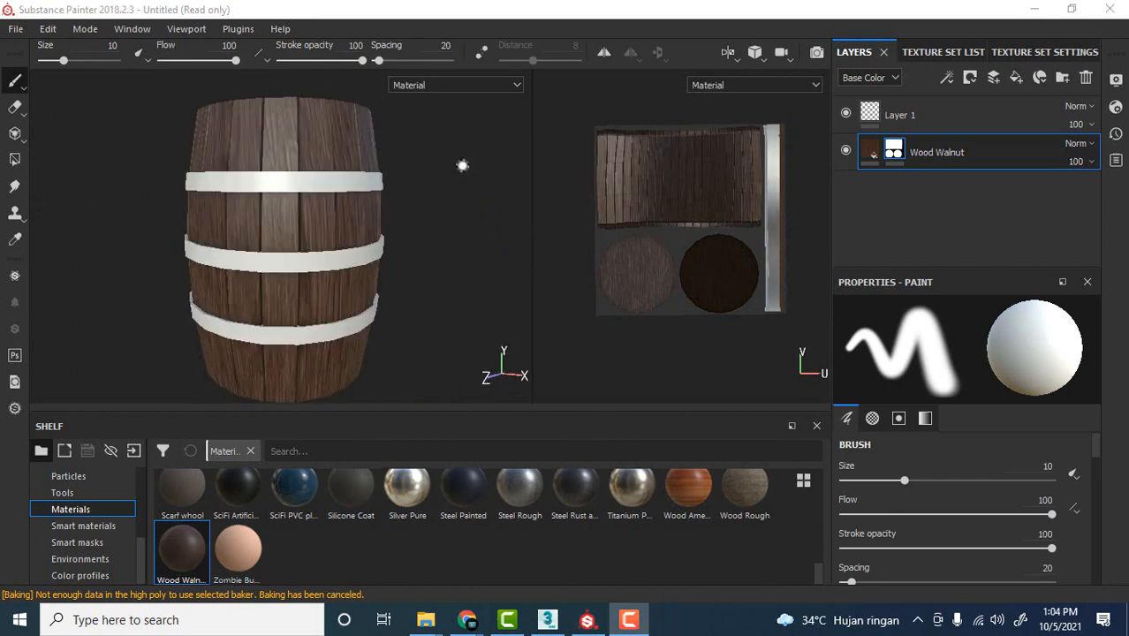
mouse_move(461, 171)
left_mouse_down("alt")
mouse_move(456, 231)
mouse_move(418, 208)
left_mouse_up("alt")
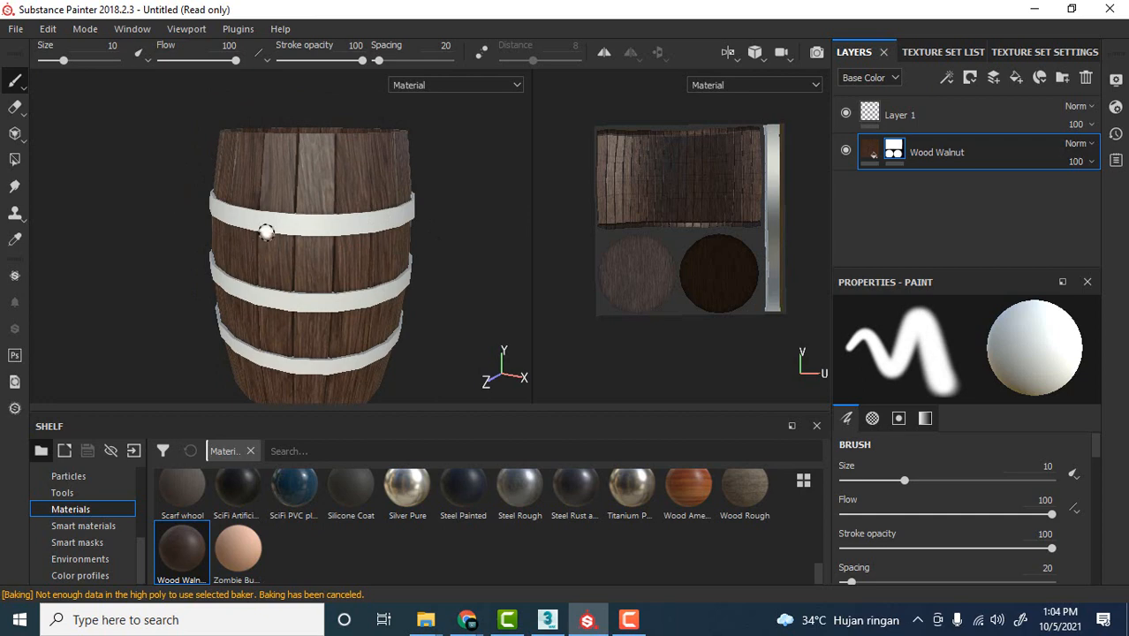
mouse_move(443, 261)
left_mouse_down("alt")
mouse_move(431, 256)
mouse_move(453, 279)
left_mouse_up("alt")
middle_click_drag(453, 279, 436, 250, "alt")
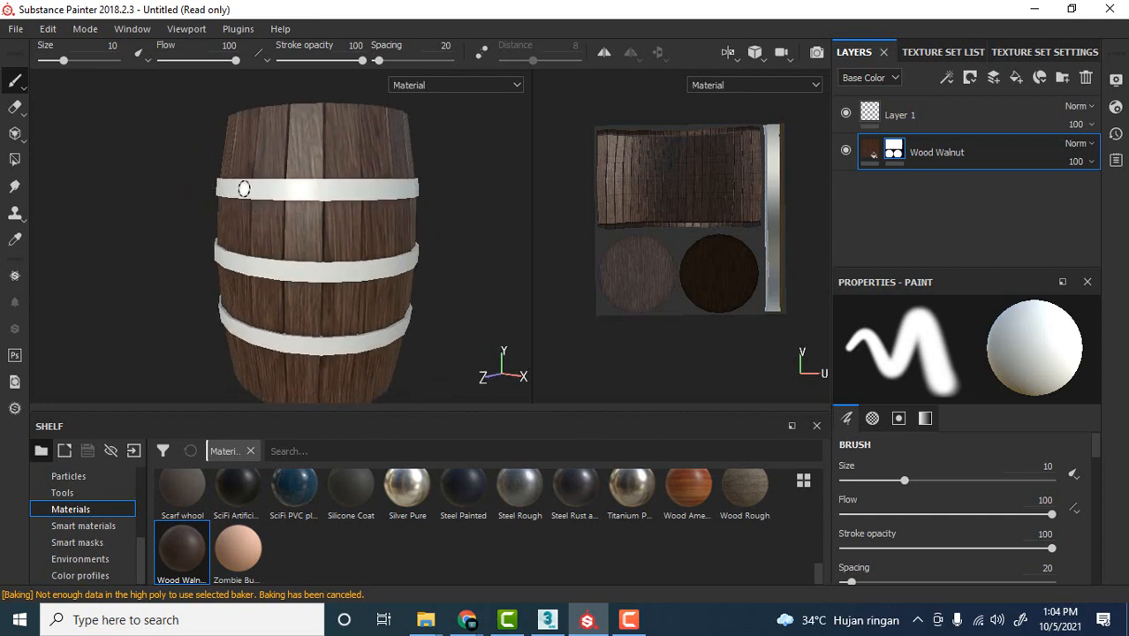
left_click_drag(436, 267, 436, 229, "alt")
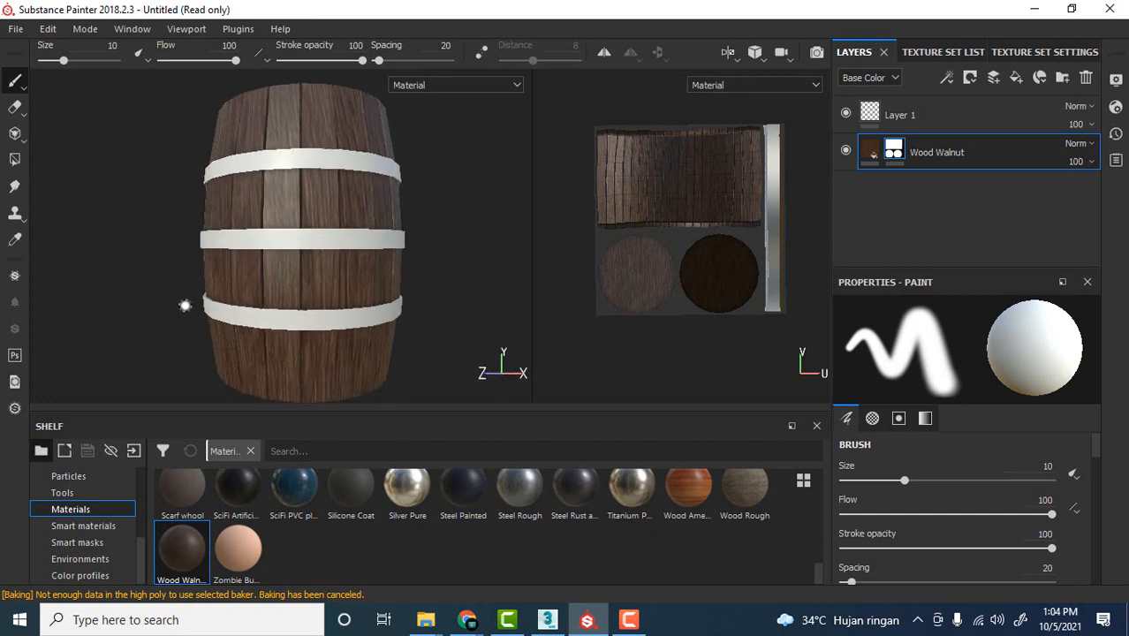
left_click_drag(335, 206, 421, 201, "alt")
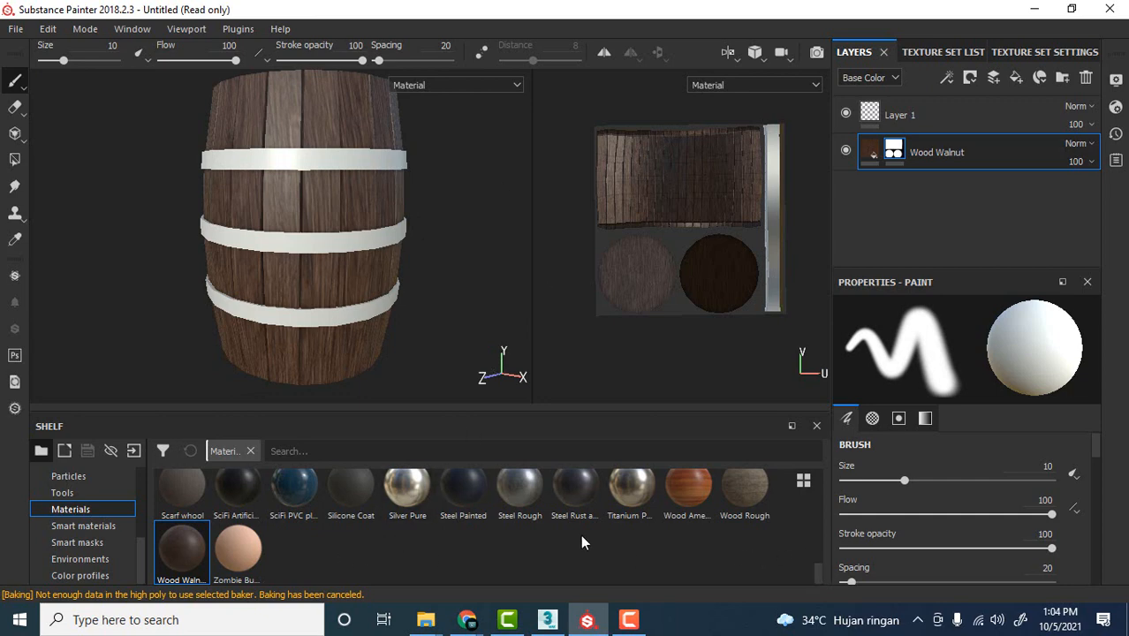
Step: Add the Steel Rough material as a fill layer and place it directly above the Wood Walnut layer
scroll(581, 535, "up", 2)
scroll(565, 530, "down", 2)
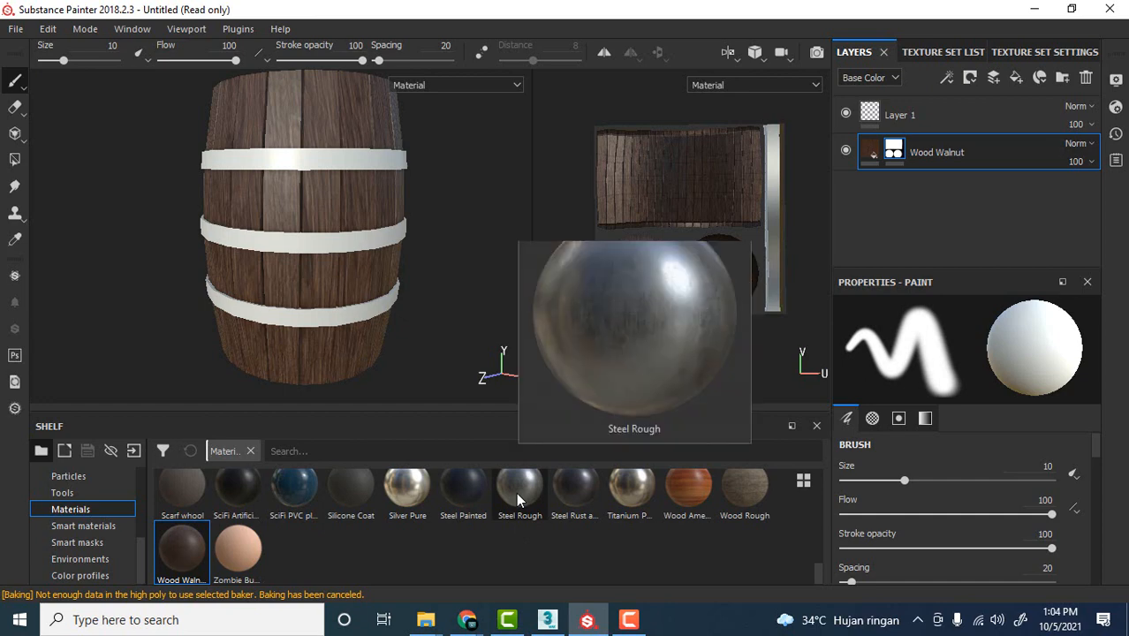
mouse_move(568, 500)
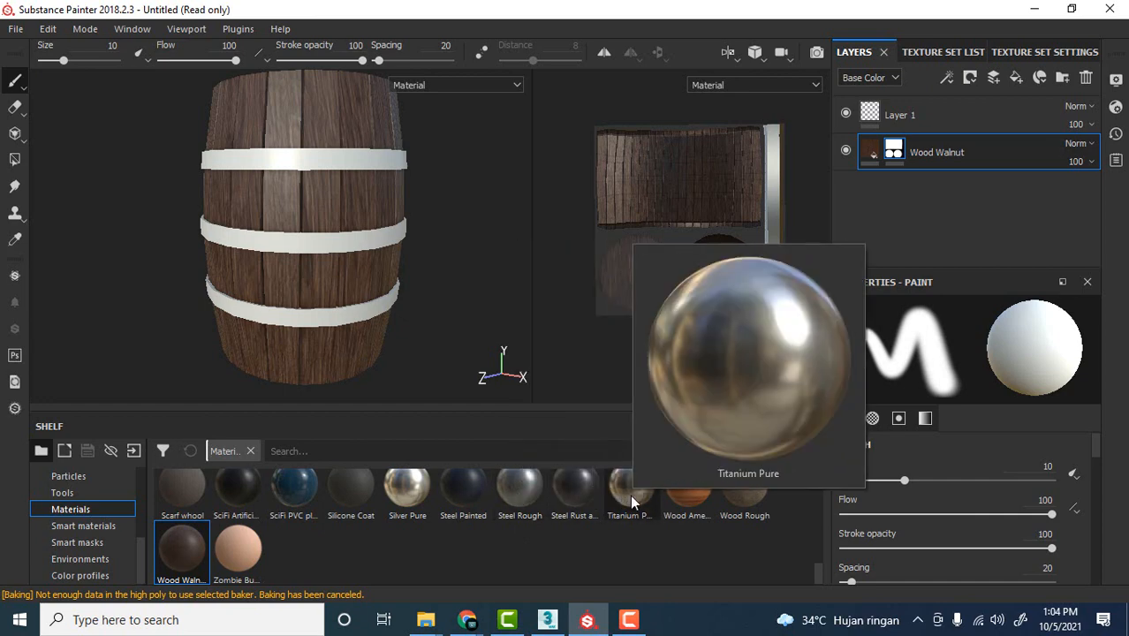
mouse_move(529, 496)
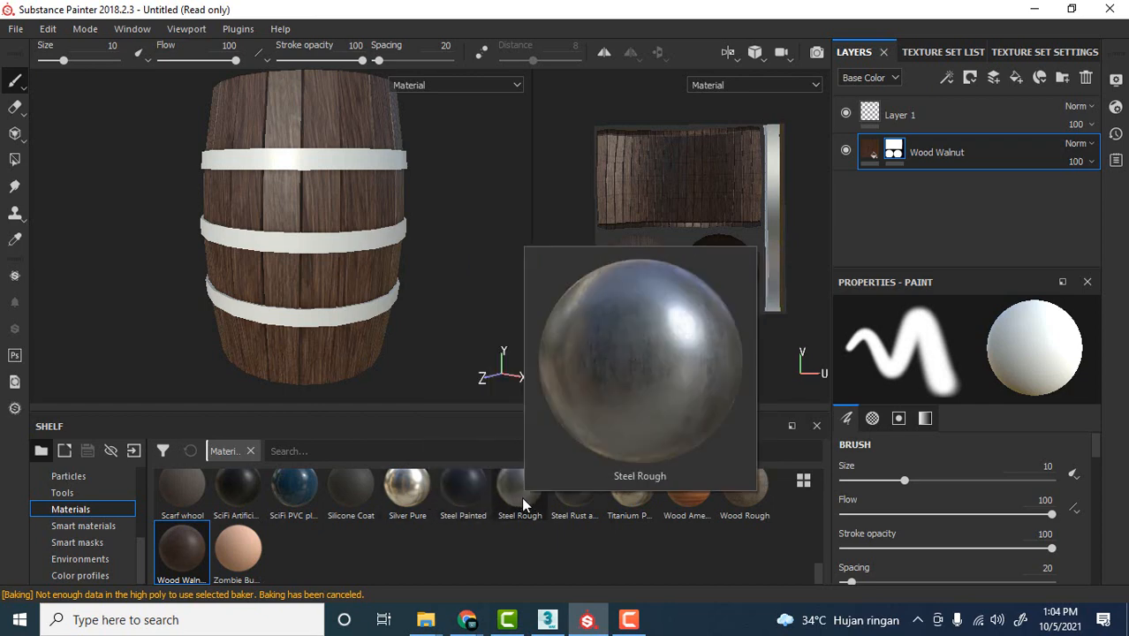
left_click_drag(521, 496, 954, 220)
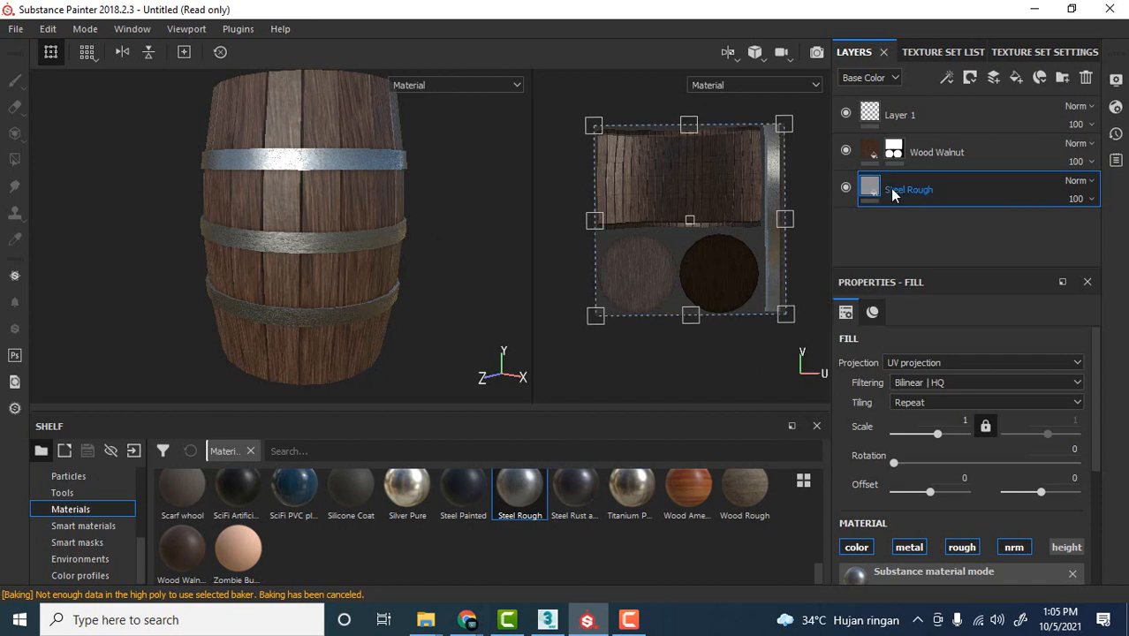
left_click_drag(900, 194, 934, 136)
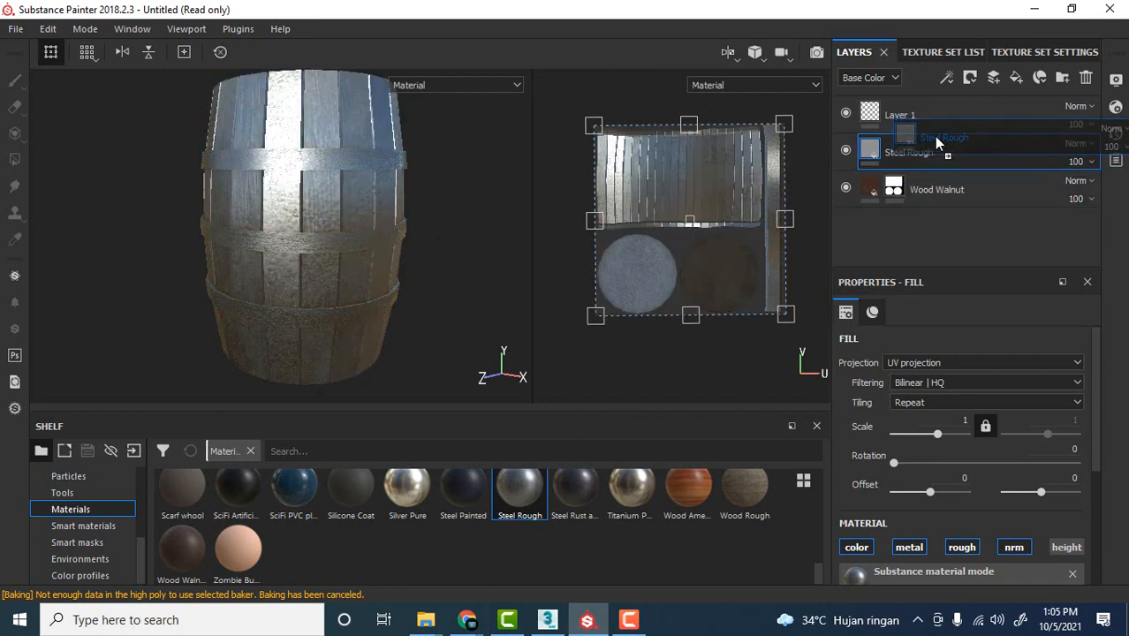
Step: Examine the rough steel surface on the barrel up close and compare it with the Steel Rough layer hidden and shown
scroll(321, 177, "up", 3)
scroll(320, 178, "up", 2)
left_click_drag(475, 241, 490, 226, "alt")
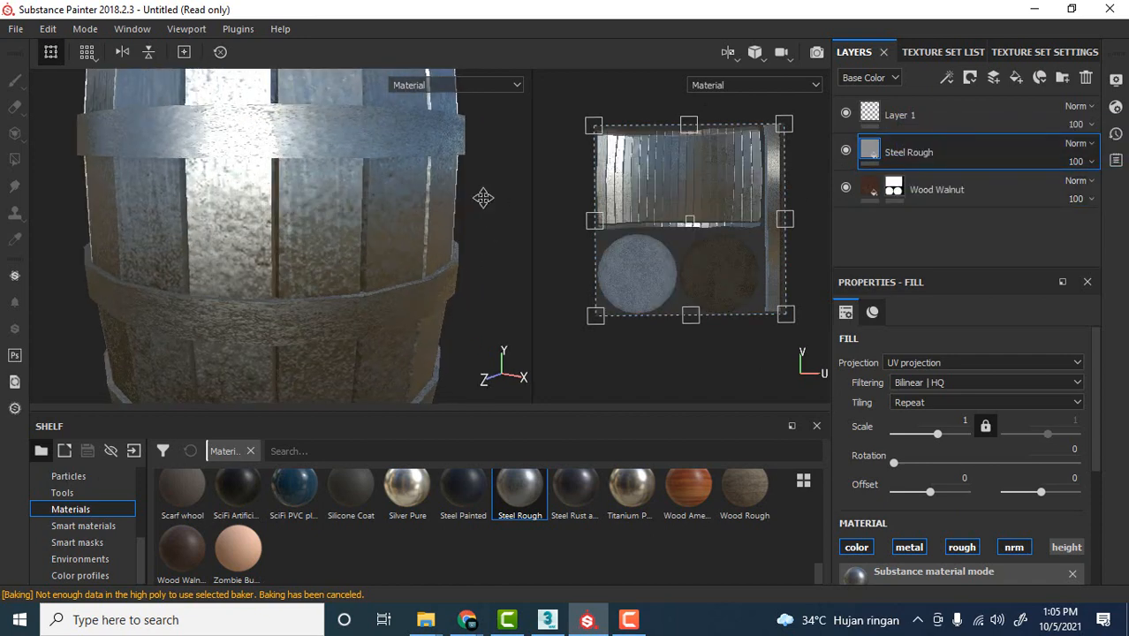
middle_click_drag(484, 197, 481, 318, "alt")
scroll(310, 271, "up", 1)
scroll(310, 268, "up", 4)
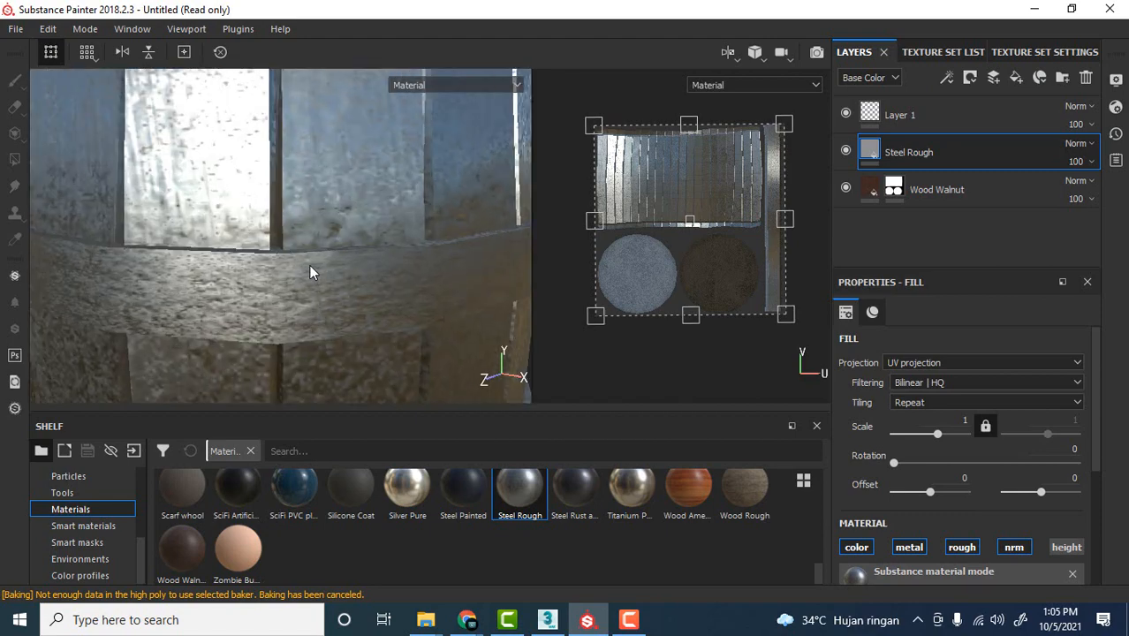
scroll(332, 211, "down", 5)
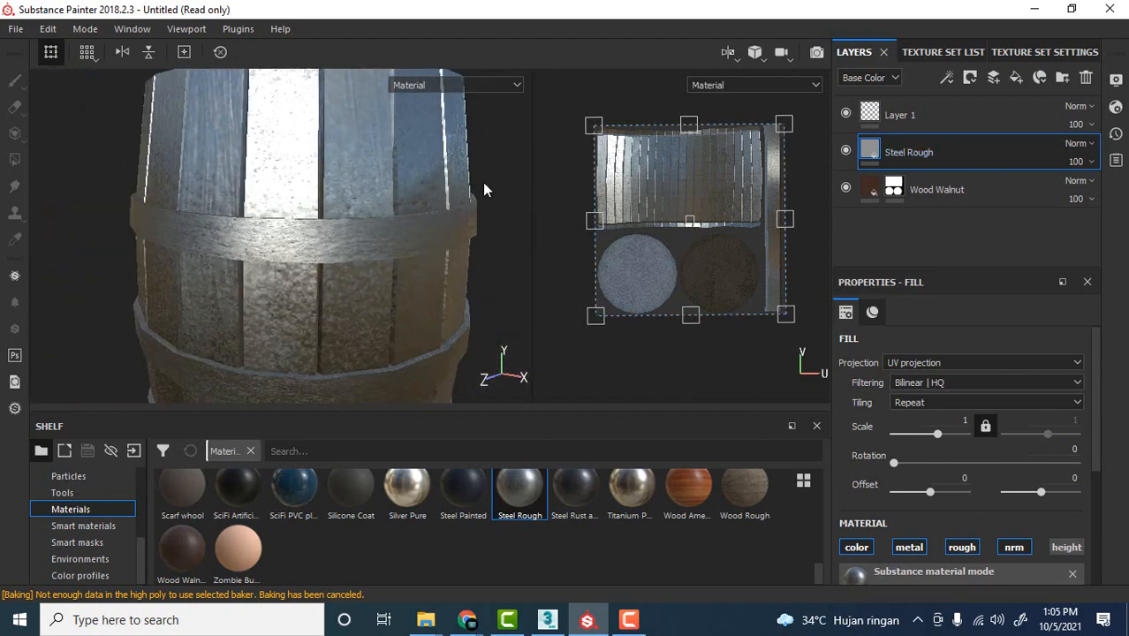
left_click(846, 151)
left_click(846, 151)
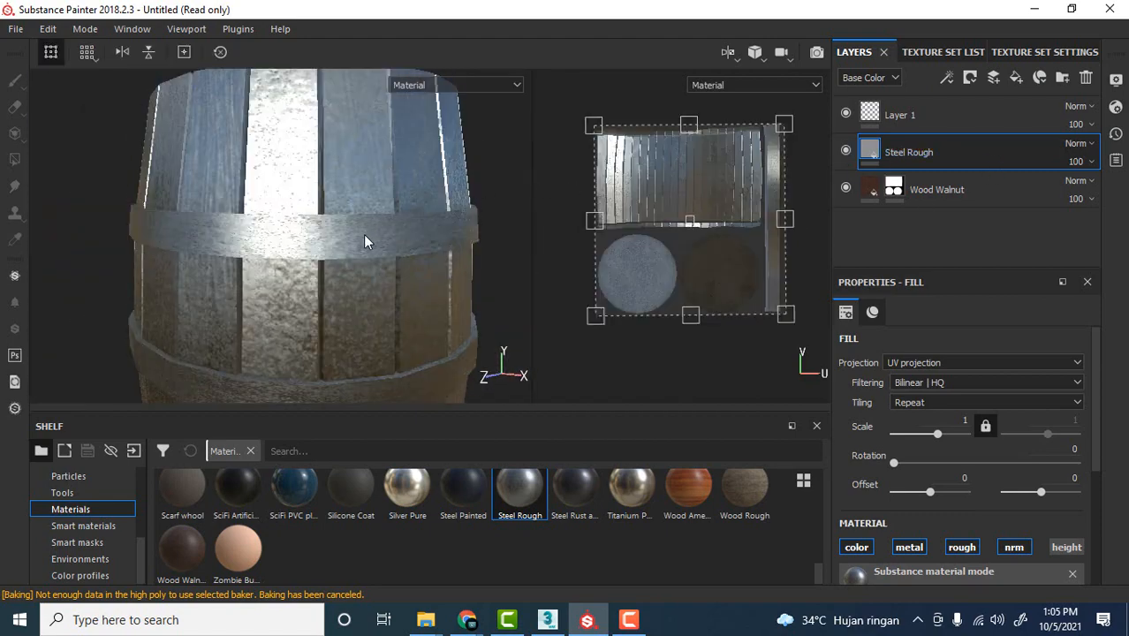
Step: Add a black mask to the Steel Rough layer and reveal the steel on the hoops with UV chunk fill
right_click(934, 155)
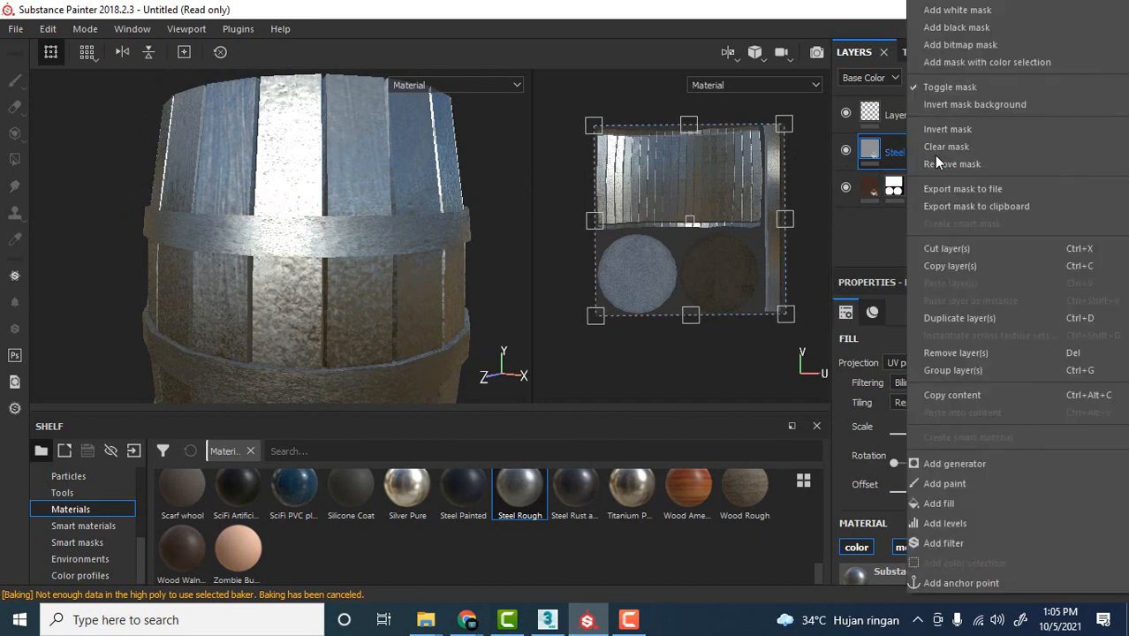
left_click(968, 30)
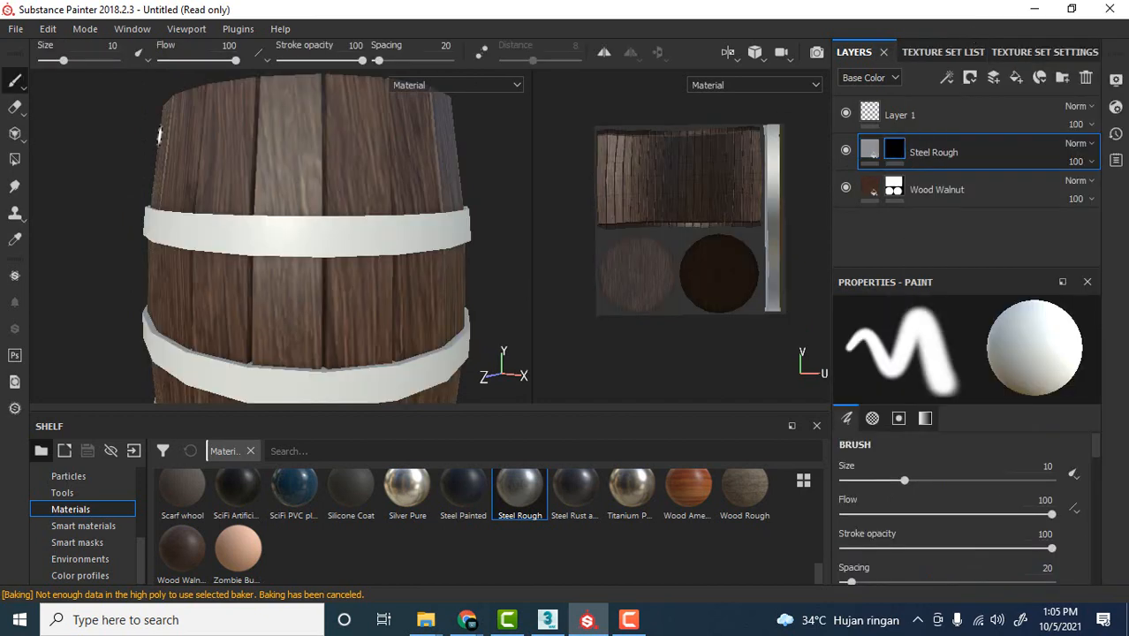
left_click(15, 161)
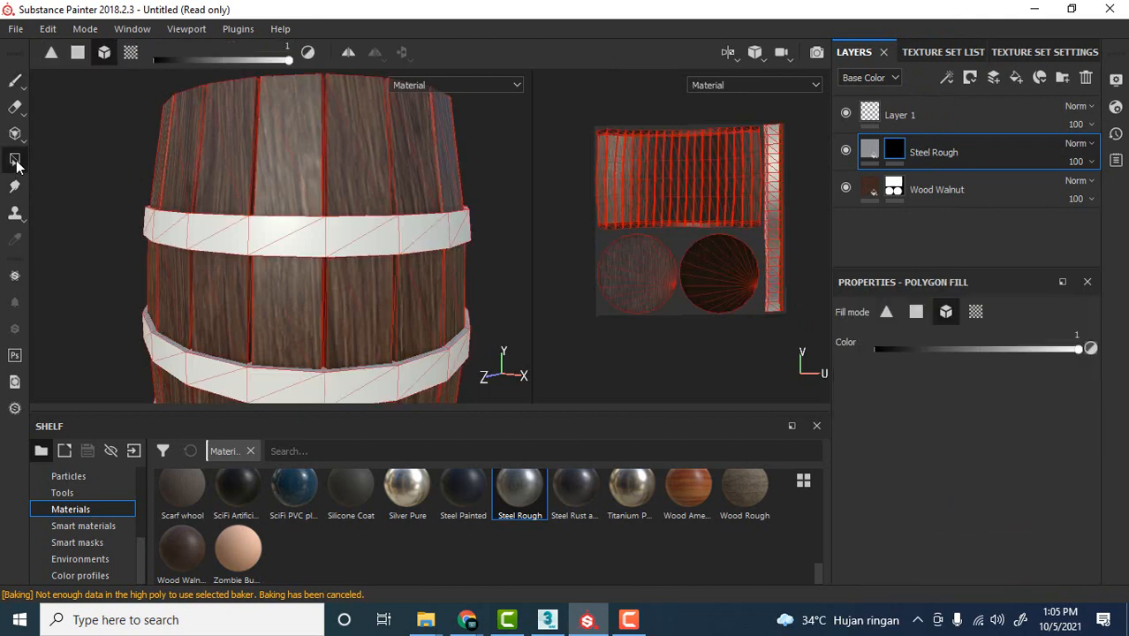
left_click(976, 313)
left_click(946, 313)
left_click(976, 312)
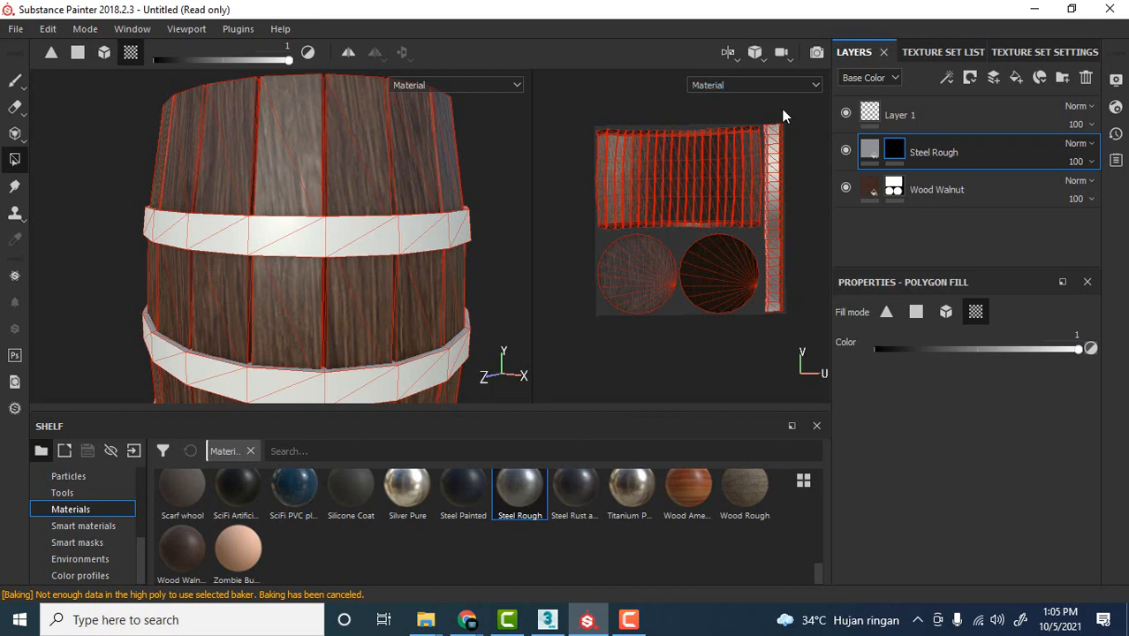
left_click(416, 230)
left_click(16, 82)
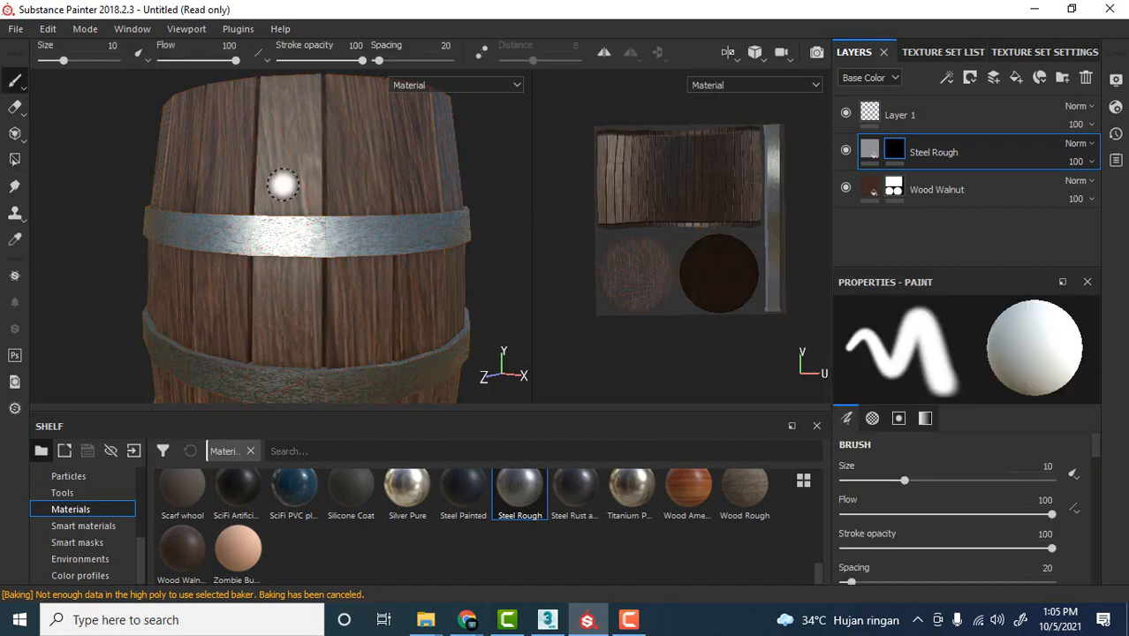
Step: Examine the steel texture on the hoops against the walnut staves, both close up and from farther away
scroll(388, 247, "down", 2)
scroll(386, 246, "up", 5)
mouse_move(404, 287)
middle_mouse_down("alt")
mouse_move(413, 124)
mouse_move(375, 232)
middle_mouse_up("alt")
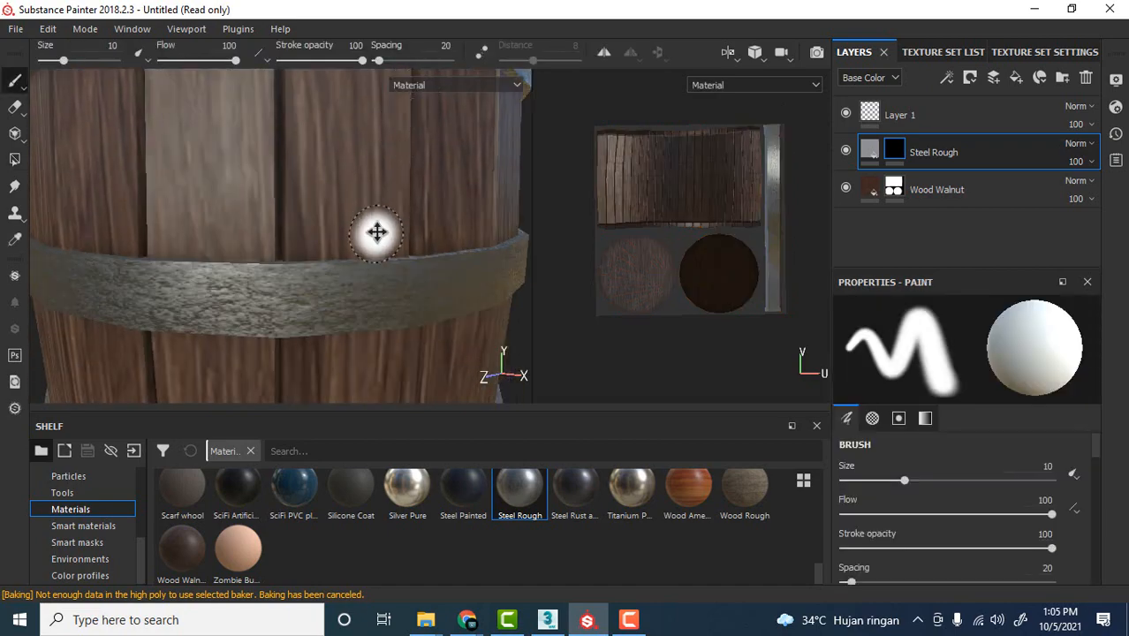
mouse_move(375, 232)
left_mouse_down("alt")
mouse_move(383, 207)
mouse_move(419, 192)
mouse_move(482, 202)
mouse_move(367, 220)
left_mouse_up("alt")
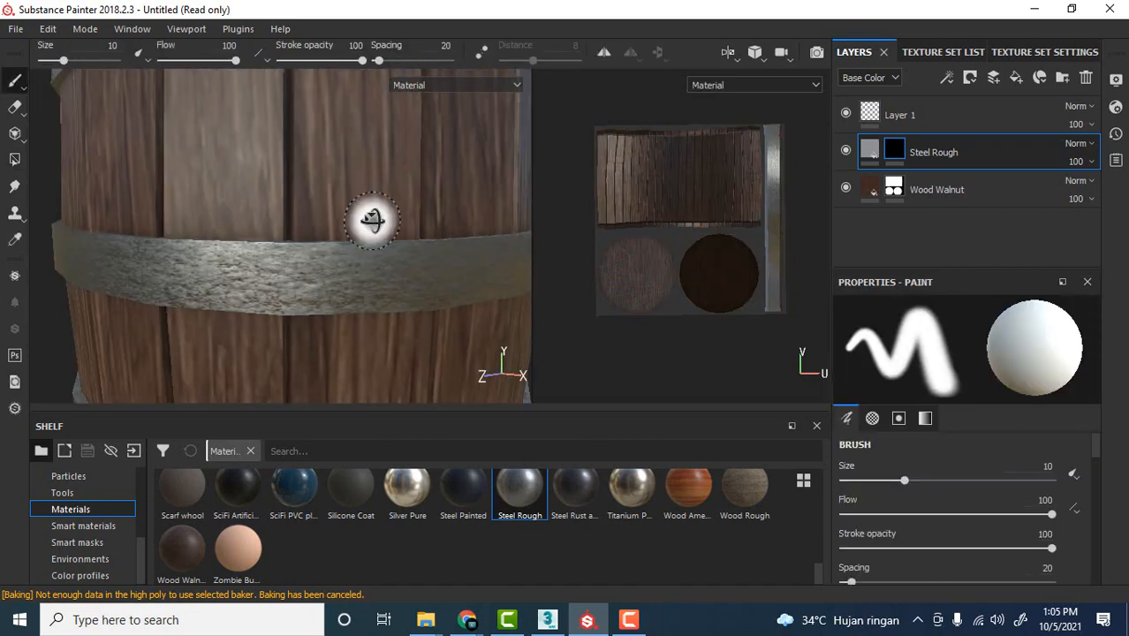
scroll(375, 219, "down", 4)
scroll(403, 253, "up", 2)
left_click_drag(404, 252, 429, 255, "alt")
scroll(343, 235, "down", 2)
scroll(344, 229, "up", 3)
scroll(344, 229, "up", 3)
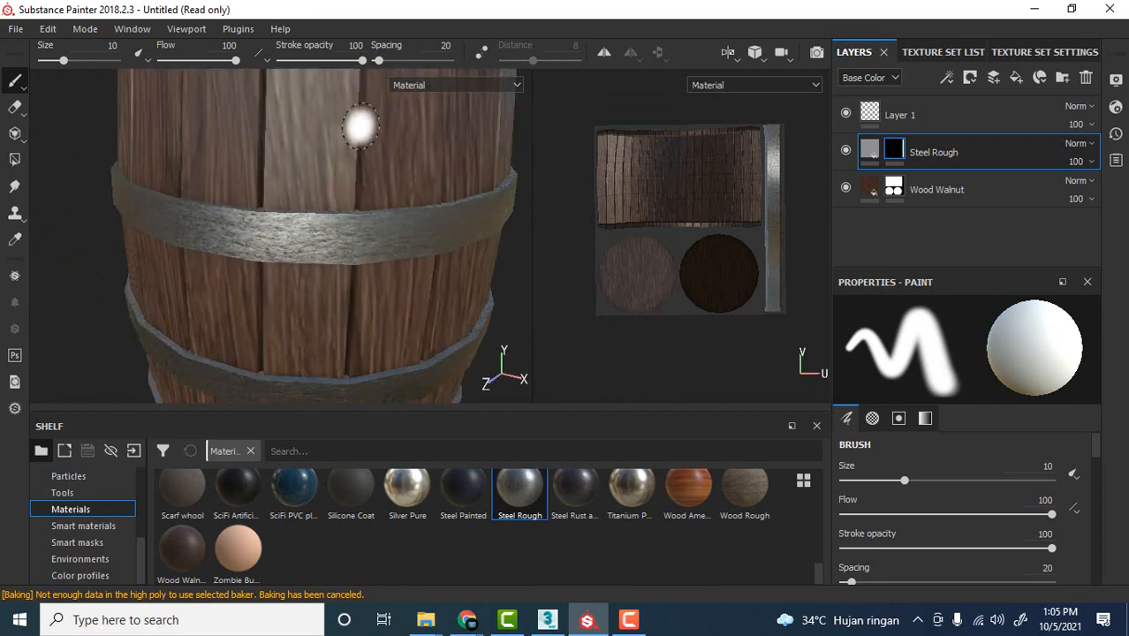
left_click_drag(397, 326, 351, 248, "alt")
scroll(330, 337, "up", 4)
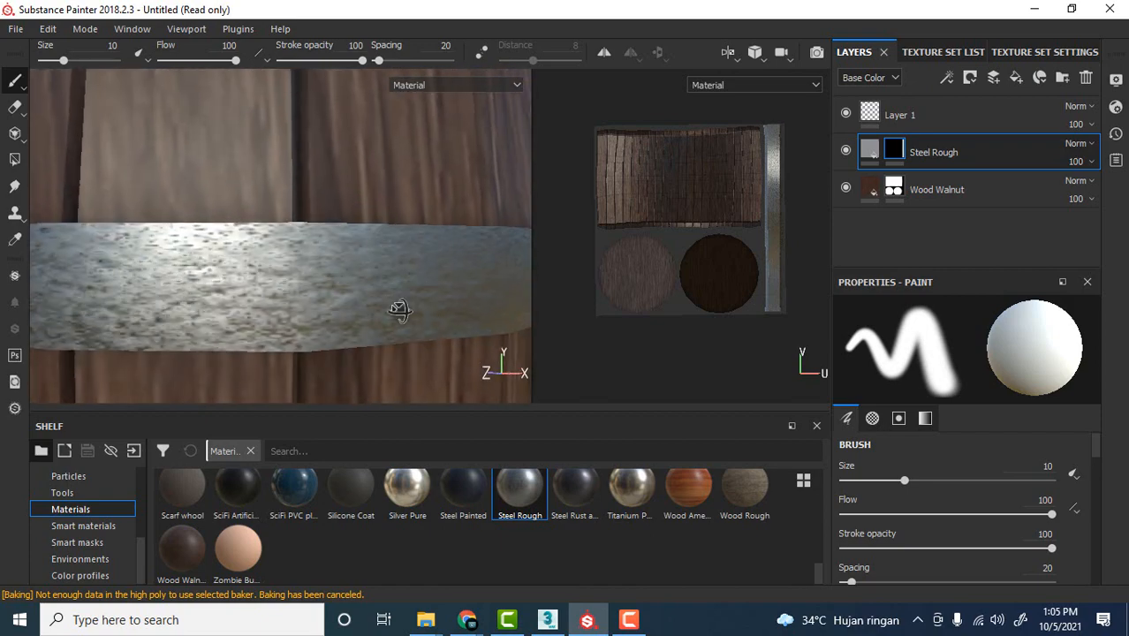
scroll(398, 307, "down", 5)
mouse_move(394, 292)
left_mouse_down("alt")
mouse_move(455, 269)
mouse_move(488, 280)
mouse_move(425, 293)
left_mouse_up("alt")
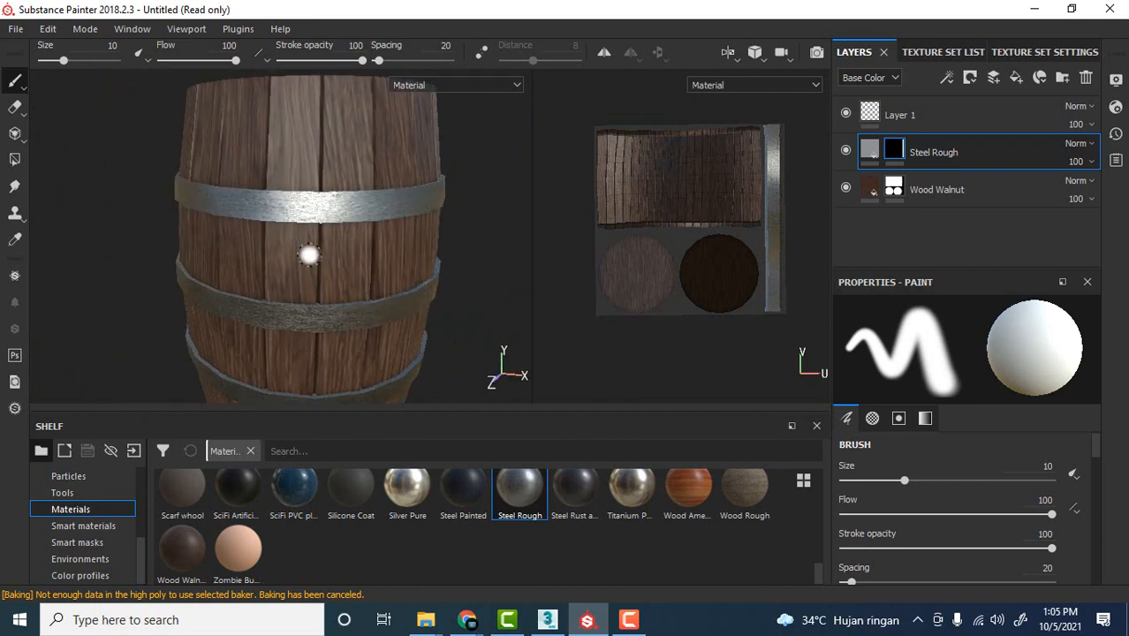
scroll(449, 219, "up", 2)
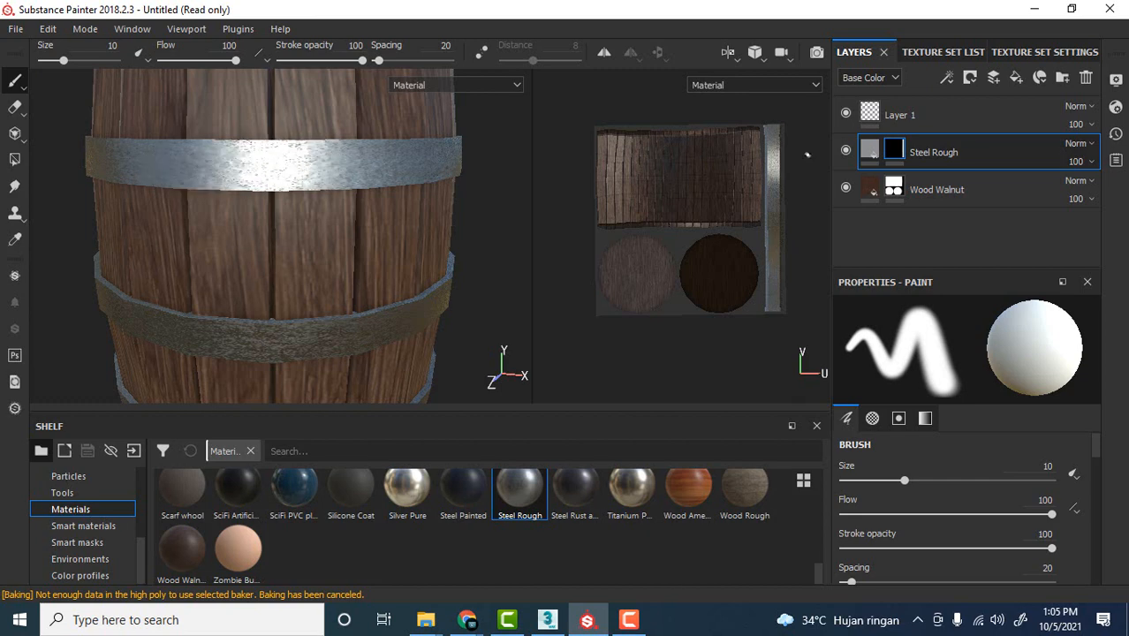
Step: Set the Steel Rough fill's UV scale to 4.42 and its rotation to about 91.79 degrees
left_click(870, 150)
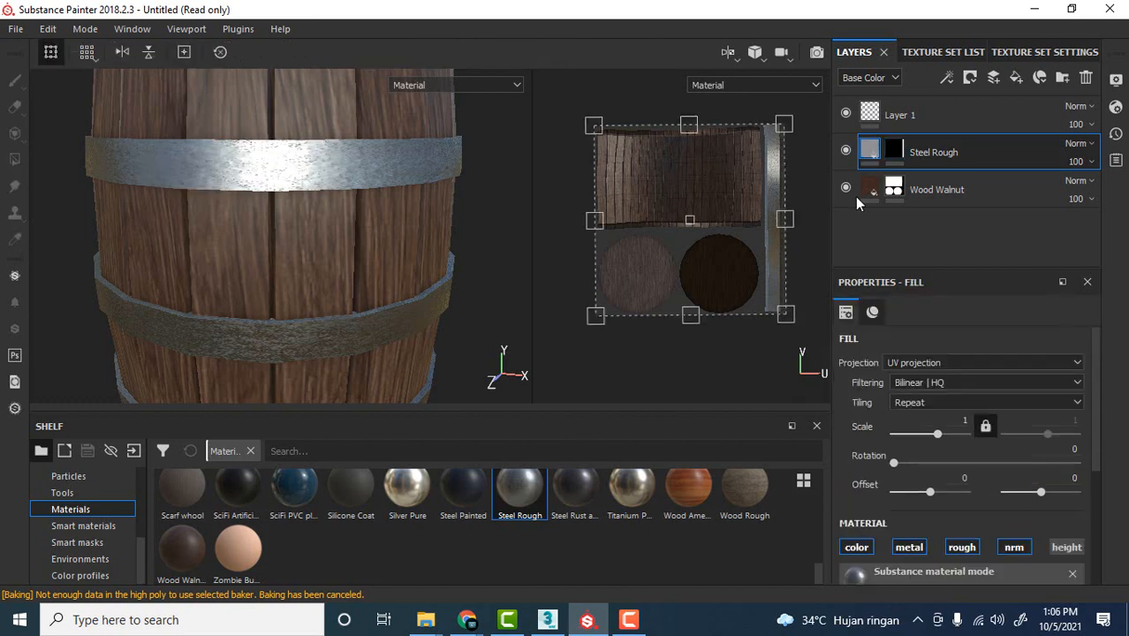
scroll(898, 417, "down", 4)
scroll(895, 386, "up", 4)
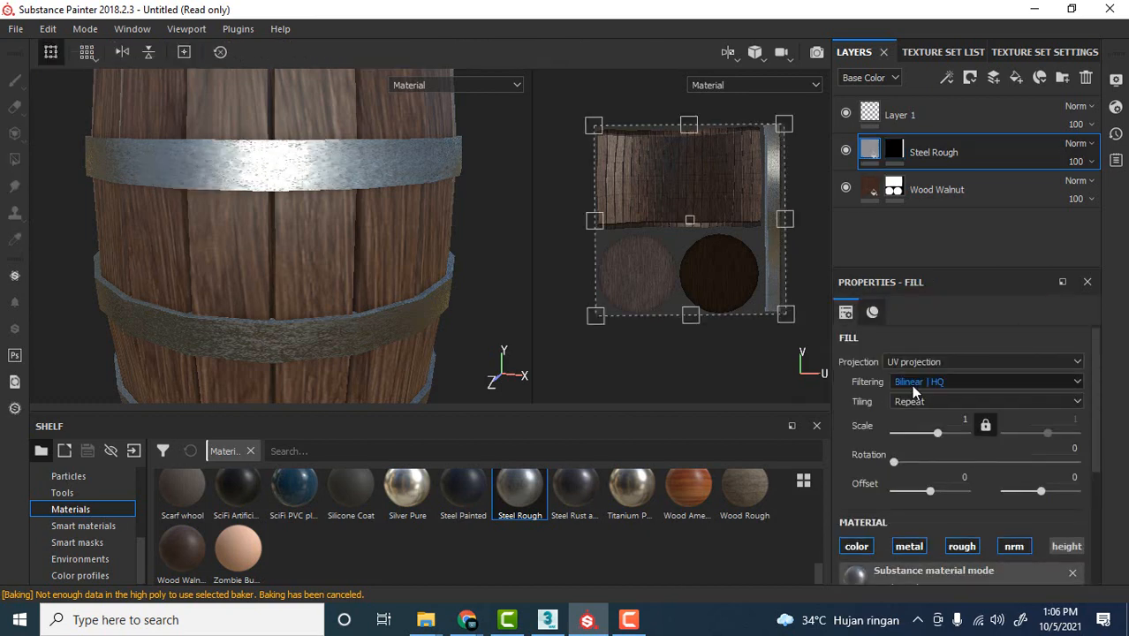
mouse_move(937, 435)
left_mouse_down()
mouse_move(947, 437)
mouse_move(925, 467)
mouse_move(939, 471)
mouse_move(940, 431)
left_mouse_up()
scroll(748, 235, "down", 3)
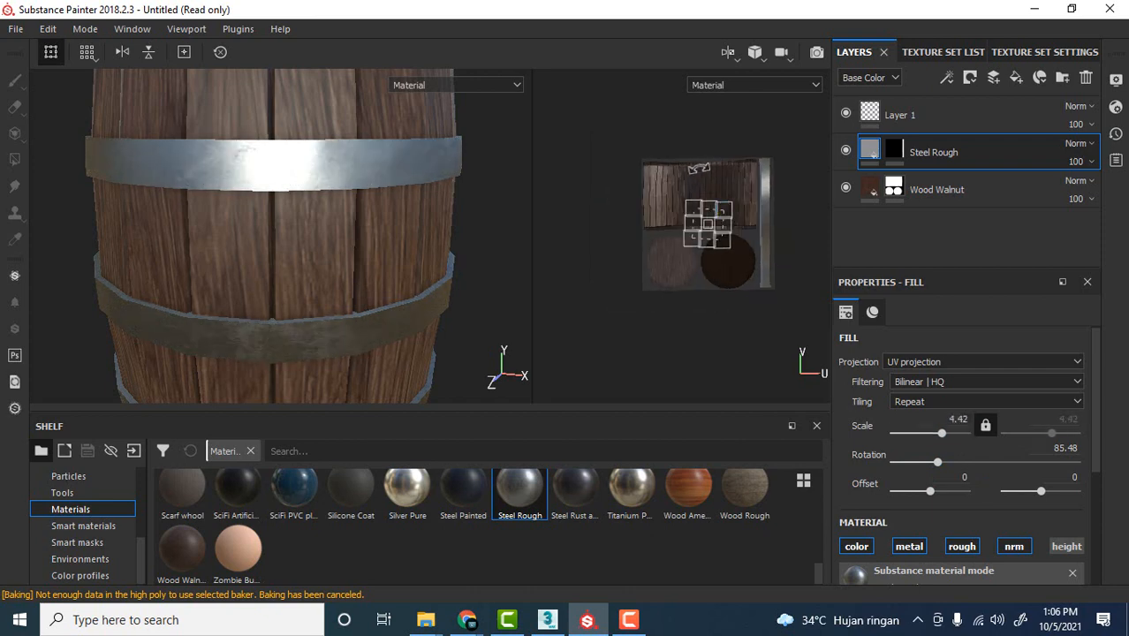
left_click_drag(717, 180, 710, 181)
left_click(364, 232)
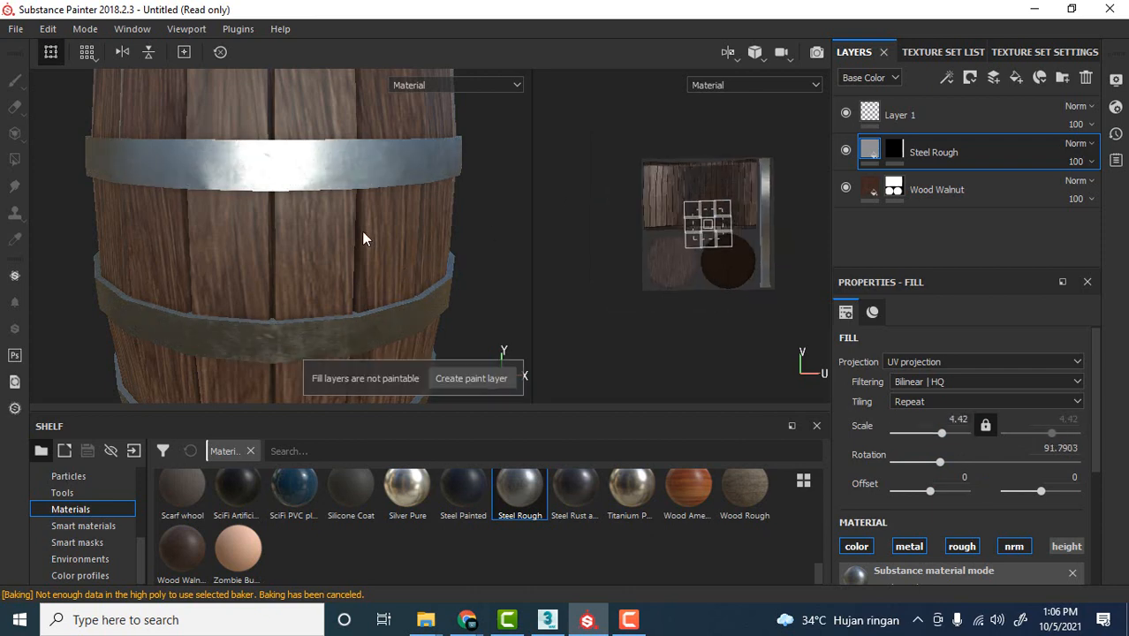
Step: Cycle the viewports through the single channels, including Base Color, Normal, Normal+Height+Mesh and Mask, and return to the Material display
mouse_move(363, 233)
left_mouse_down("alt")
mouse_move(431, 219)
mouse_move(424, 257)
mouse_move(368, 229)
mouse_move(542, 252)
mouse_move(454, 328)
mouse_move(474, 313)
mouse_move(428, 297)
mouse_move(398, 189)
mouse_move(417, 247)
mouse_move(559, 231)
mouse_move(499, 244)
mouse_move(399, 238)
mouse_move(423, 242)
left_mouse_up("alt")
scroll(369, 229, "down", 4)
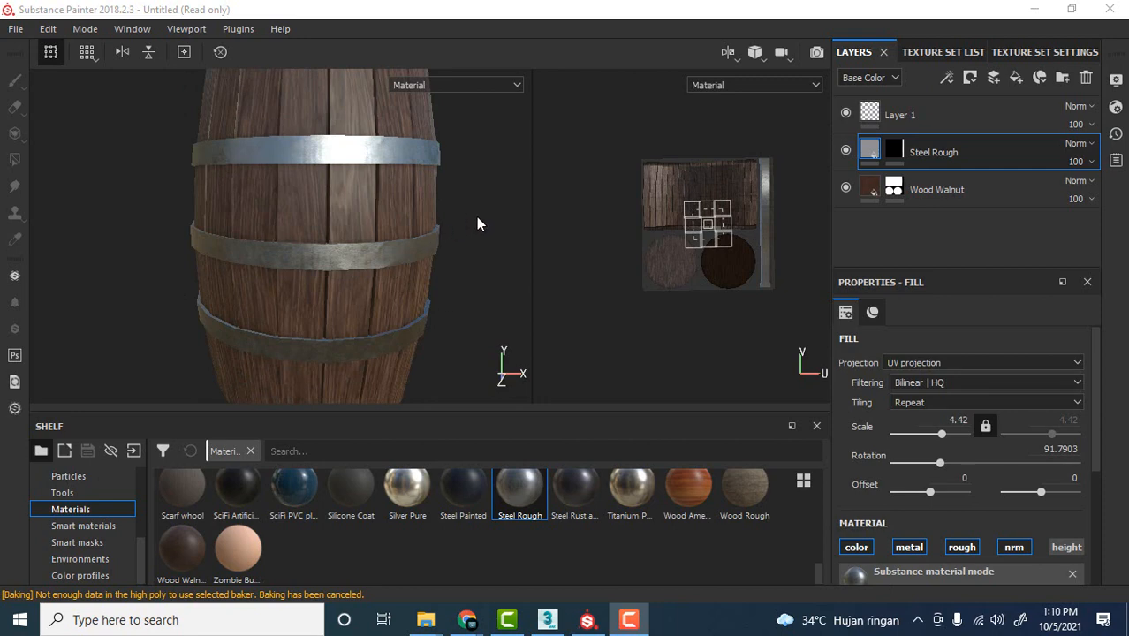
mouse_move(476, 223)
left_mouse_down("alt")
mouse_move(434, 189)
mouse_move(473, 219)
left_mouse_up("alt")
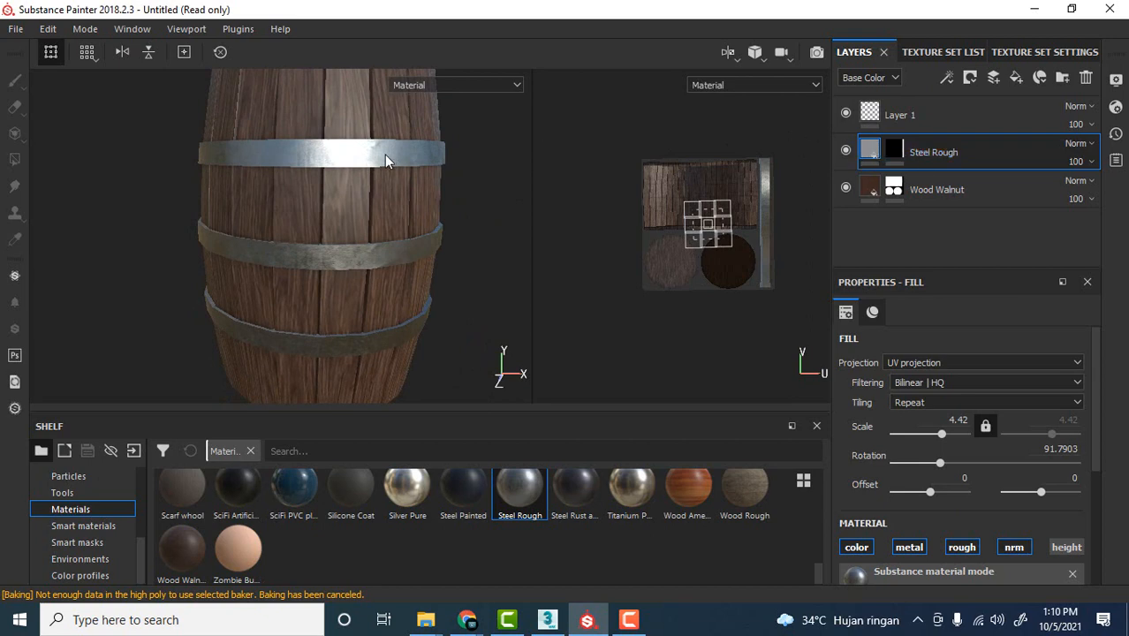
left_click_drag(462, 122, 487, 190, "alt")
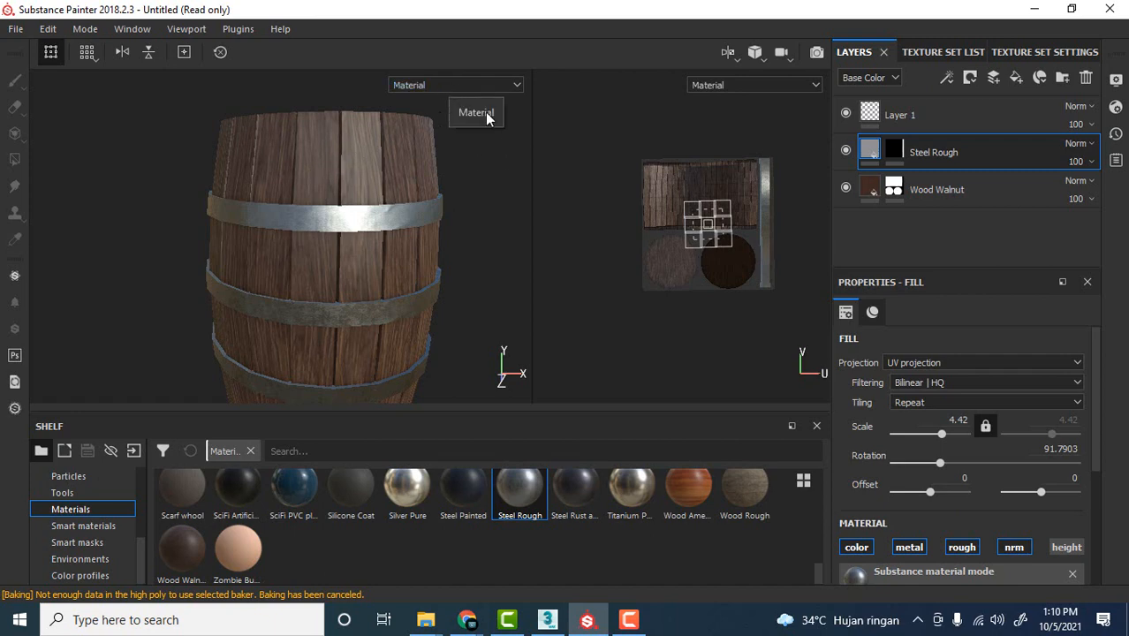
left_click(441, 84)
left_click(440, 84)
key("c")
key("c")
key("c")
key("c")
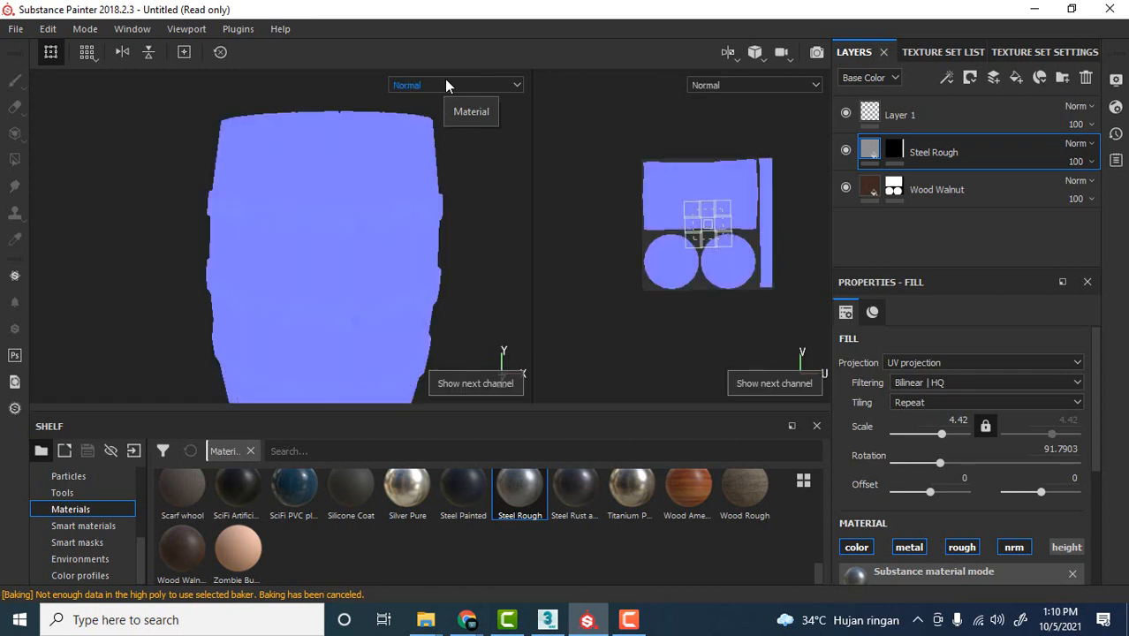
key("c")
key("c")
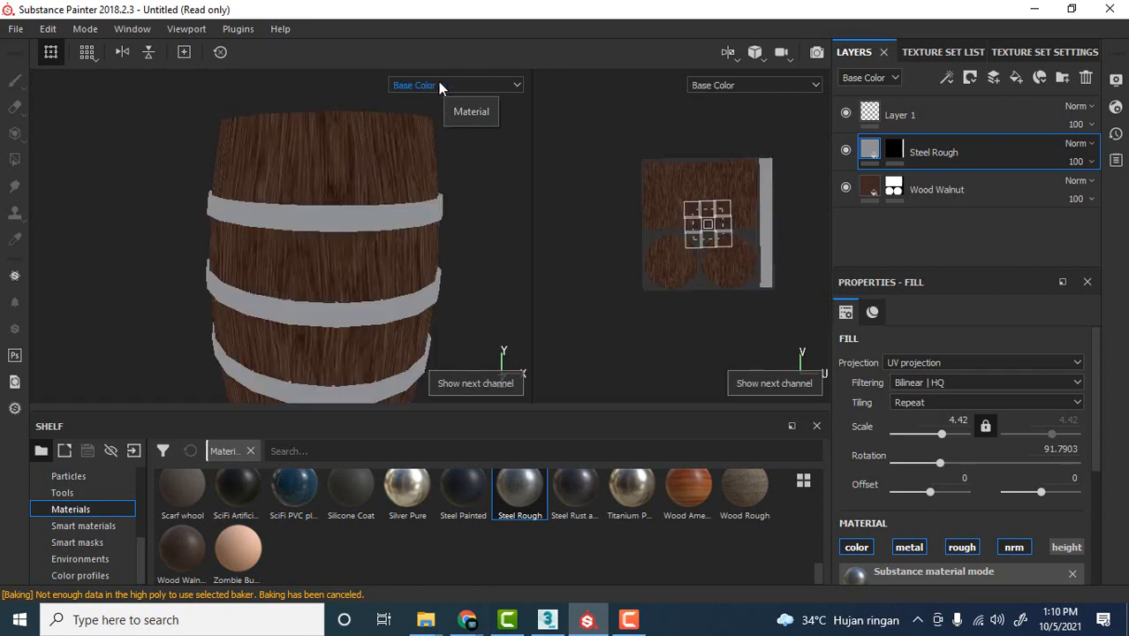
key("c")
key("c")
key("c")
key("c")
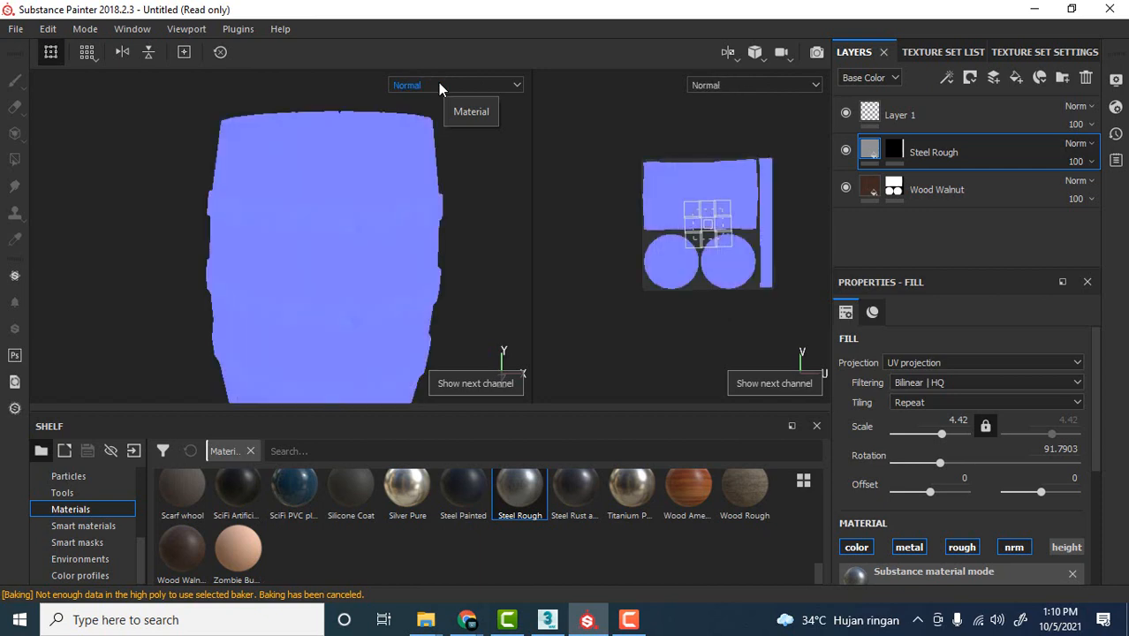
key("c")
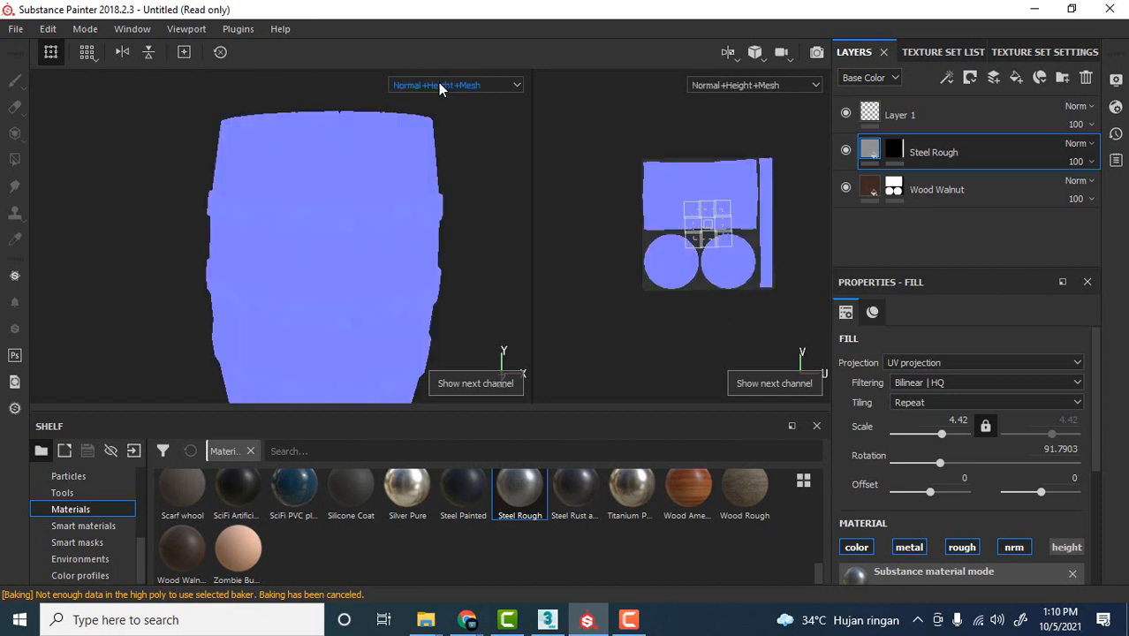
key("c")
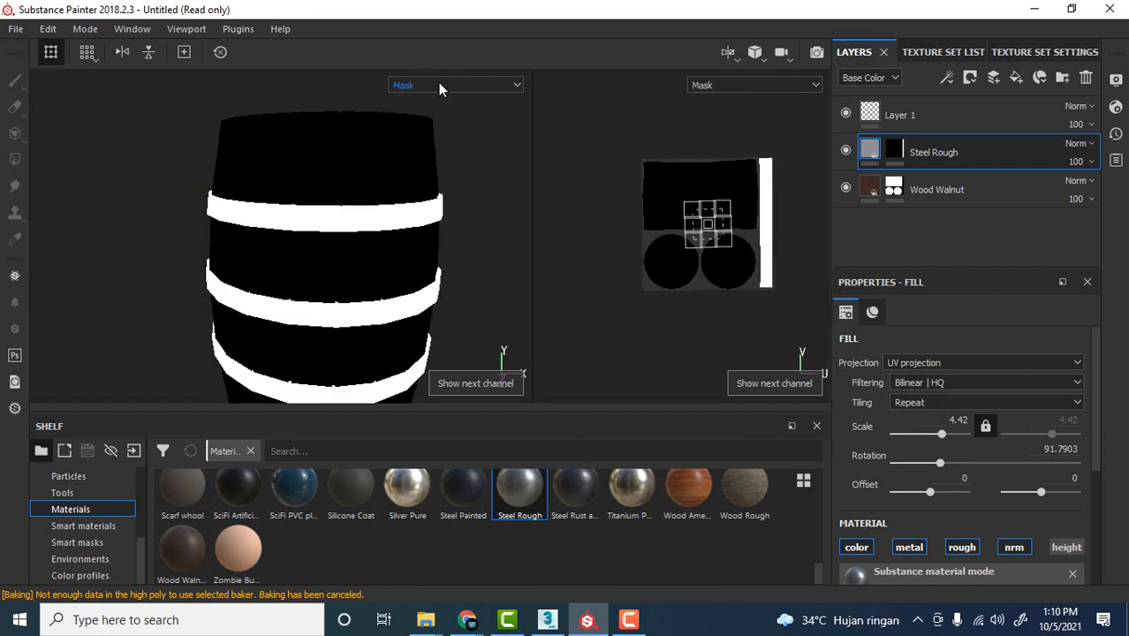
key("m")
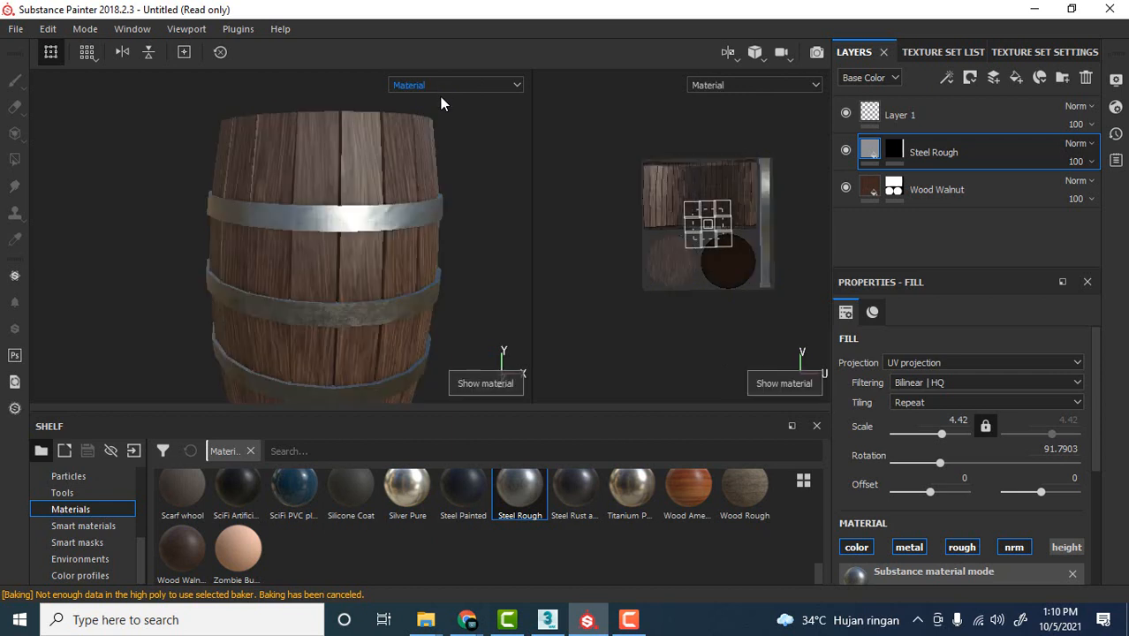
Step: Examine the whole barrel in the Material display from several angles and distances, and with the environment lighting rotated
left_click_drag(466, 128, 468, 134, "alt")
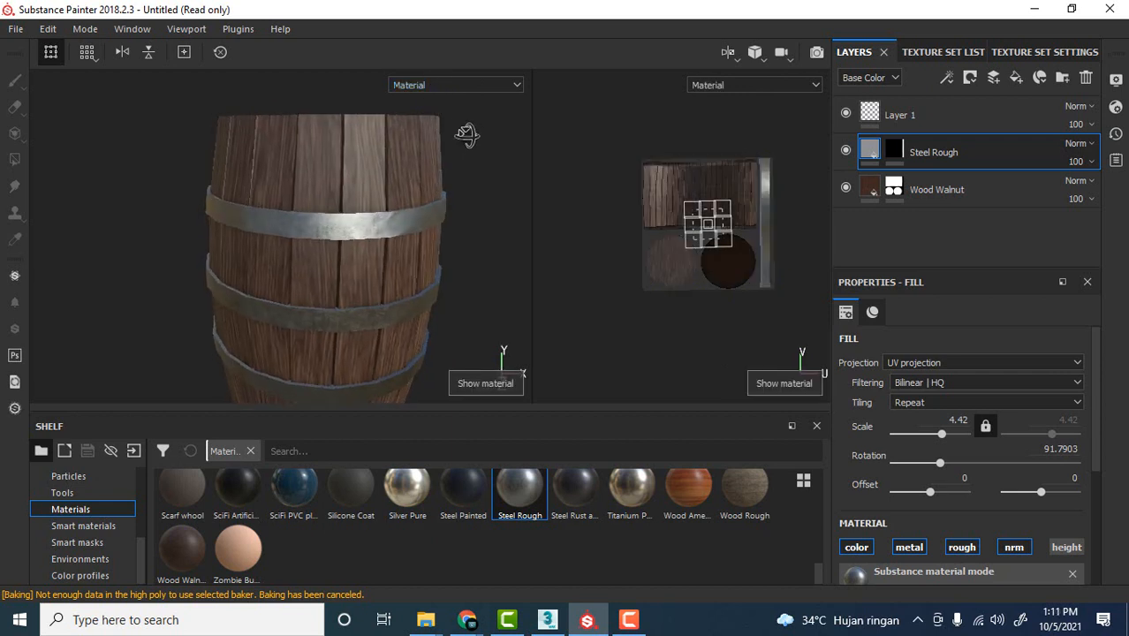
left_click(460, 85)
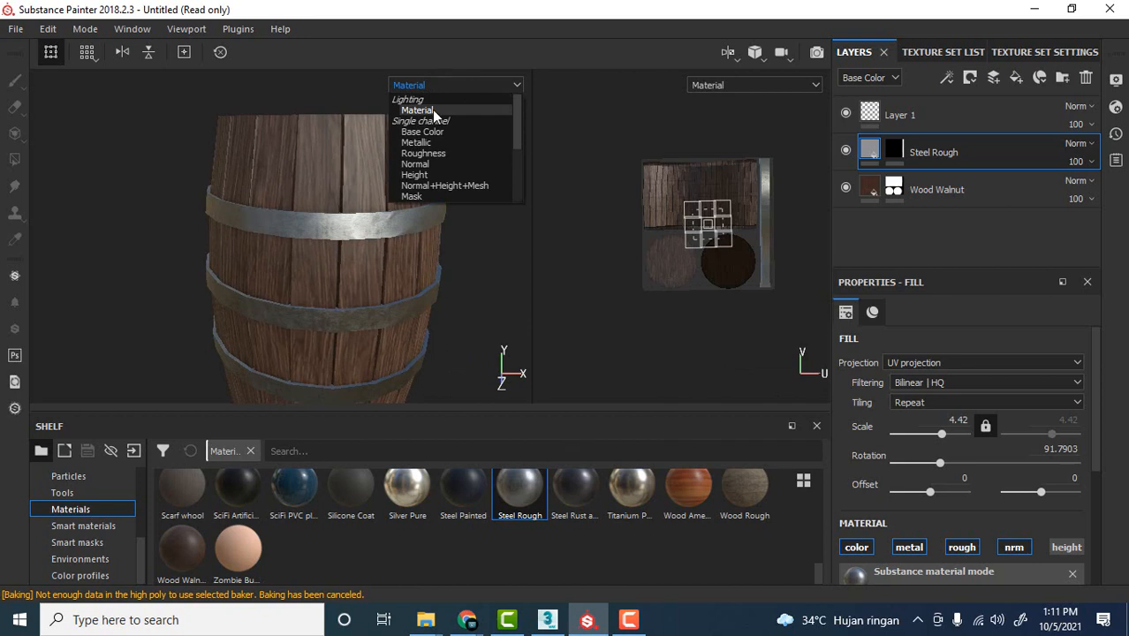
left_click(432, 110)
left_click_drag(406, 133, 417, 172, "alt")
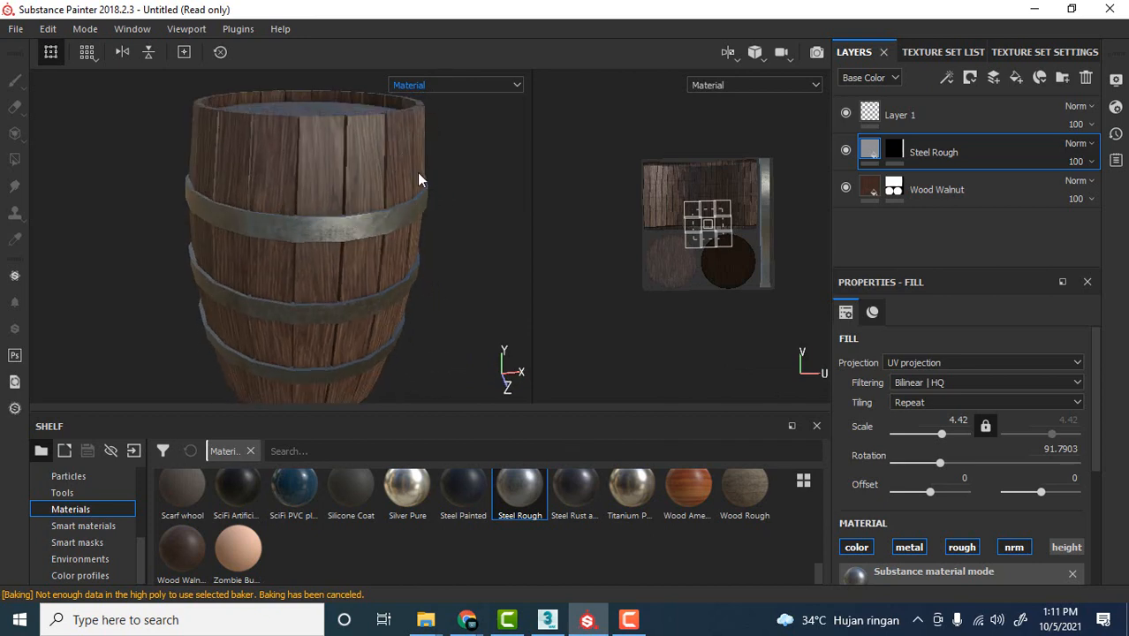
scroll(419, 172, "down", 3)
middle_click_drag(457, 160, 421, 165, "alt")
left_click_drag(417, 168, 408, 153, "alt")
scroll(402, 156, "up", 4)
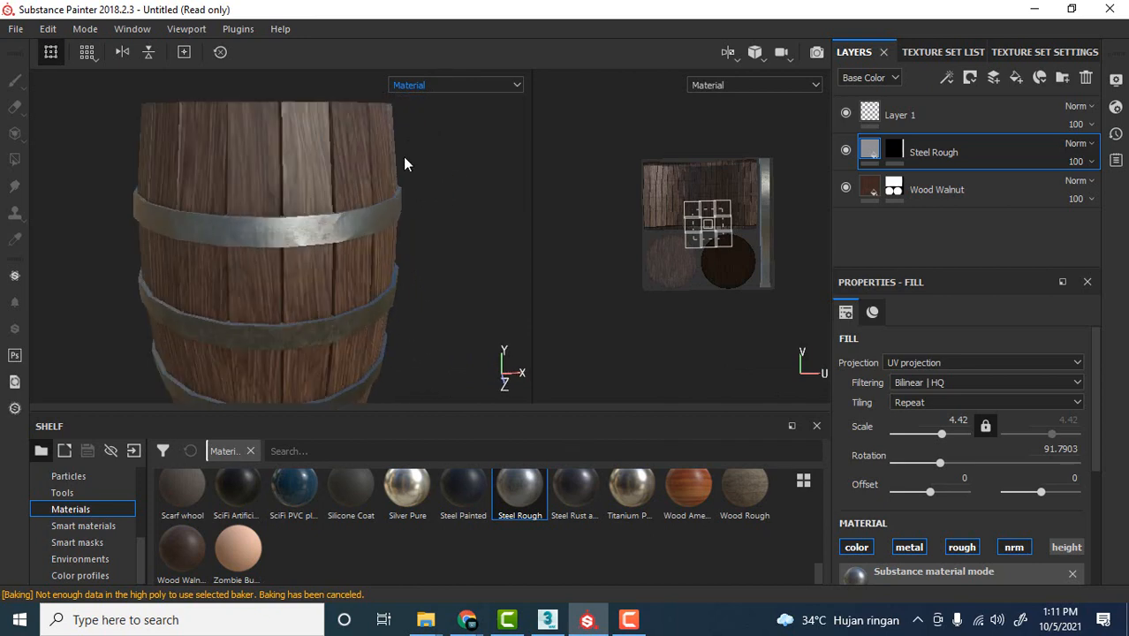
scroll(407, 179, "down", 2)
middle_click_drag(422, 175, 432, 167, "alt")
mouse_move(432, 166)
left_mouse_down("alt")
mouse_move(424, 152)
mouse_move(446, 165)
left_mouse_up("alt")
right_click_drag(274, 162, 400, 161, "shift")
middle_click_drag(409, 156, 417, 154, "alt")
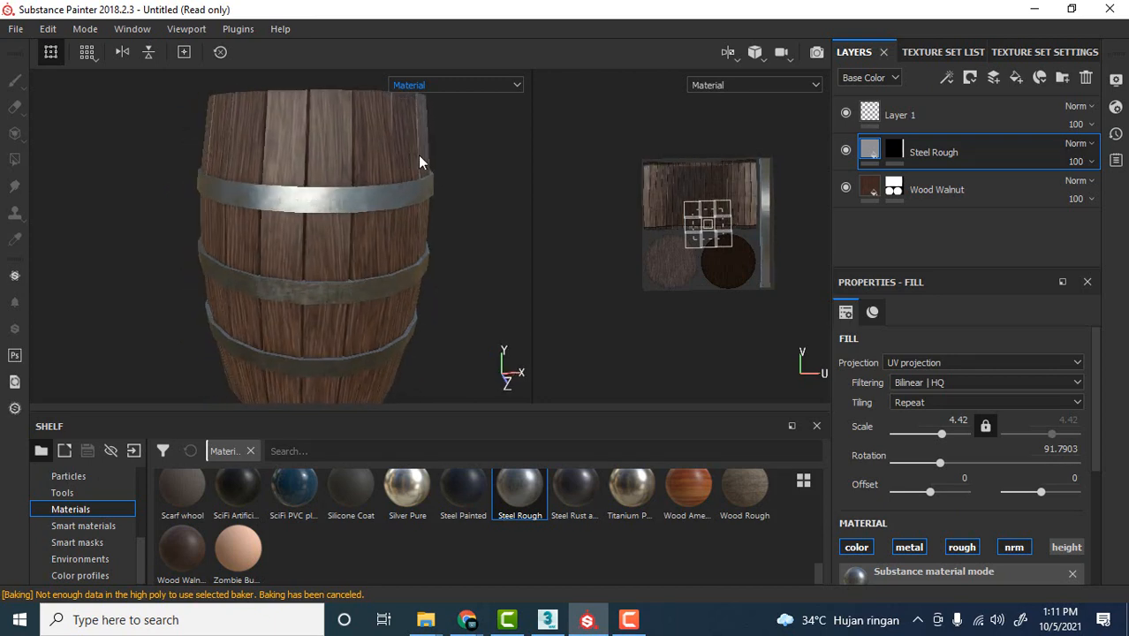
scroll(318, 157, "down", 1)
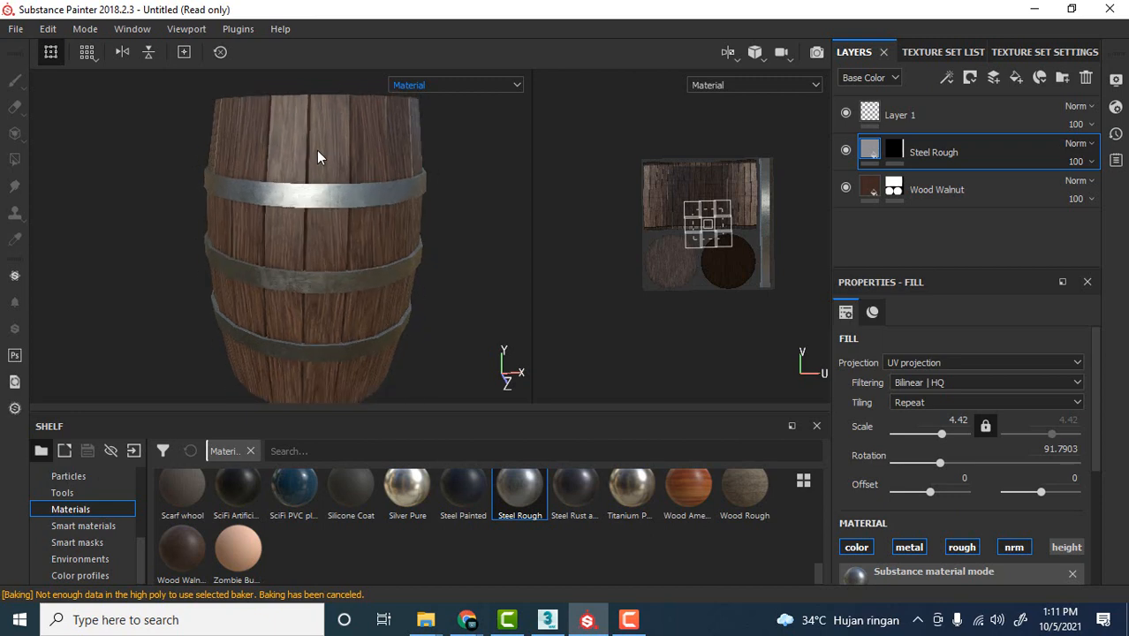
scroll(318, 156, "down", 1)
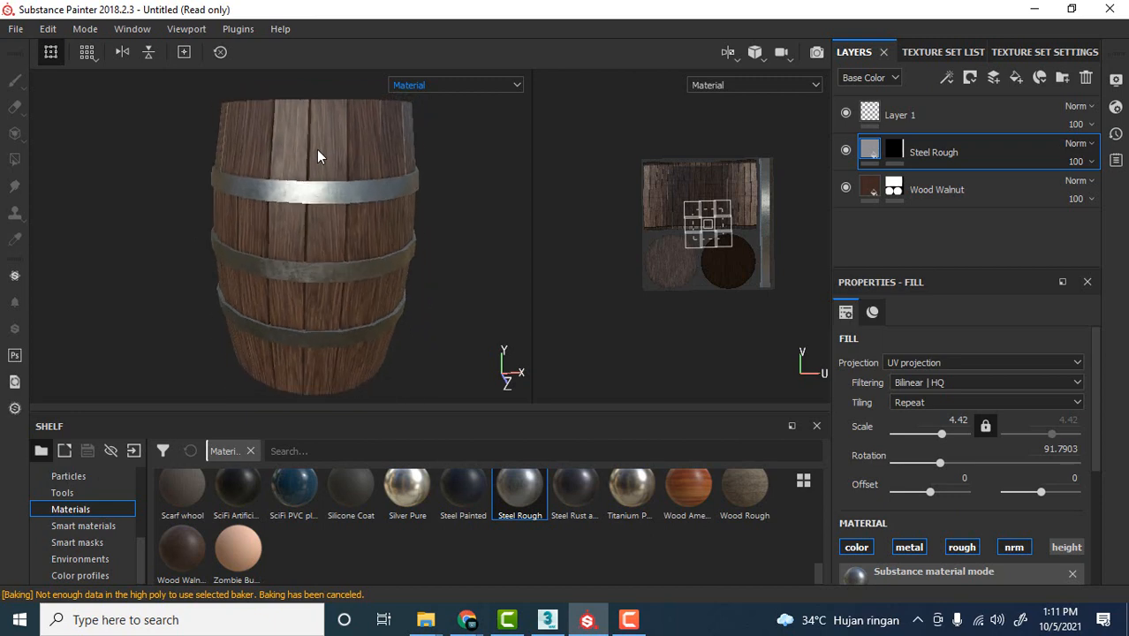
left_click_drag(451, 145, 437, 147, "alt")
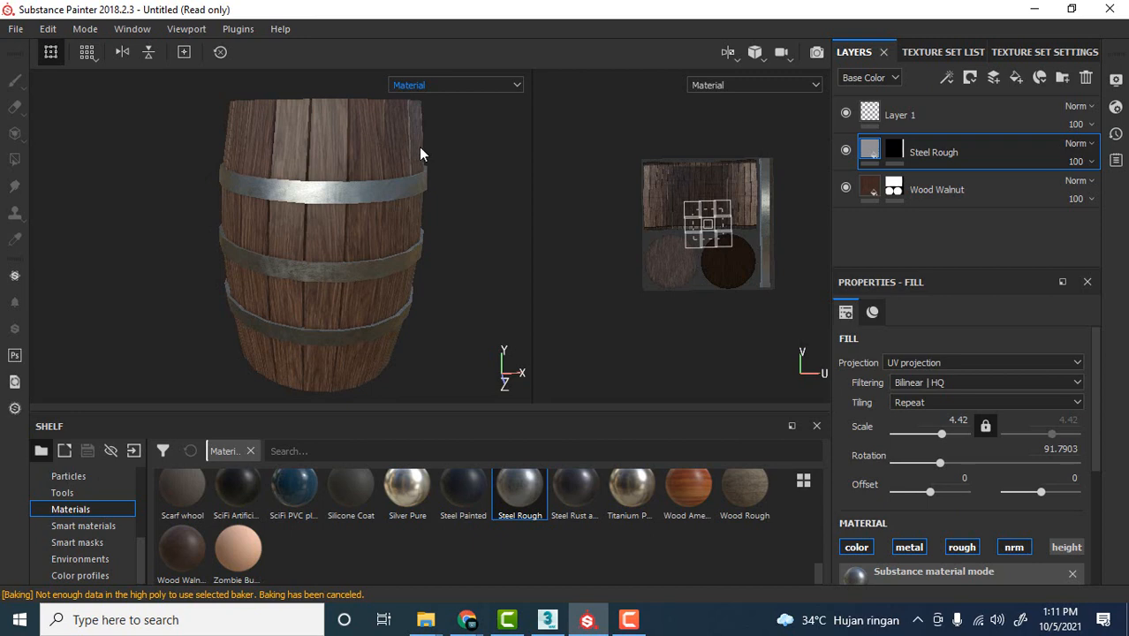
middle_click_drag(418, 150, 445, 164, "alt")
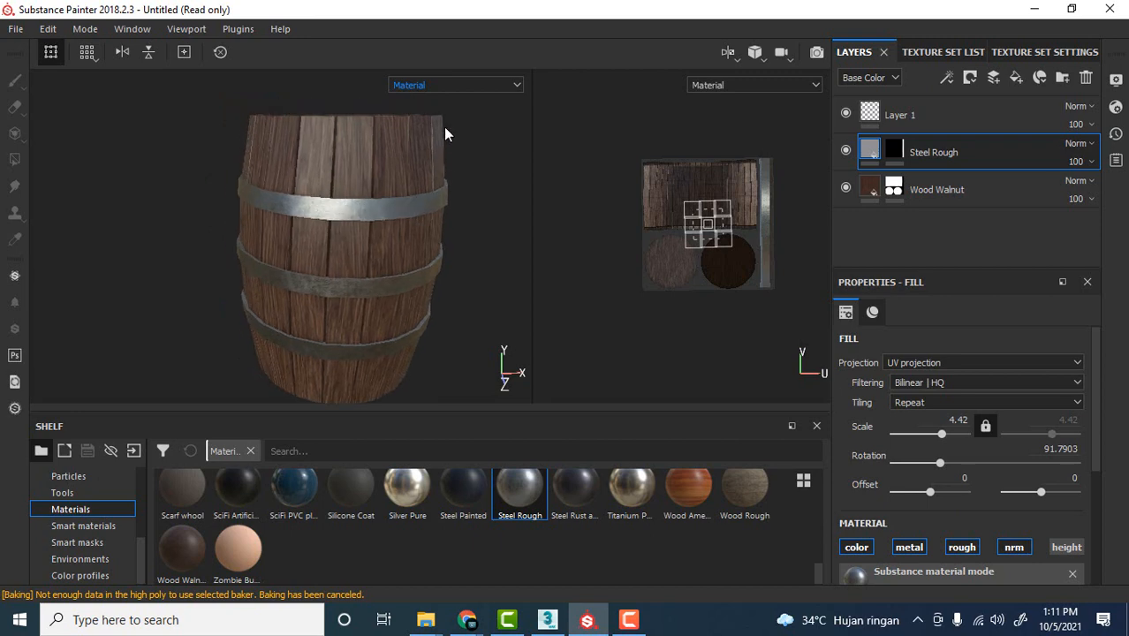
Step: Display only the Base Color channel and examine it on the staves and hoops
left_click(468, 86)
left_click(469, 85)
left_click(468, 86)
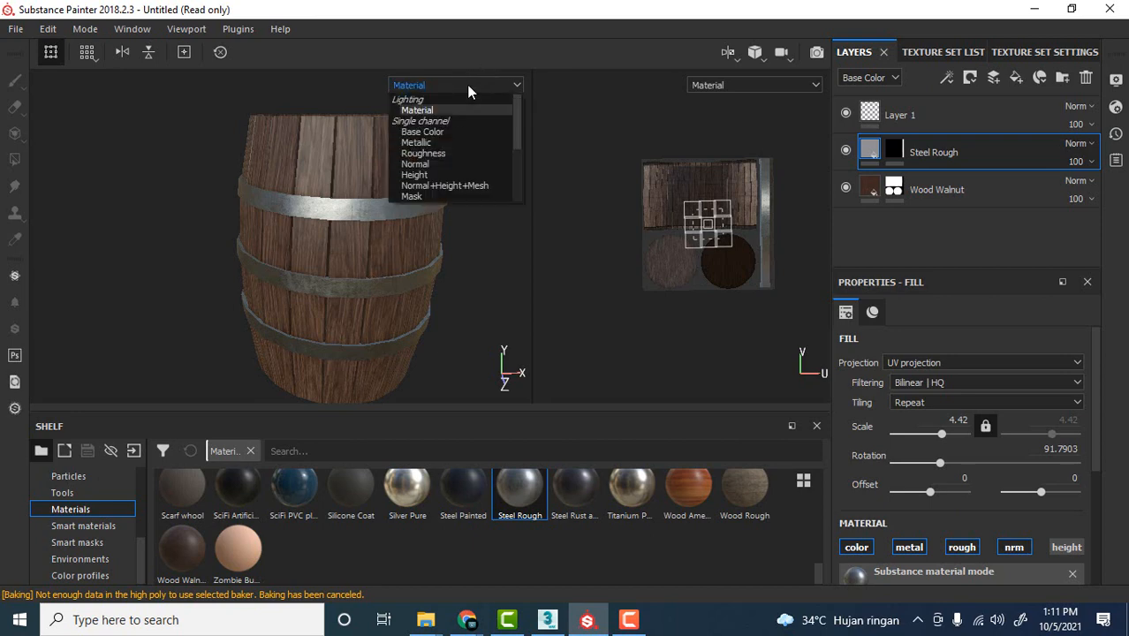
left_click(425, 131)
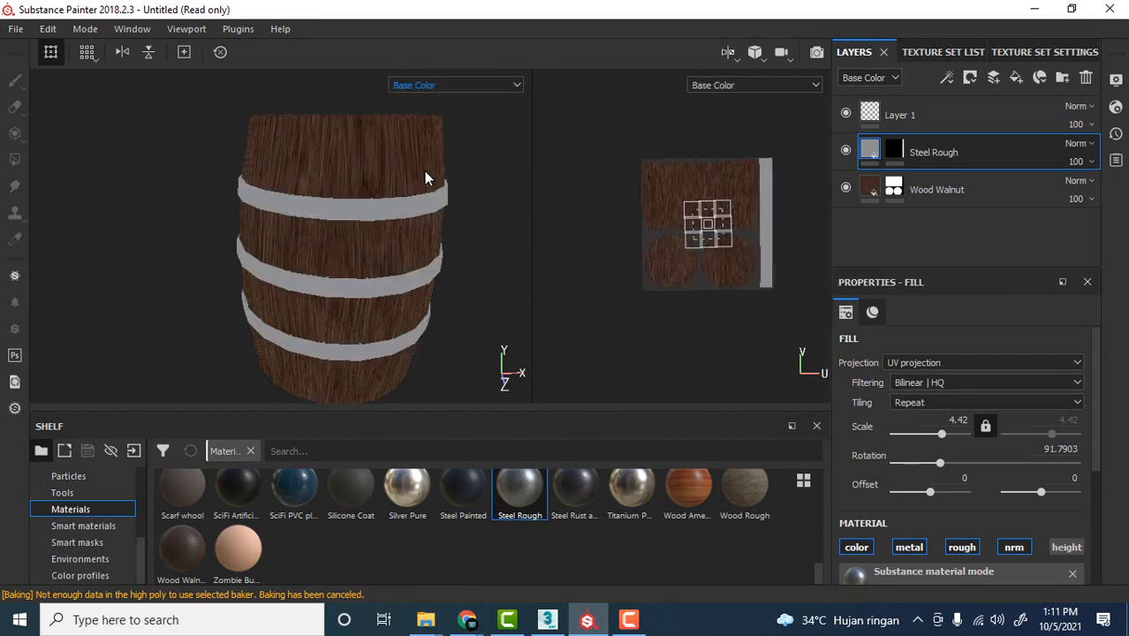
mouse_move(464, 168)
left_mouse_down("alt")
mouse_move(467, 197)
mouse_move(461, 132)
mouse_move(470, 169)
mouse_move(474, 187)
mouse_move(464, 159)
mouse_move(455, 174)
mouse_move(446, 109)
mouse_move(455, 162)
left_mouse_up("alt")
scroll(451, 155, "up", 4)
middle_click_drag(455, 161, 463, 156, "alt")
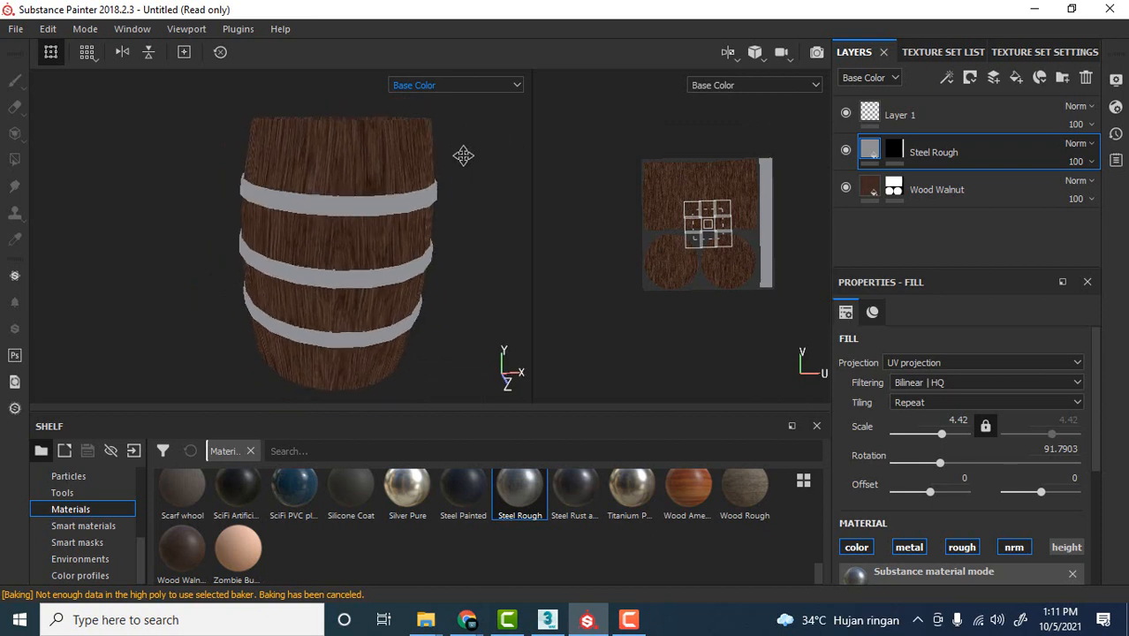
Step: Switch the display to the Metallic channel and compare the hoops with the wooden staves
left_click(448, 85)
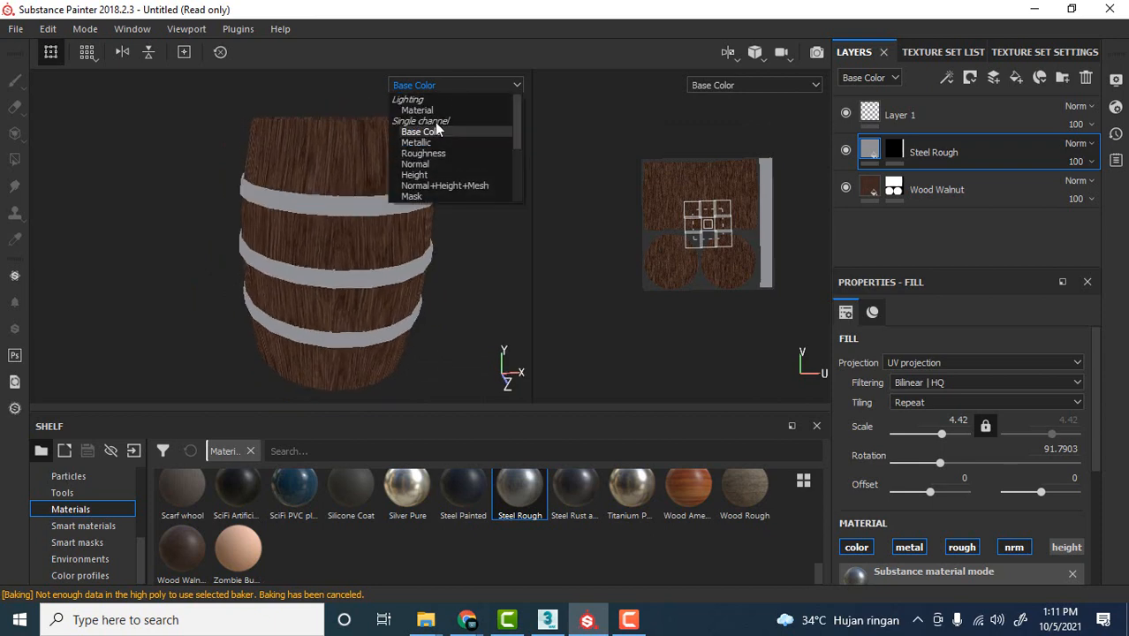
left_click(432, 144)
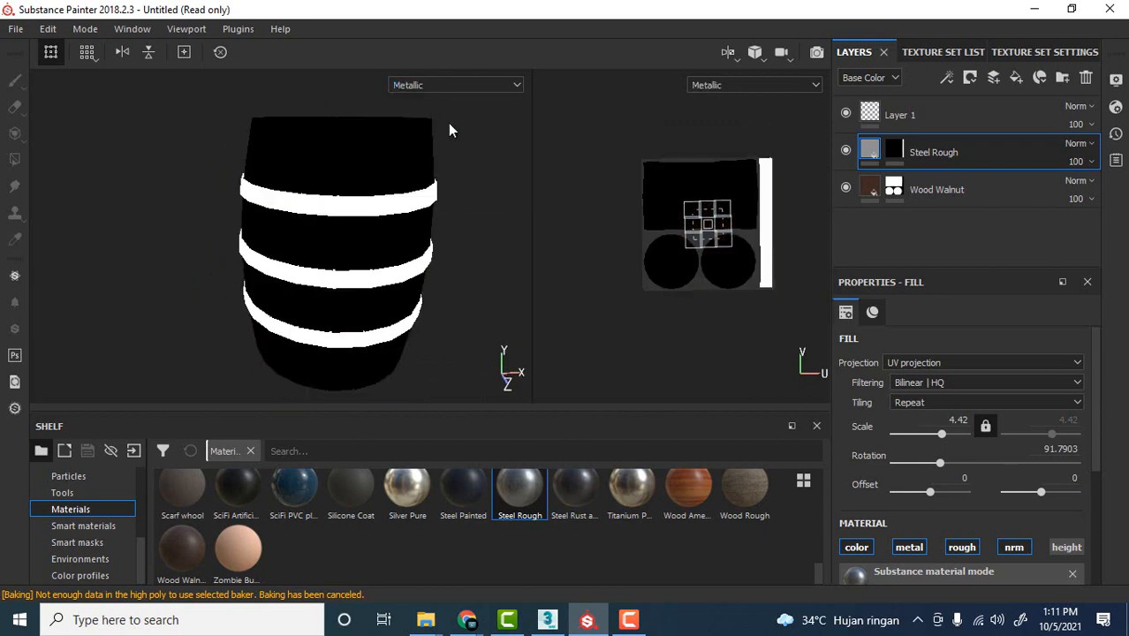
left_click(445, 151)
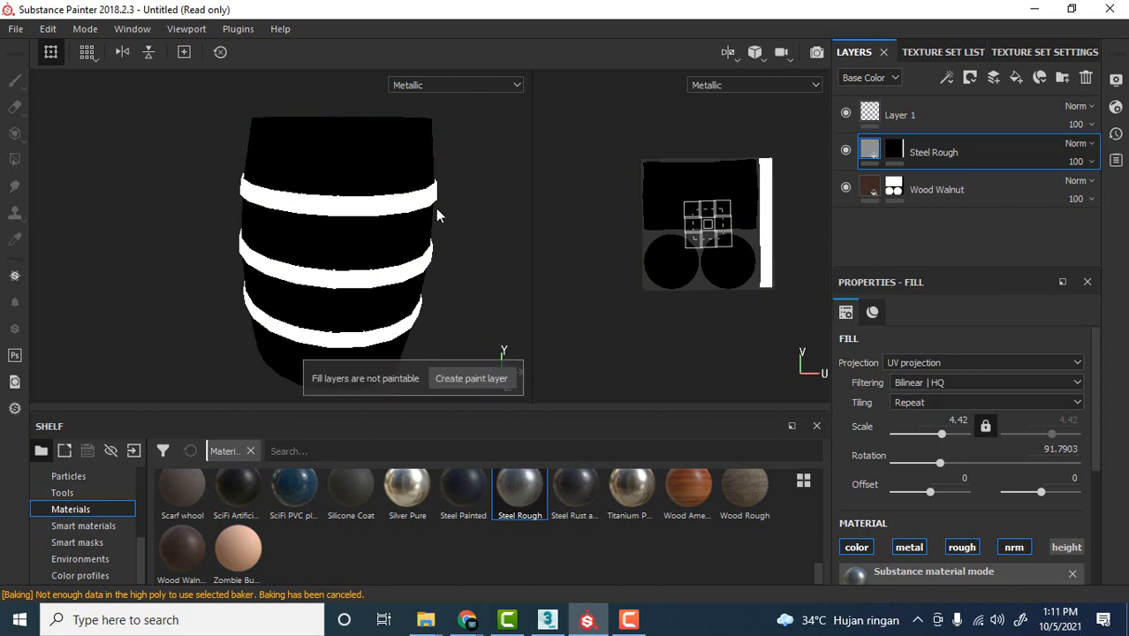
left_click_drag(436, 211, 454, 173, "alt")
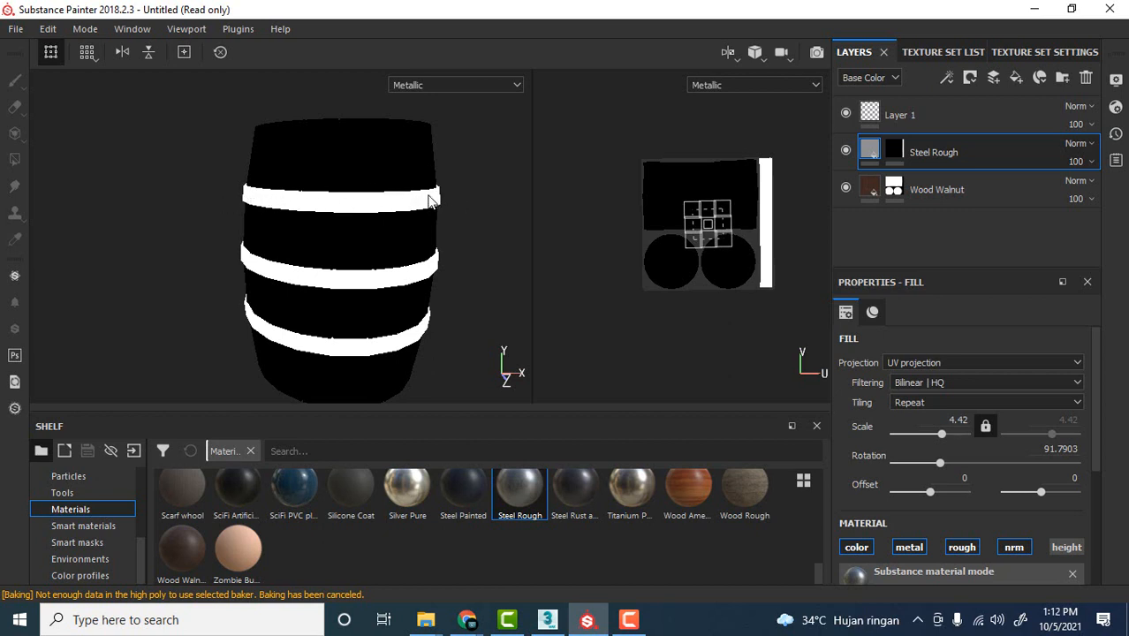
Step: Switch the display to the Roughness channel and examine the wood and the hoops up close
left_click(443, 89)
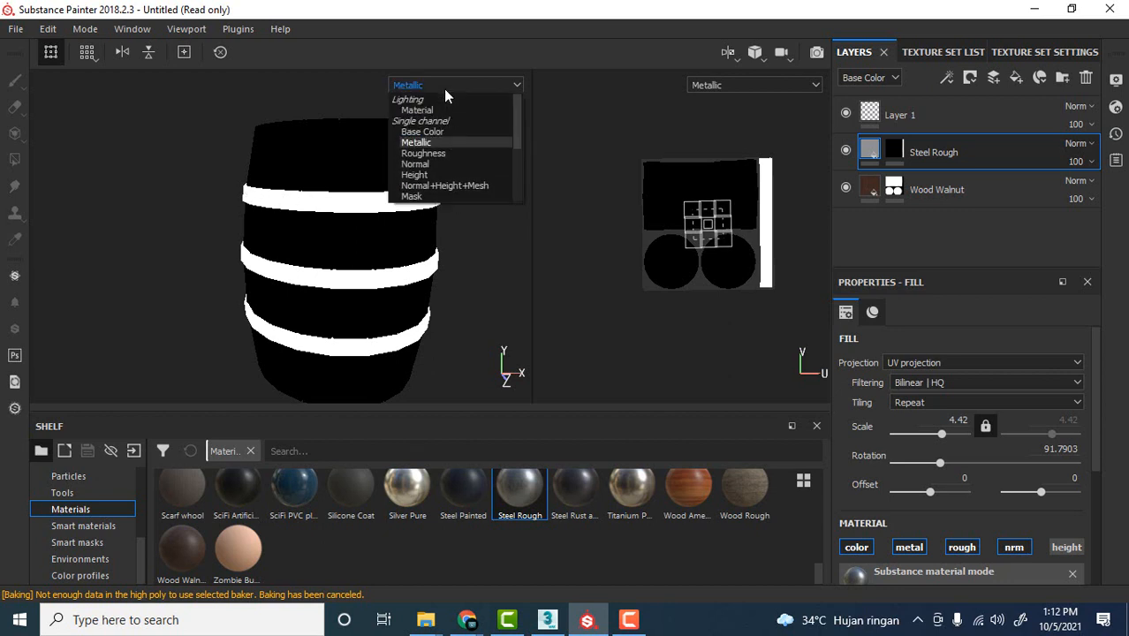
left_click(430, 152)
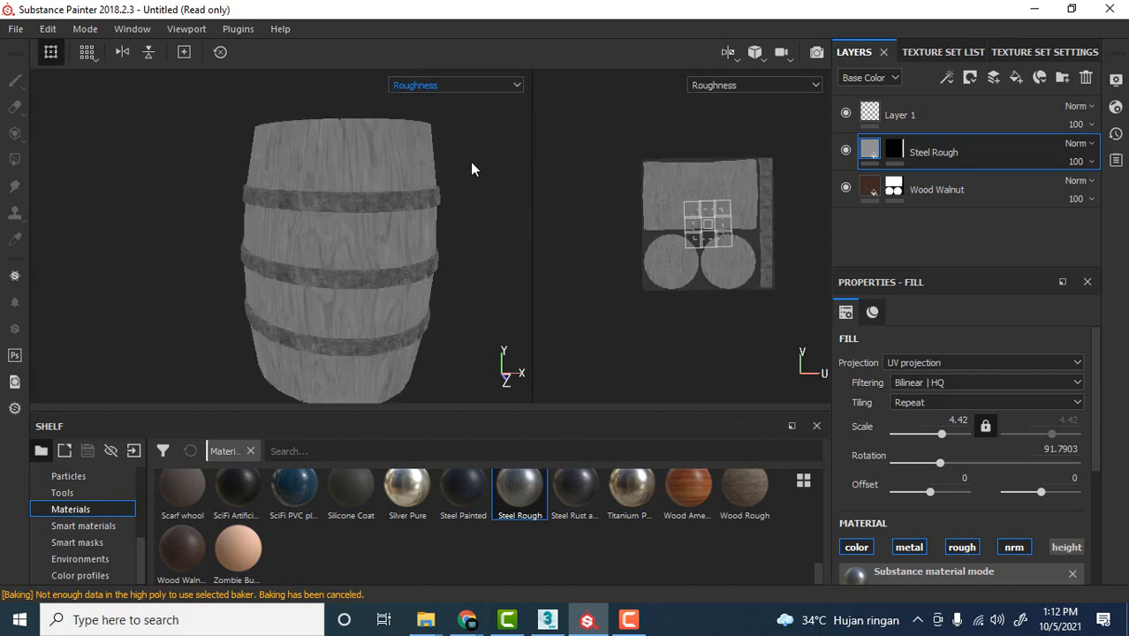
scroll(334, 159, "up", 2)
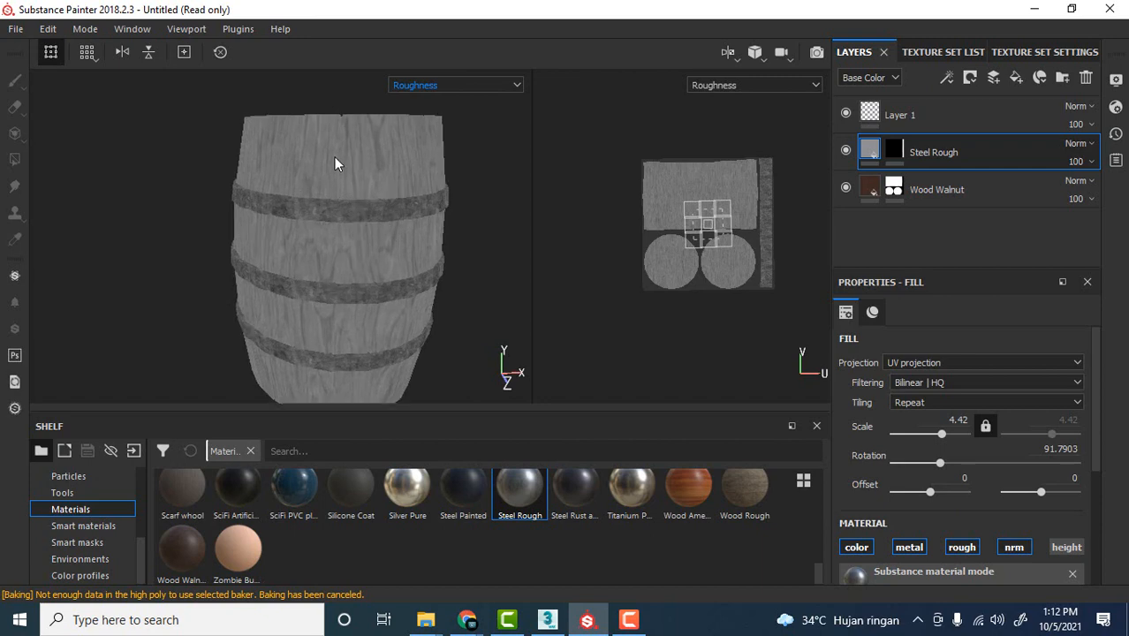
scroll(333, 159, "down", 2)
scroll(334, 159, "up", 2)
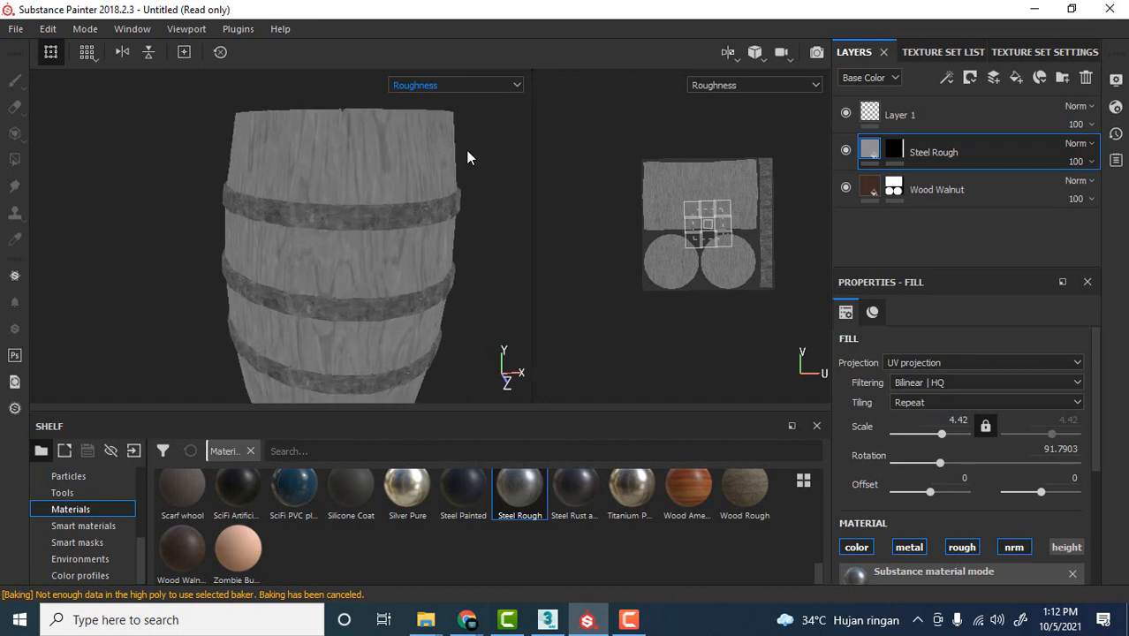
left_click_drag(486, 139, 481, 134, "alt")
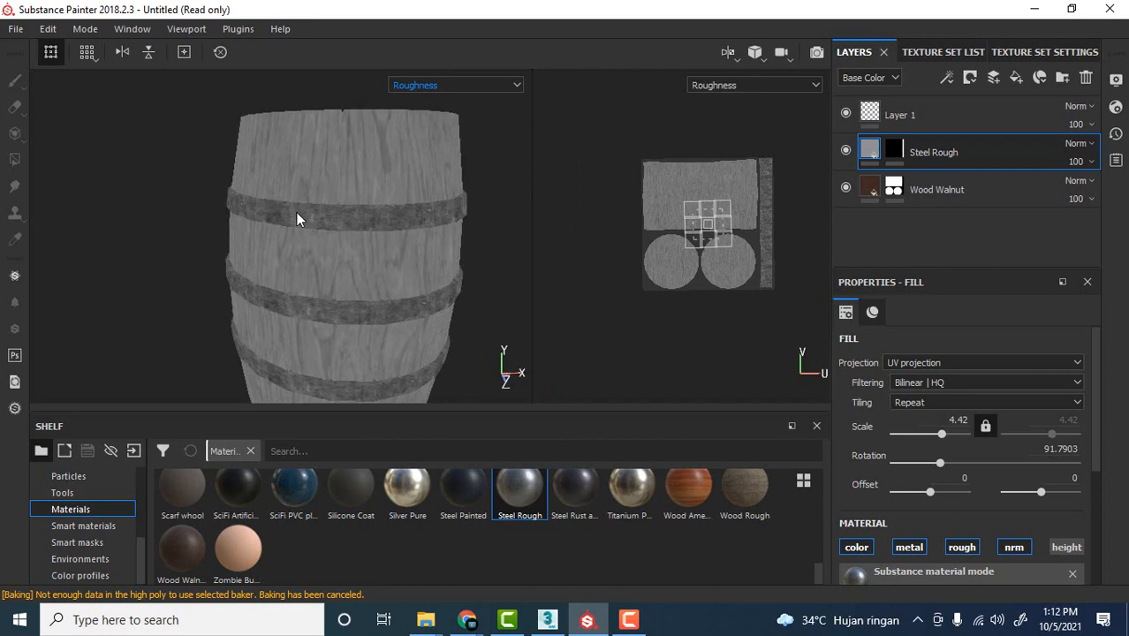
left_click_drag(283, 212, 250, 206, "alt")
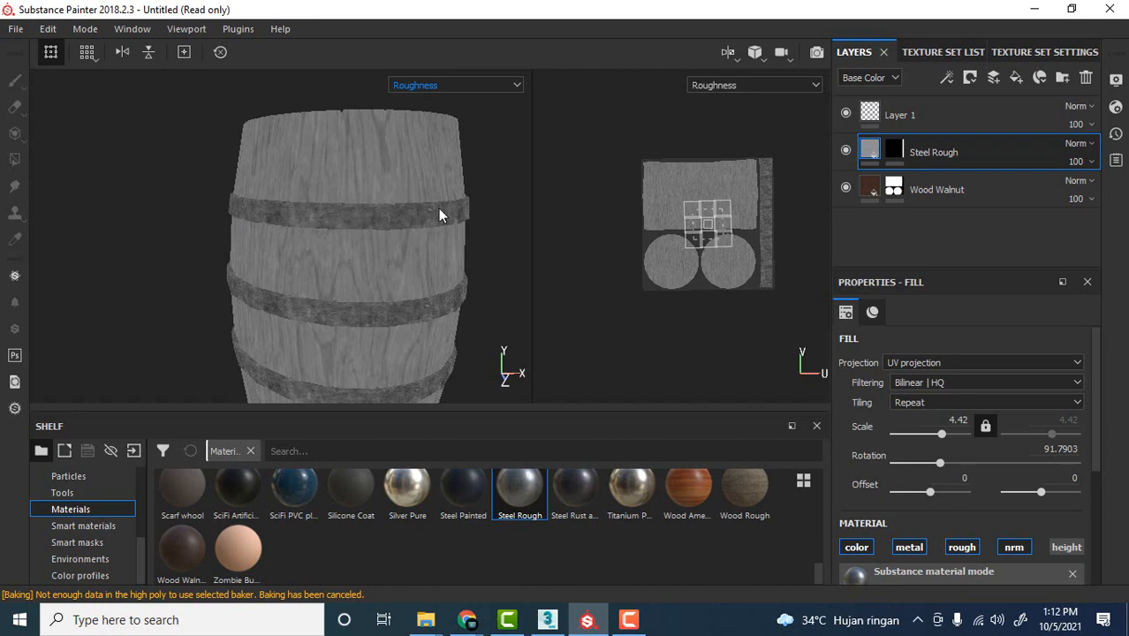
Step: Finish viewing the barrel's Roughness channel, switch the display to the Normal channel and examine the staves and hoops
left_click_drag(453, 208, 507, 140, "alt")
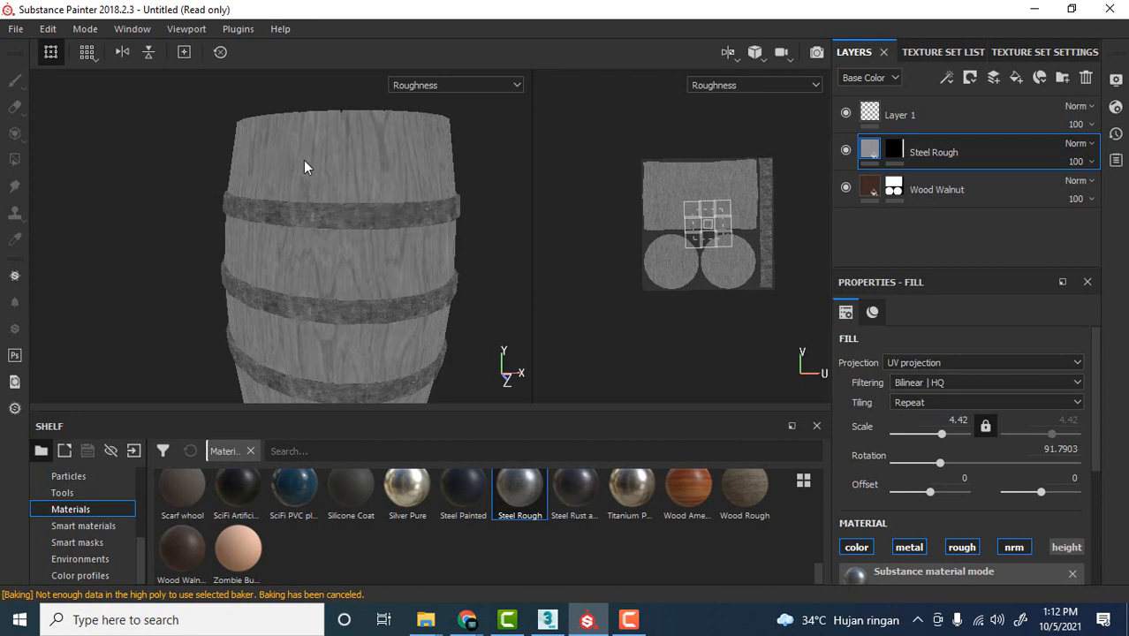
left_click_drag(305, 166, 366, 170, "alt")
left_click(439, 84)
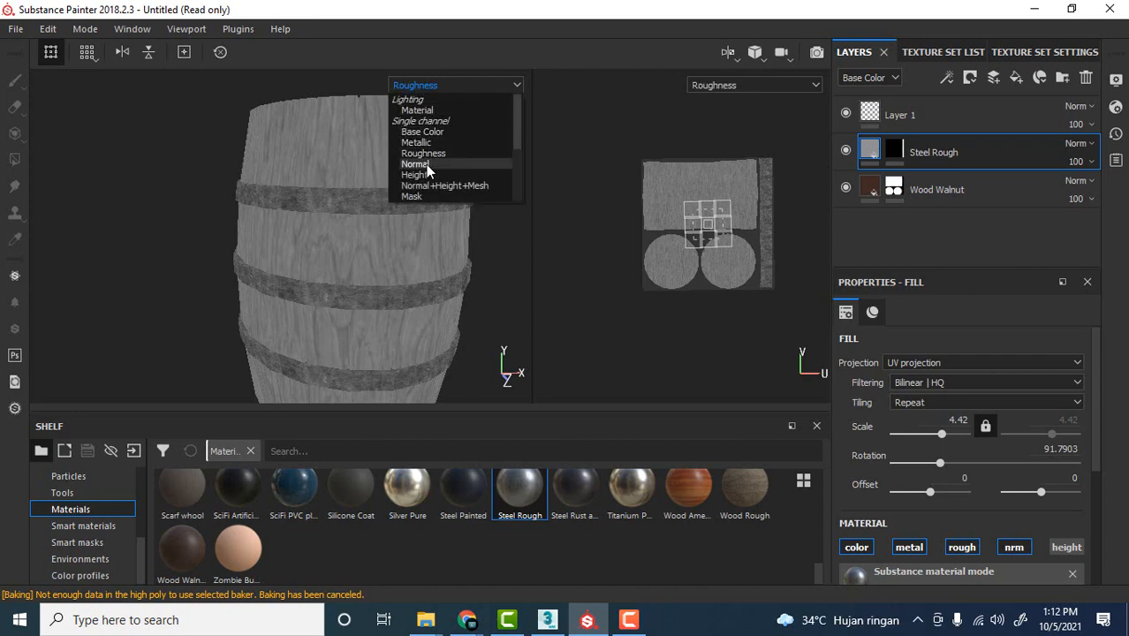
left_click(427, 165)
left_click(452, 85)
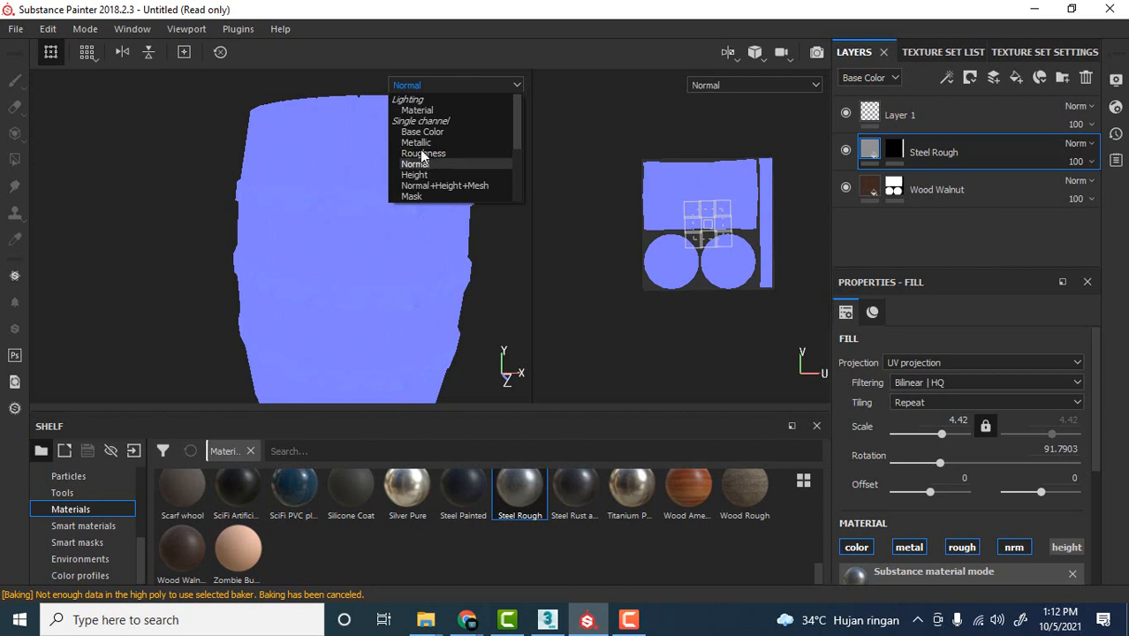
left_click(118, 149)
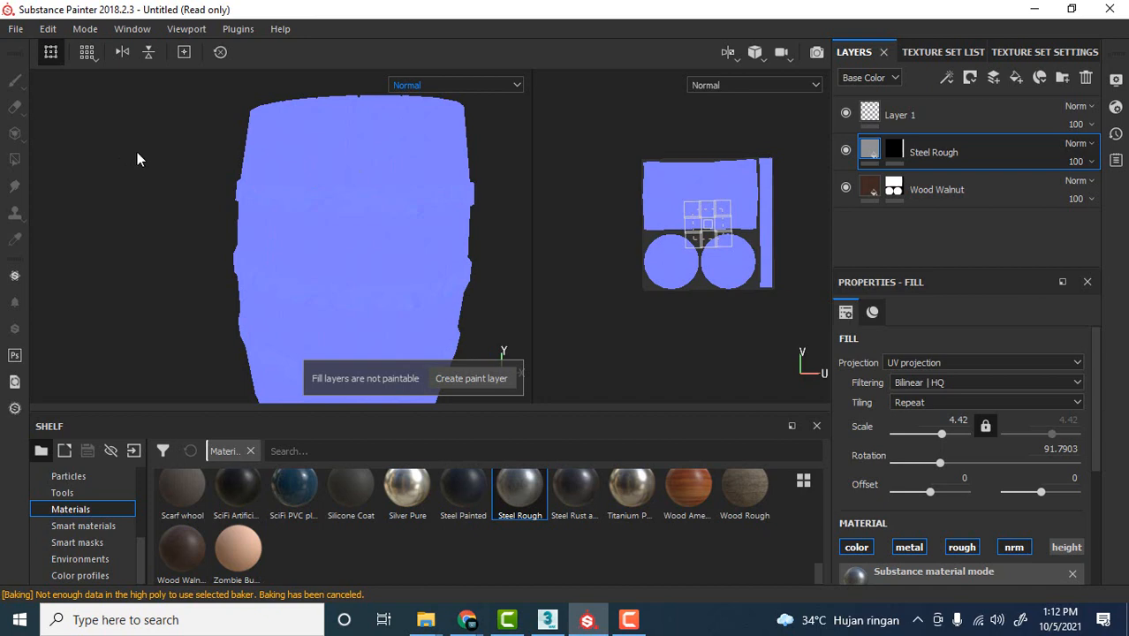
Step: Return to the full Material display and examine the barrel's staves and hoops up close
key("m")
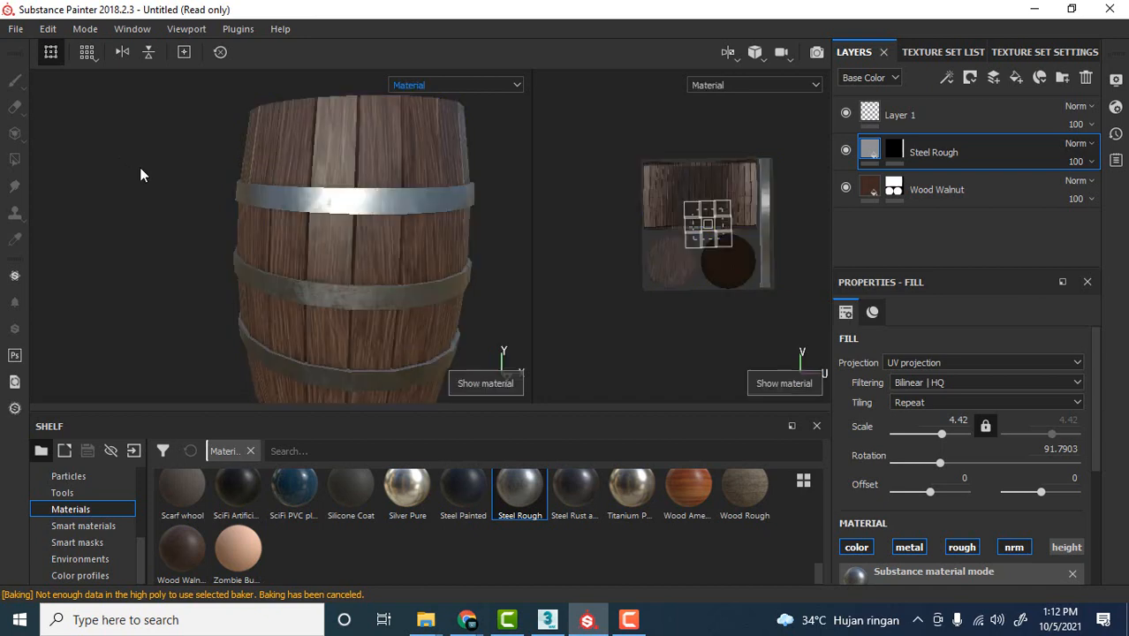
left_click_drag(168, 164, 281, 152, "alt")
scroll(173, 179, "up", 2)
scroll(173, 178, "down", 4)
scroll(279, 174, "up", 2)
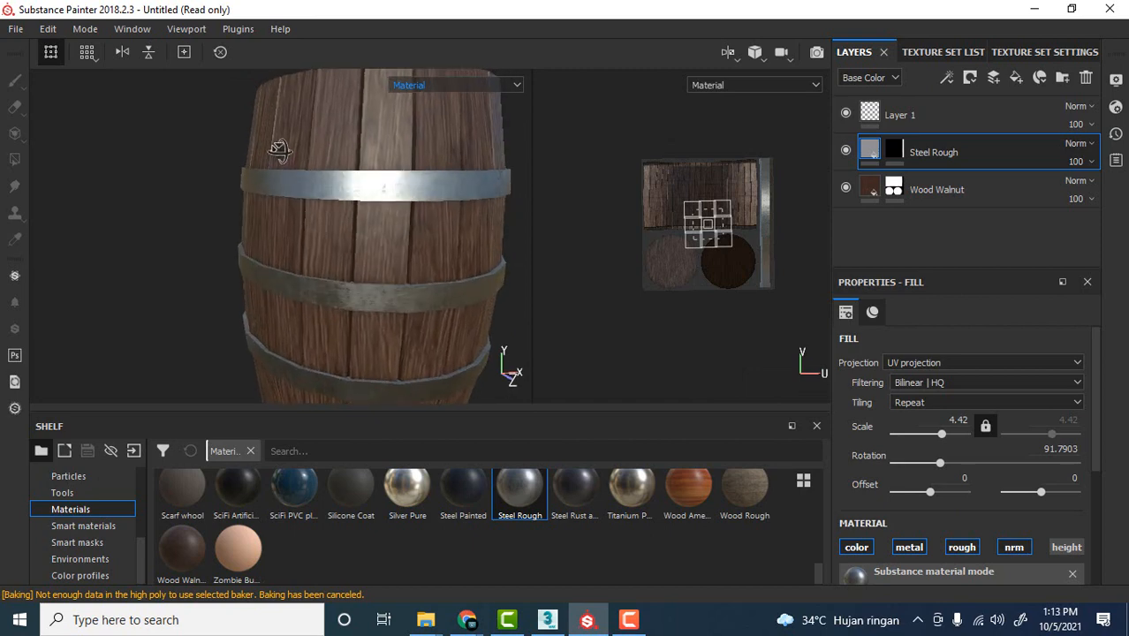
middle_click_drag(381, 169, 332, 162, "alt")
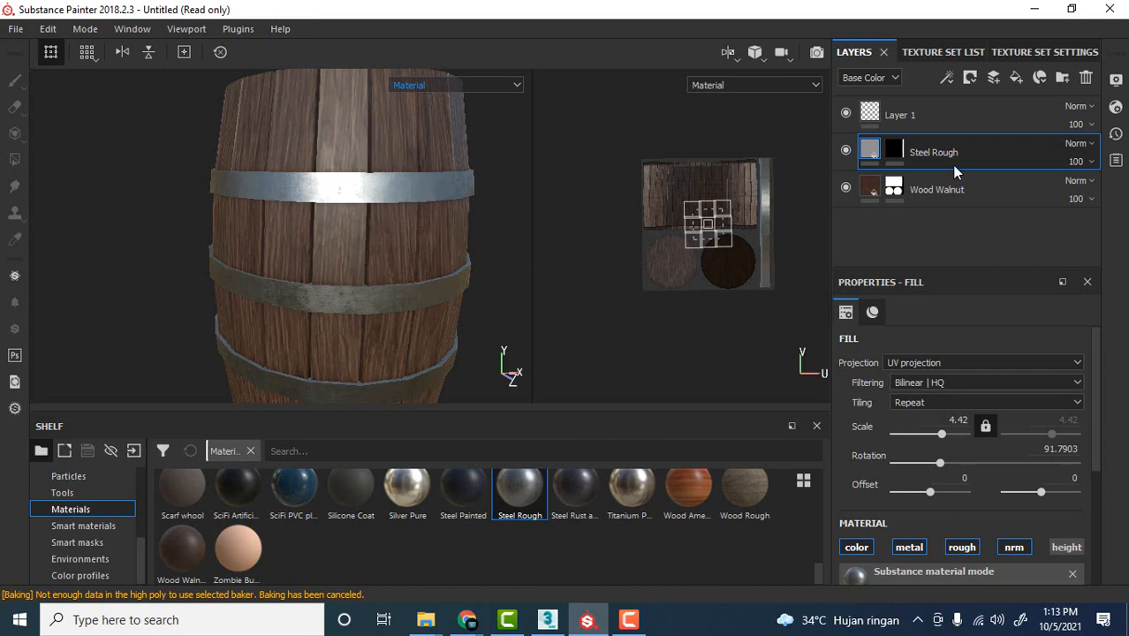
Step: Toggle the Steel Rough layer off and on, then set its fill's Steel Roughness to 0
left_click(892, 152)
left_click(845, 151)
left_click(844, 151)
left_click(872, 151)
mouse_move(873, 152)
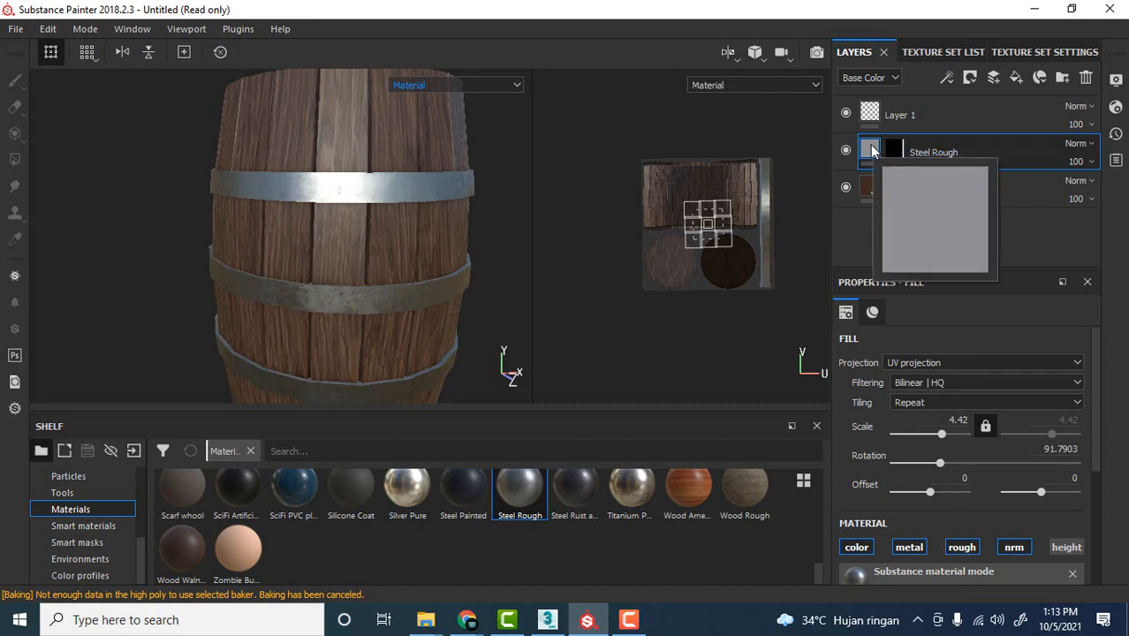
scroll(981, 371, "down", 5)
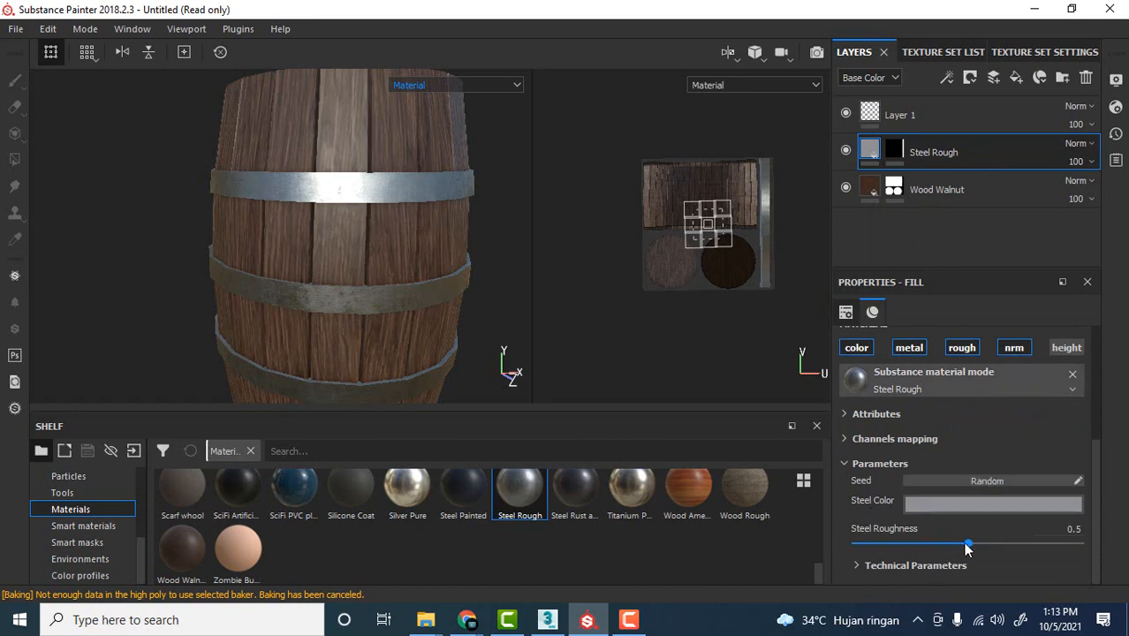
left_click_drag(972, 544, 840, 542)
scroll(319, 189, "down", 2)
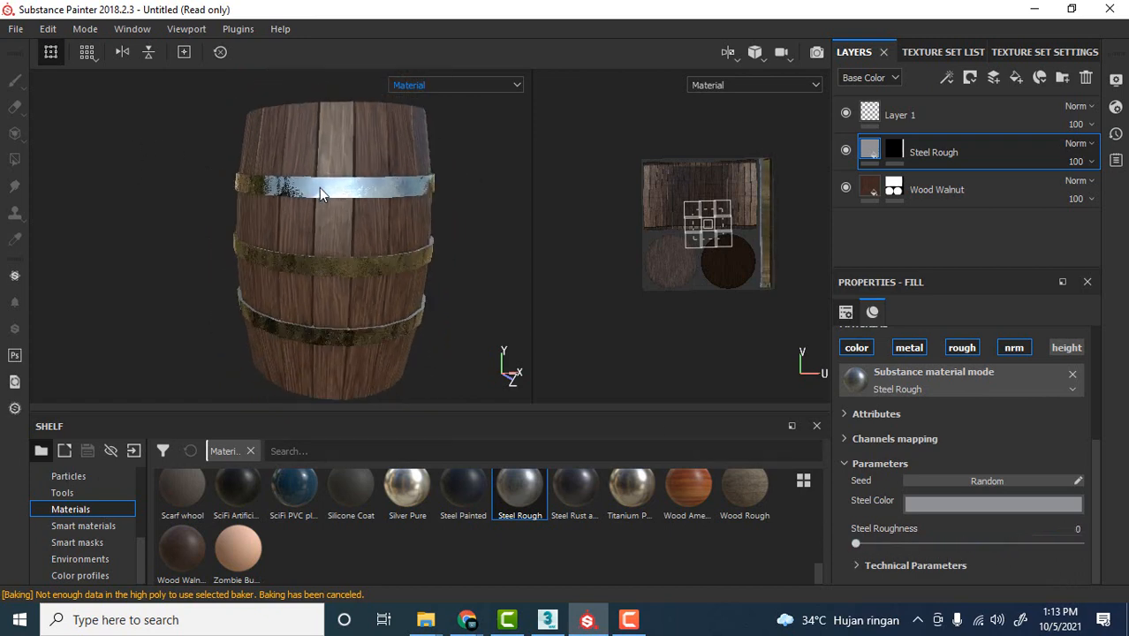
Step: Examine the reflections on the steel hoops up close and from farther away at different angles
scroll(319, 189, "up", 5)
left_click_drag(319, 189, 459, 205, "alt")
scroll(306, 196, "down", 3)
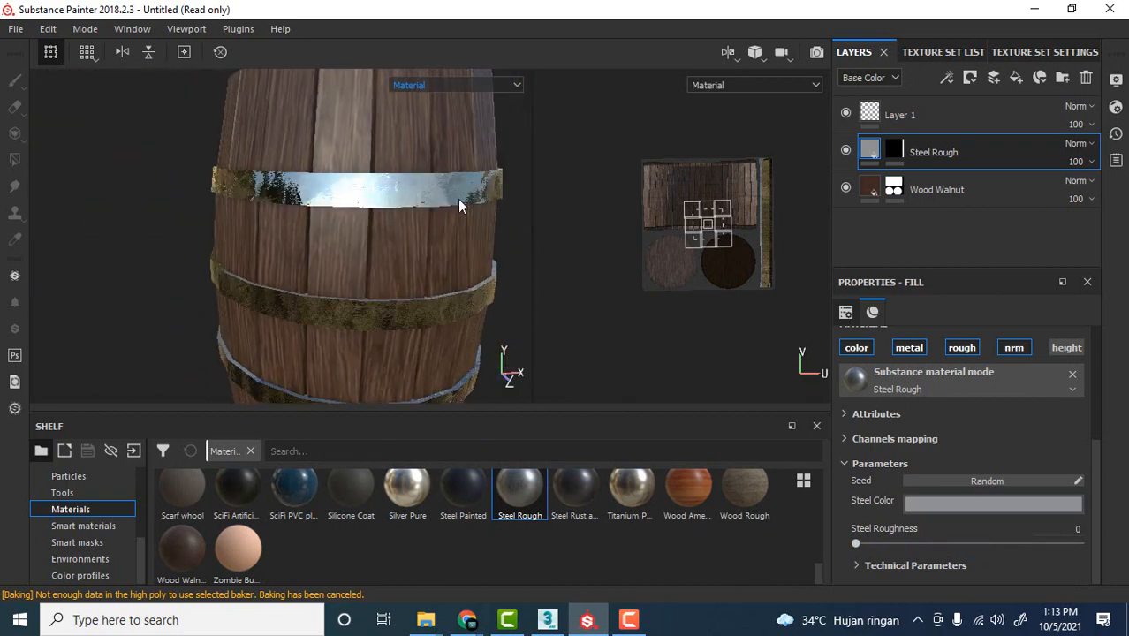
left_click_drag(394, 254, 421, 256, "alt")
middle_click_drag(421, 257, 413, 237, "alt")
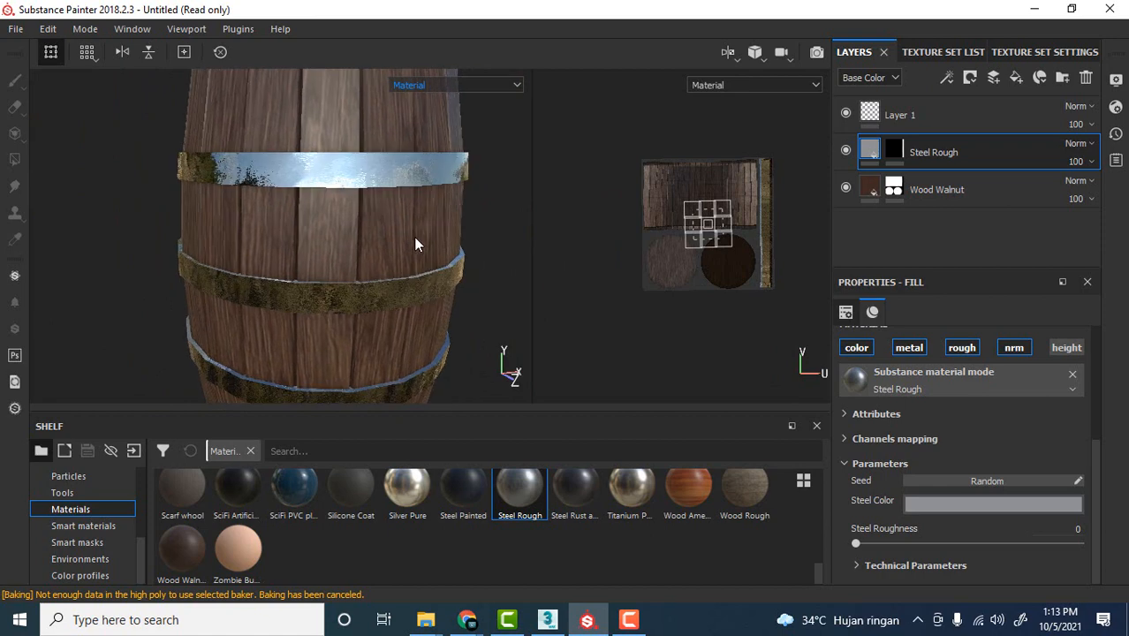
scroll(413, 235, "up", 3)
scroll(414, 236, "down", 3)
left_click_drag(438, 242, 434, 227, "alt")
middle_click_drag(433, 227, 424, 214, "alt")
scroll(425, 223, "down", 3)
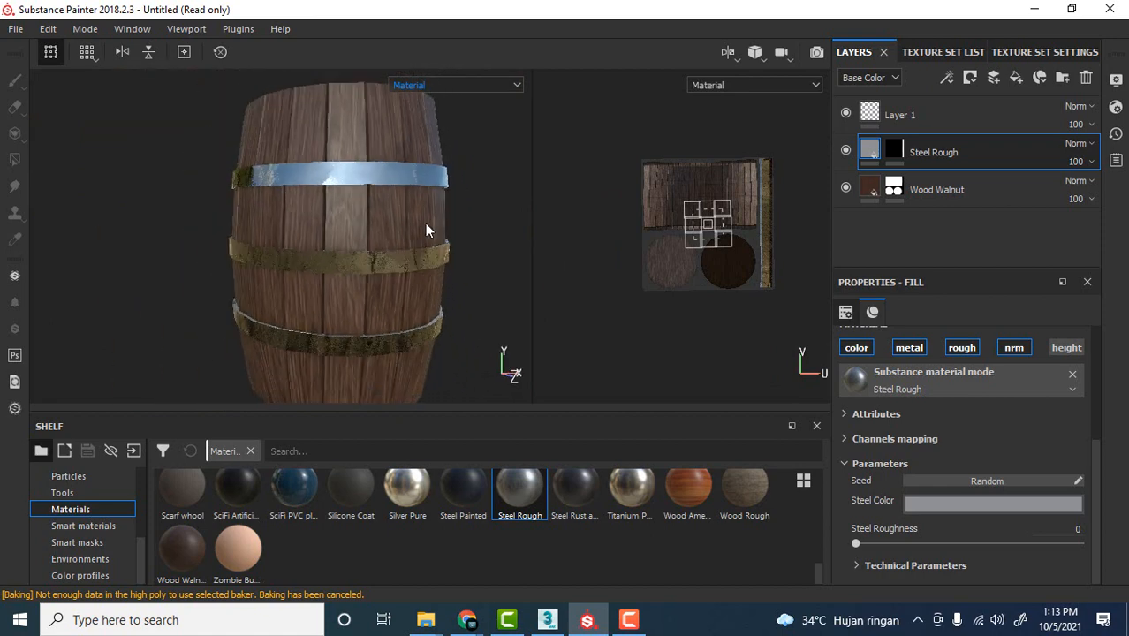
left_click_drag(448, 221, 511, 239, "alt")
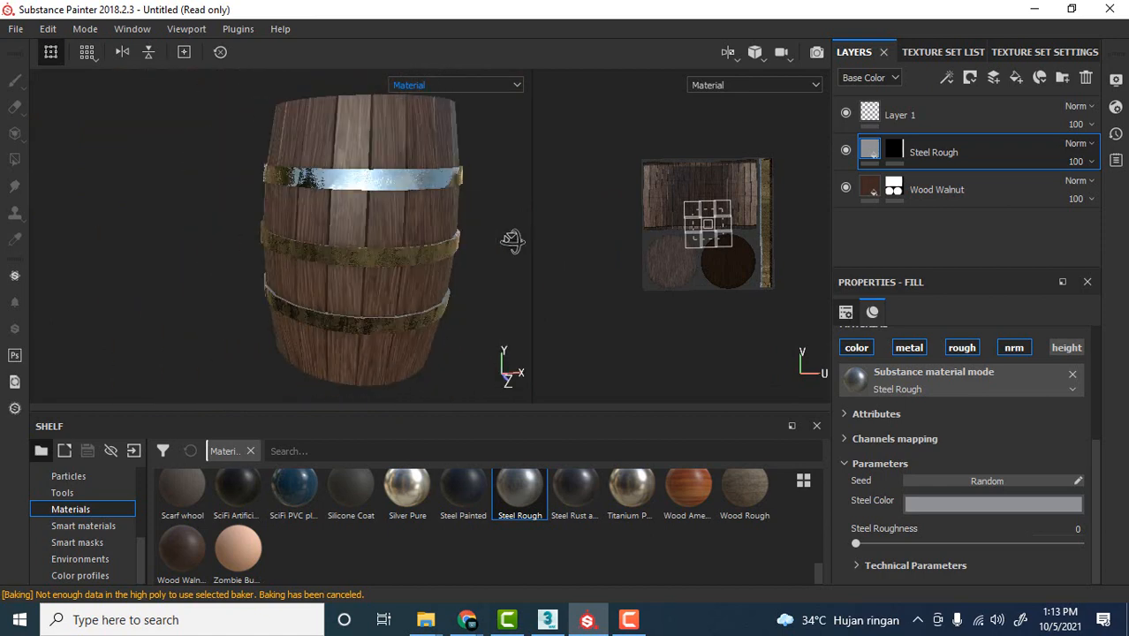
Step: Set the Steel Rough fill's Steel Roughness to 0.63
left_click_drag(857, 539, 993, 563)
left_click_drag(406, 234, 440, 198, "alt")
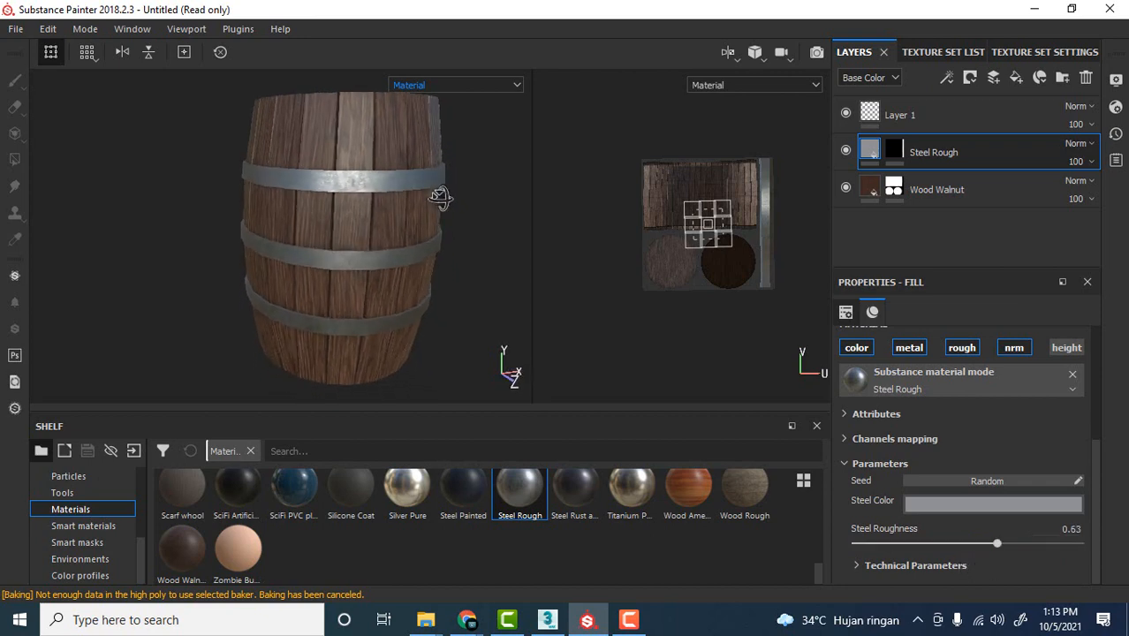
Step: Expand the steel's Technical Parameters, try a Normal Intensity of 6.06 on the hoops, and set it to 3.15
left_click(856, 569)
scroll(895, 454, "down", 1)
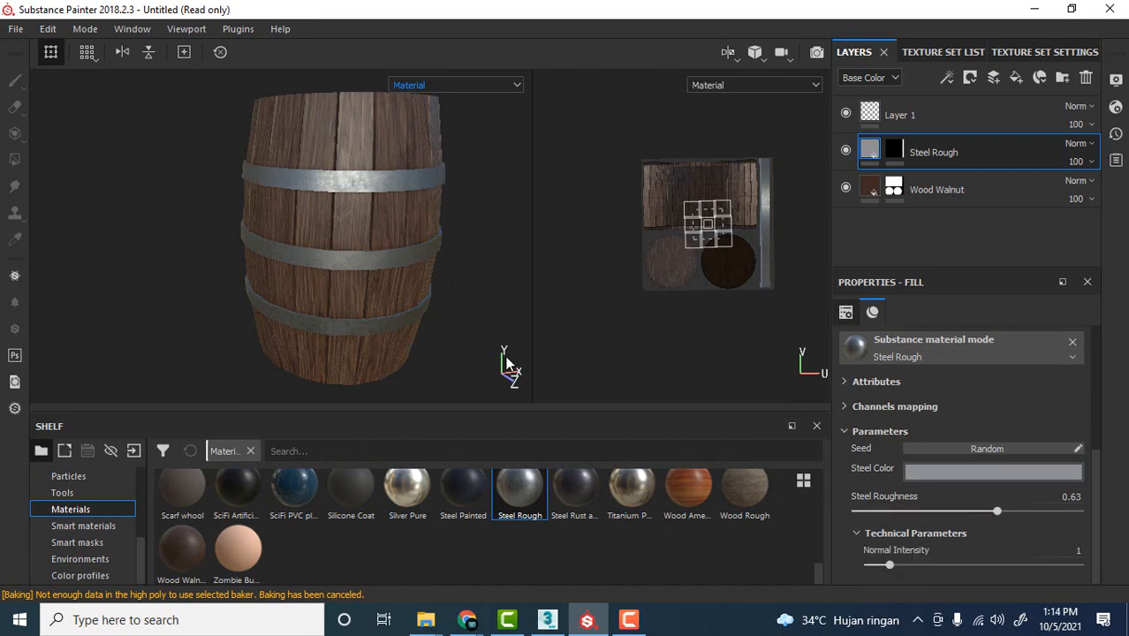
left_click_drag(890, 566, 996, 565)
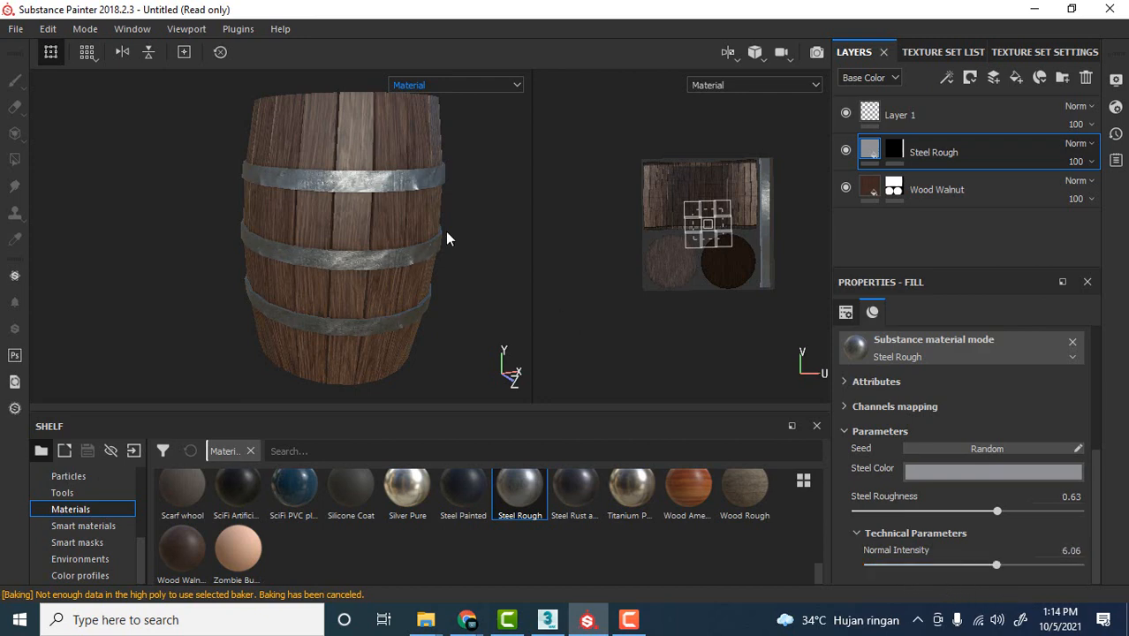
scroll(421, 206, "up", 3)
left_click(459, 208)
left_click_drag(458, 208, 468, 199, "alt")
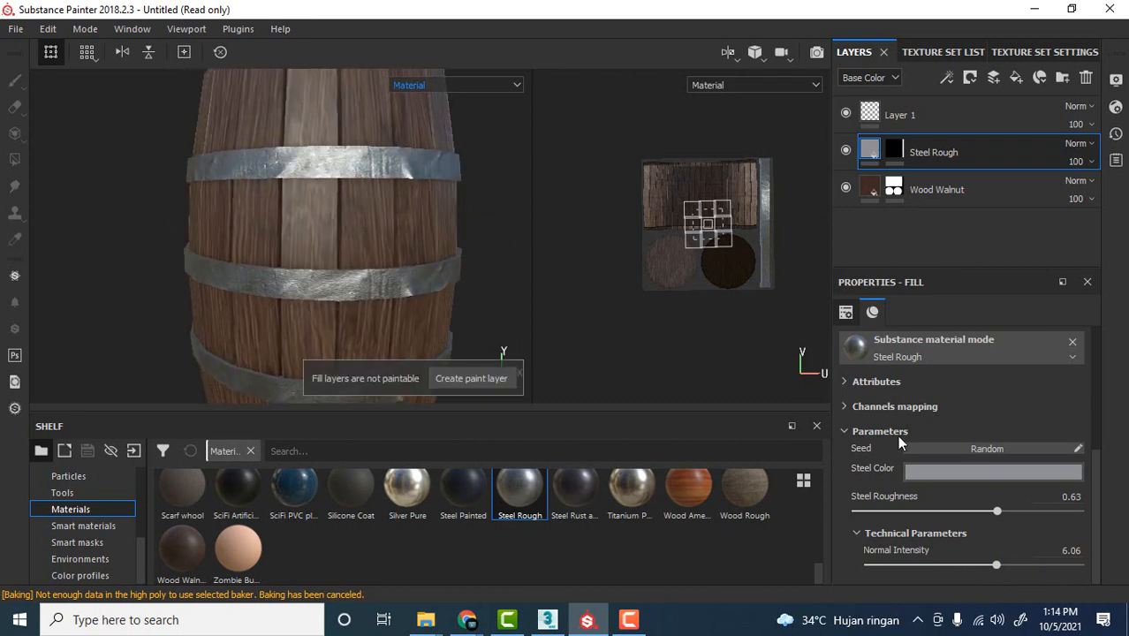
left_click_drag(989, 561, 935, 563)
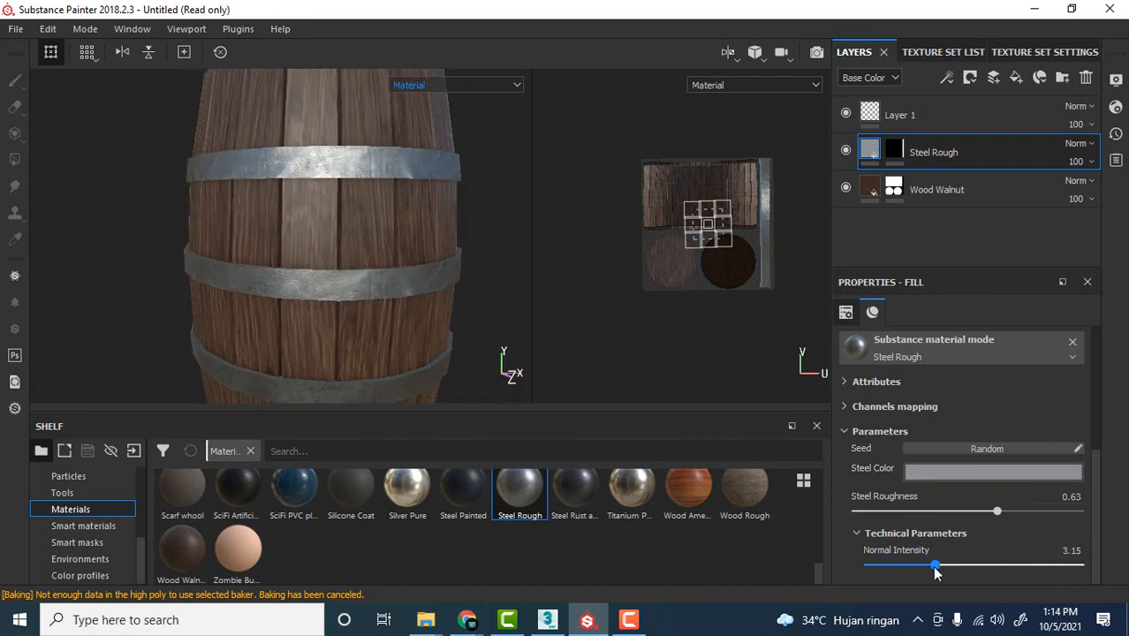
scroll(456, 208, "down", 5)
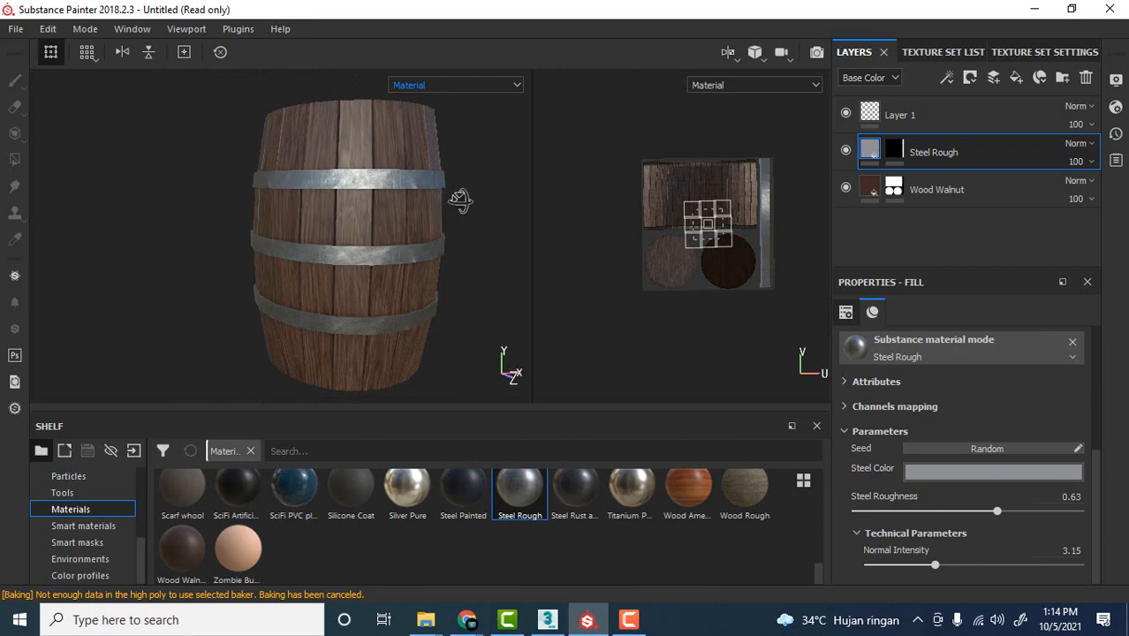
Step: Select the Wood Walnut fill, lower its Roughness to 0.07 and check the gloss on the staves
left_click(866, 192)
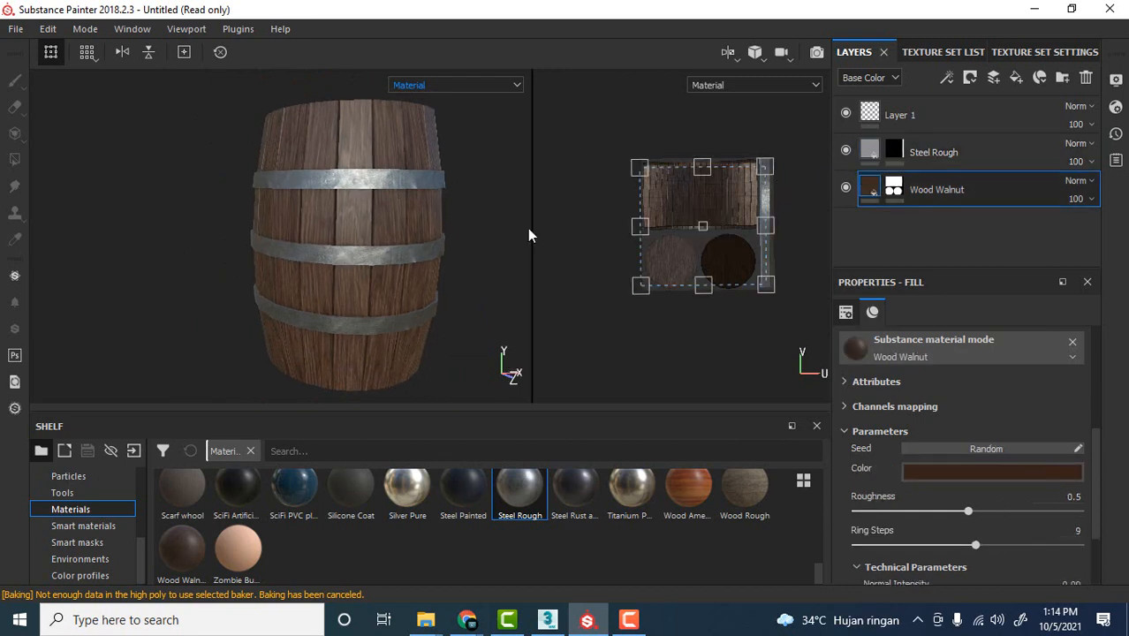
scroll(440, 202, "up", 5)
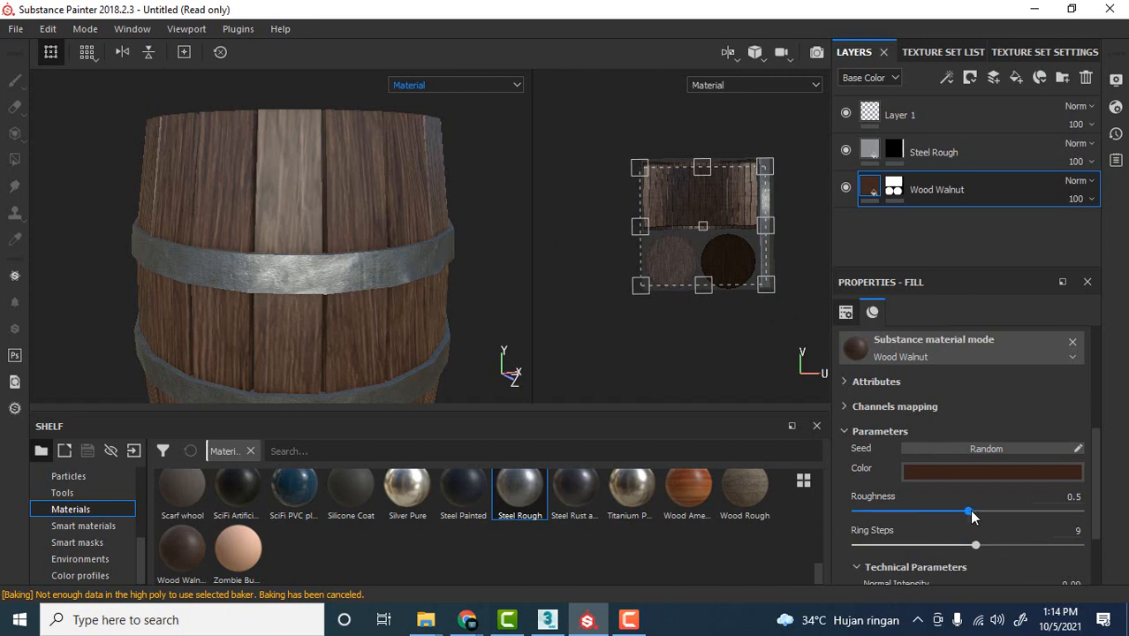
left_click_drag(969, 510, 870, 512)
scroll(408, 212, "down", 3)
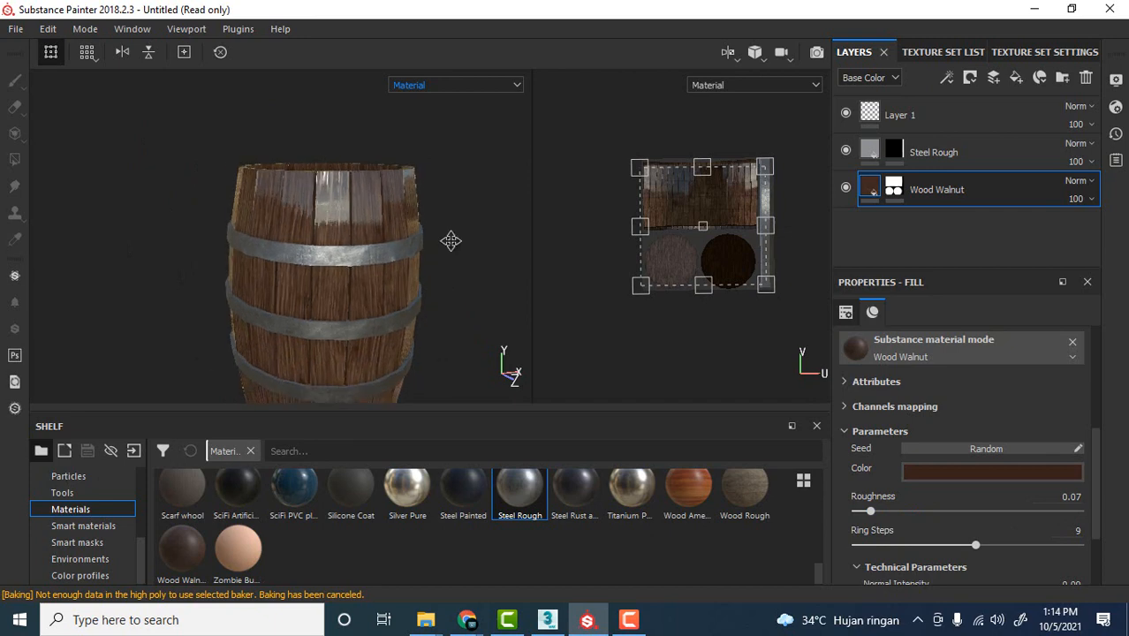
middle_click_drag(450, 240, 449, 205, "alt")
right_click_drag(441, 202, 418, 204, "shift")
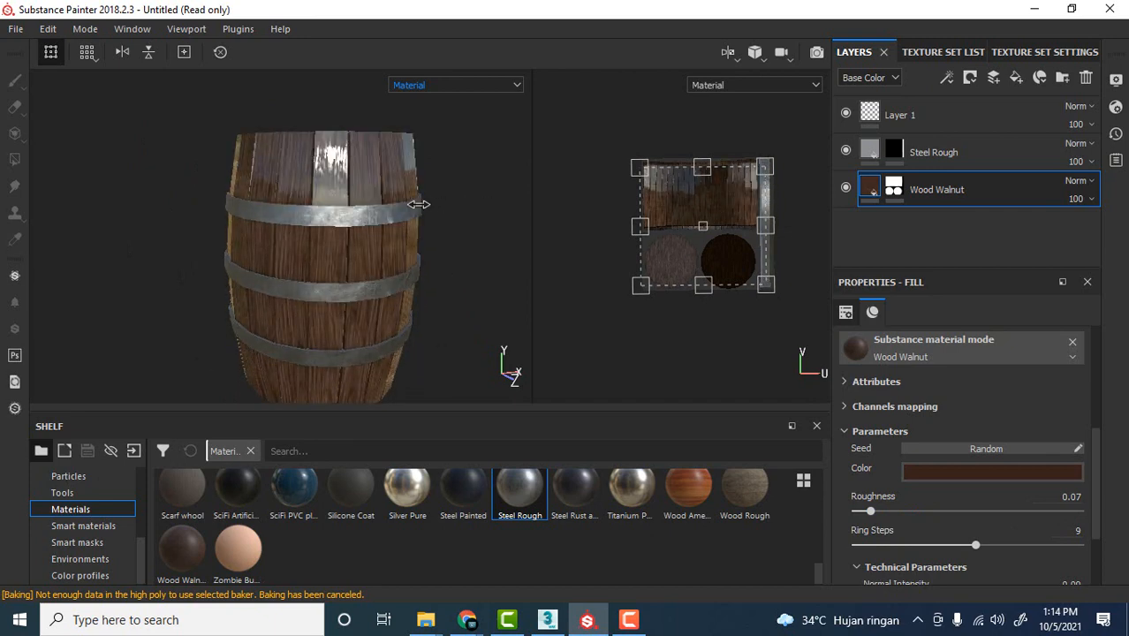
scroll(258, 216, "up", 3)
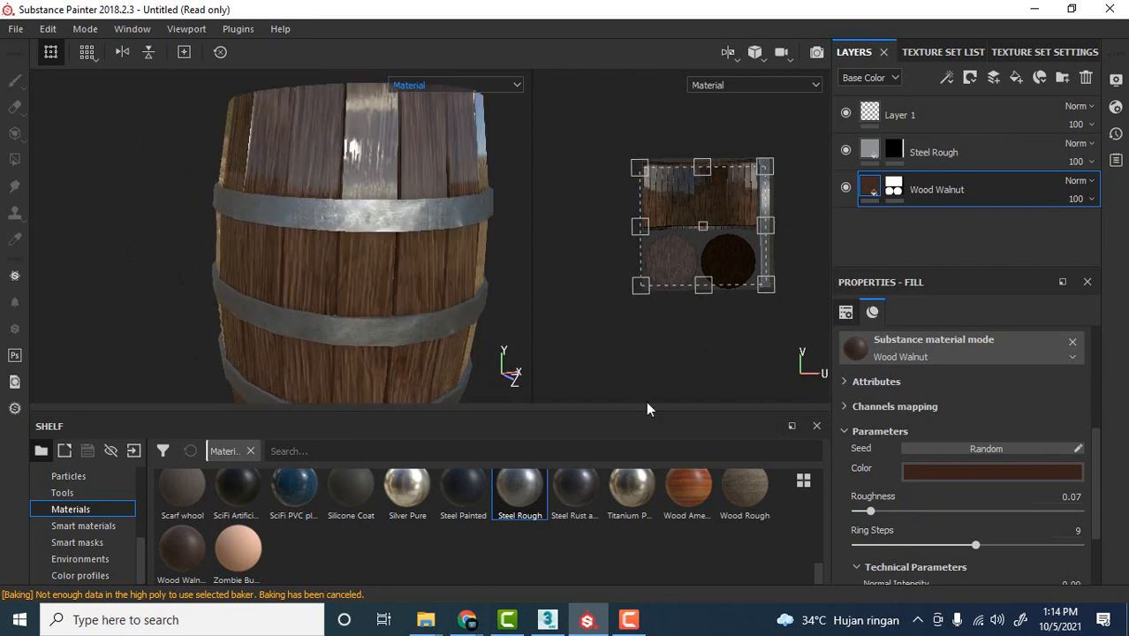
scroll(484, 327, "down", 2)
middle_click_drag(500, 272, 468, 268, "alt")
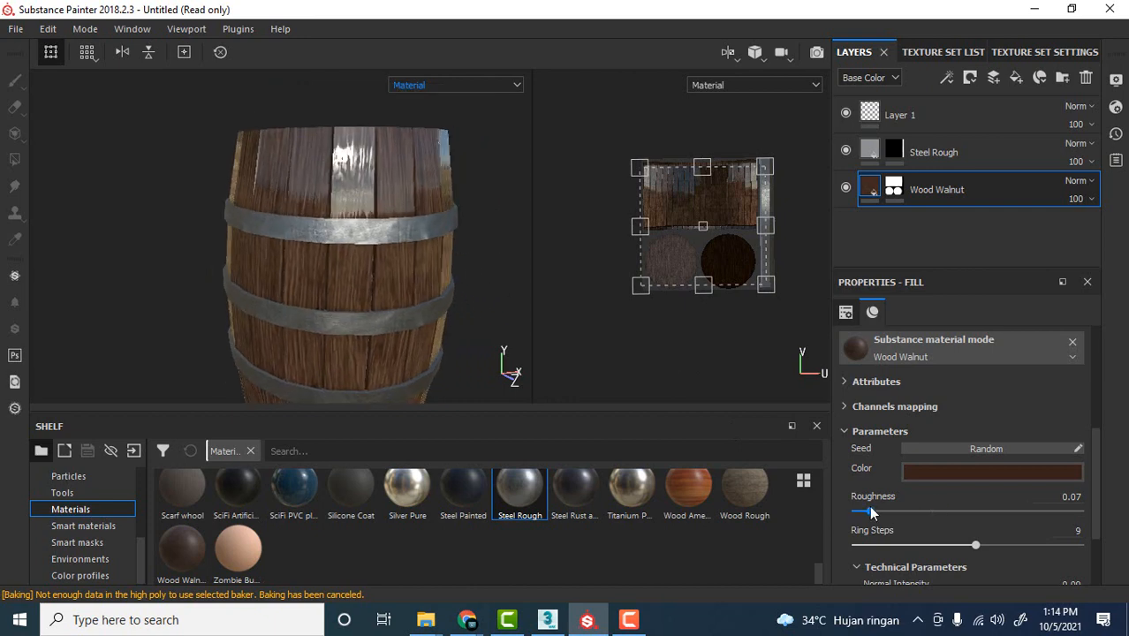
Step: Set the Wood Walnut fill's Roughness to 0.64 and its Ring Steps to 8
mouse_move(871, 509)
left_mouse_down()
mouse_move(1085, 530)
mouse_move(999, 526)
mouse_move(983, 544)
mouse_move(1028, 547)
mouse_move(959, 546)
mouse_move(1046, 545)
mouse_move(902, 546)
mouse_move(970, 544)
mouse_move(950, 544)
mouse_move(960, 546)
left_mouse_up()
scroll(917, 428, "down", 2)
mouse_move(401, 301)
left_mouse_down("alt")
mouse_move(402, 272)
mouse_move(461, 234)
left_mouse_up("alt")
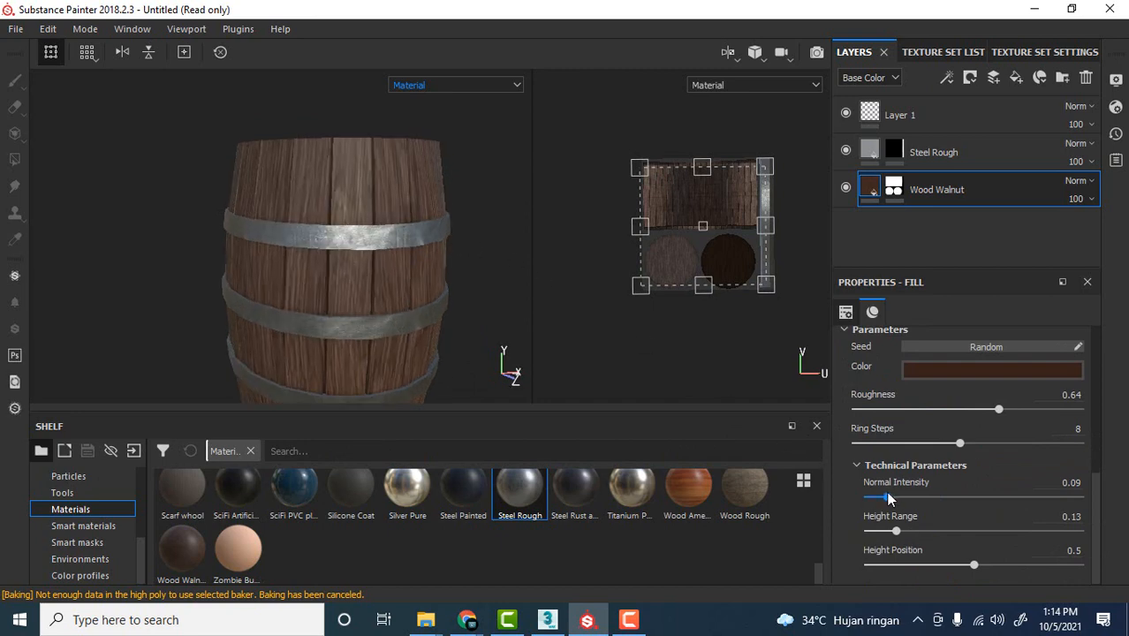
Step: Raise the Wood Walnut fill's Normal Intensity to 0.94 and check the grain relief on the staves
scroll(351, 231, "up", 2)
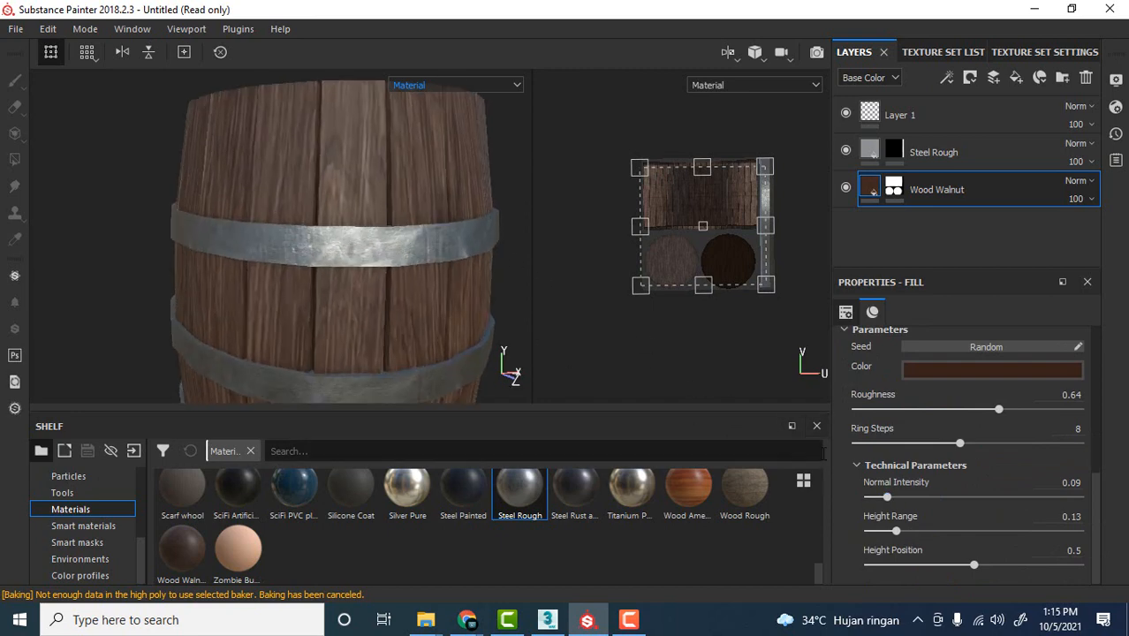
left_click_drag(888, 497, 1045, 518)
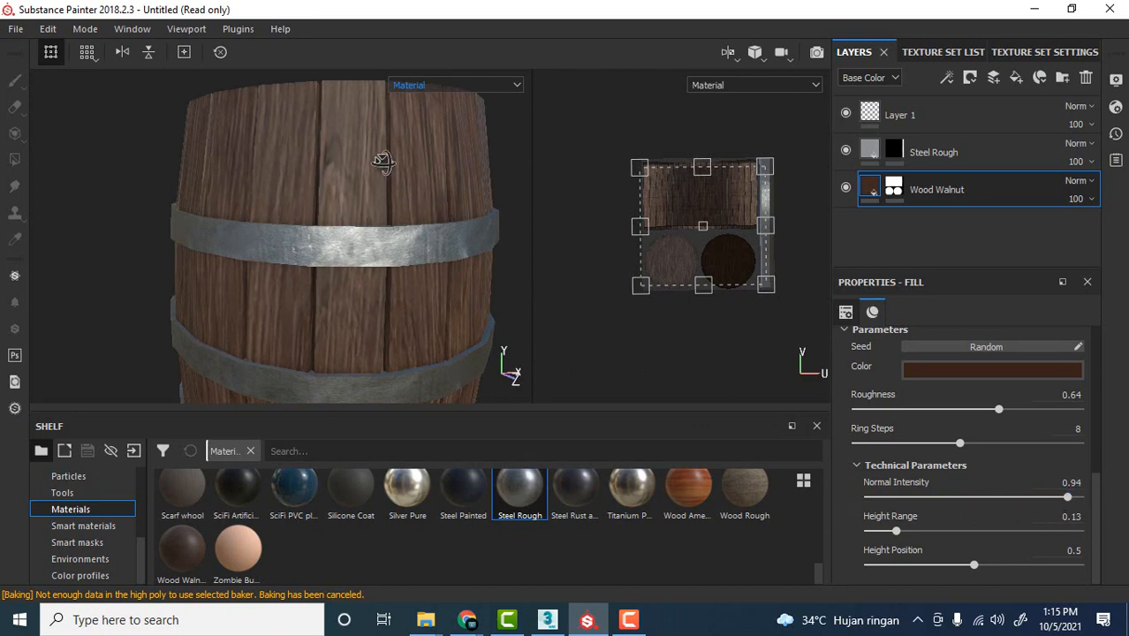
mouse_move(378, 165)
left_mouse_down("alt")
mouse_move(466, 171)
mouse_move(380, 170)
left_mouse_up("alt")
scroll(380, 170, "down", 2)
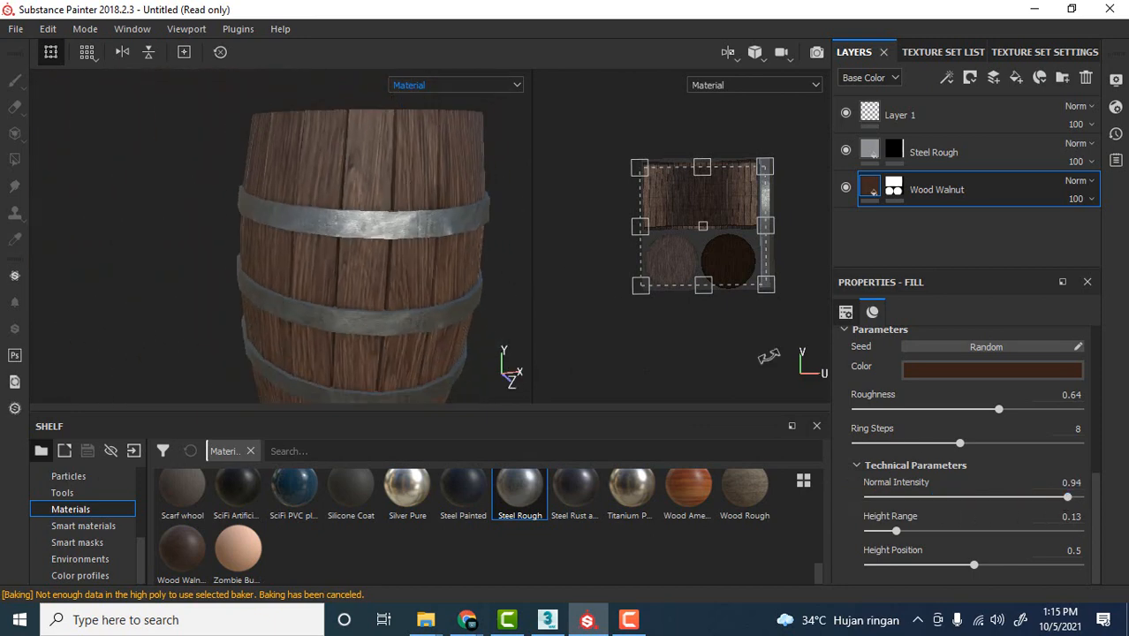
Step: Fine-tune the Wood Walnut fill's Normal Intensity to 0.83 and check the grain on the whole barrel
left_click_drag(1074, 500, 1088, 519)
left_click_drag(941, 519, 1052, 520)
scroll(415, 146, "up", 3)
scroll(313, 155, "down", 1)
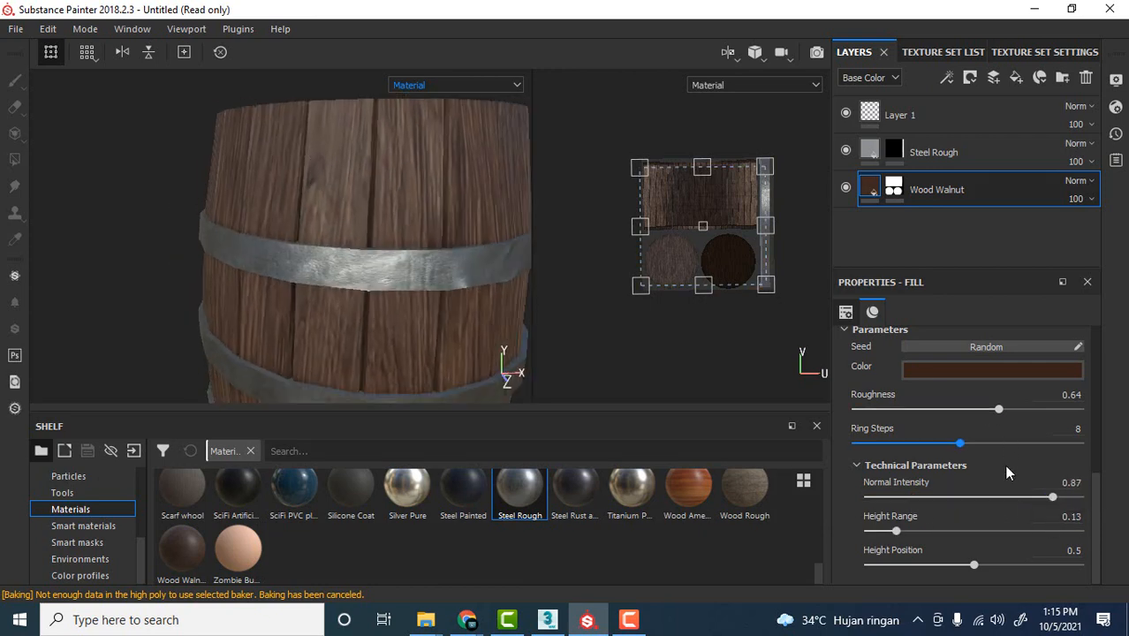
mouse_move(1052, 497)
left_mouse_down()
mouse_move(882, 499)
mouse_move(1095, 501)
mouse_move(933, 494)
mouse_move(1091, 498)
mouse_move(984, 497)
mouse_move(1059, 497)
left_mouse_up()
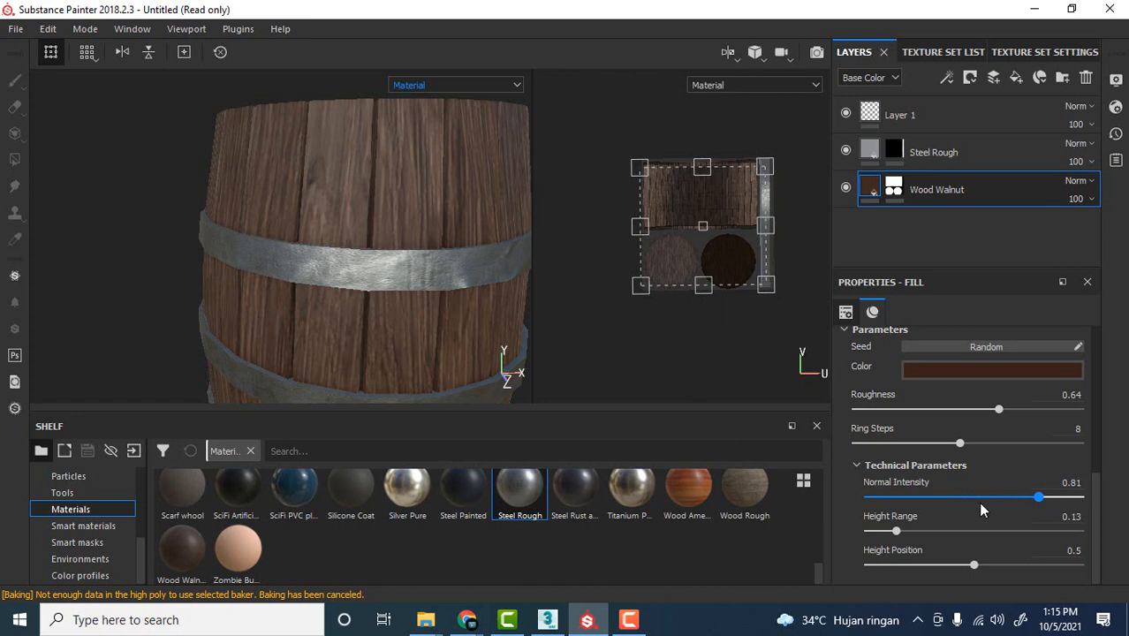
left_click_drag(981, 500, 1053, 512)
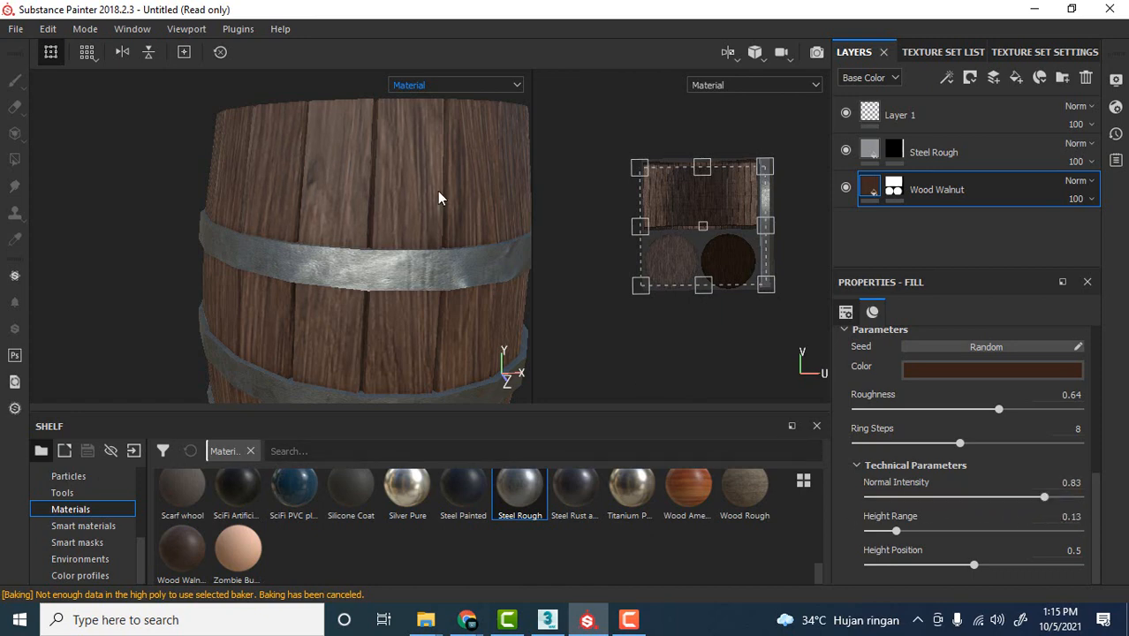
scroll(438, 193, "down", 3)
scroll(444, 202, "up", 2)
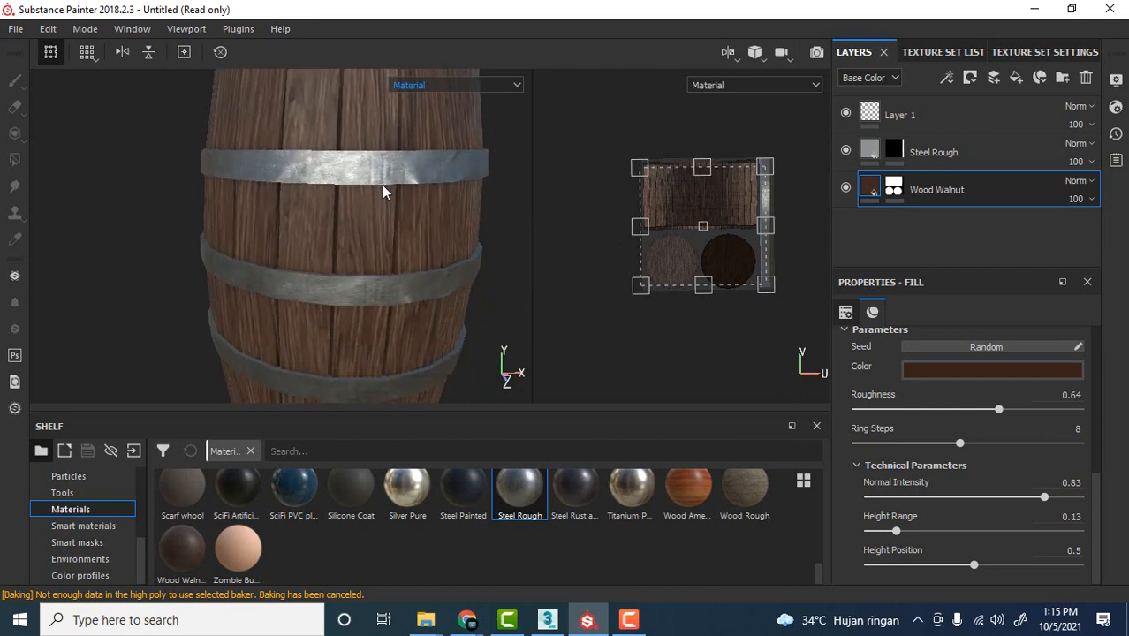
scroll(370, 210, "down", 4)
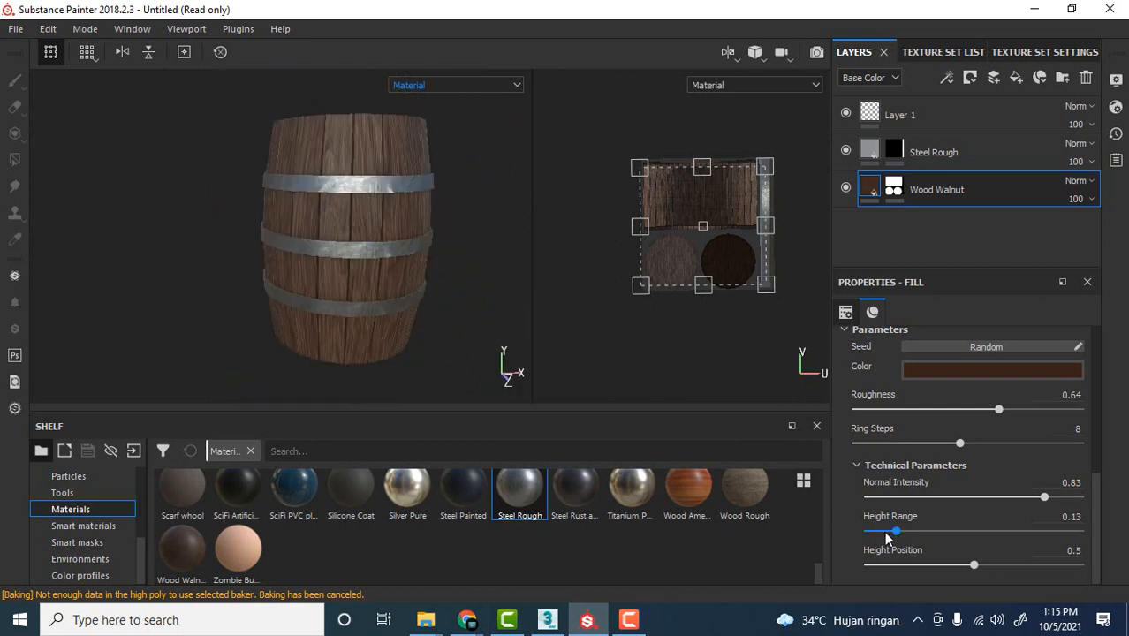
Step: Set the Wood Walnut fill's Height Range to 0.13 and its Height Position to 0.54
left_click_drag(934, 528, 896, 533)
mouse_move(973, 566)
left_mouse_down()
mouse_move(936, 565)
mouse_move(983, 566)
left_mouse_up()
mouse_move(491, 195)
left_mouse_down("alt")
mouse_move(464, 172)
mouse_move(461, 222)
mouse_move(406, 219)
mouse_move(427, 222)
left_mouse_up("alt")
scroll(406, 219, "up", 3)
middle_click_drag(426, 225, 441, 191, "alt")
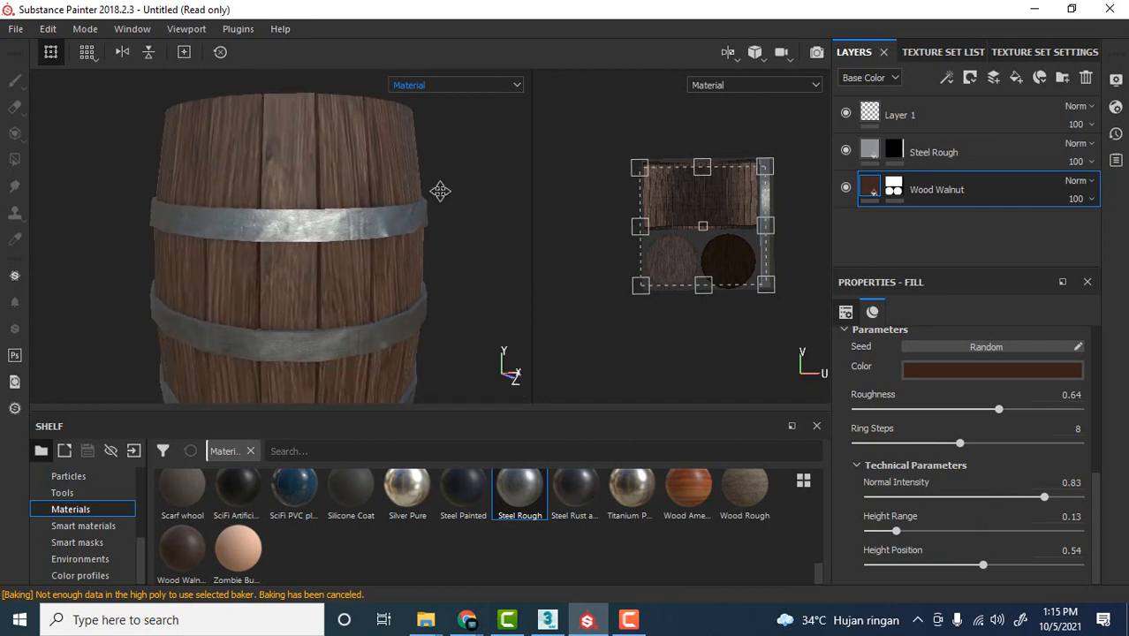
scroll(440, 191, "down", 2)
Step: Raise the Wood Walnut fill's Normal Intensity to 1, comparing the grain in the Normal channel and the material view
left_click(437, 83)
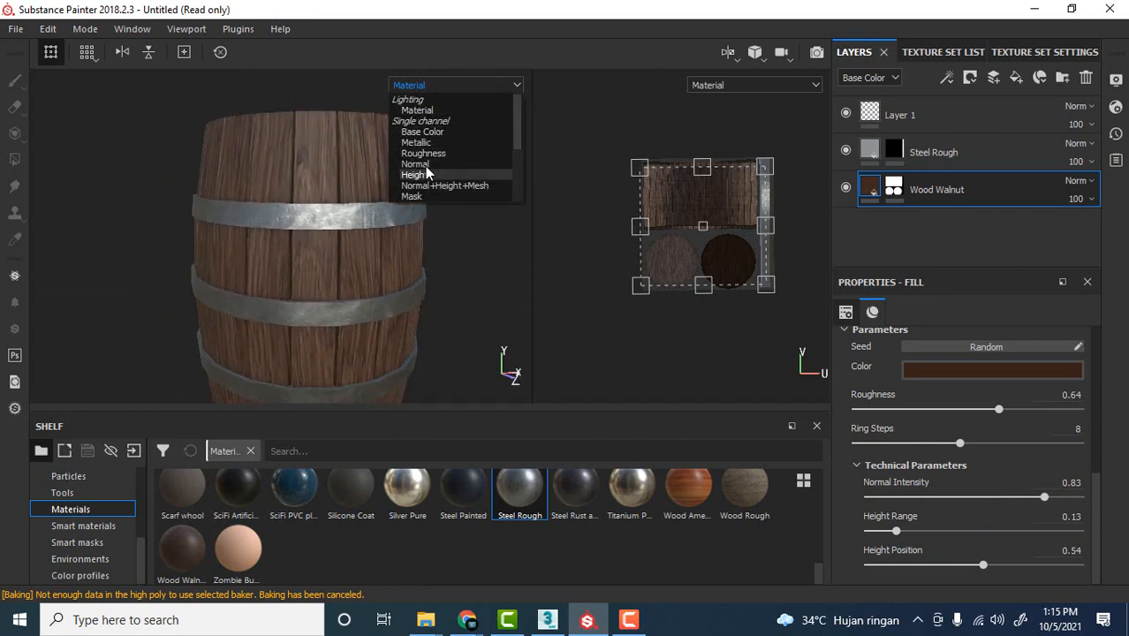
left_click(425, 166)
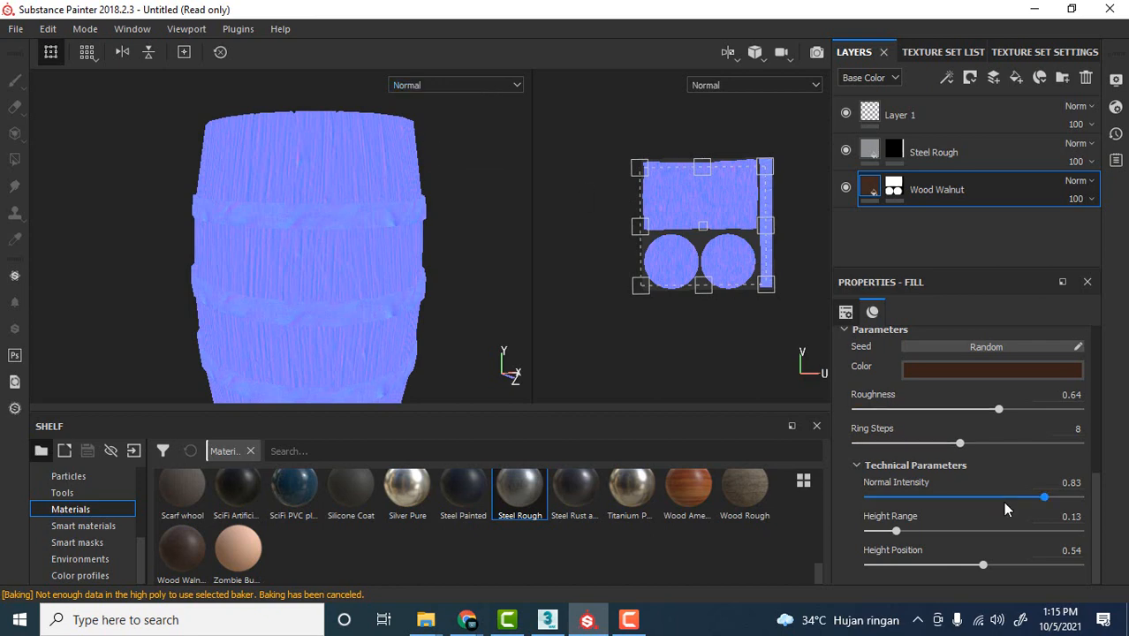
scroll(393, 221, "up", 2)
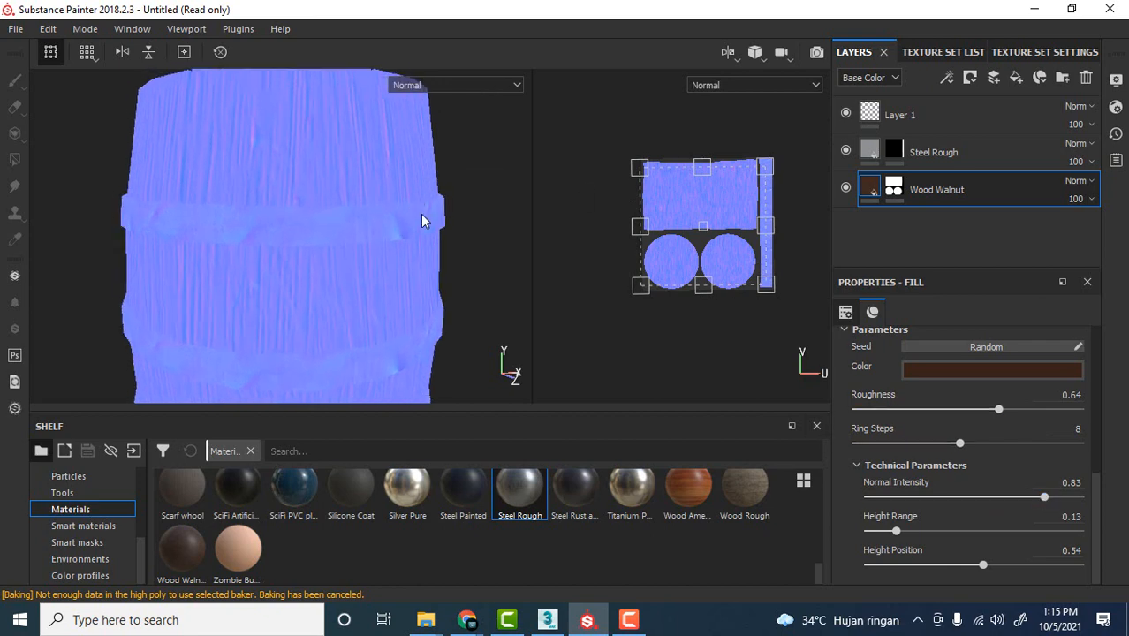
left_click_drag(1045, 501, 1106, 516)
left_click_drag(418, 157, 386, 170, "alt")
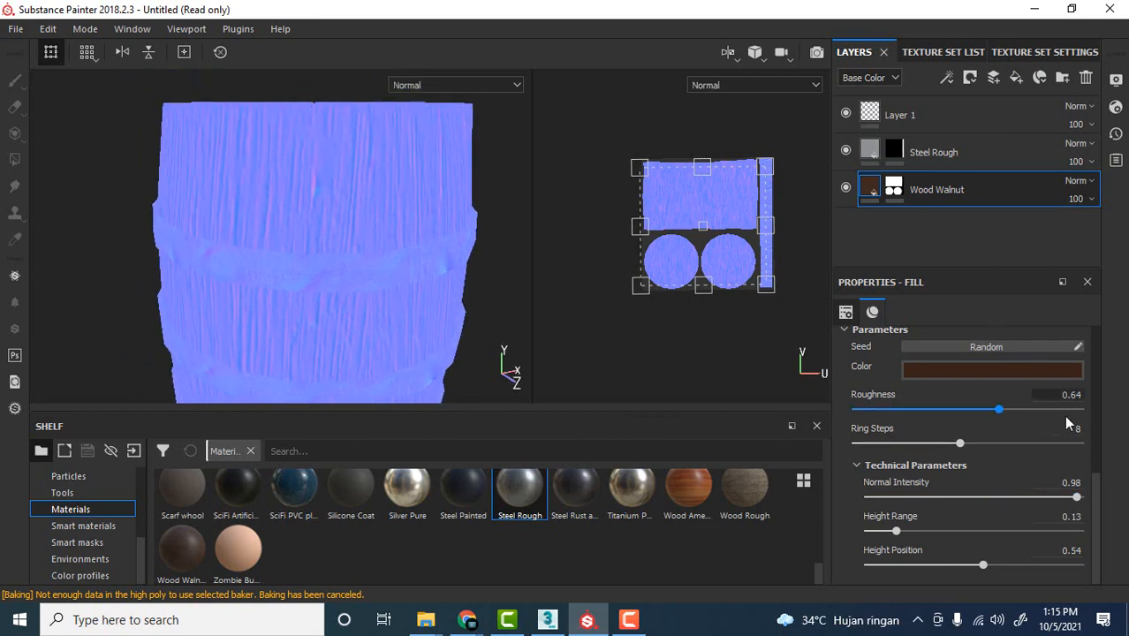
mouse_move(1076, 497)
left_mouse_down()
mouse_move(965, 497)
mouse_move(1095, 497)
left_mouse_up()
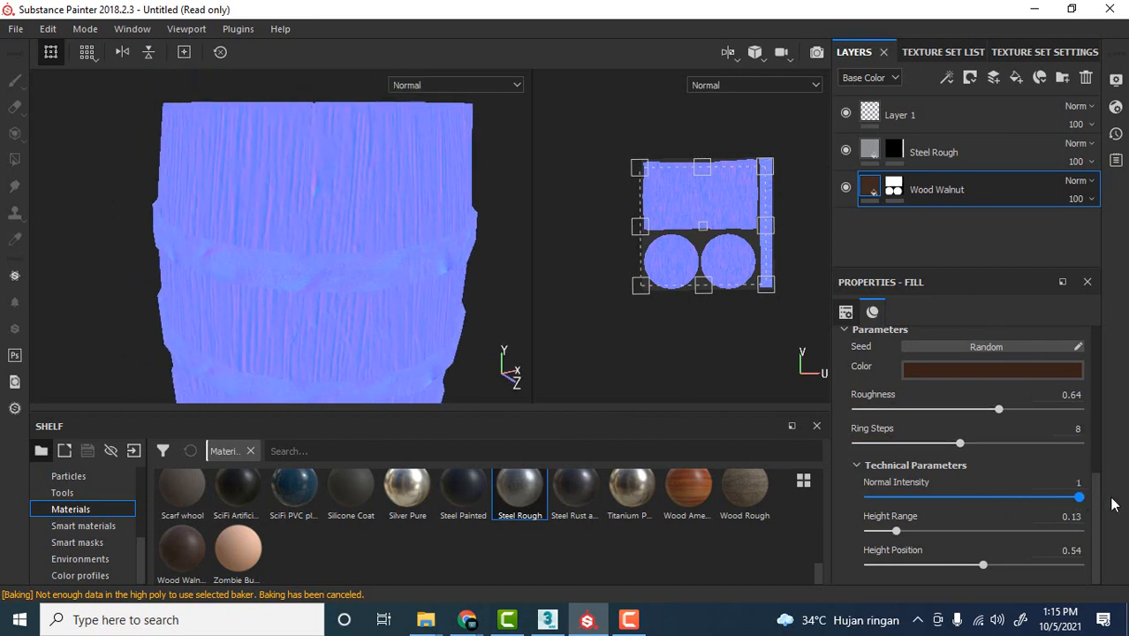
key("m")
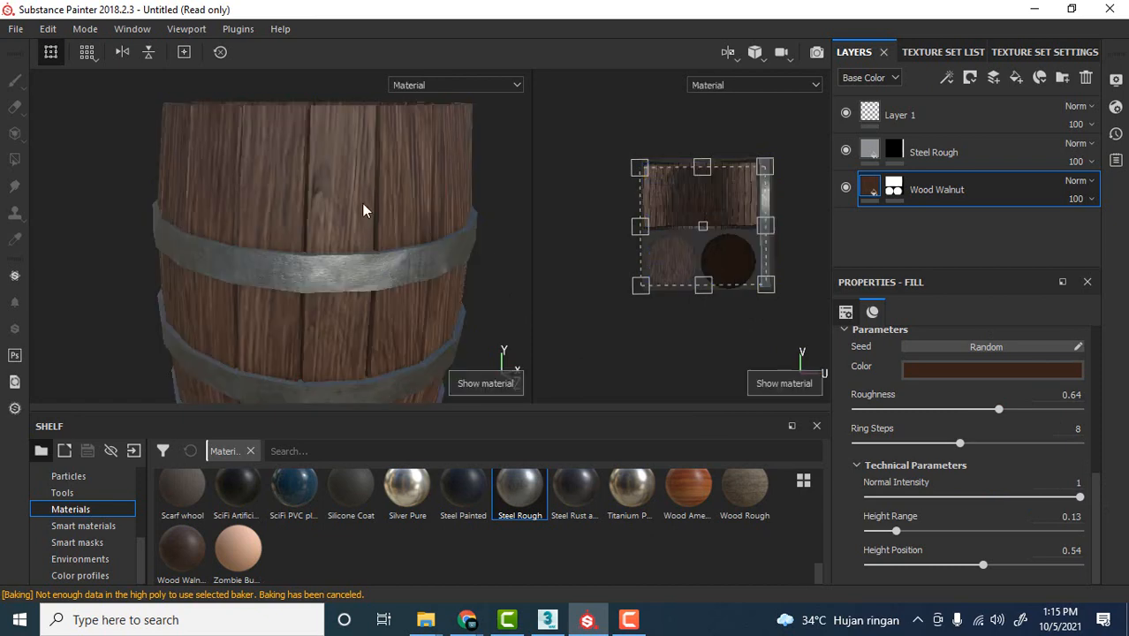
left_click_drag(931, 497, 1082, 522)
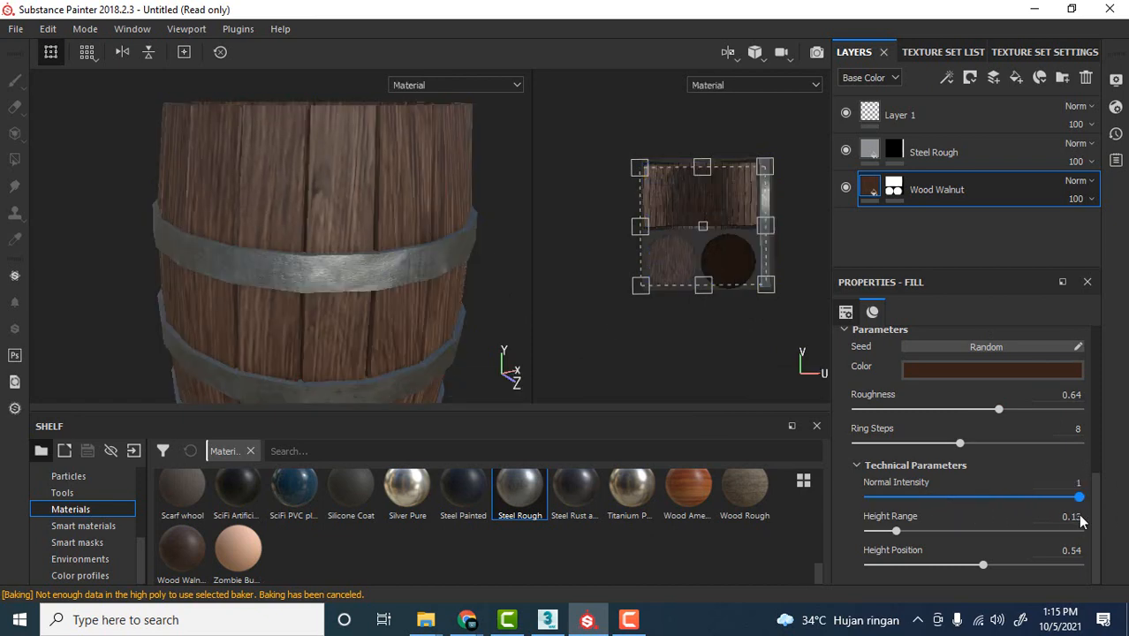
Step: Inspect the barrel's Normal and Base Color channels and return to the material view
left_click(510, 86)
left_click(416, 164)
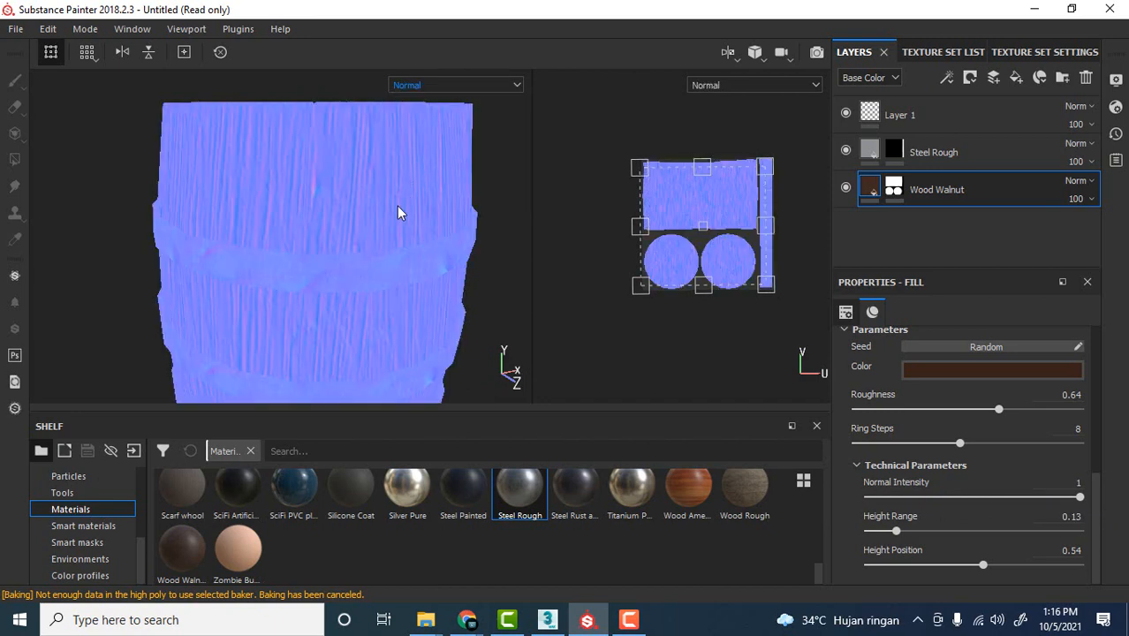
scroll(397, 206, "down", 5)
left_click_drag(400, 179, 452, 172, "alt")
left_click(442, 87)
left_click(427, 132)
key("m")
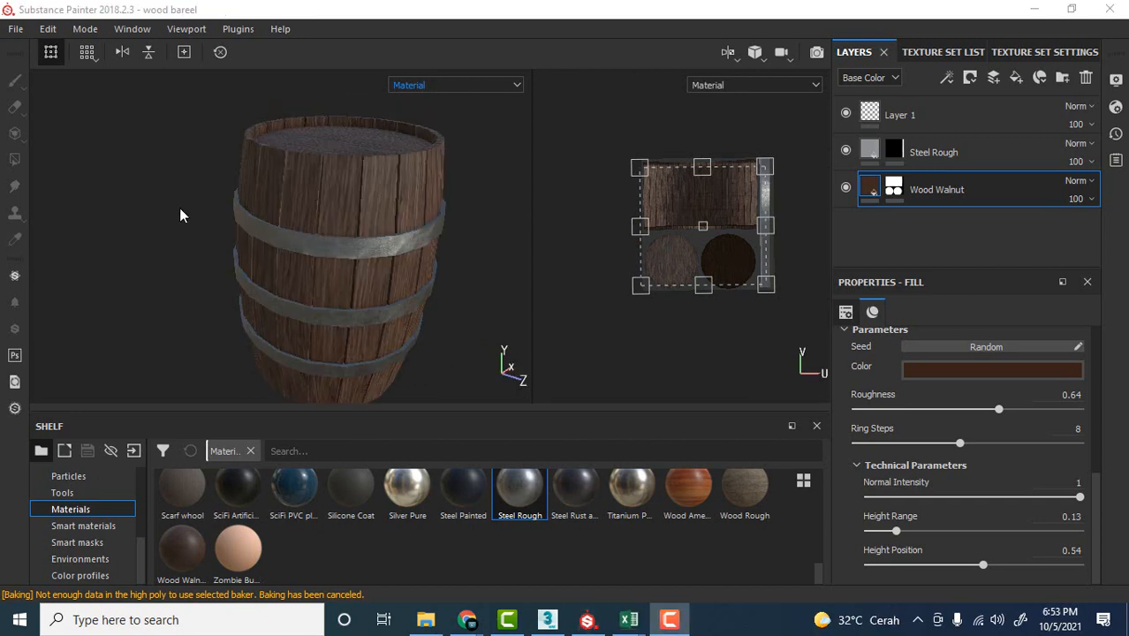
Step: Examine the barrel's lid, staves and hoops up close from several angles in the material view
left_click_drag(181, 214, 250, 230, "alt")
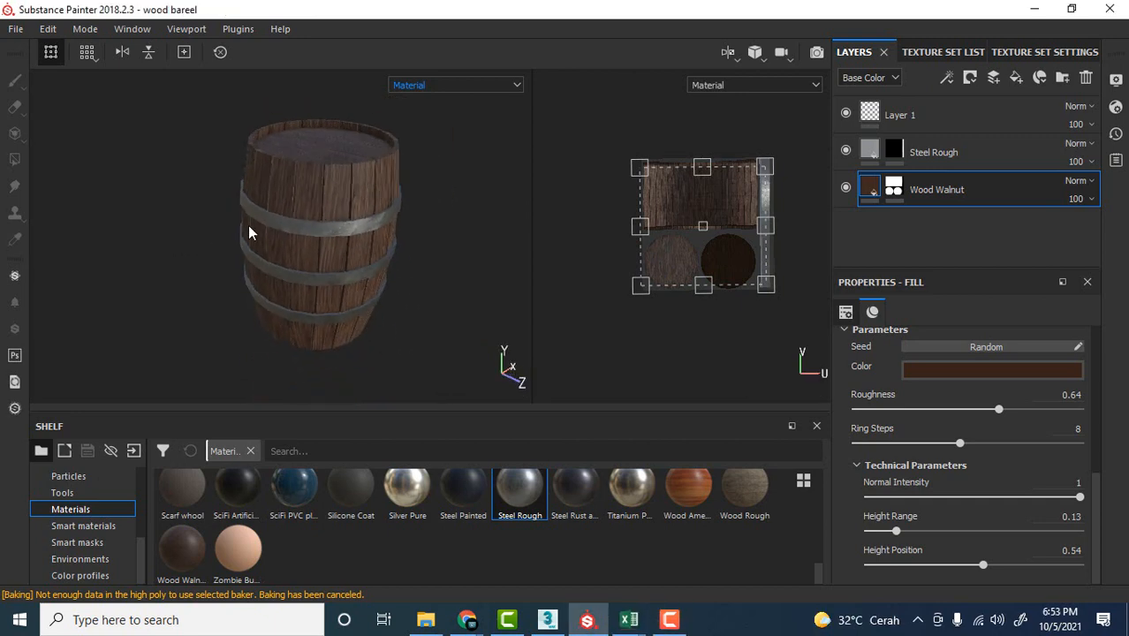
scroll(250, 227, "up", 3)
left_click_drag(332, 202, 314, 299, "alt")
scroll(283, 143, "down", 1)
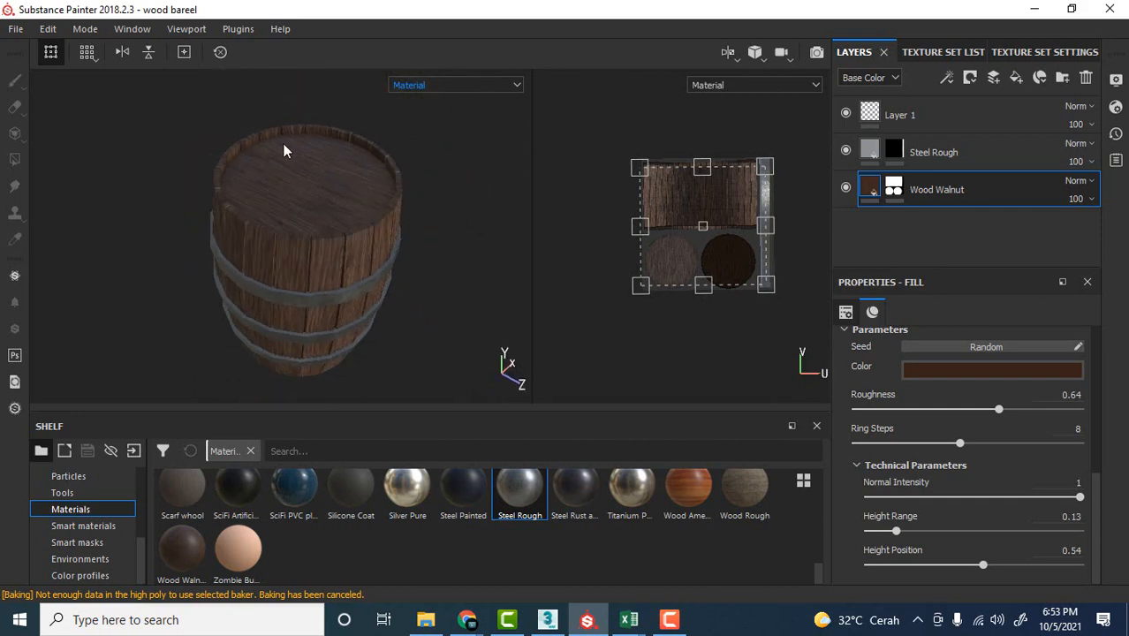
scroll(281, 150, "up", 5)
left_click_drag(276, 157, 300, 162, "alt")
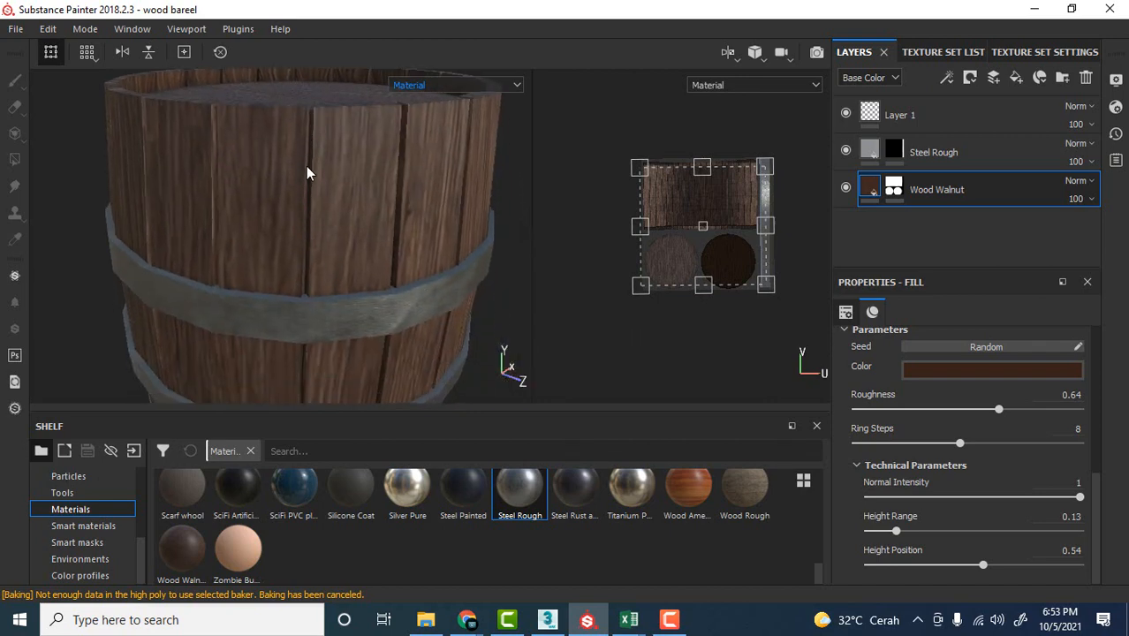
left_click_drag(295, 235, 204, 154, "alt")
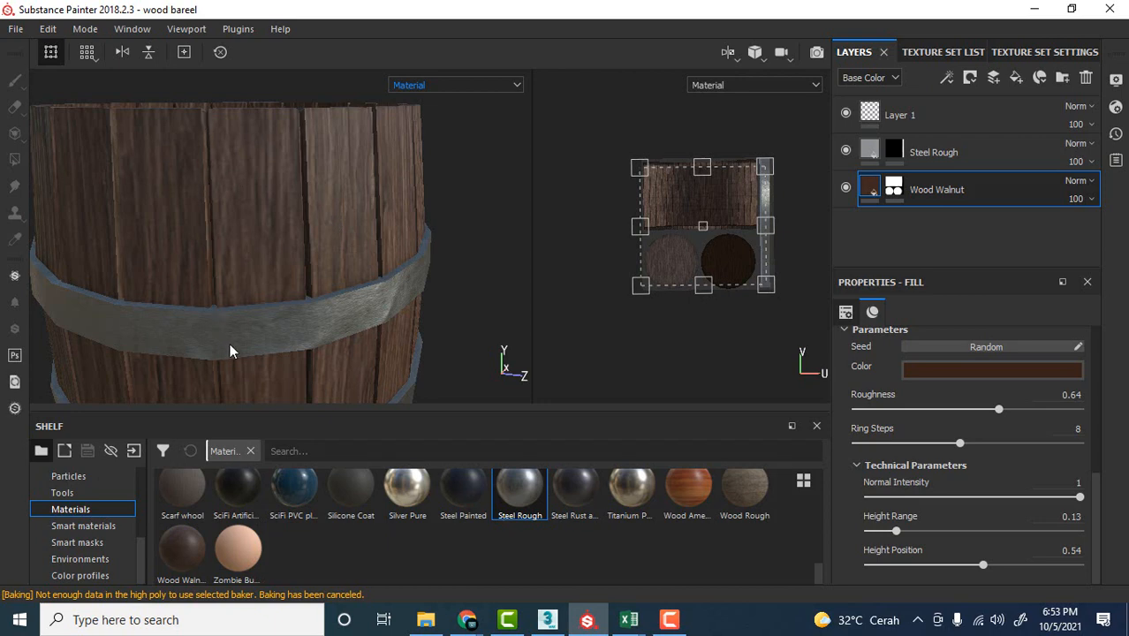
left_click_drag(229, 351, 348, 298, "alt")
Step: Inspect the staves and hoops in the Base Color channel and compare them with the full material view of the barrel
left_click(449, 84)
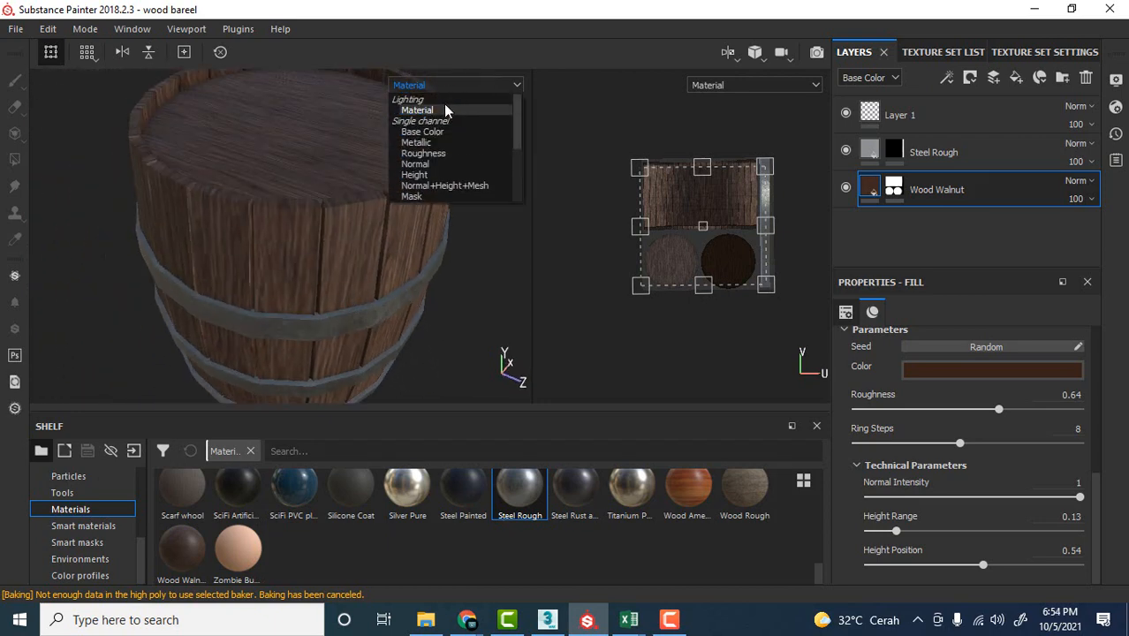
left_click(438, 135)
left_click_drag(357, 287, 330, 231, "alt")
scroll(330, 230, "up", 1)
middle_click_drag(329, 228, 329, 199, "alt")
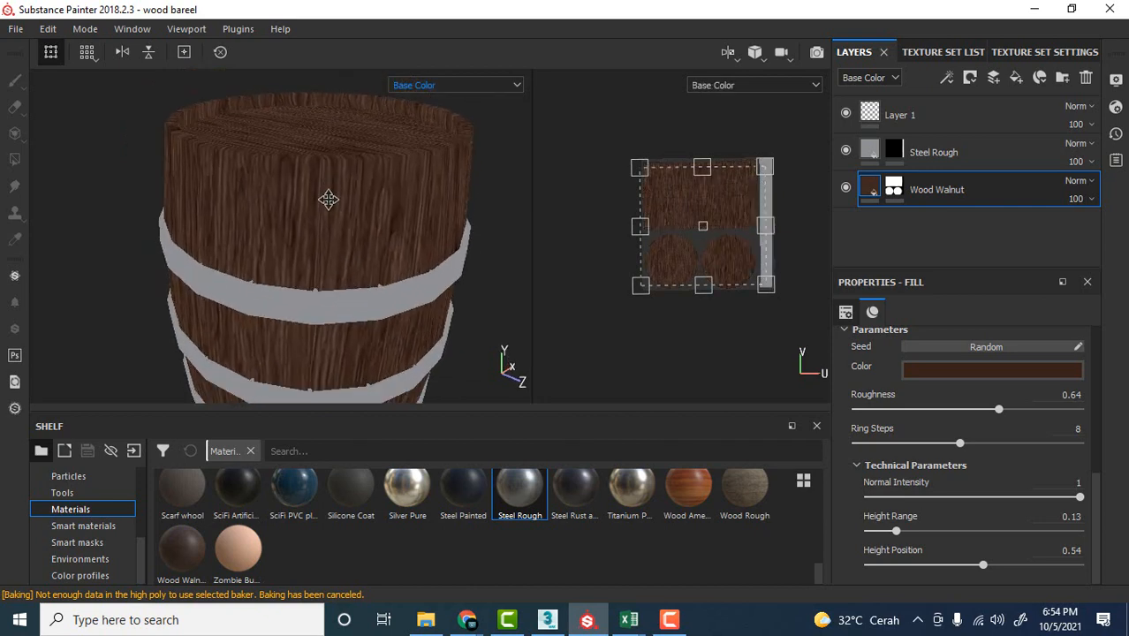
middle_click_drag(315, 357, 324, 212, "alt")
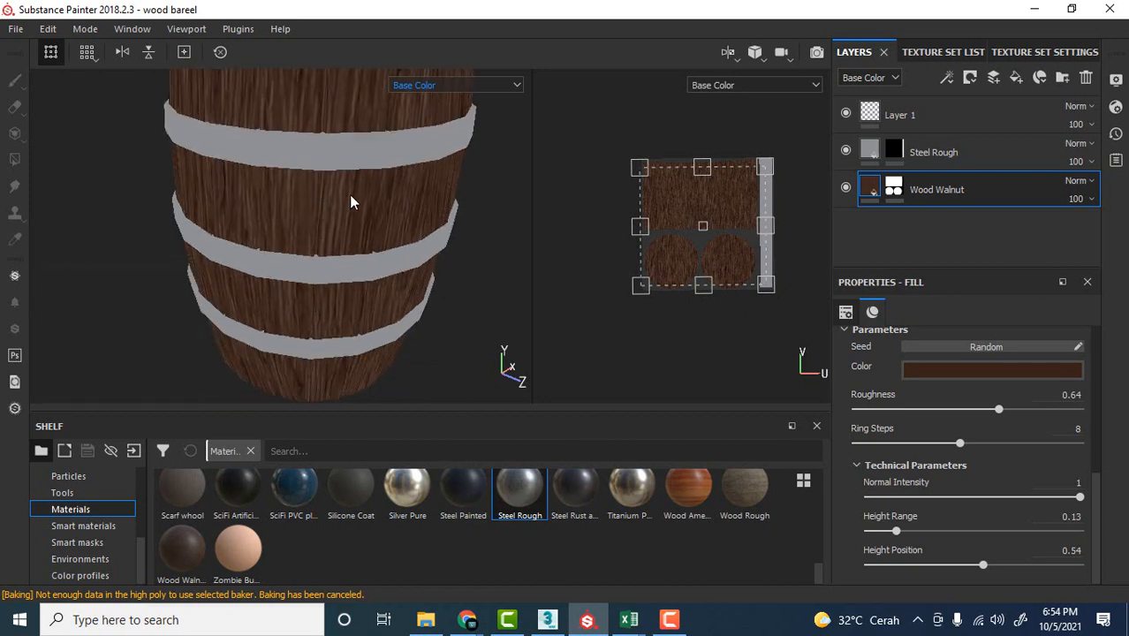
key("m")
left_click_drag(363, 224, 367, 221, "alt")
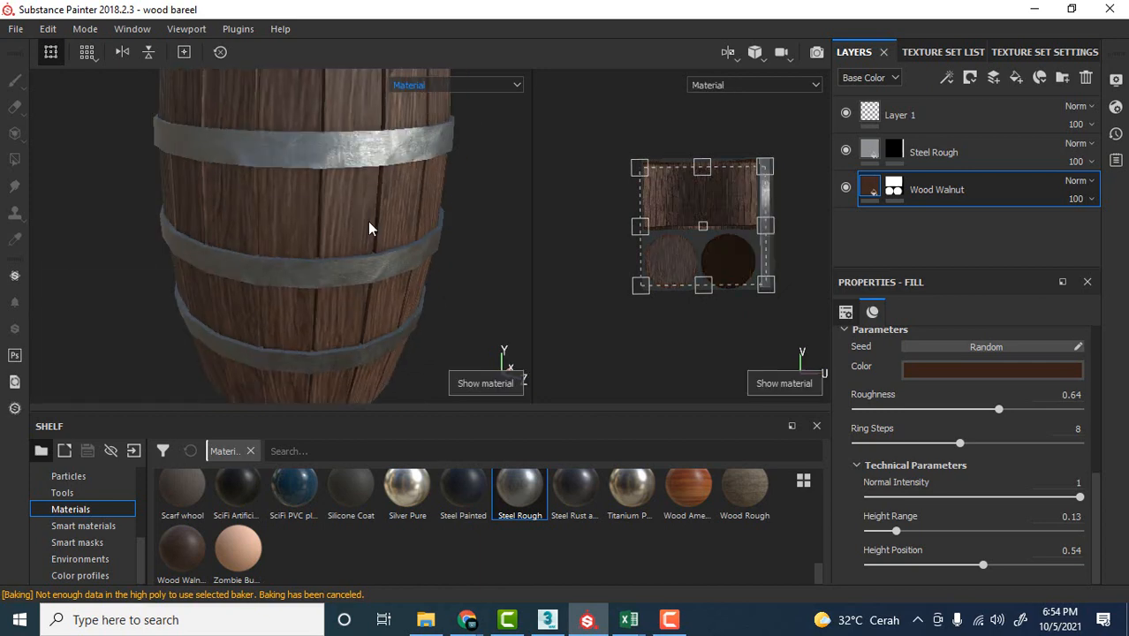
scroll(367, 221, "down", 2)
middle_click_drag(385, 186, 437, 252, "alt")
left_click_drag(436, 252, 449, 274, "alt")
middle_click_drag(451, 193, 454, 224, "alt")
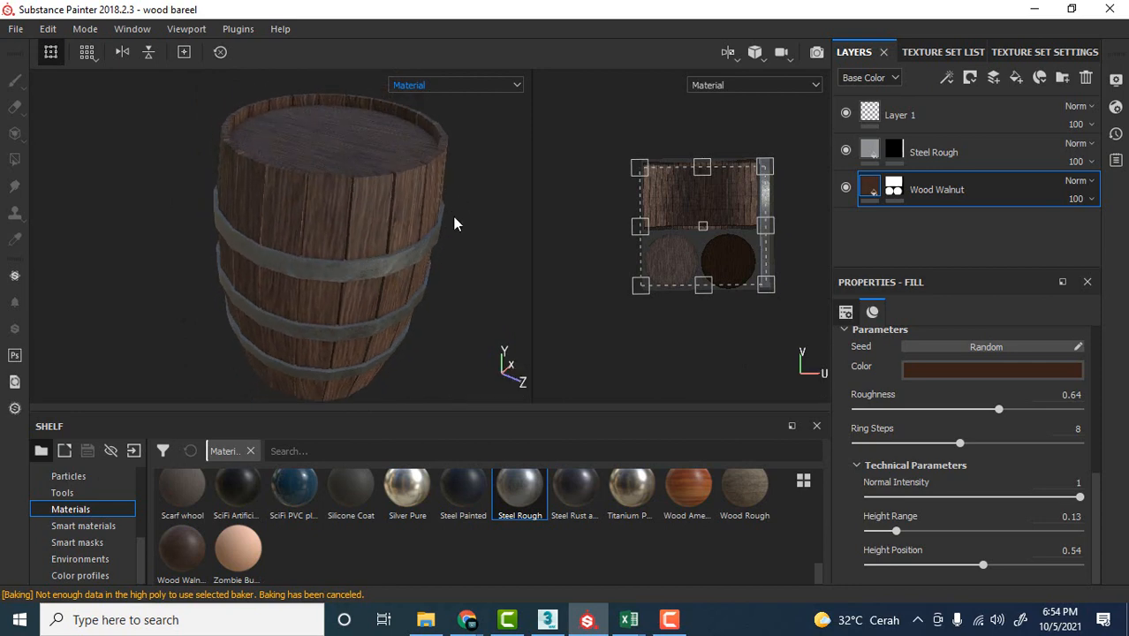
left_click_drag(454, 208, 455, 201, "alt")
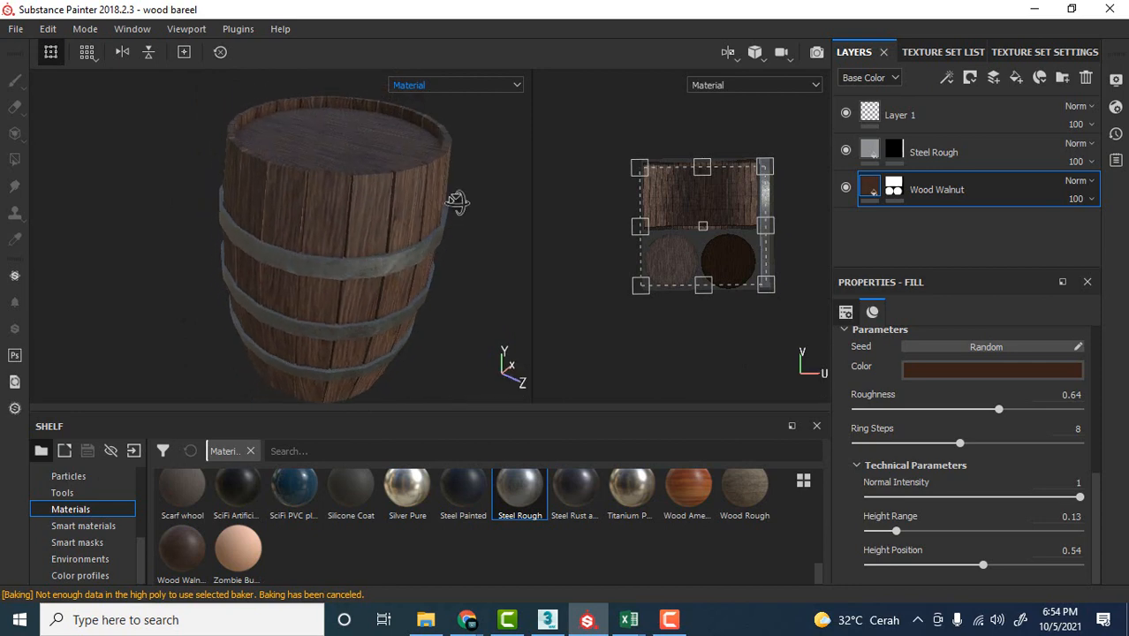
Step: Add a new fill layer directly above the Steel Rough layer and check how it covers the barrel
left_click(996, 155)
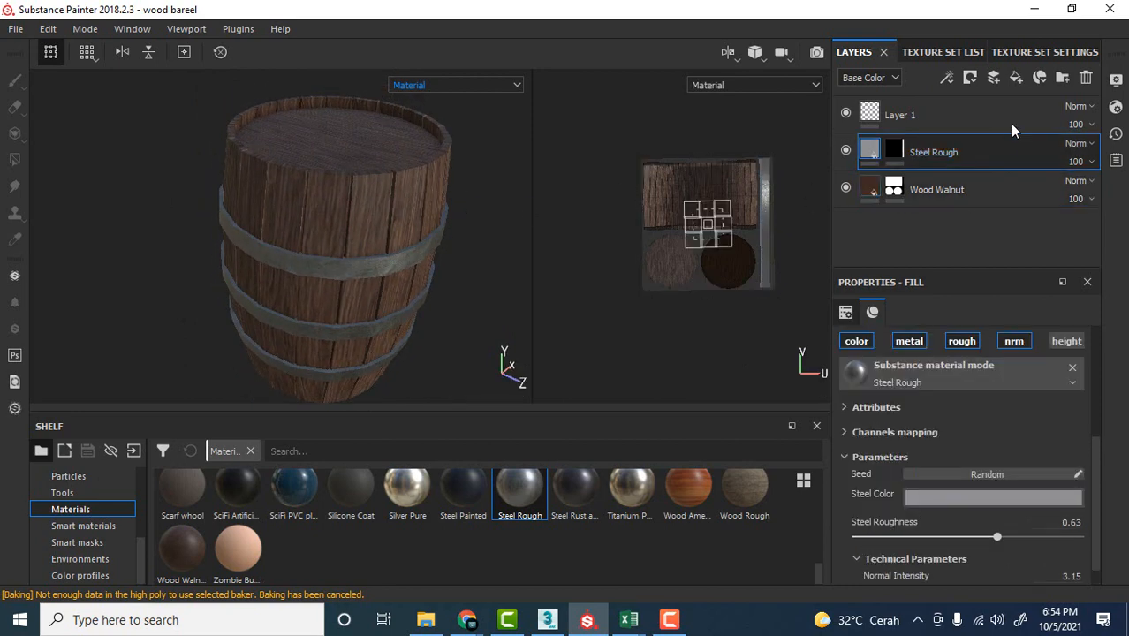
left_click(1017, 79)
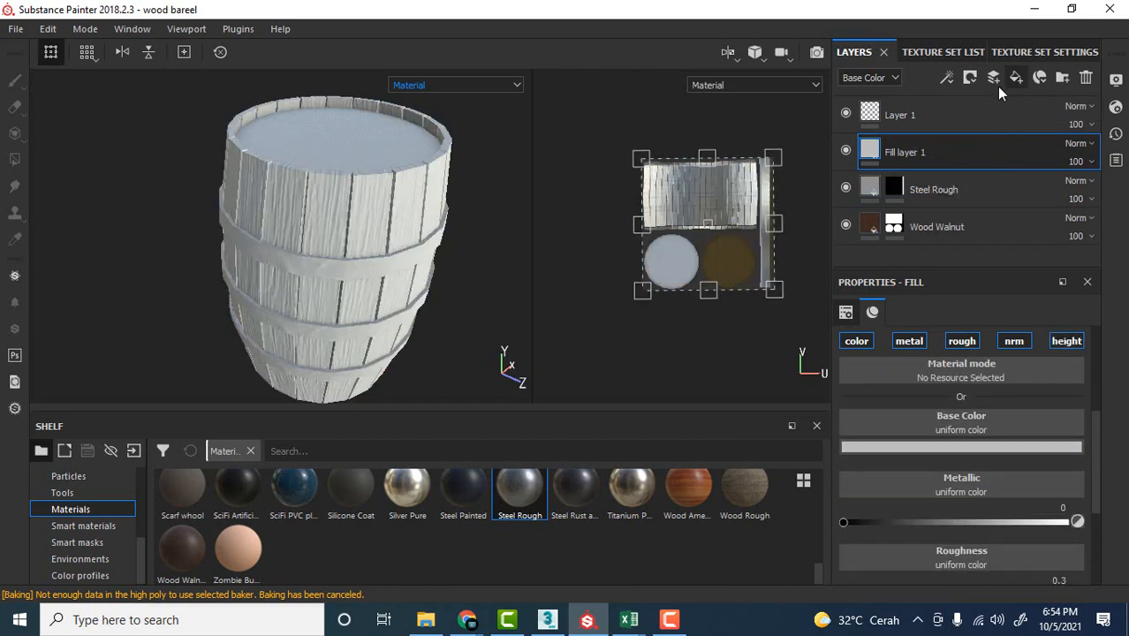
left_click_drag(423, 240, 348, 204, "alt")
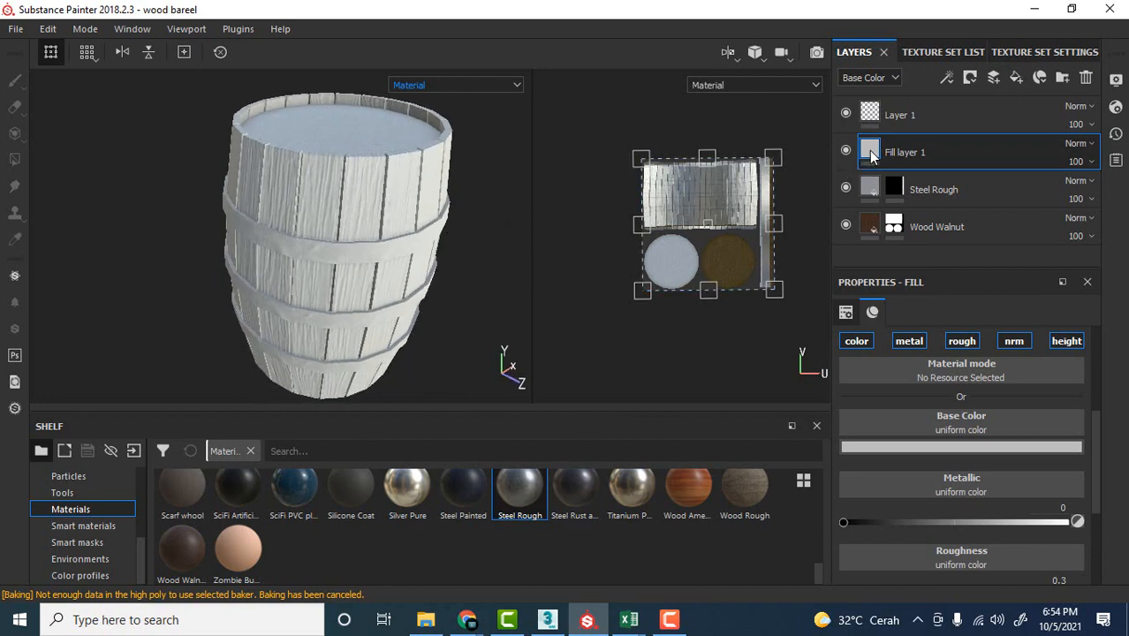
Step: Set the new fill layer's Base Color to a dark grey with R 0.038, G 0.037 and B 0.037
left_click(884, 446)
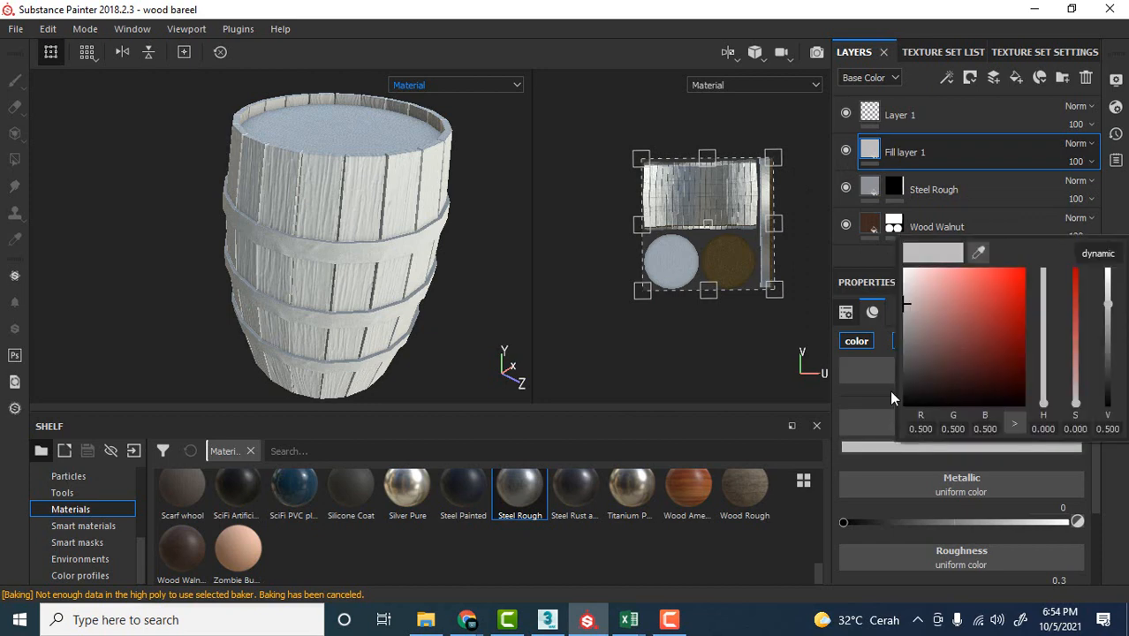
mouse_move(904, 371)
left_mouse_down()
mouse_move(907, 350)
mouse_move(907, 397)
mouse_move(904, 375)
left_mouse_up()
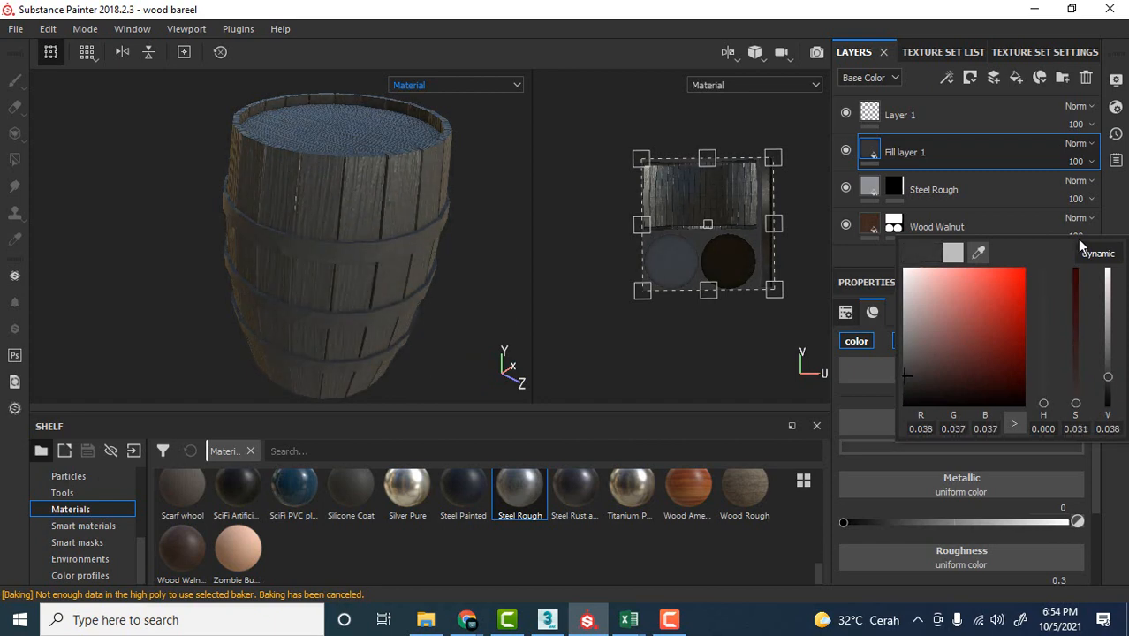
left_click(666, 368)
left_click_drag(470, 305, 475, 295, "alt")
scroll(978, 480, "down", 3)
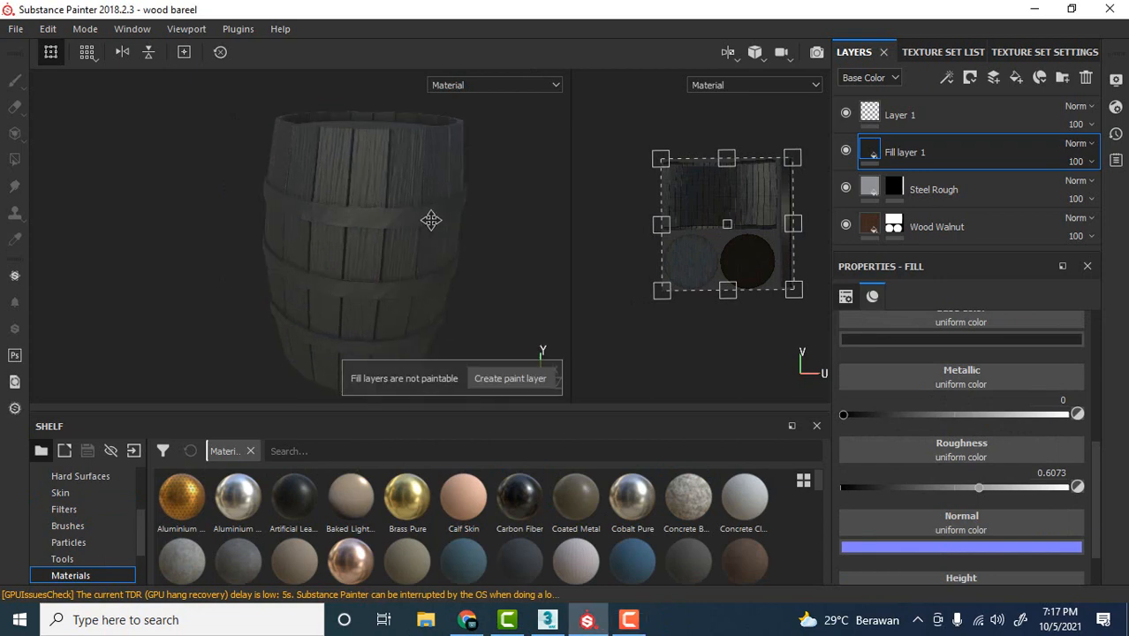
mouse_move(430, 220)
left_mouse_down("alt")
mouse_move(444, 237)
mouse_move(443, 210)
mouse_move(453, 228)
mouse_move(435, 214)
left_mouse_up("alt")
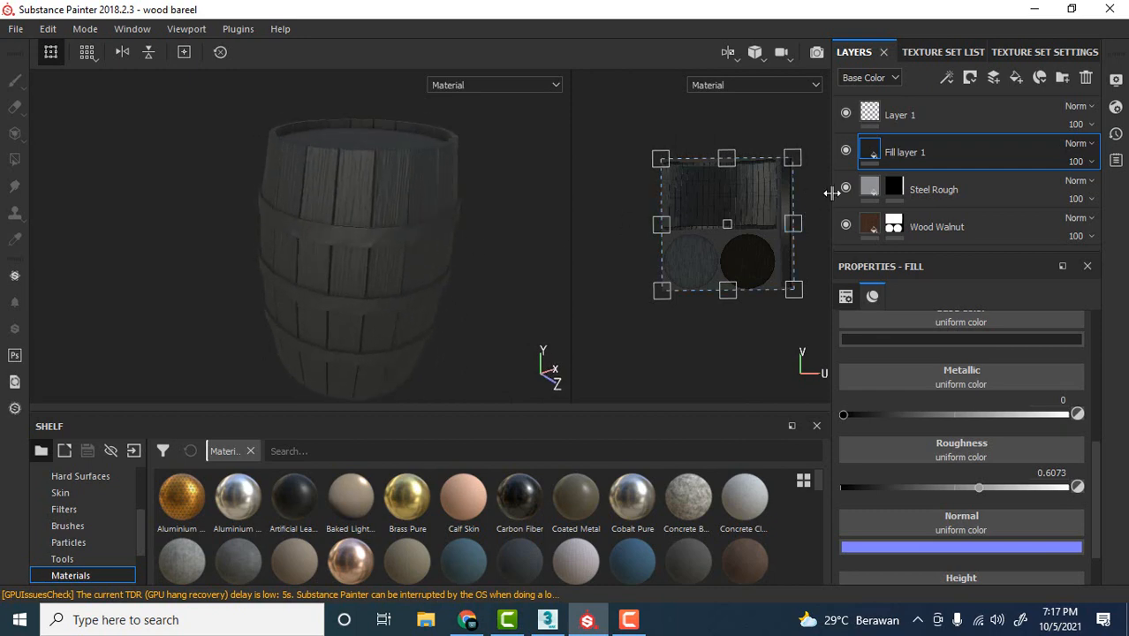
Step: Hide the Wood Walnut and Steel Rough layers and examine the barrel with only the dark grey fill
left_click(846, 226)
left_click_drag(497, 254, 488, 223, "alt")
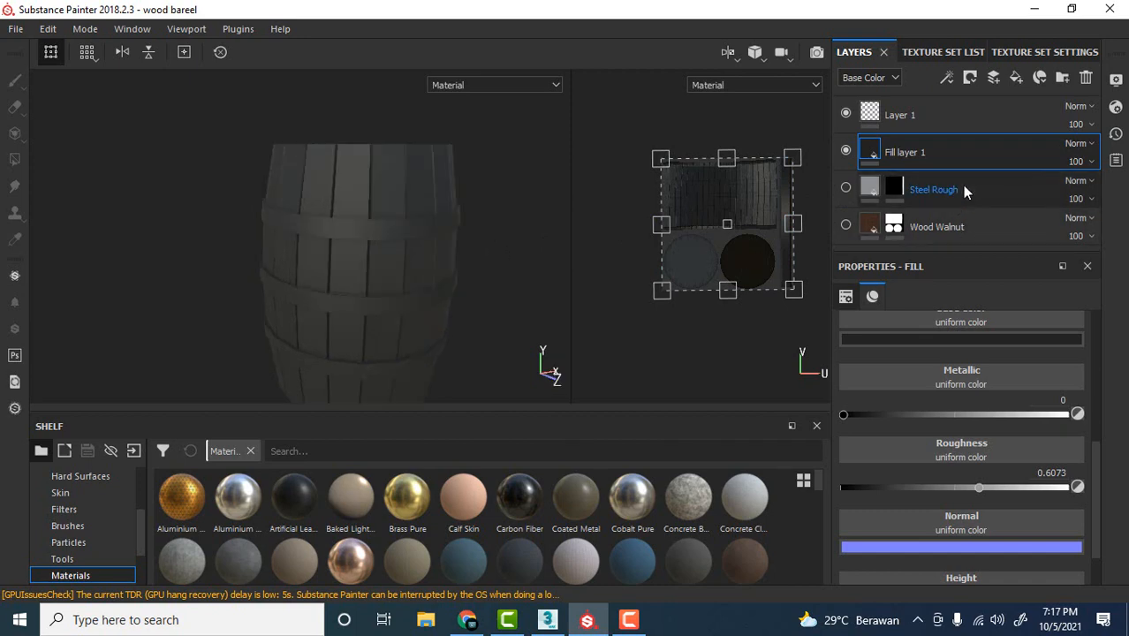
left_click_drag(389, 249, 383, 273, "alt")
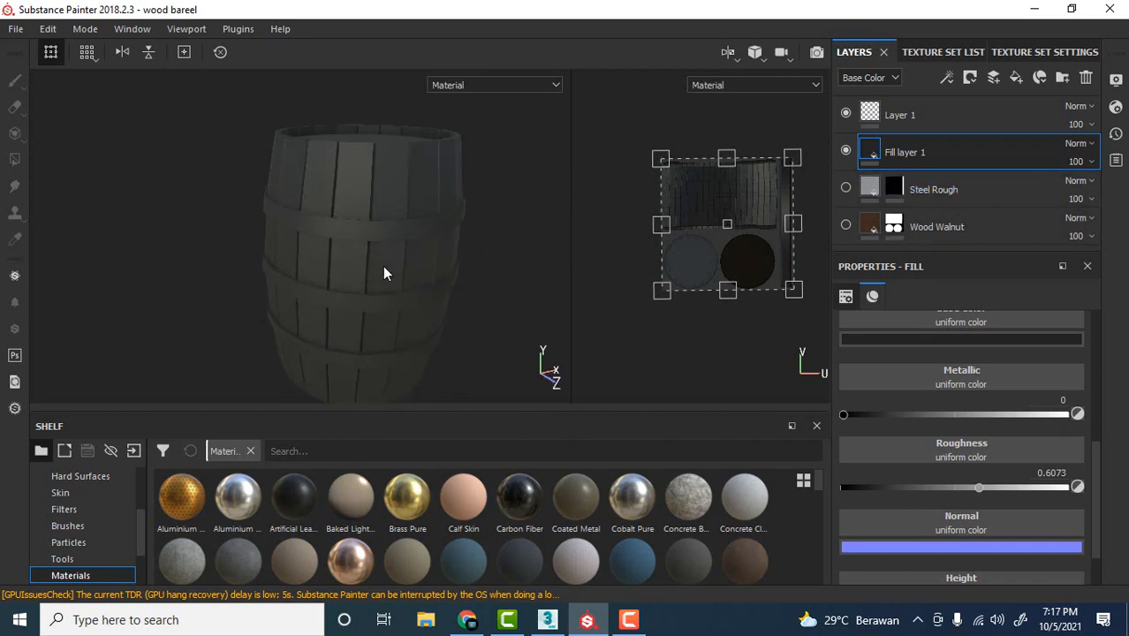
left_click(846, 152)
left_click_drag(431, 227, 489, 213, "alt")
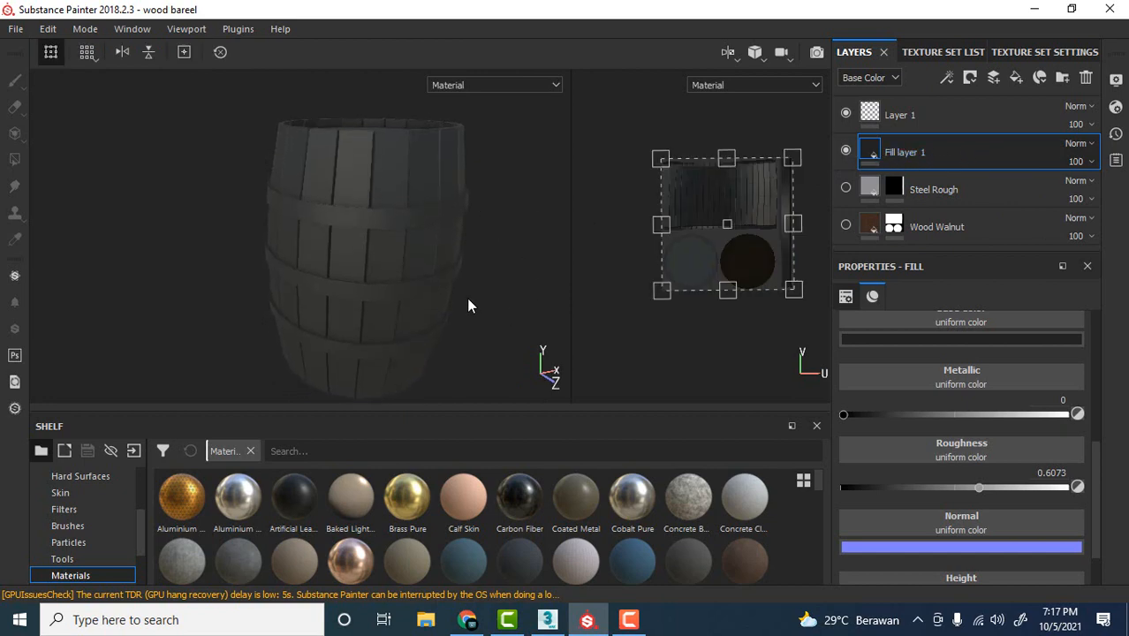
left_click_drag(467, 301, 463, 292, "alt")
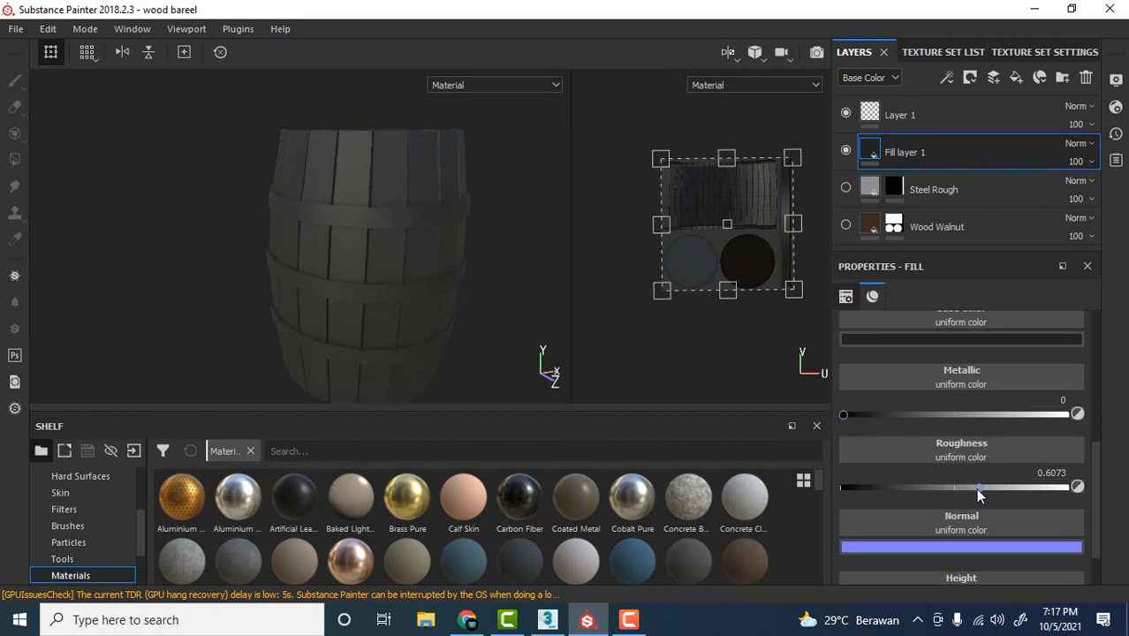
Step: Lower the dark grey fill's Roughness to 0 and check the reflections around the barrel
left_click_drag(979, 495, 839, 494)
left_click_drag(531, 289, 520, 263, "alt")
left_click_drag(370, 217, 420, 236, "alt")
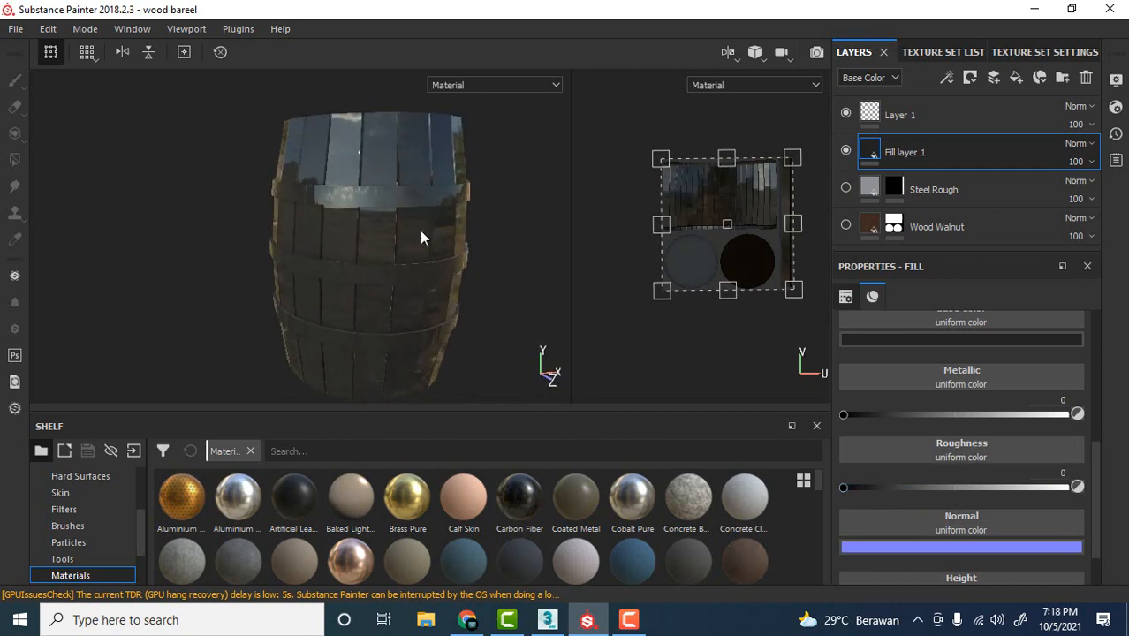
scroll(387, 195, "up", 3)
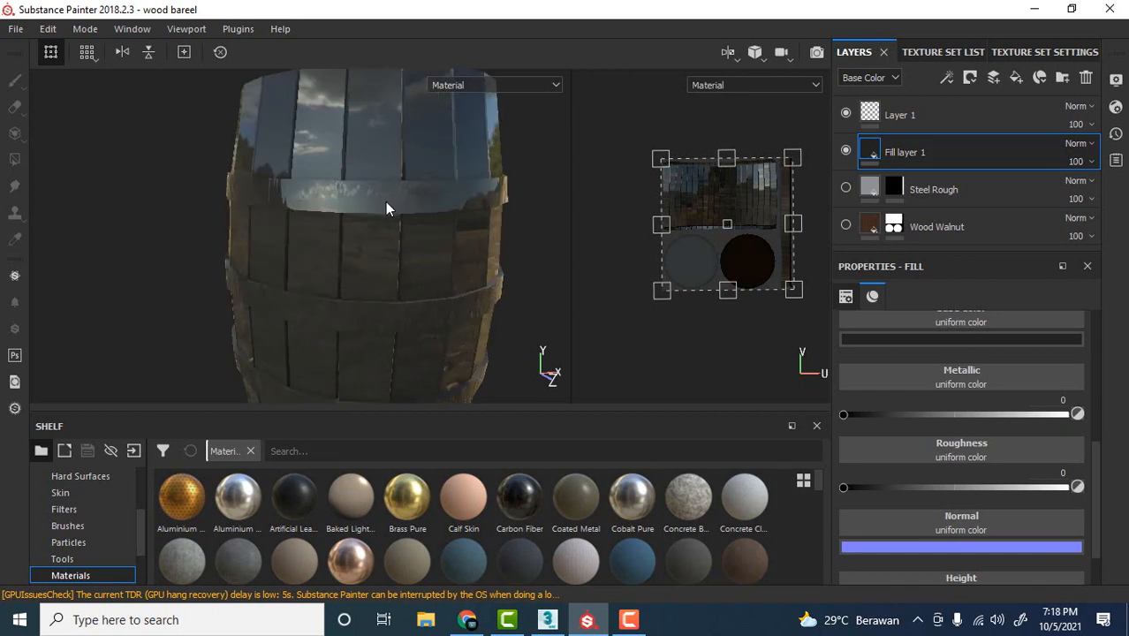
mouse_move(842, 487)
left_mouse_down()
mouse_move(934, 488)
mouse_move(833, 491)
left_mouse_up()
left_click(361, 257)
mouse_move(366, 231)
left_mouse_down("alt")
mouse_move(504, 266)
mouse_move(487, 229)
left_mouse_up("alt")
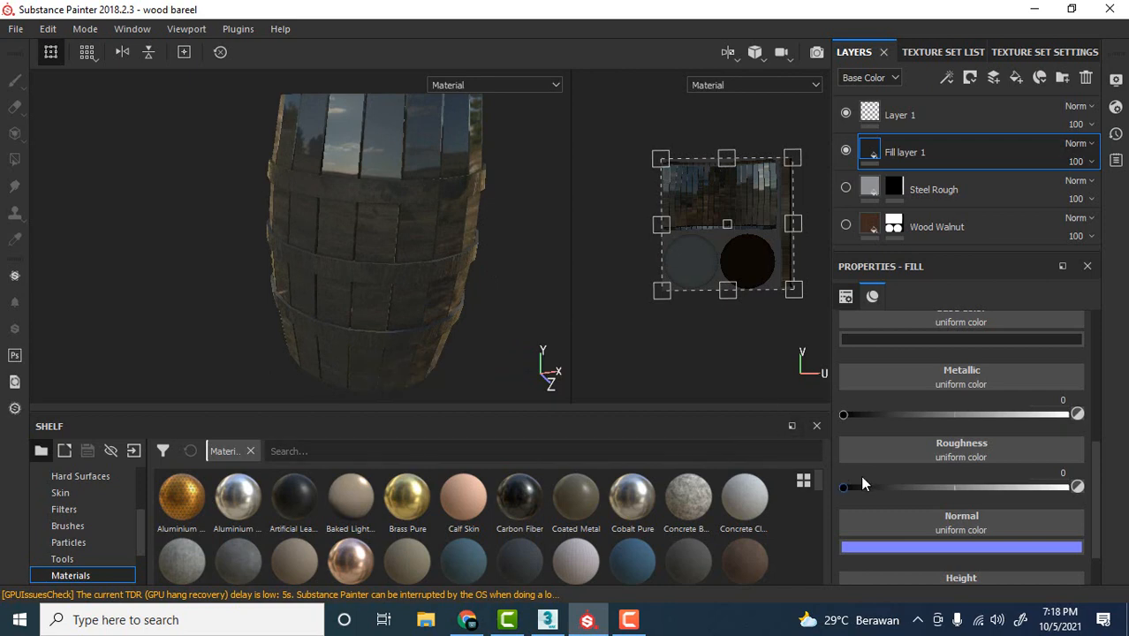
Step: Raise the dark grey fill's Roughness to 1 for a fully matte surface
left_click_drag(850, 485, 1017, 497)
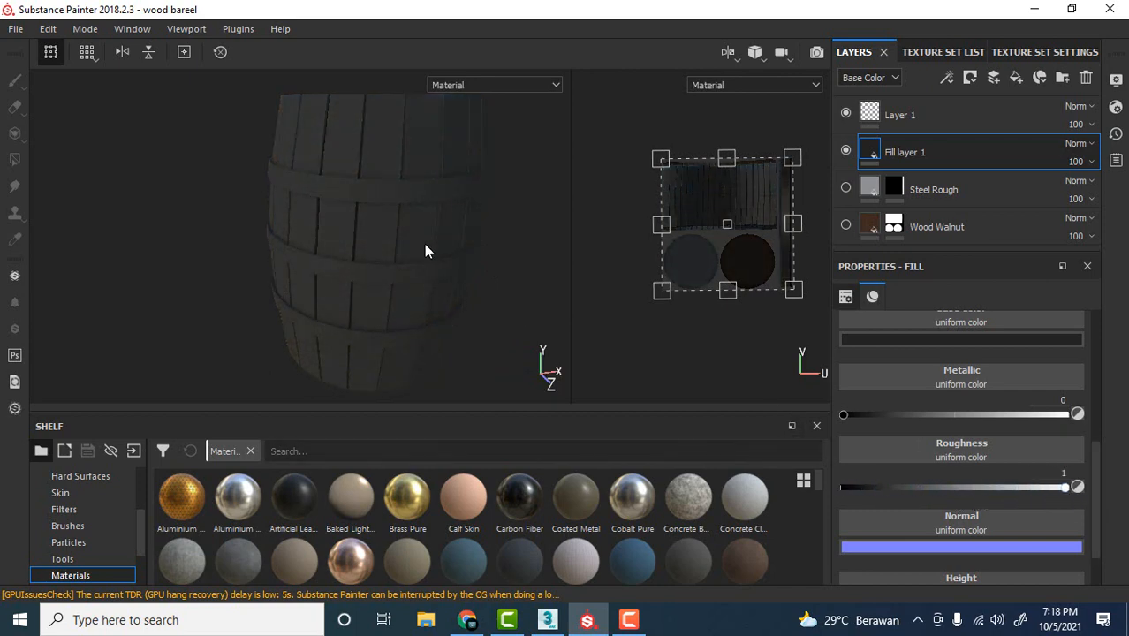
Step: Lower the dark grey fill's Roughness to about 0.5 and inspect the softer reflections around the barrel
scroll(418, 226, "up", 3)
left_click(415, 213)
mouse_move(414, 210)
left_mouse_down("alt")
mouse_move(488, 169)
mouse_move(399, 172)
mouse_move(471, 171)
mouse_move(463, 202)
left_mouse_up("alt")
scroll(389, 160, "down", 2)
scroll(390, 161, "up", 2)
scroll(391, 160, "down", 2)
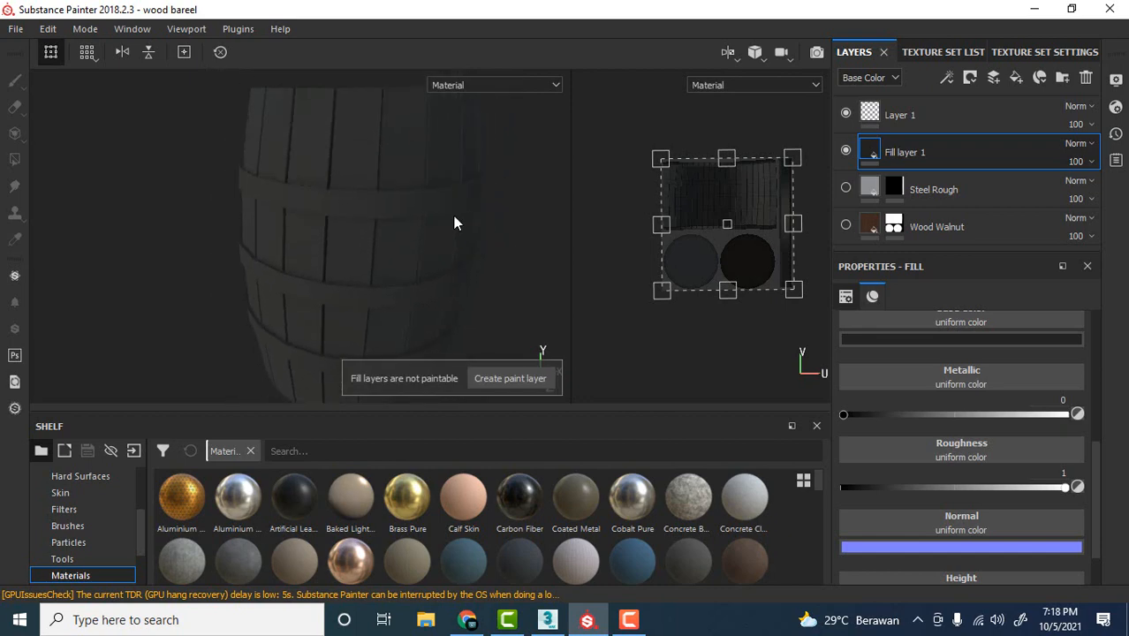
left_click_drag(1065, 486, 954, 495)
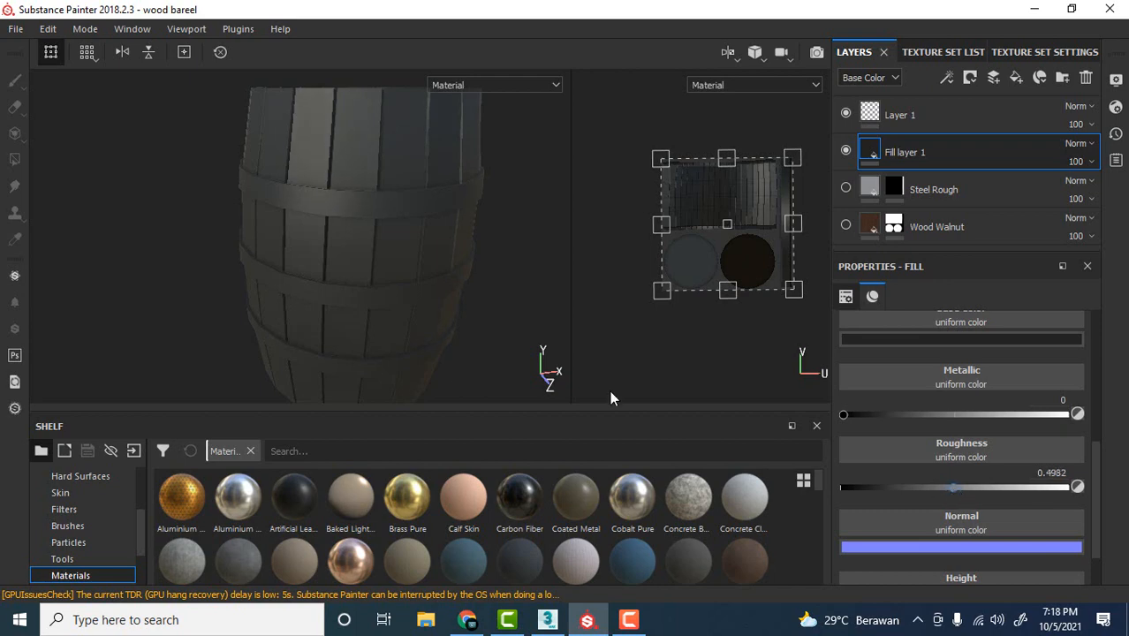
left_click_drag(474, 172, 461, 149, "alt")
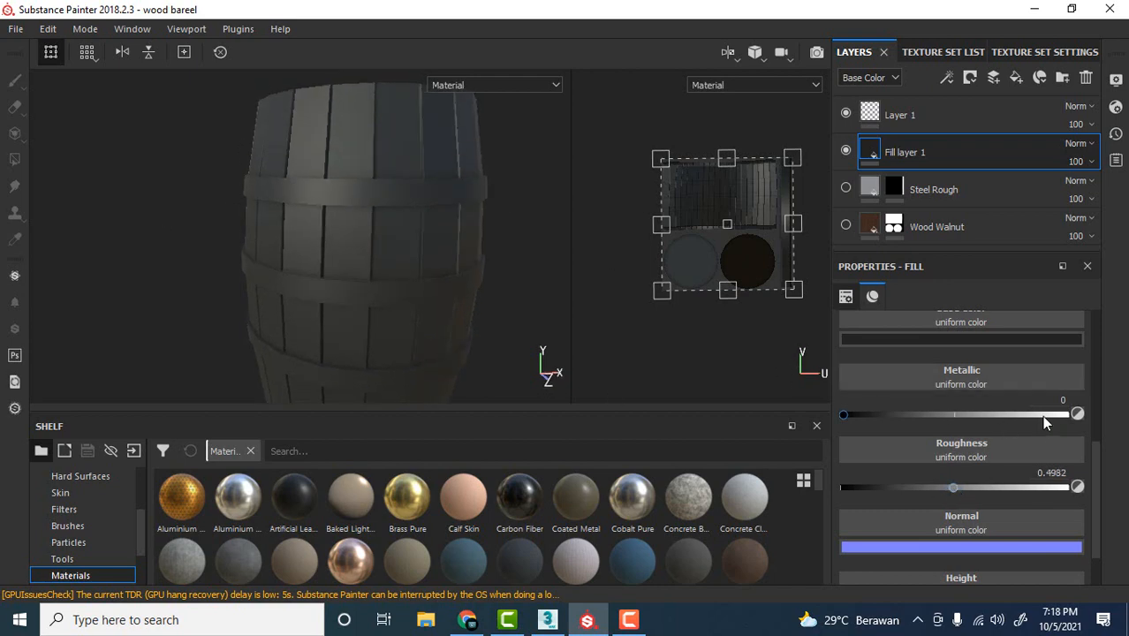
left_click_drag(408, 298, 476, 277, "alt")
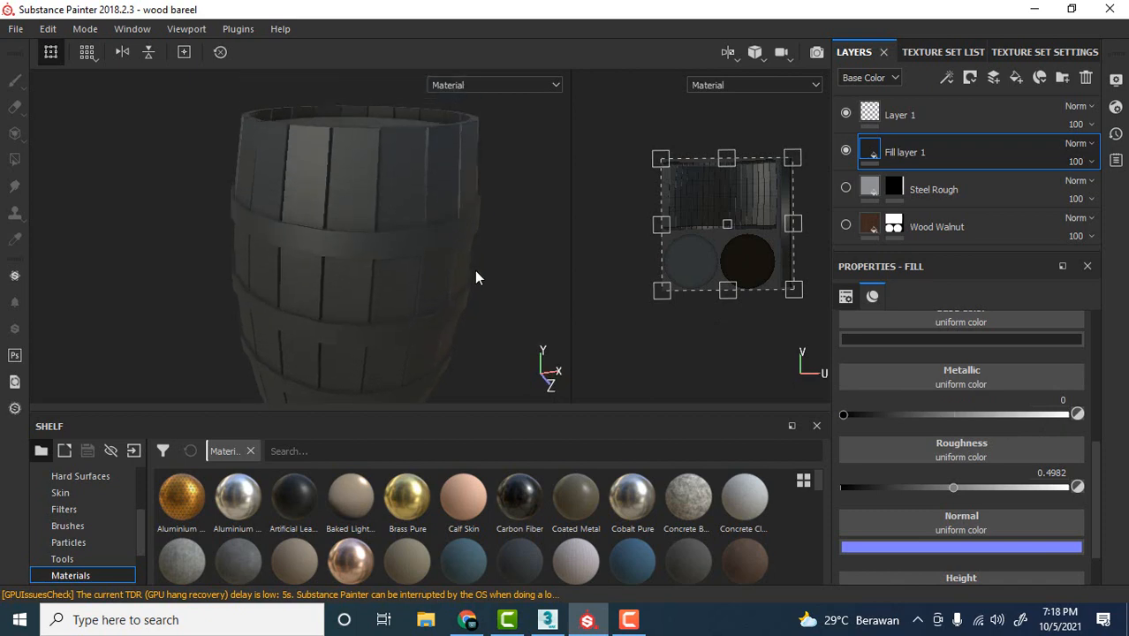
Step: Raise the dark grey fill's Metallic to 1 and check the fully metallic look from above
left_click_drag(845, 414, 831, 417)
left_click_drag(422, 280, 486, 245, "alt")
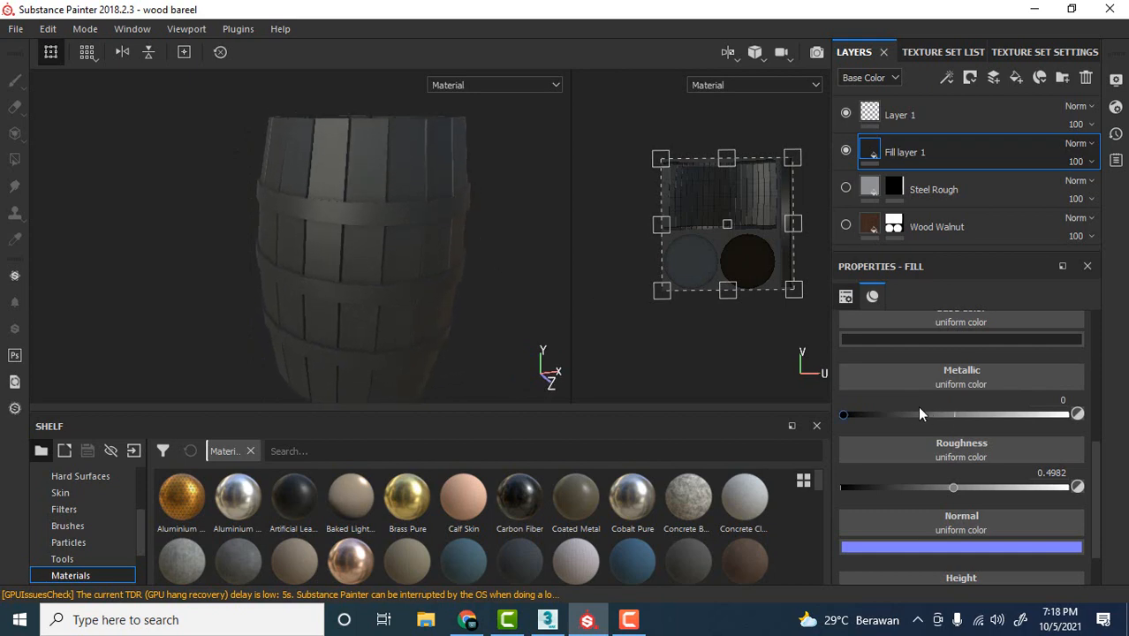
scroll(448, 212, "down", 2)
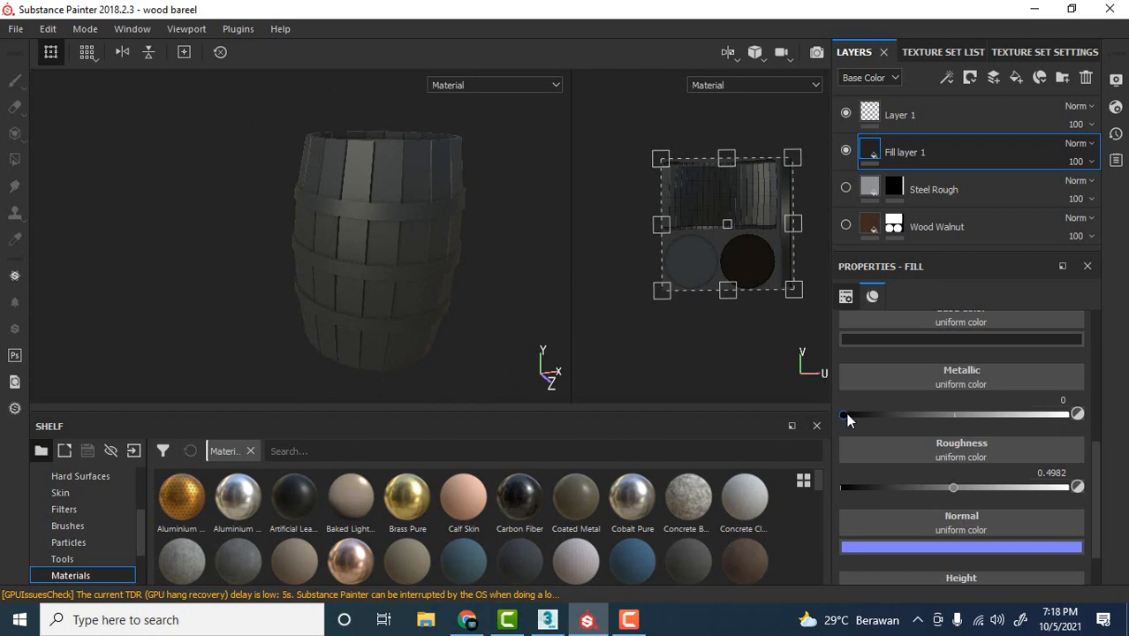
left_click_drag(847, 419, 1079, 415)
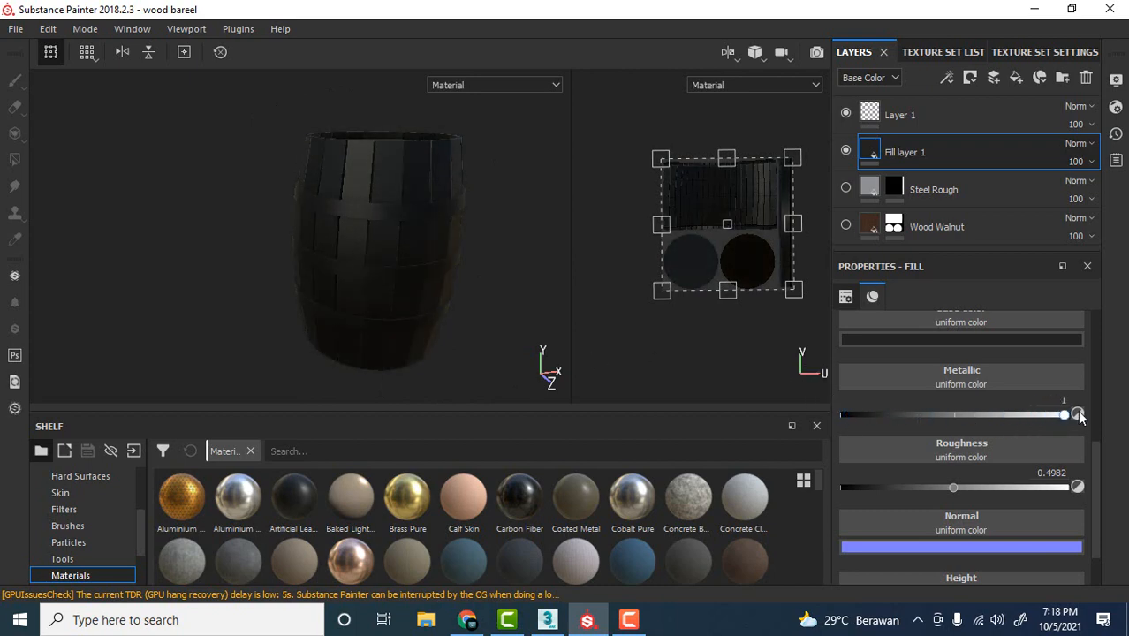
left_click_drag(498, 177, 433, 128, "alt")
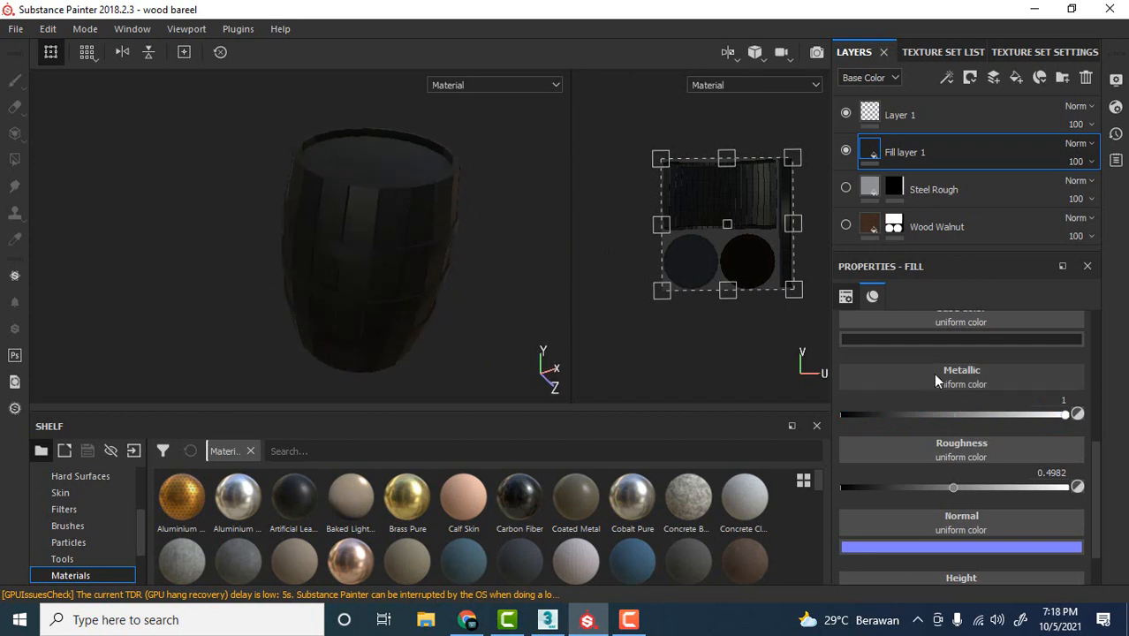
Step: Lower the dark grey fill's Metallic to about 0.51 and examine the barrel's top and staves
left_click_drag(991, 420, 956, 421)
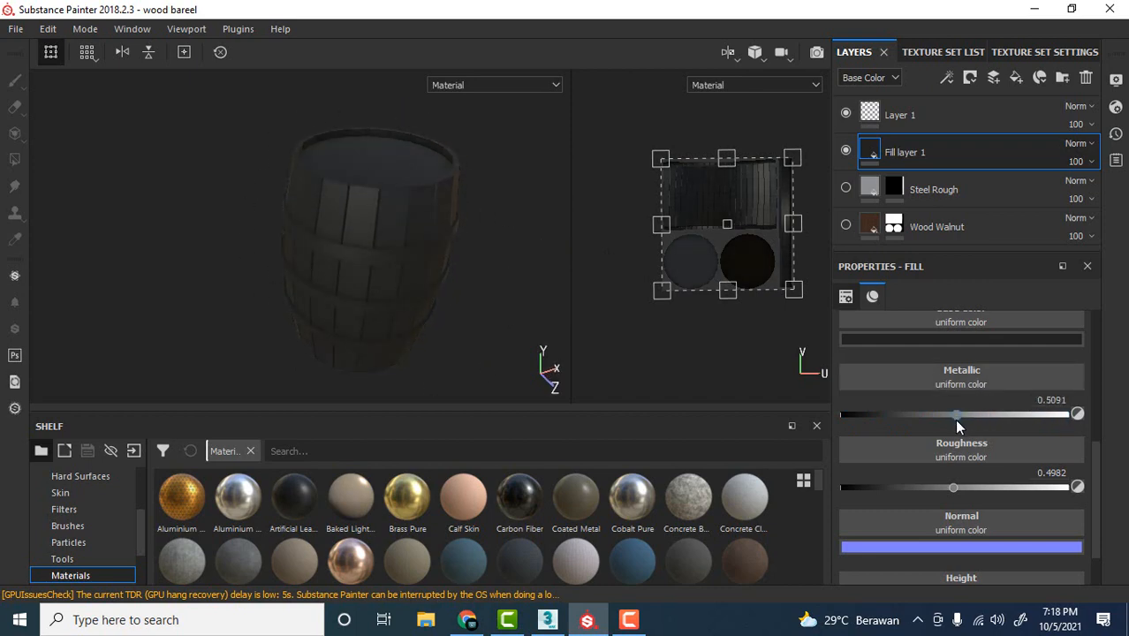
left_click_drag(508, 263, 468, 254, "alt")
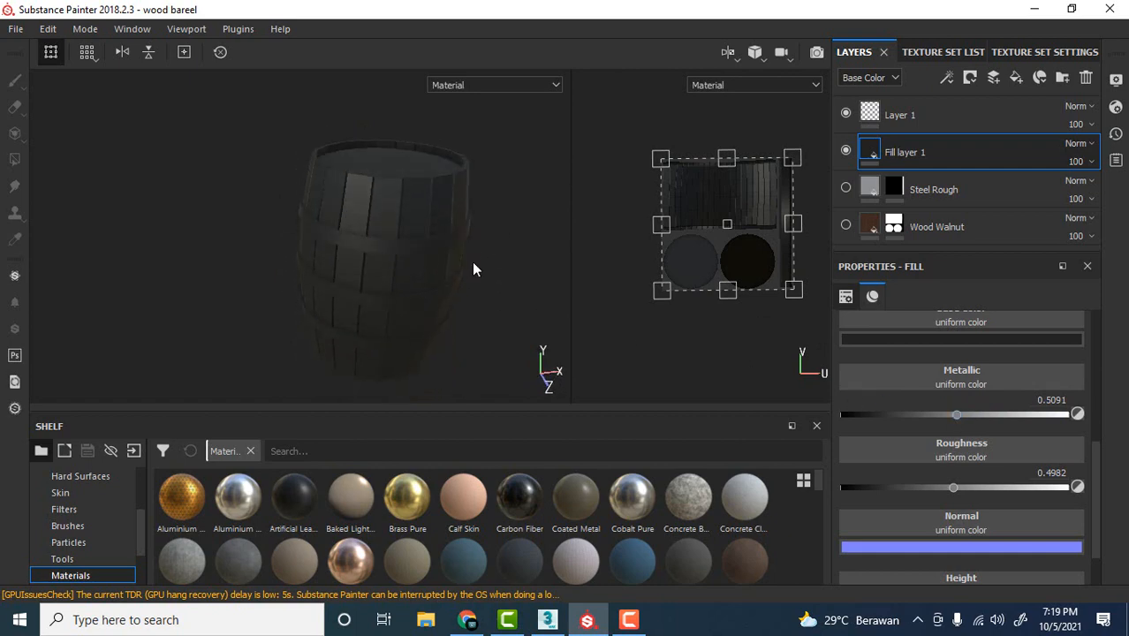
scroll(472, 261, "up", 2)
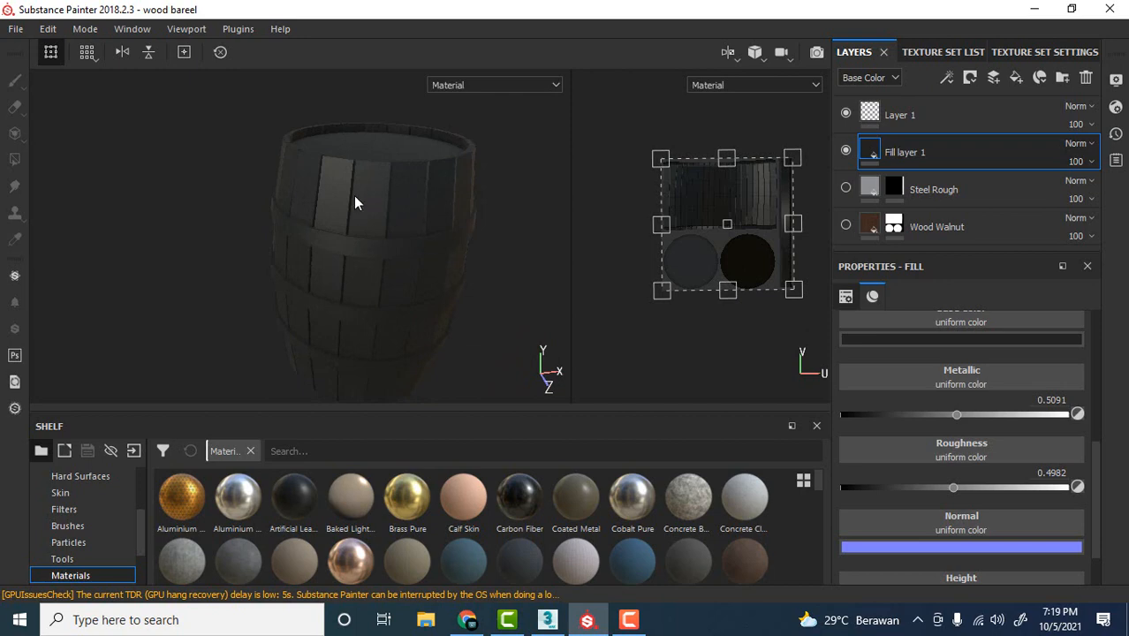
scroll(309, 184, "down", 1)
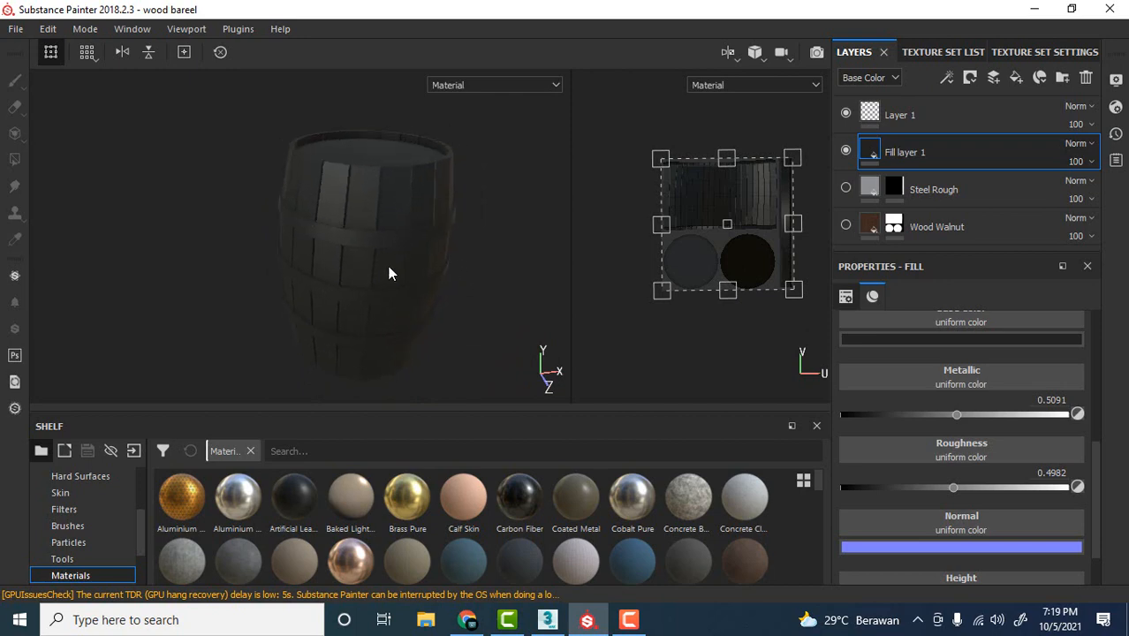
left_click(463, 285)
left_click_drag(464, 285, 471, 259, "alt")
middle_click_drag(471, 260, 479, 239, "alt")
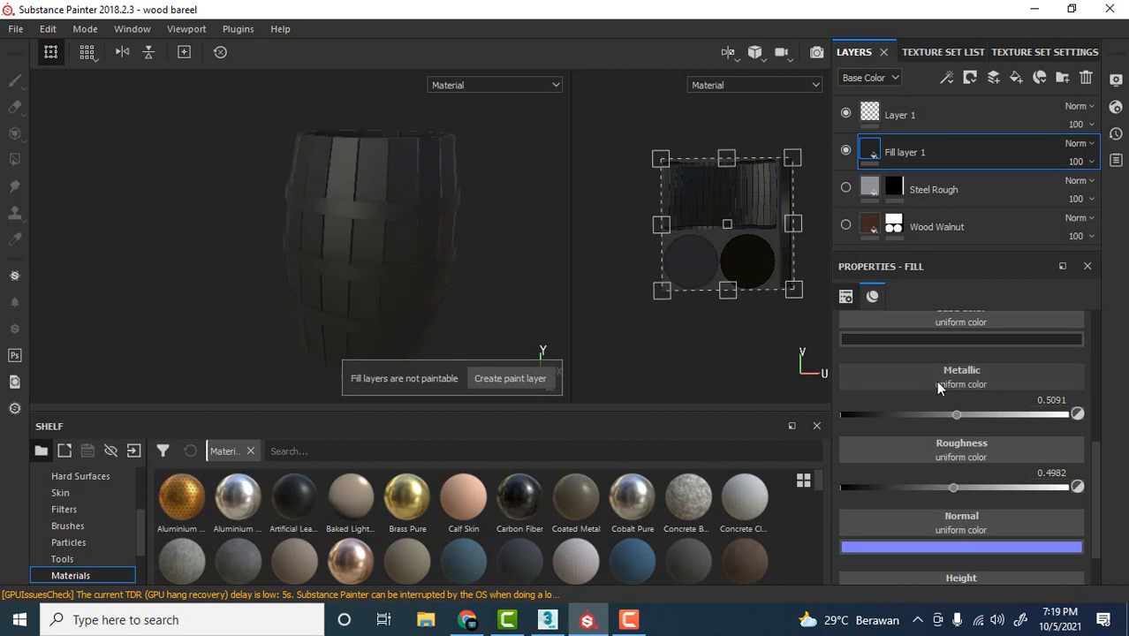
Step: Set the dark grey fill's Metallic to about 0.83 and its Roughness to 0 for a mirror-like surface
left_click_drag(961, 416, 1024, 425)
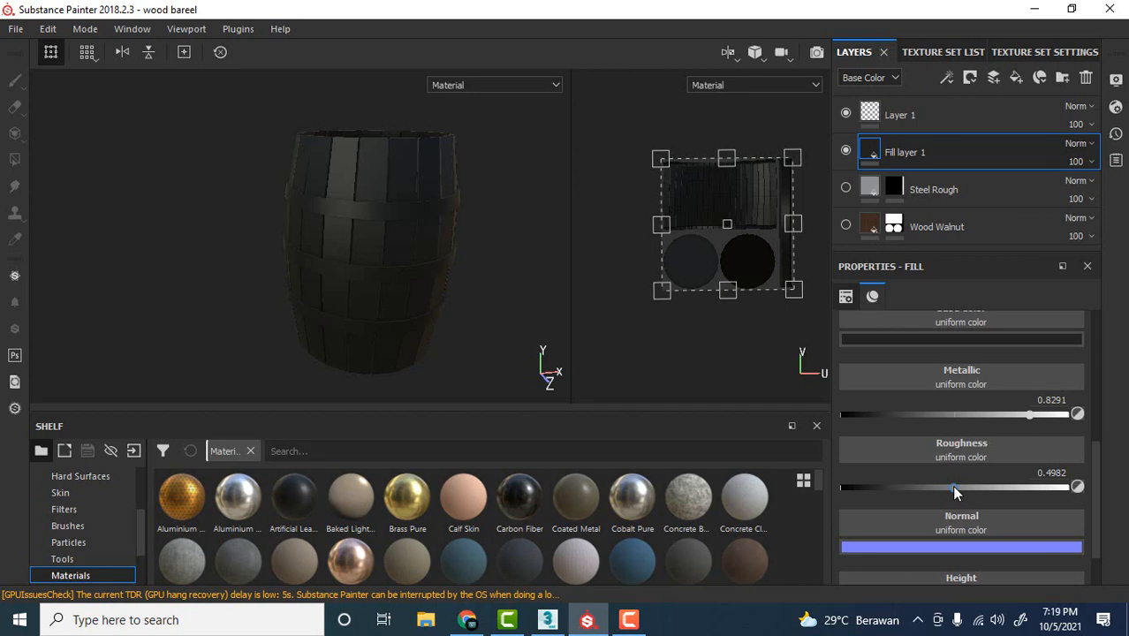
mouse_move(954, 488)
left_mouse_down()
mouse_move(864, 493)
mouse_move(1019, 509)
mouse_move(900, 507)
mouse_move(1014, 515)
mouse_move(888, 521)
mouse_move(989, 517)
mouse_move(961, 521)
left_mouse_up()
left_click_drag(928, 512, 833, 509)
mouse_move(435, 261)
left_mouse_down("alt")
mouse_move(514, 219)
mouse_move(499, 230)
left_mouse_up("alt")
left_click(849, 488)
left_click_drag(865, 492, 832, 487)
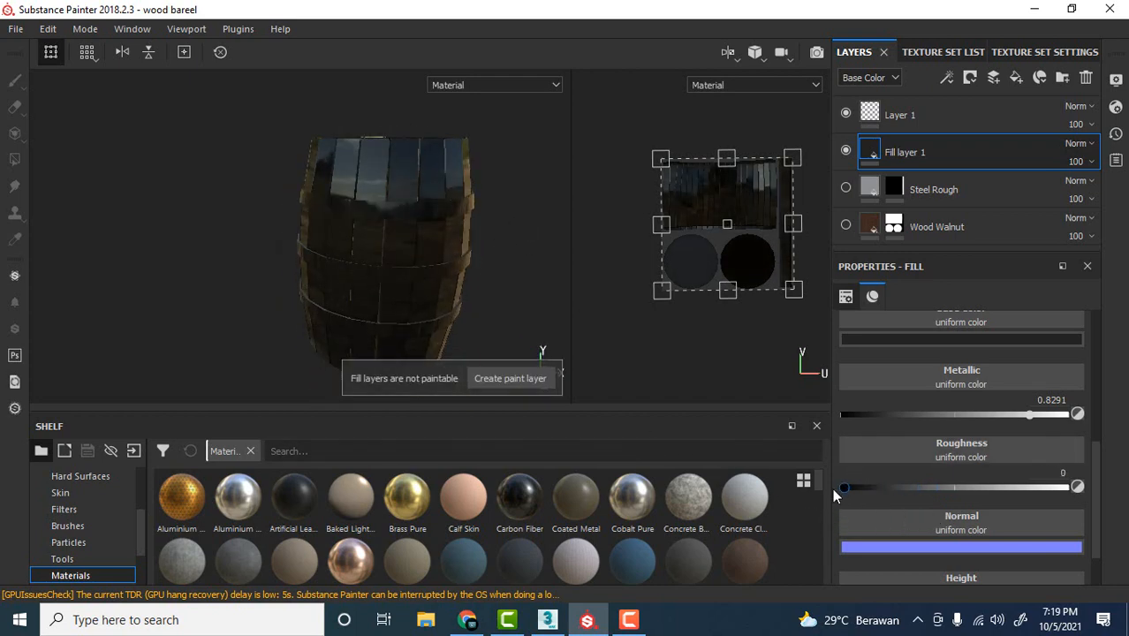
Step: Lighten the fill layer's Base Color to a medium grey and inspect the environment reflections on the barrel
left_click(913, 340)
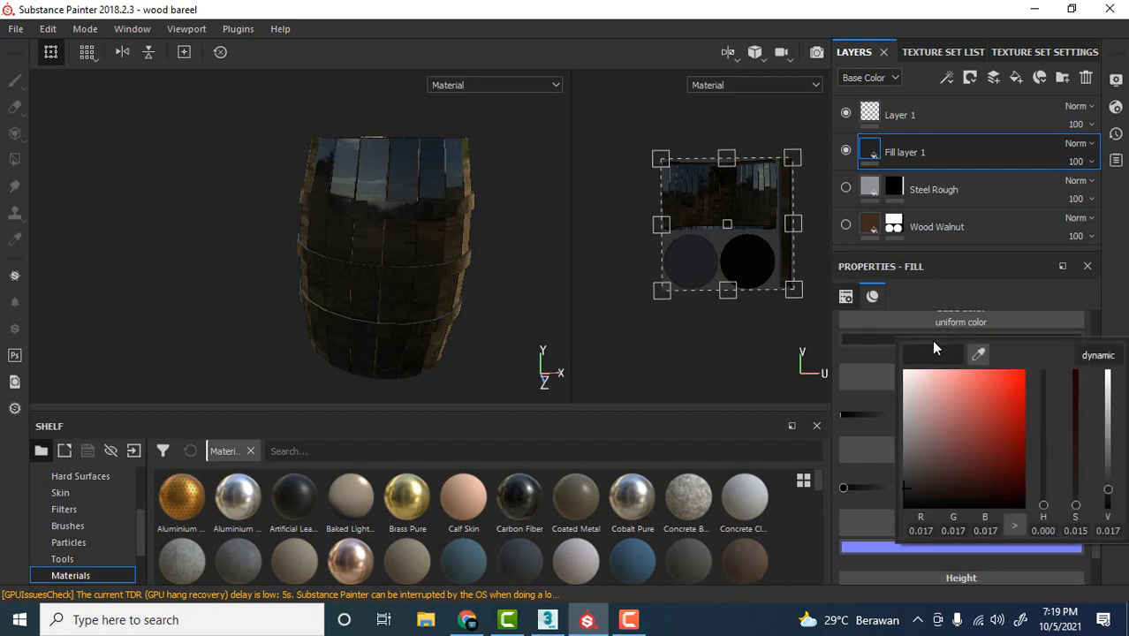
left_click_drag(927, 441, 904, 450)
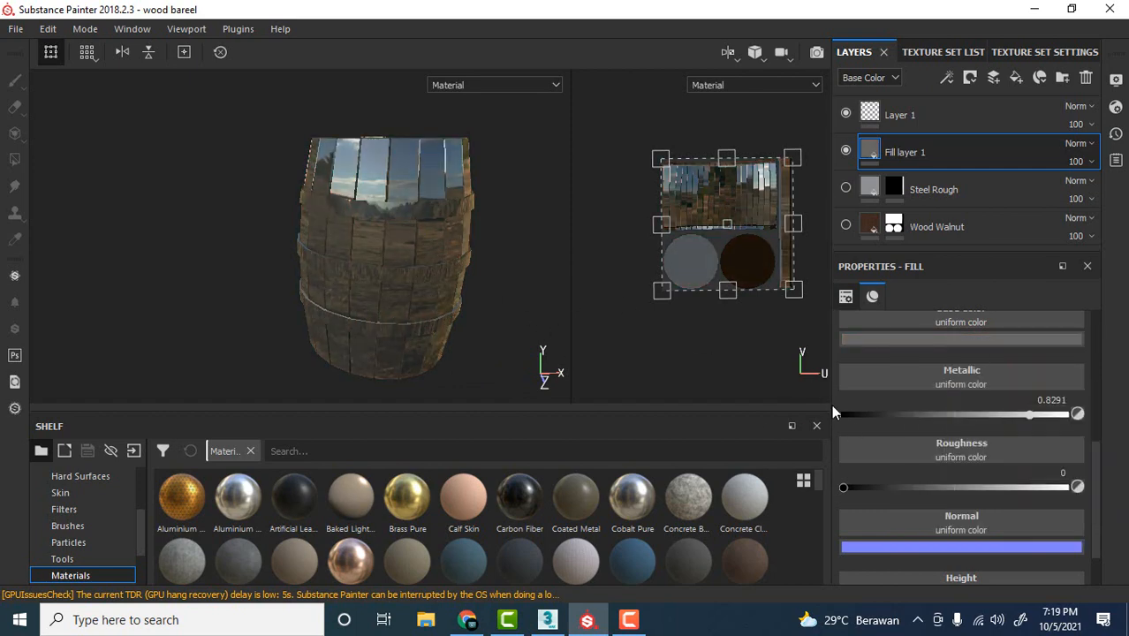
left_click_drag(447, 294, 440, 294, "alt")
middle_click_drag(474, 276, 441, 257, "alt")
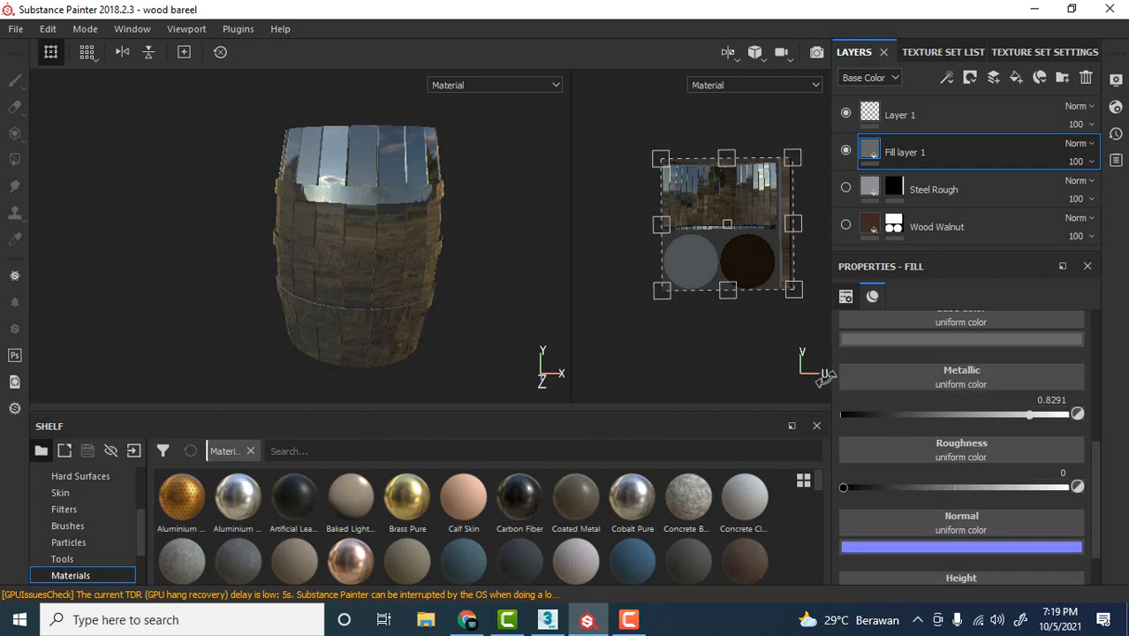
Step: Set the grey fill's Metallic to about 0.5 and Roughness to about 0.46, then check the shading around the barrel
left_click_drag(1030, 417, 952, 414)
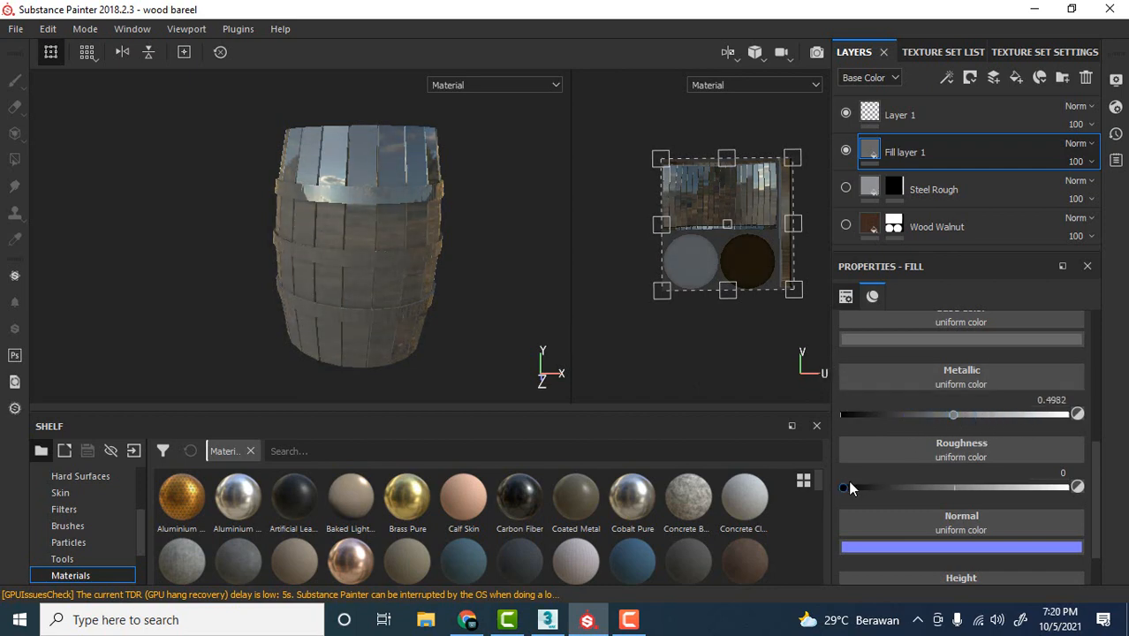
mouse_move(846, 487)
left_mouse_down()
mouse_move(961, 485)
mouse_move(946, 485)
left_mouse_up()
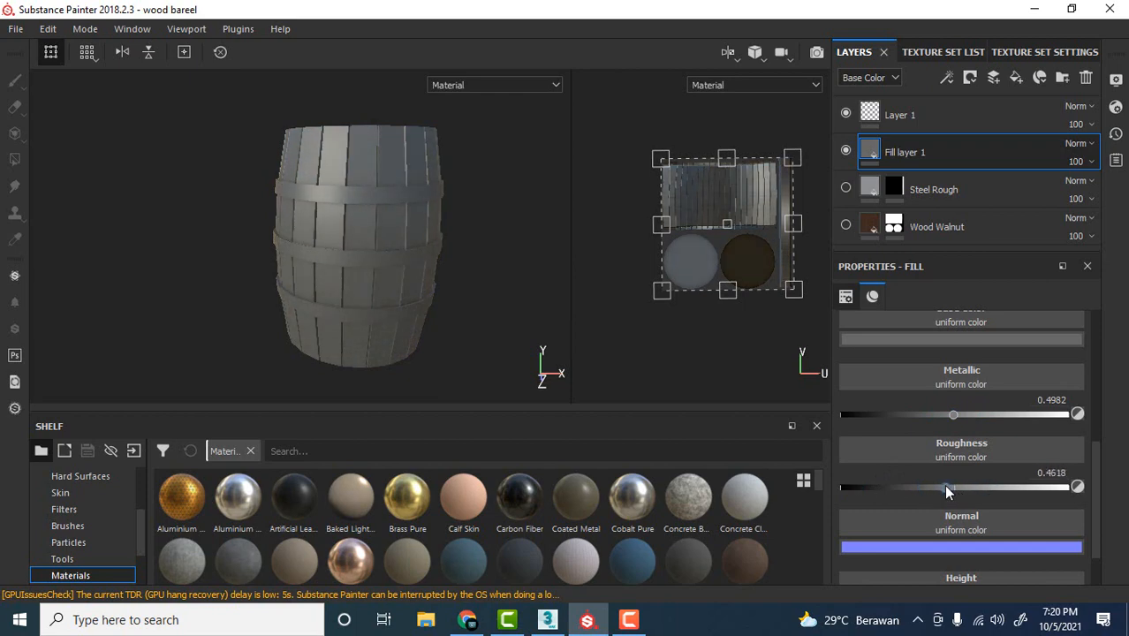
left_click(432, 227)
left_click_drag(472, 244, 577, 338, "alt")
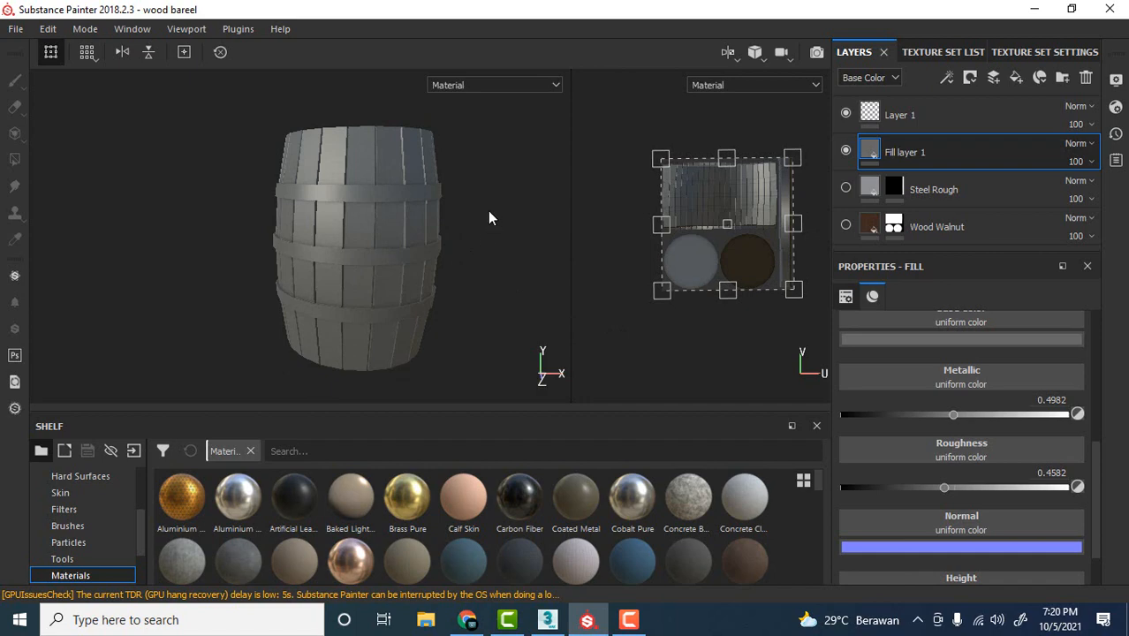
left_click_drag(487, 210, 492, 219, "alt")
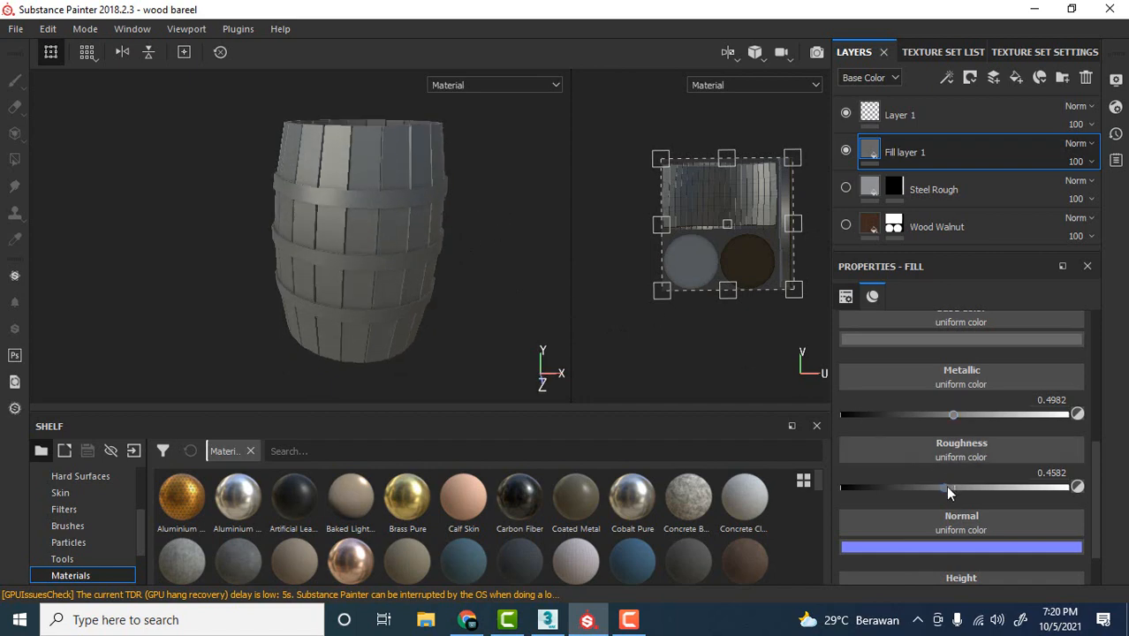
left_click_drag(437, 160, 331, 150, "alt")
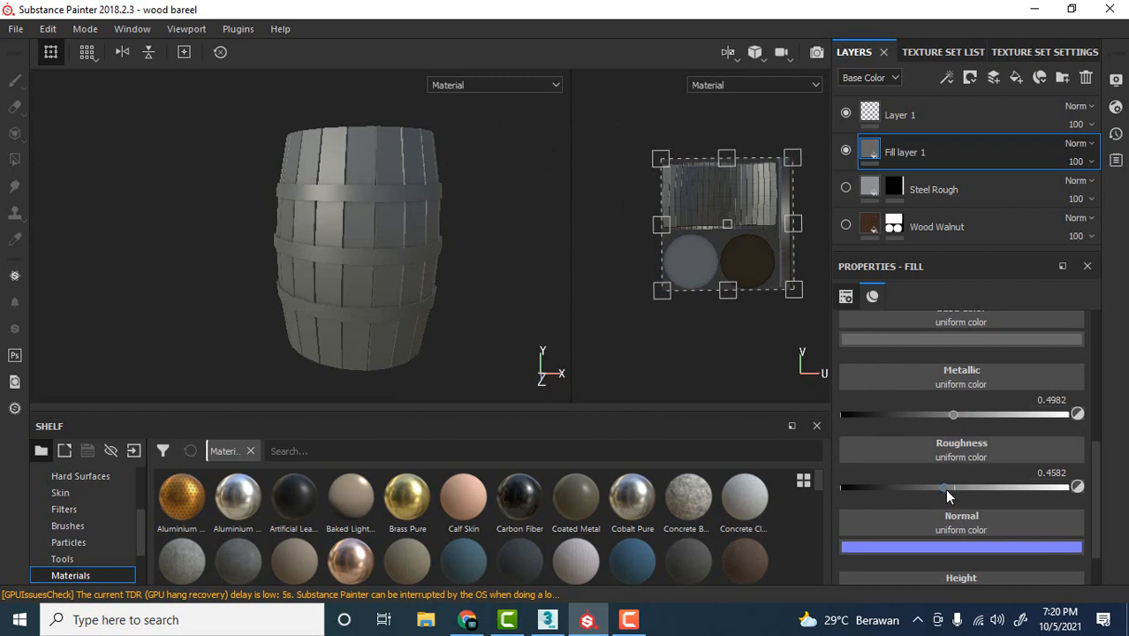
Step: Set the fill layer's Roughness to 1 and its Metallic to 0
left_click_drag(947, 492, 1059, 493)
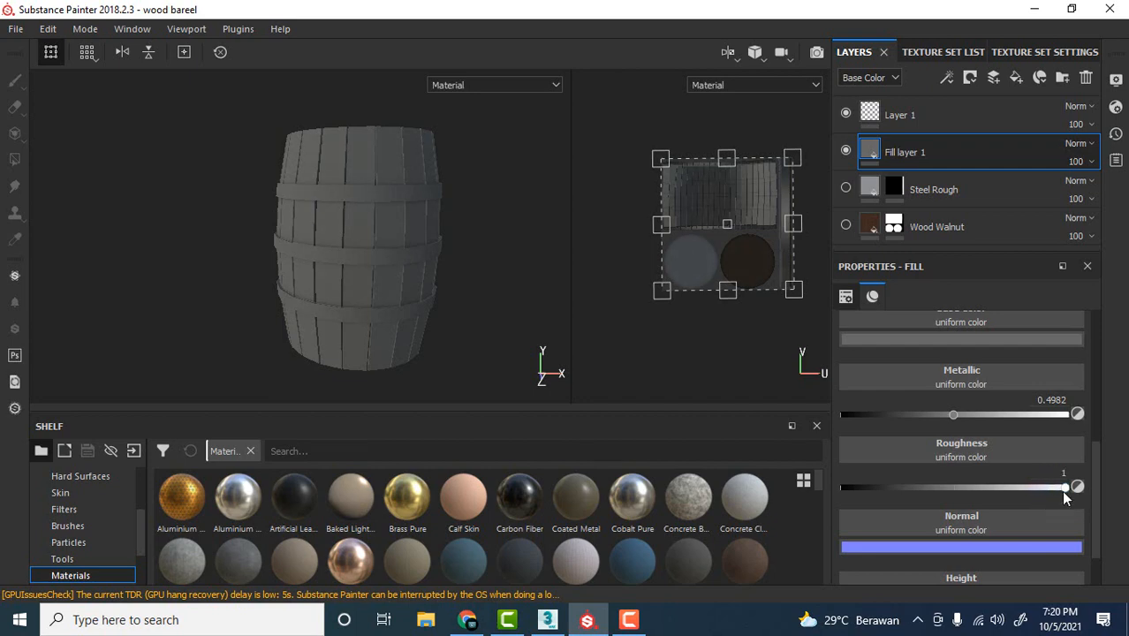
left_click_drag(447, 241, 456, 260, "alt")
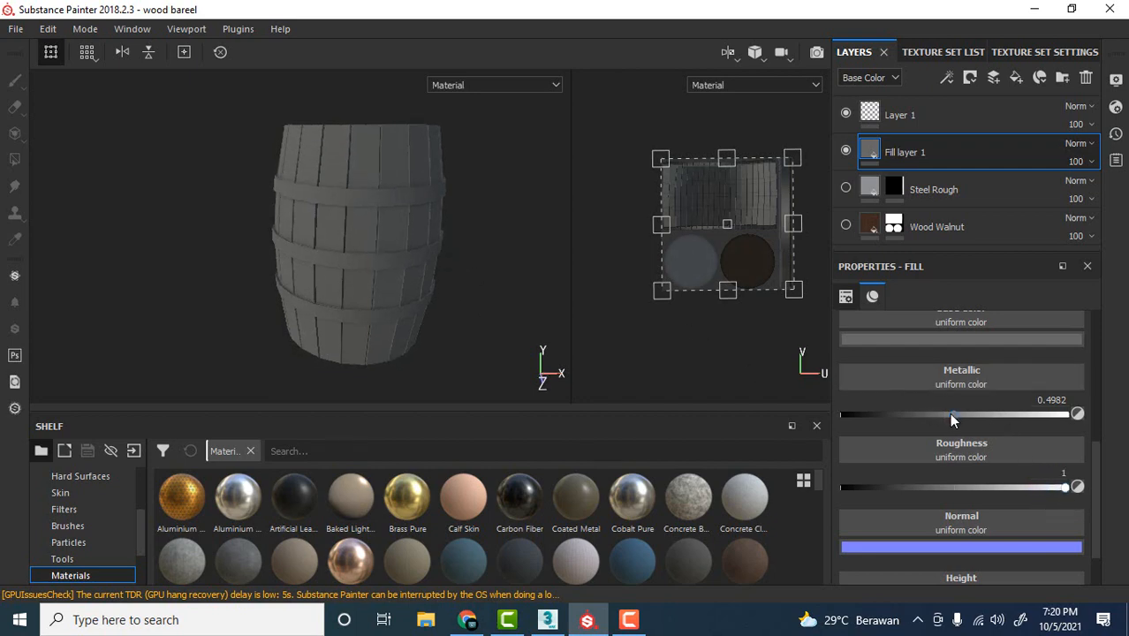
left_click_drag(951, 413, 841, 419)
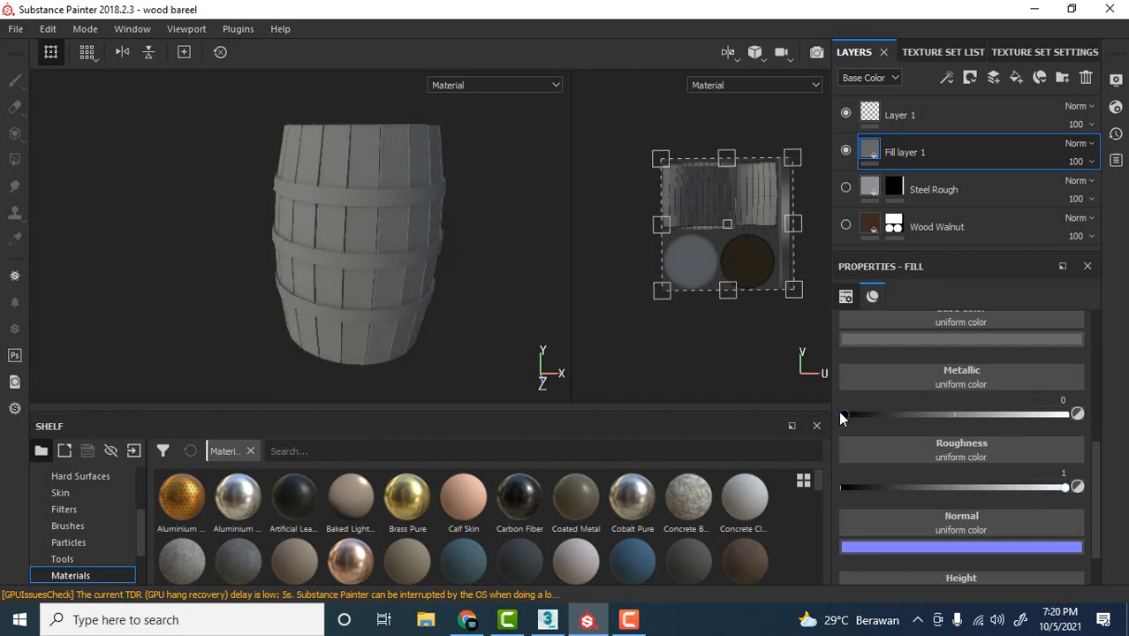
Step: Darken the fill's Base Color to R, G and B 0.029 and show the Steel Rough and Wood Walnut layers again
left_click(934, 339)
left_click_drag(913, 453, 902, 482)
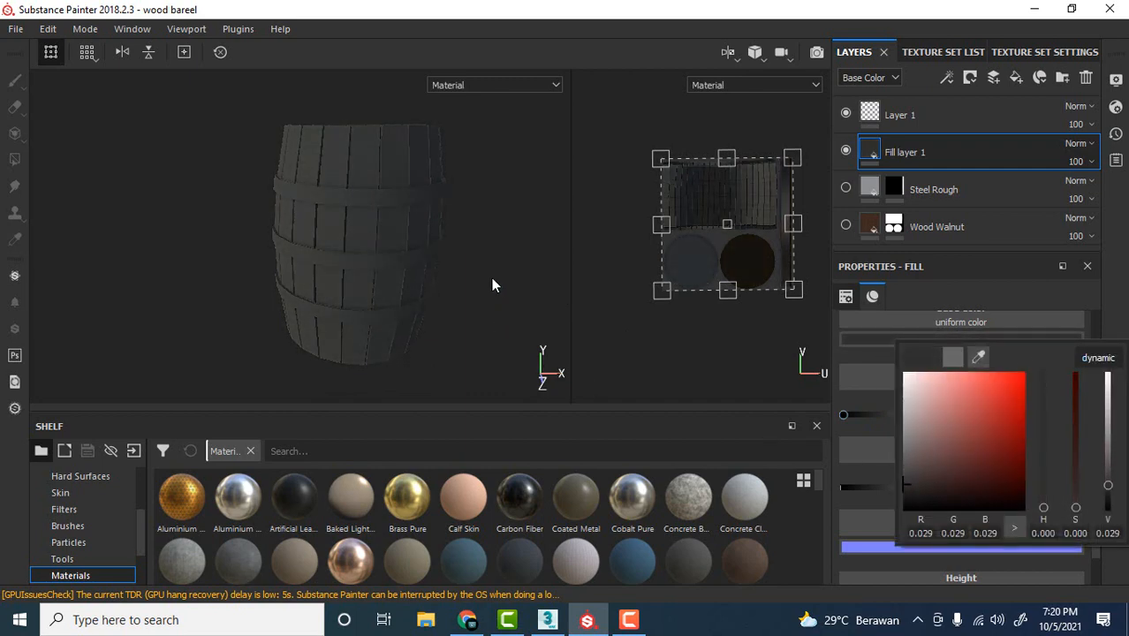
mouse_move(493, 279)
left_mouse_down("alt")
mouse_move(491, 242)
mouse_move(490, 274)
left_mouse_up("alt")
left_click_drag(481, 212, 466, 244, "alt")
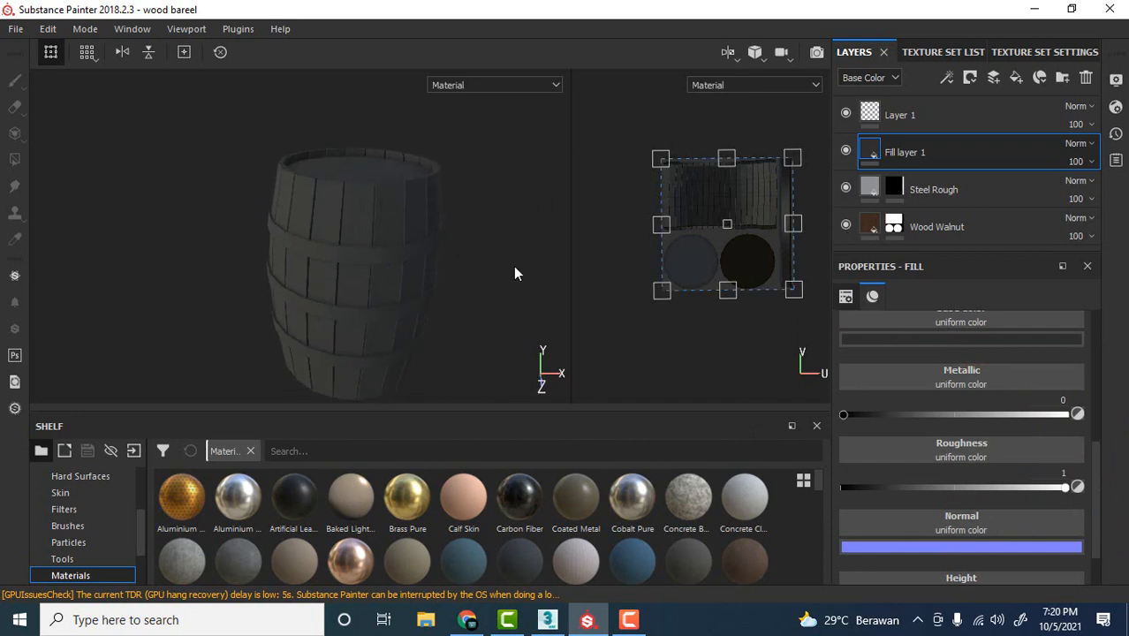
left_click_drag(516, 274, 442, 238, "alt")
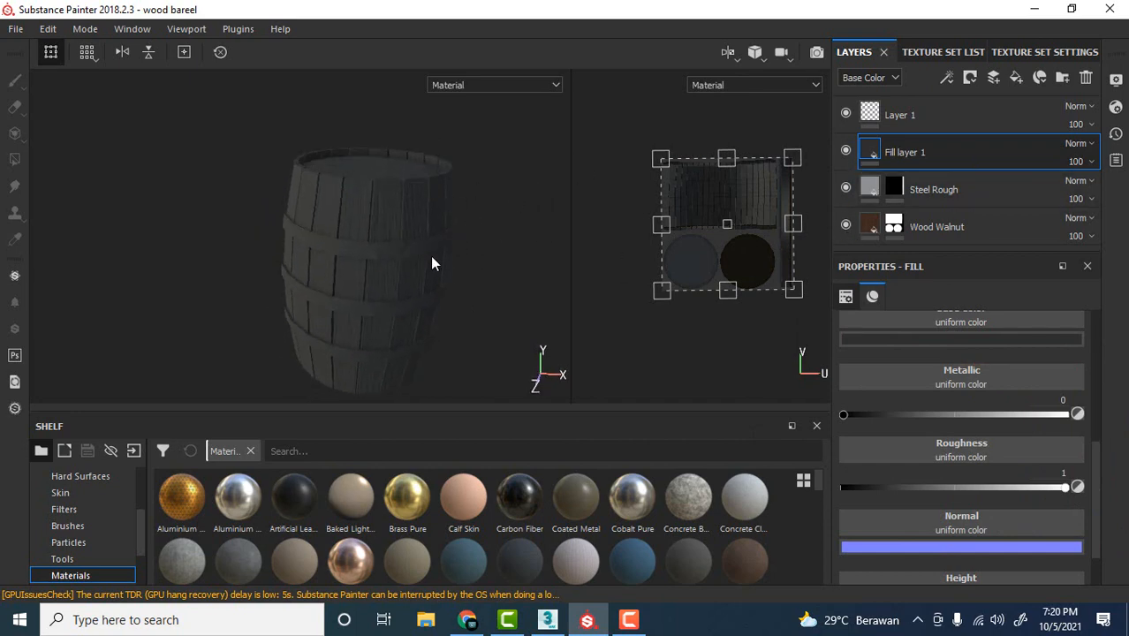
Step: Toggle the dark fill layer's visibility off and on to compare the barrel with and without it
left_click(846, 150)
left_click(845, 150)
left_click(845, 150)
left_click(846, 150)
left_click_drag(523, 176, 511, 171, "alt")
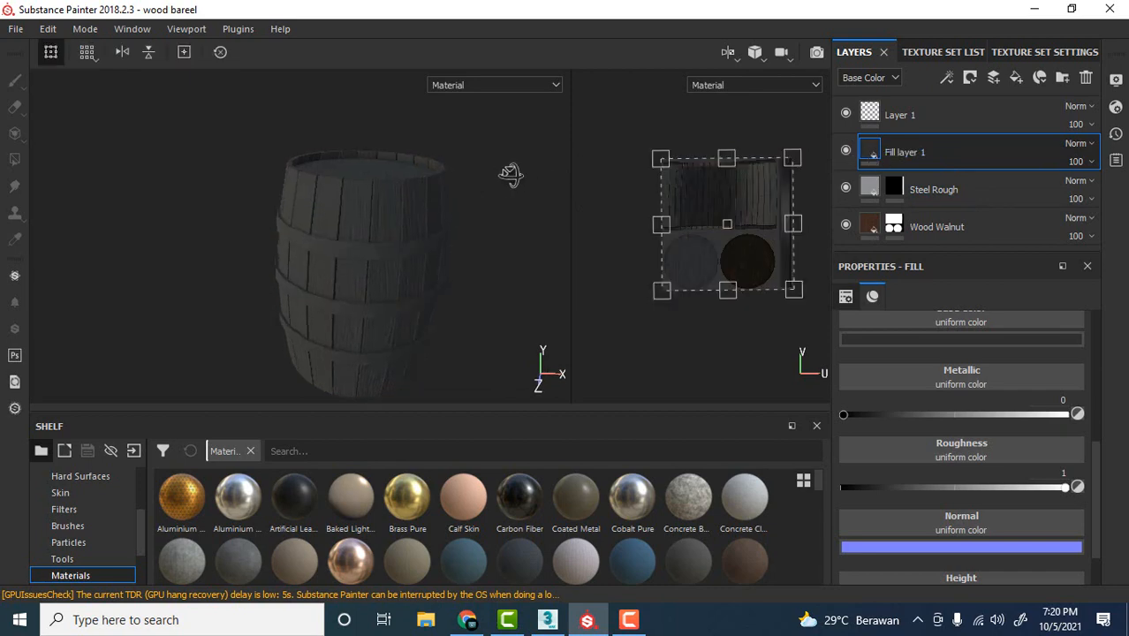
Step: Add a black mask to the dark fill layer and place an empty generator on that mask
right_click(933, 146)
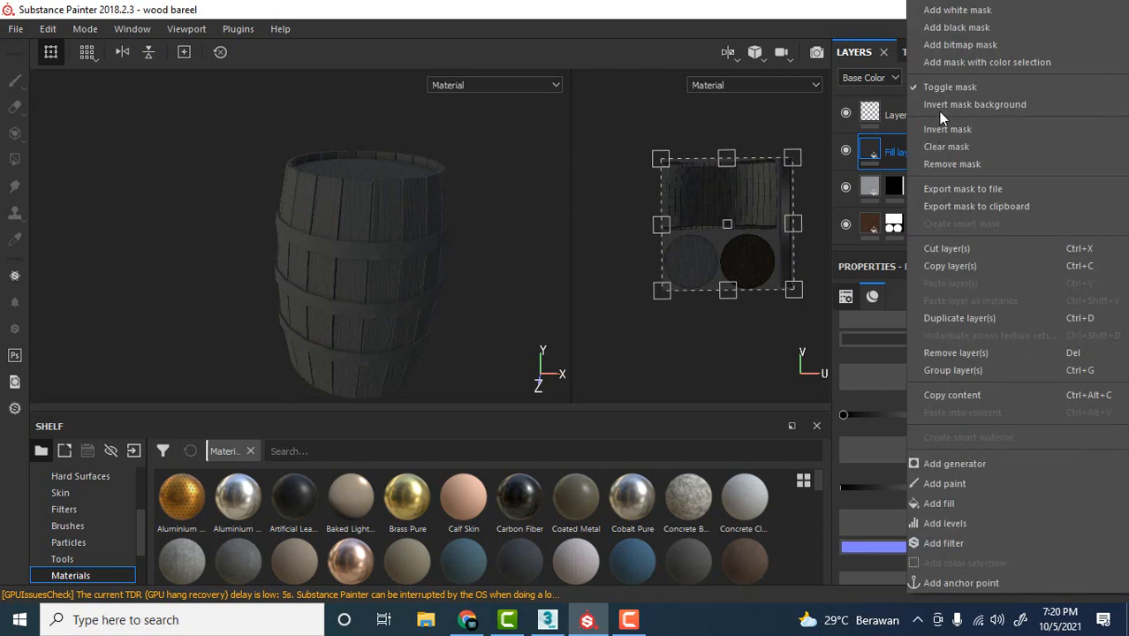
left_click(954, 29)
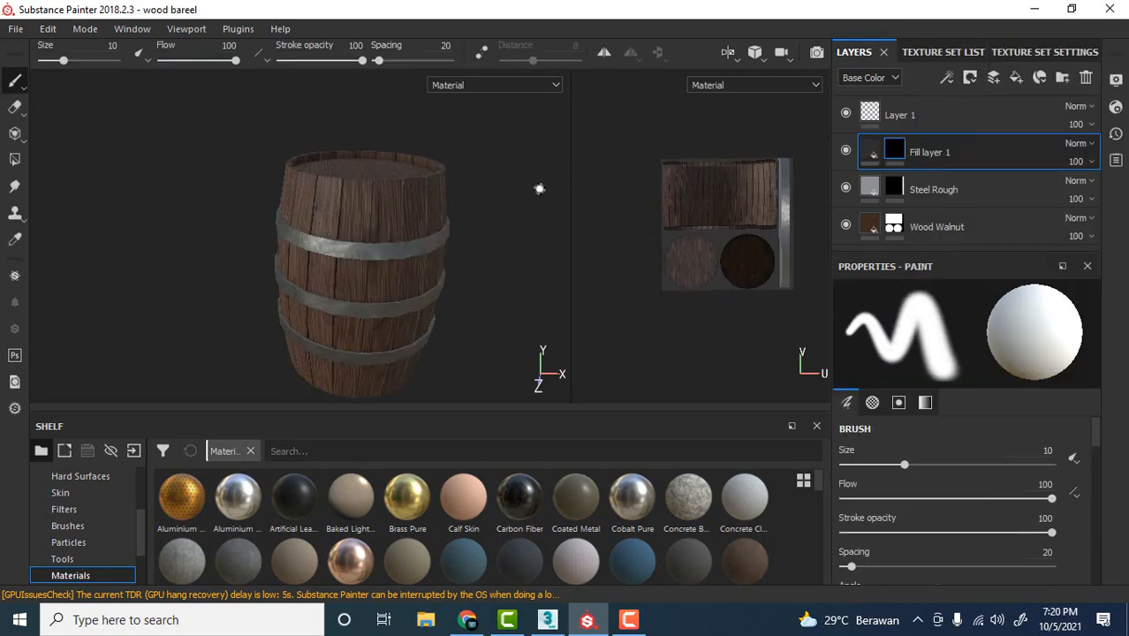
left_click_drag(468, 200, 484, 215, "alt")
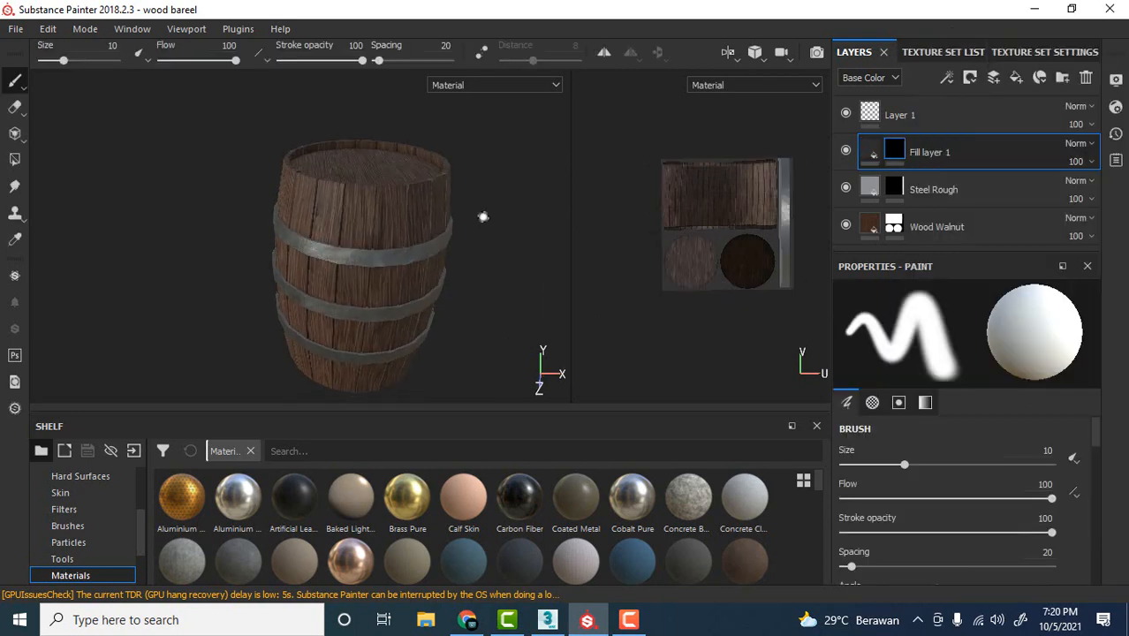
right_click(896, 151)
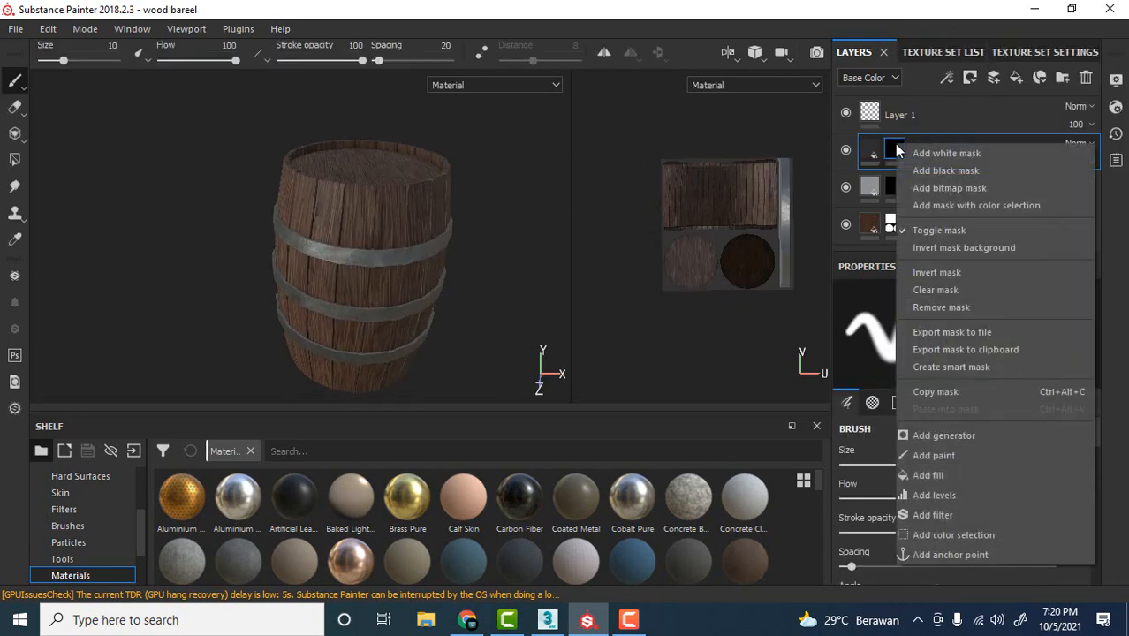
left_click(943, 435)
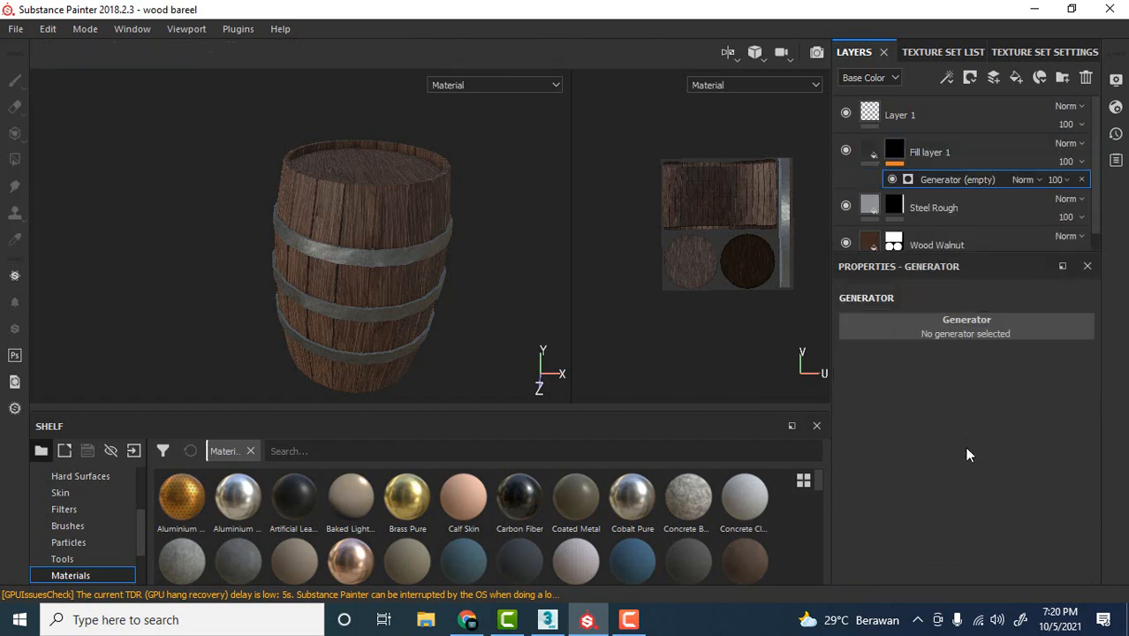
Step: Assign the Dirt generator to the empty generator on the dark fill layer's mask
left_click(923, 330)
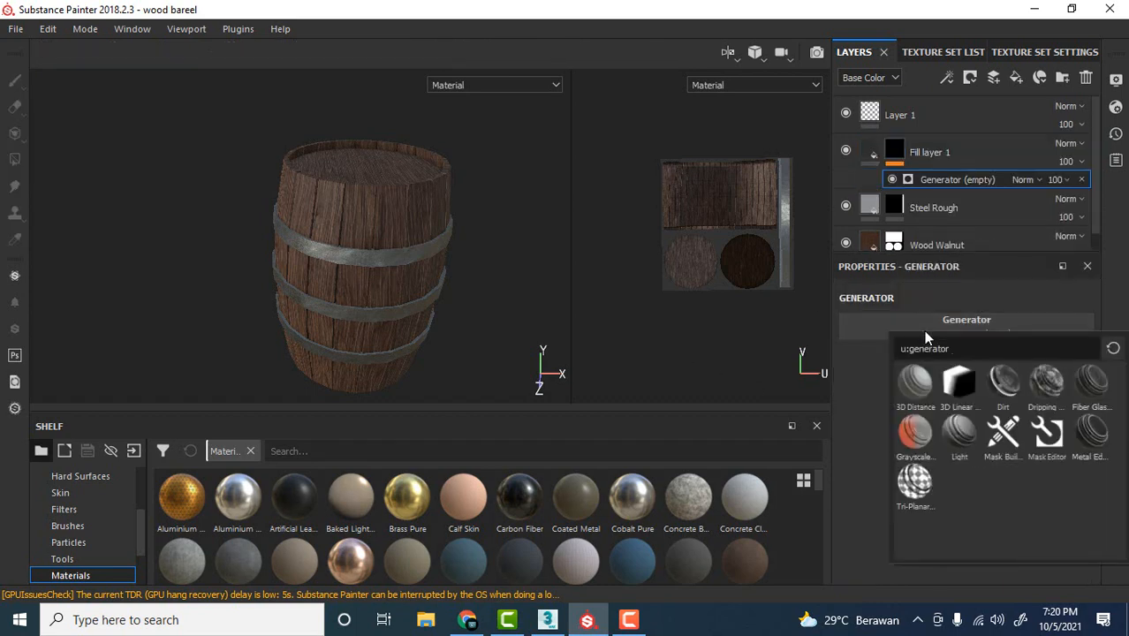
left_click(1010, 386)
mouse_move(491, 269)
left_mouse_down("alt")
mouse_move(448, 216)
mouse_move(469, 251)
mouse_move(532, 255)
mouse_move(517, 255)
mouse_move(523, 269)
mouse_move(501, 254)
mouse_move(485, 264)
left_mouse_up("alt")
Step: Examine the dirt effect around the barrel's top rim, the stave gaps and the edges of the steel hoops
scroll(457, 238, "up", 5)
scroll(469, 251, "down", 3)
scroll(381, 147, "up", 3)
scroll(371, 159, "down", 4)
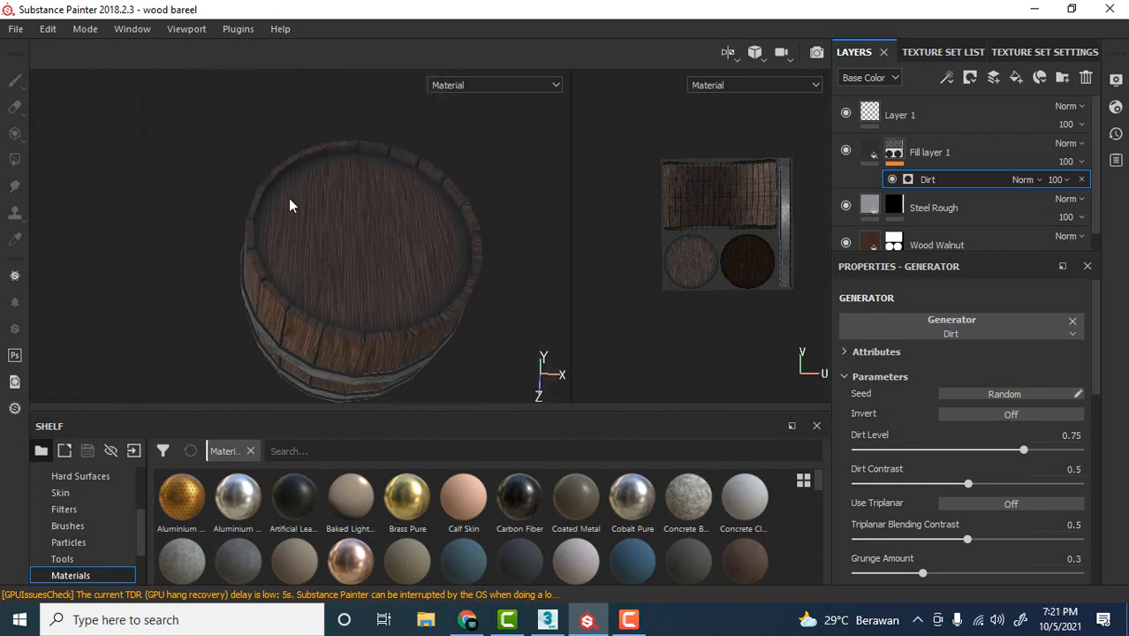
scroll(289, 175, "up", 2)
scroll(299, 176, "down", 1)
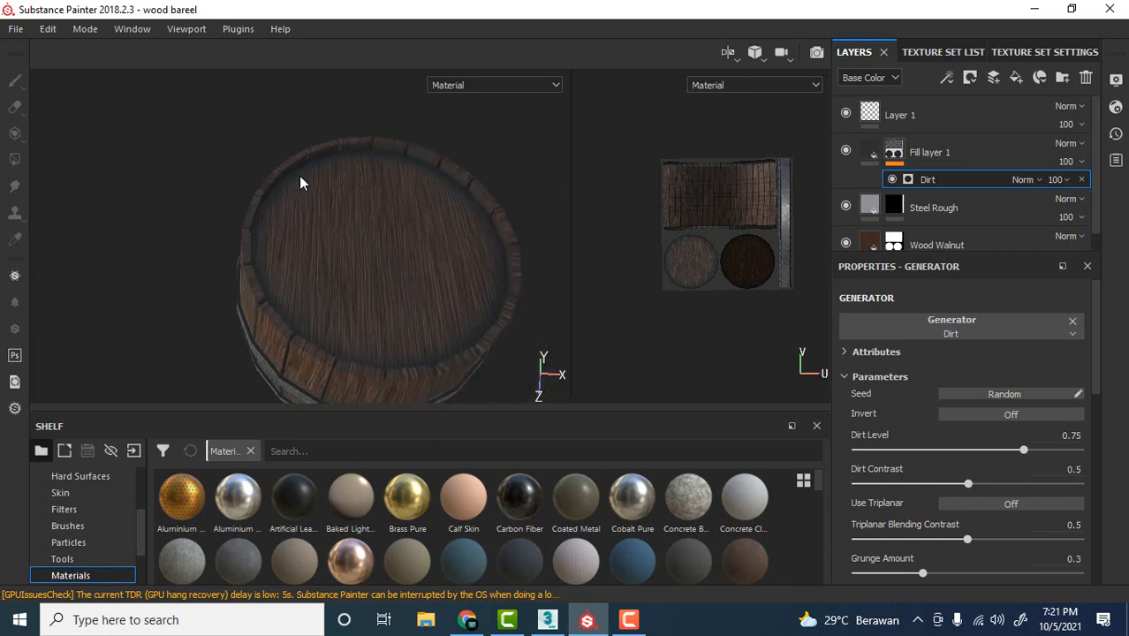
scroll(294, 197, "up", 1)
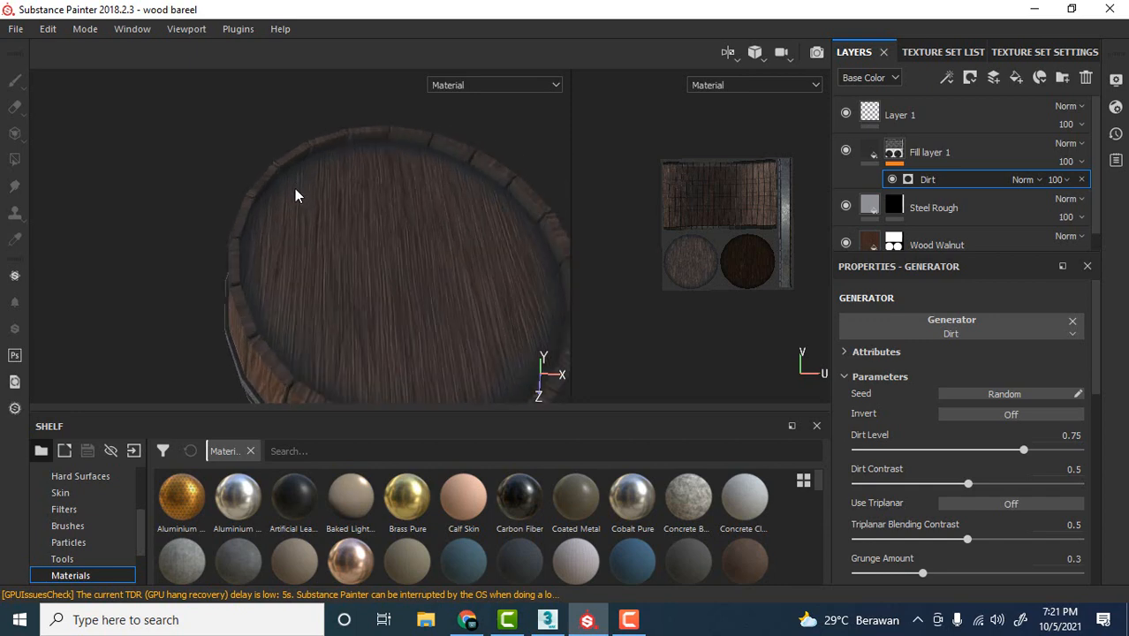
mouse_move(295, 191)
left_mouse_down("alt")
mouse_move(288, 200)
mouse_move(290, 187)
left_mouse_up("alt")
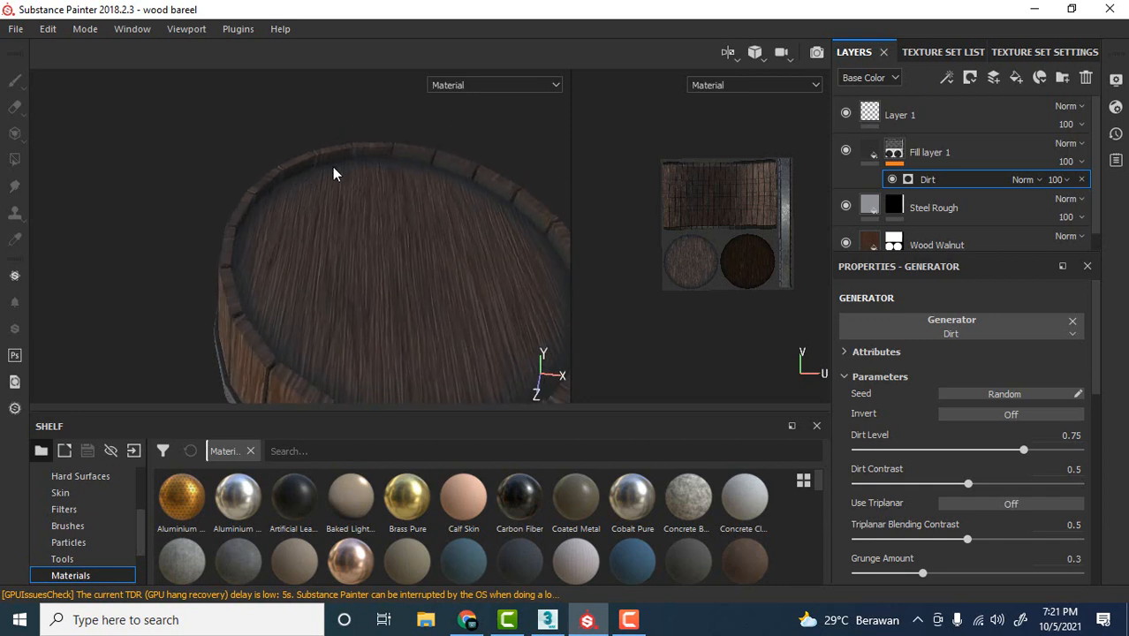
scroll(332, 167, "down", 2)
scroll(331, 168, "up", 3)
scroll(332, 171, "down", 1)
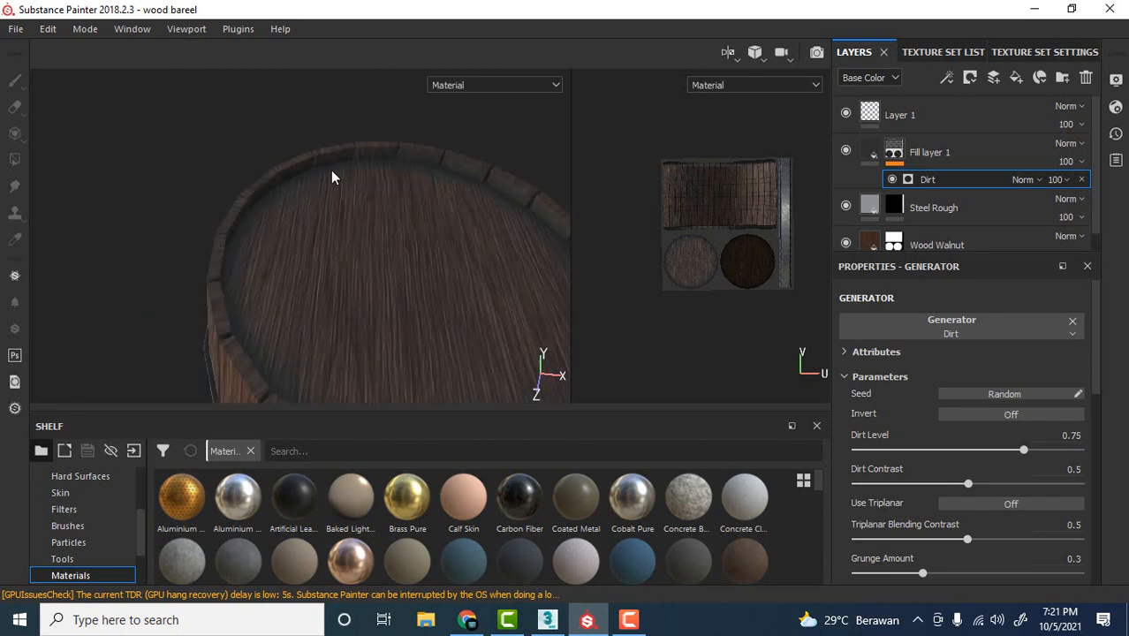
scroll(333, 174, "down", 1)
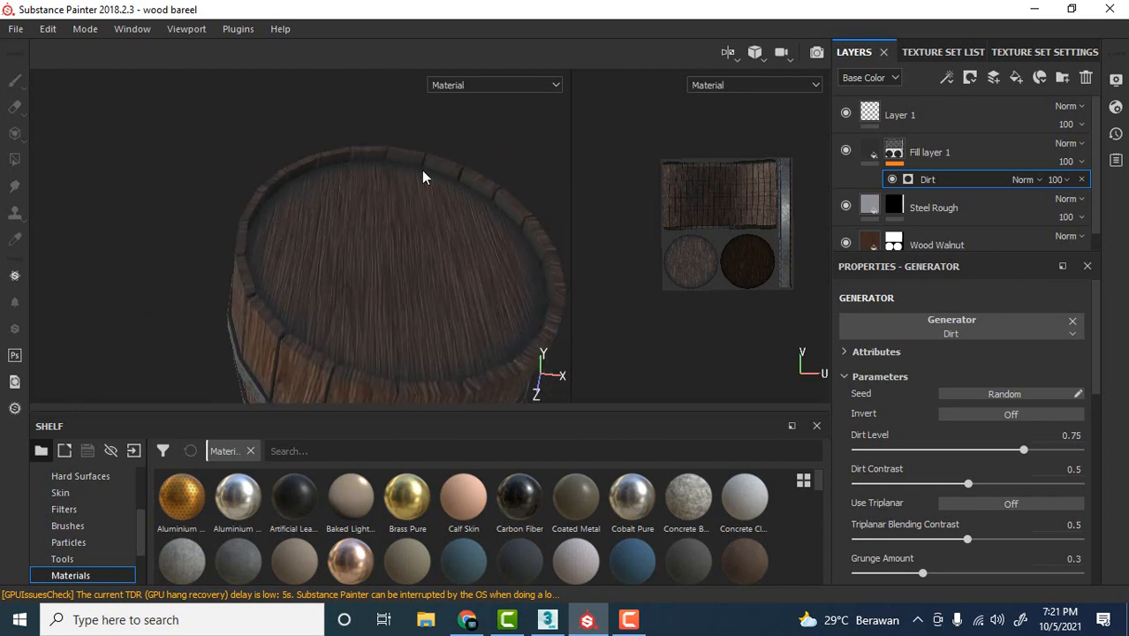
left_click_drag(421, 177, 335, 144, "alt")
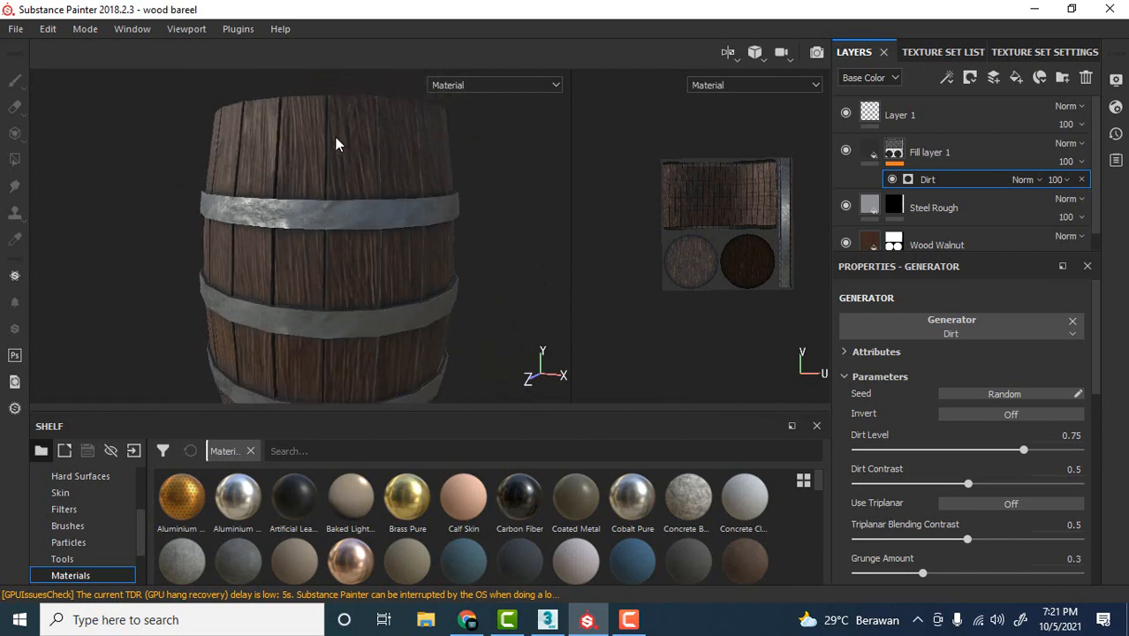
left_click_drag(335, 297, 368, 268, "alt")
scroll(280, 242, "up", 2)
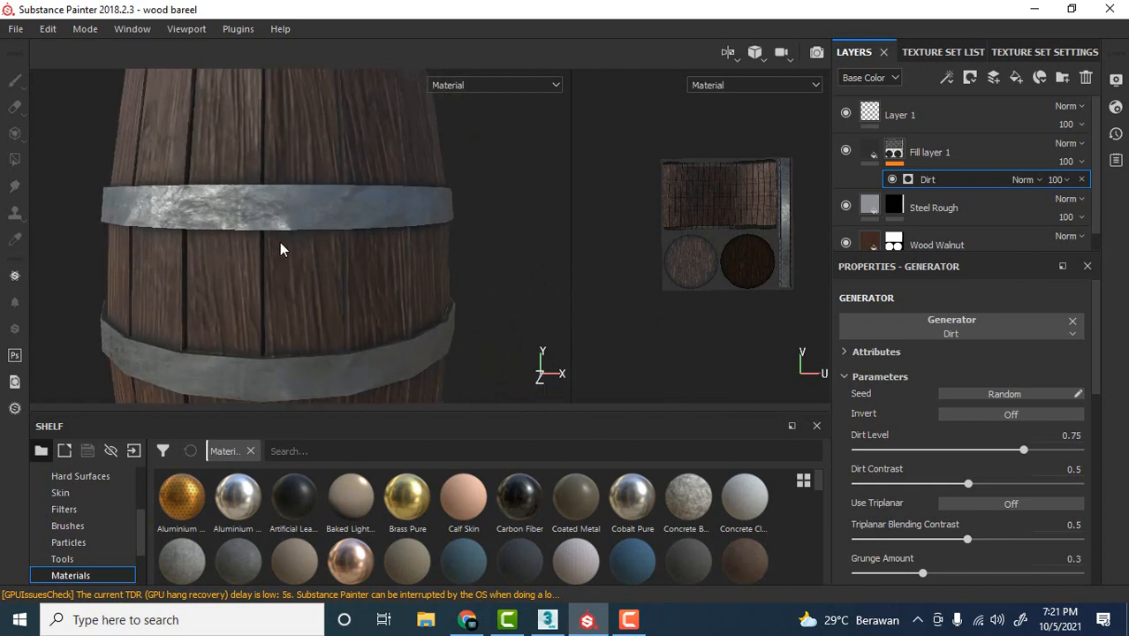
scroll(259, 261, "down", 2)
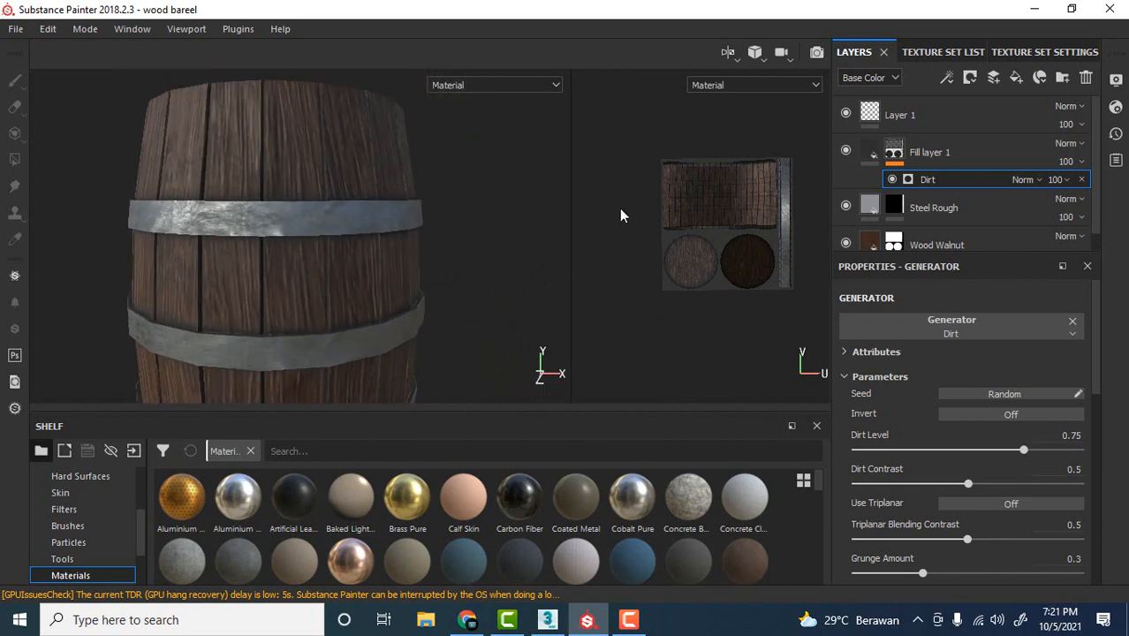
Step: Toggle Fill layer 1 off and on to compare the barrel with and without the generated dirt, leaving it shown
left_click(846, 152)
left_click(846, 152)
left_click(846, 152)
left_click(846, 152)
left_click(846, 152)
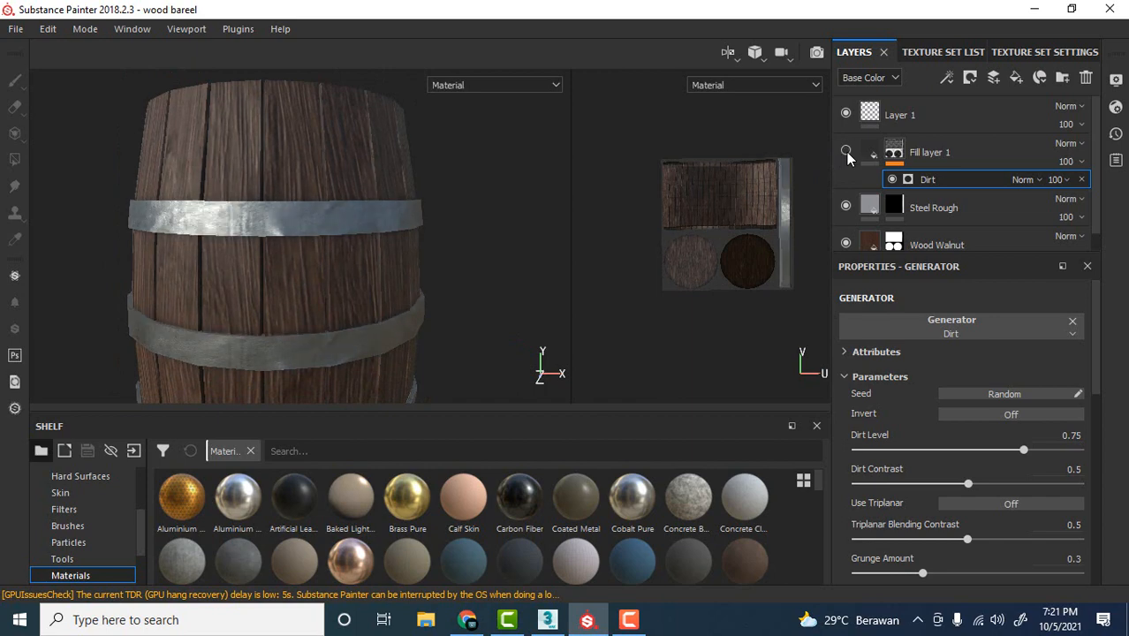
left_click(846, 152)
left_click_drag(446, 196, 477, 172, "alt")
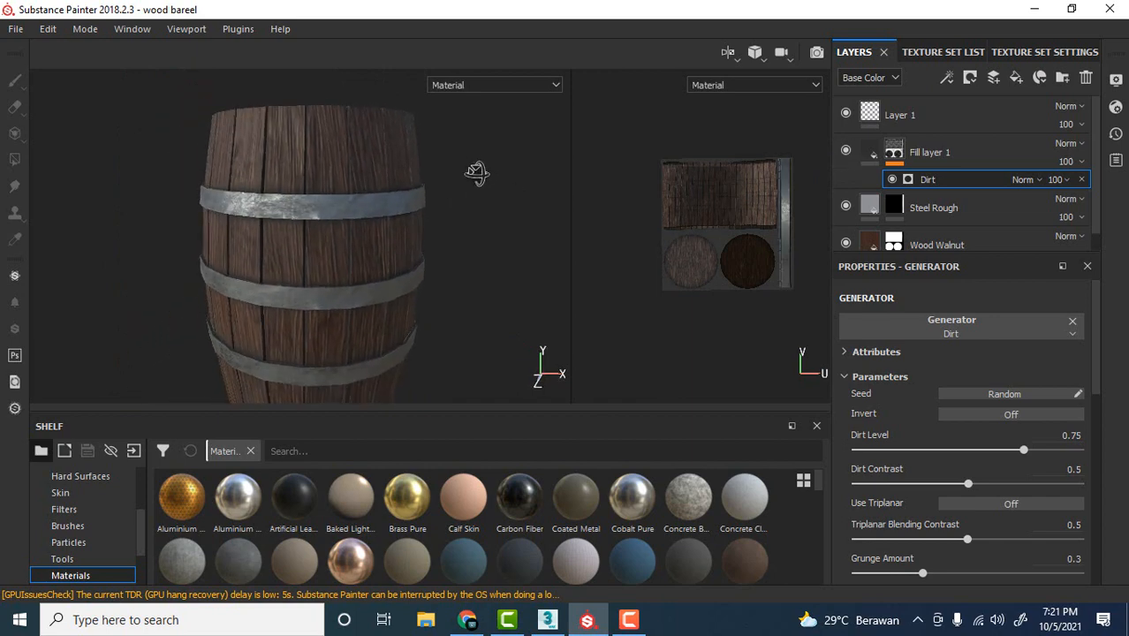
middle_click_drag(487, 153, 485, 168, "alt")
Step: Display only the Base Color channel and toggle Fill layer 1 repeatedly to compare the dirt's color on wood and hoops, leaving it shown
left_click(478, 87)
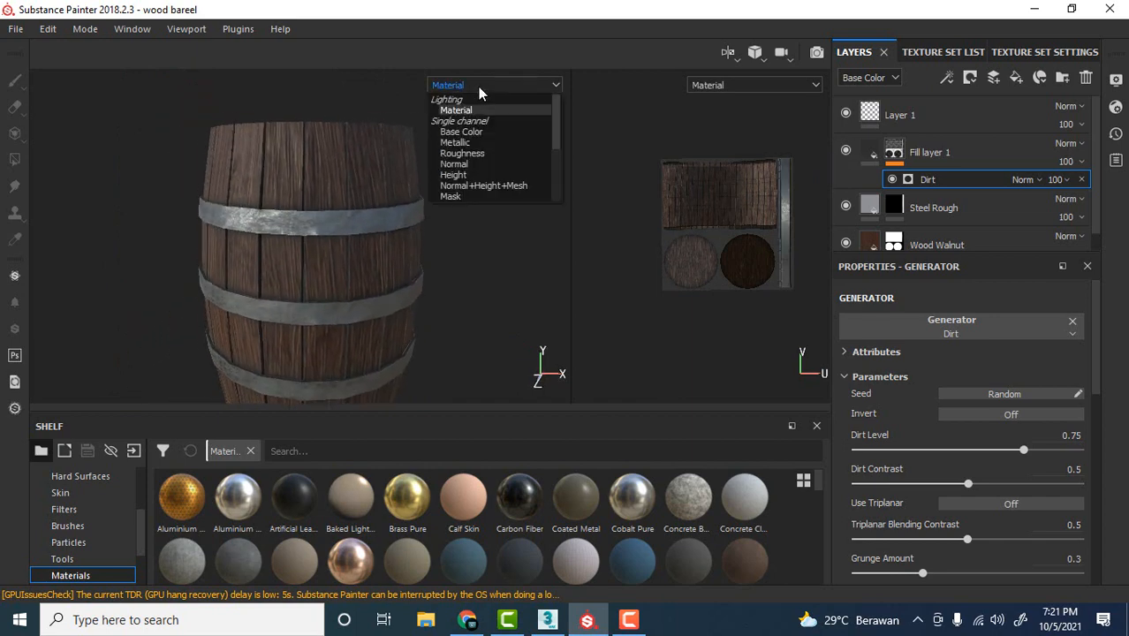
left_click(461, 132)
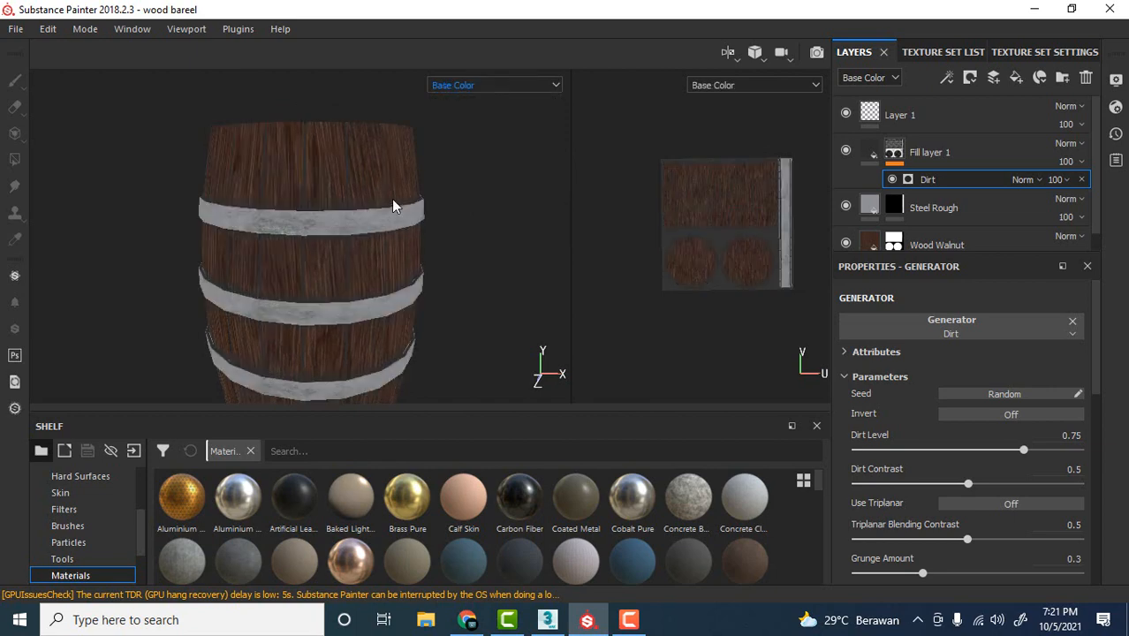
left_click(845, 152)
left_click(845, 152)
left_click(845, 152)
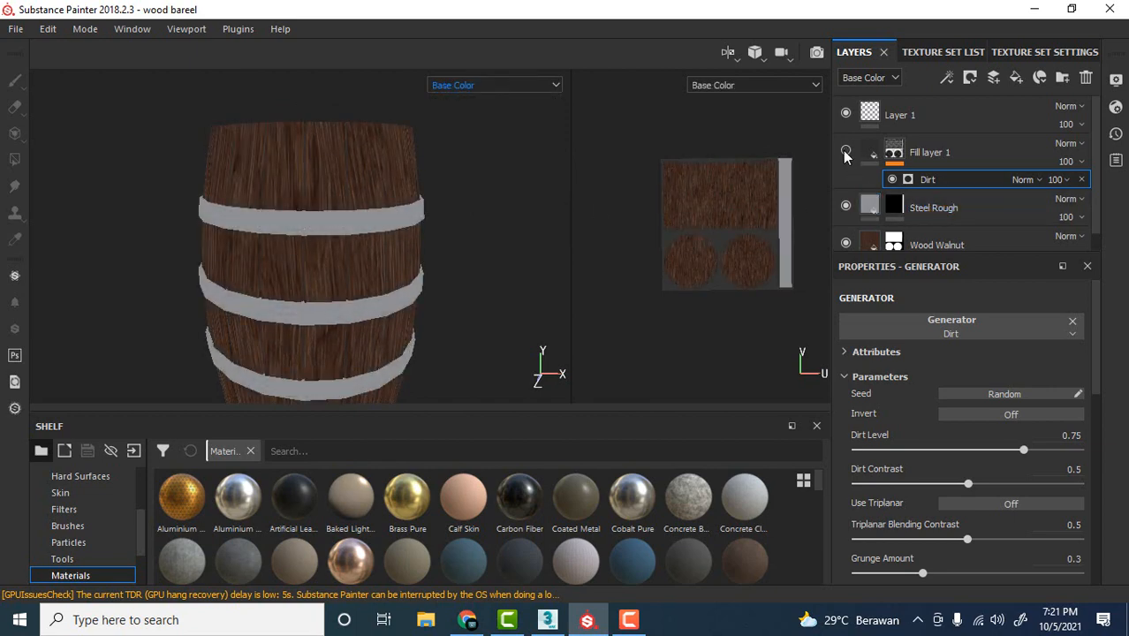
left_click(845, 152)
scroll(397, 158, "up", 3)
left_click_drag(366, 155, 325, 168, "alt")
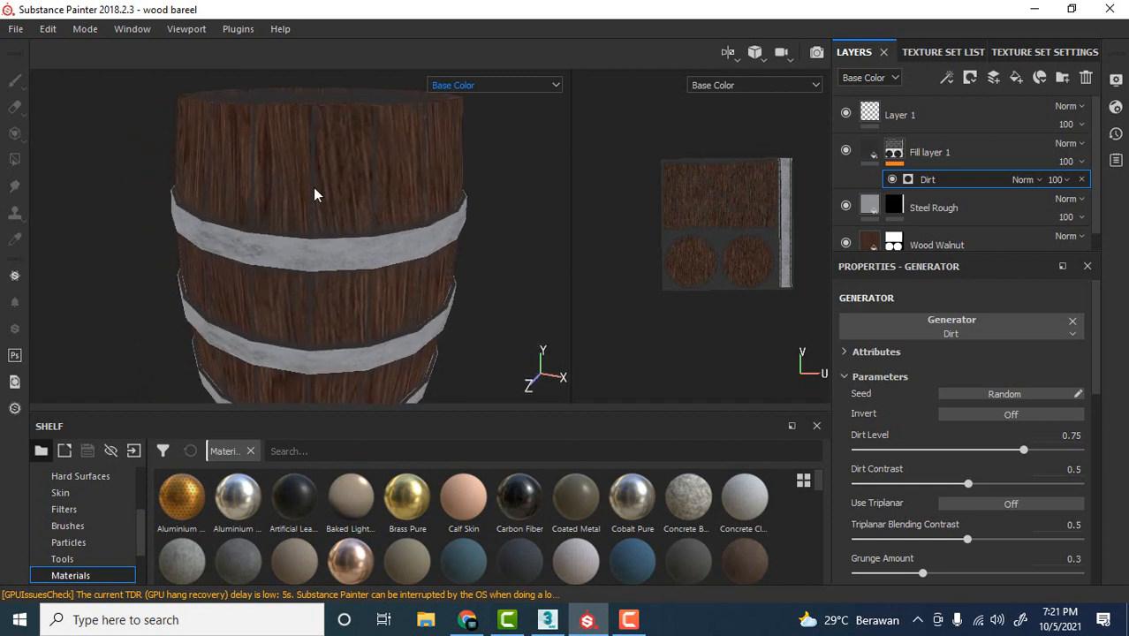
left_click(846, 152)
left_click(845, 151)
left_click(845, 152)
left_click(845, 152)
left_click(846, 151)
left_click(845, 151)
left_click(845, 152)
left_click(845, 152)
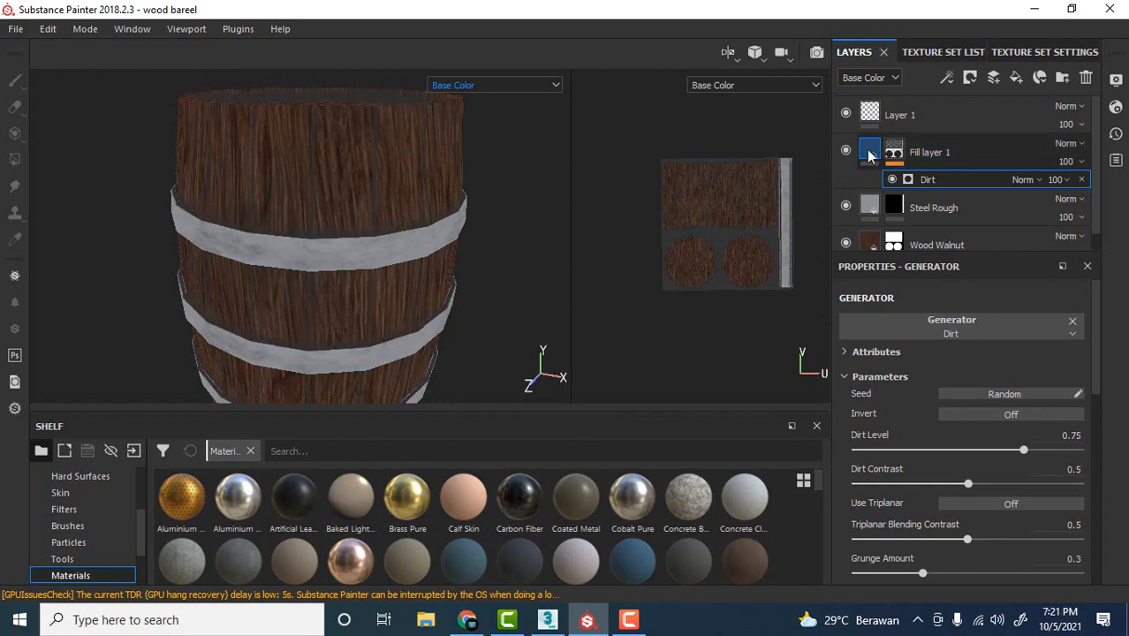
Step: Set Fill layer 1's Base Color to R, G and B 0.036
left_click(870, 152)
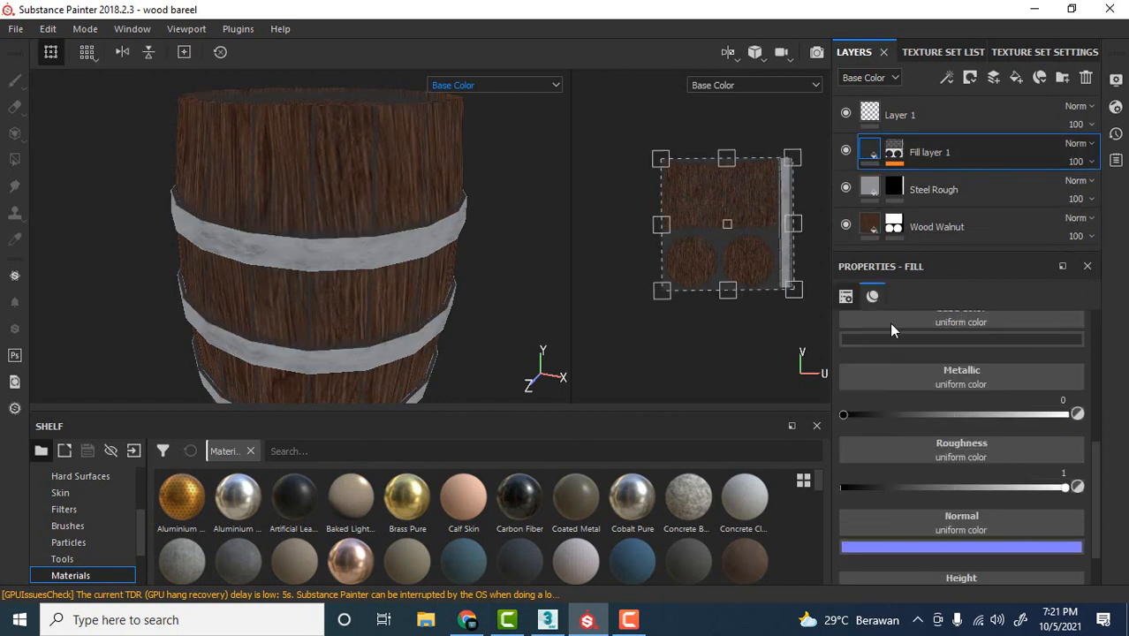
left_click_drag(481, 241, 486, 250, "alt")
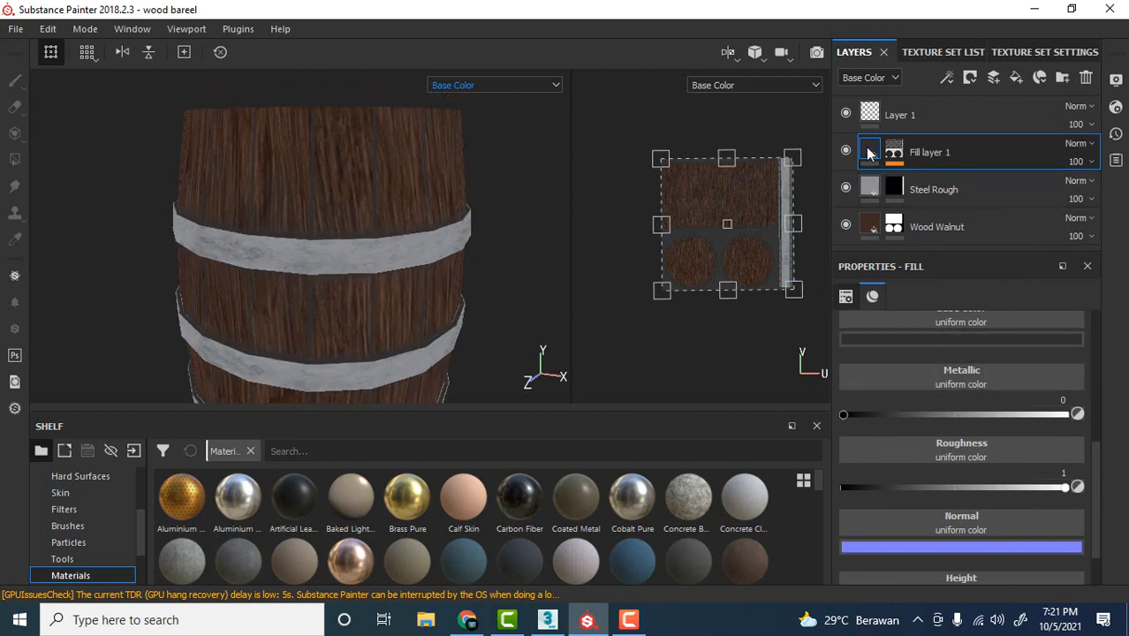
left_click(914, 339)
left_click_drag(910, 404, 904, 481)
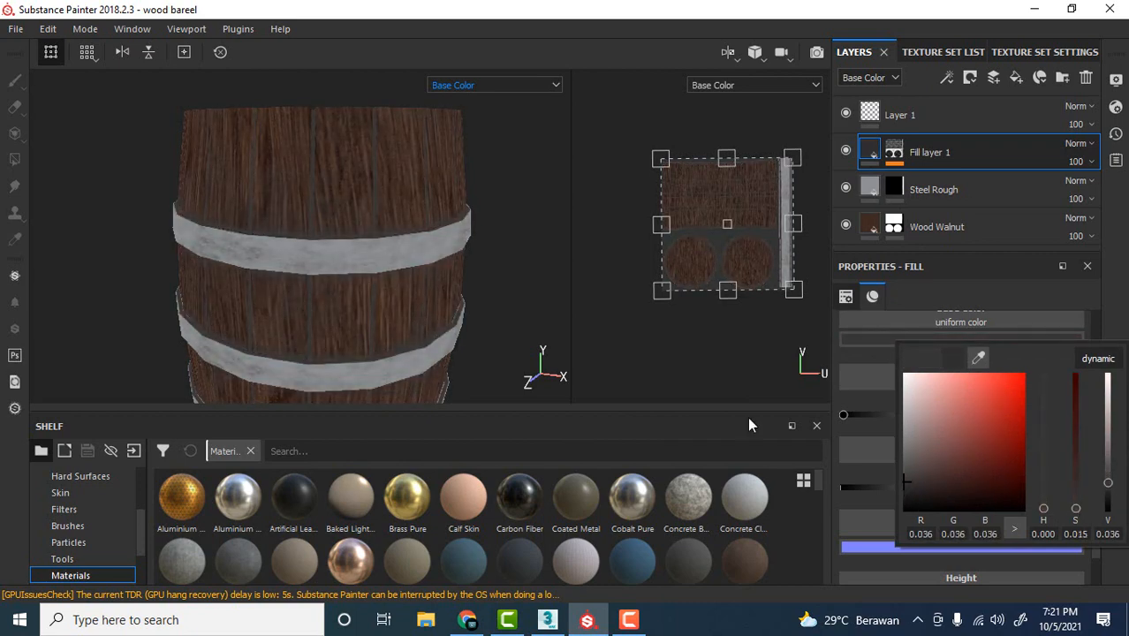
left_click_drag(457, 158, 578, 313, "alt")
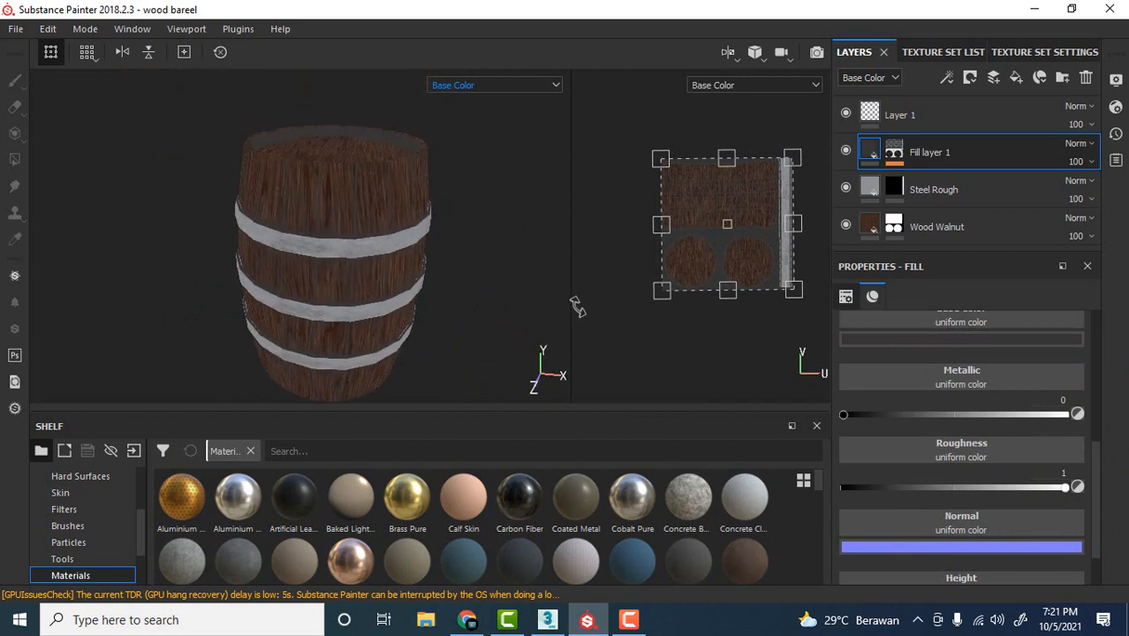
Step: Return the viewports to the Material display and inspect the upper part of the barrel
key("m")
left_click_drag(484, 218, 440, 219, "alt")
scroll(439, 219, "up", 3)
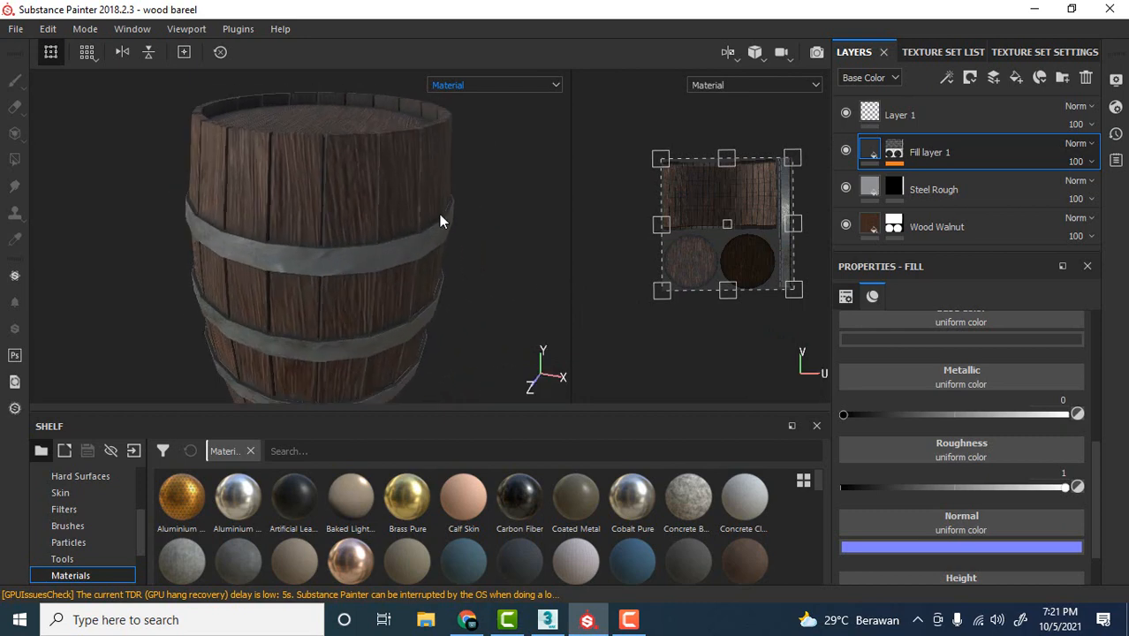
Step: Set the Dirt generator's Dirt Level to 0.8, Dirt Contrast to 0.47, Triplanar Blending Contrast to 0.48 and Grunge Amount to 0.19
left_click(893, 153)
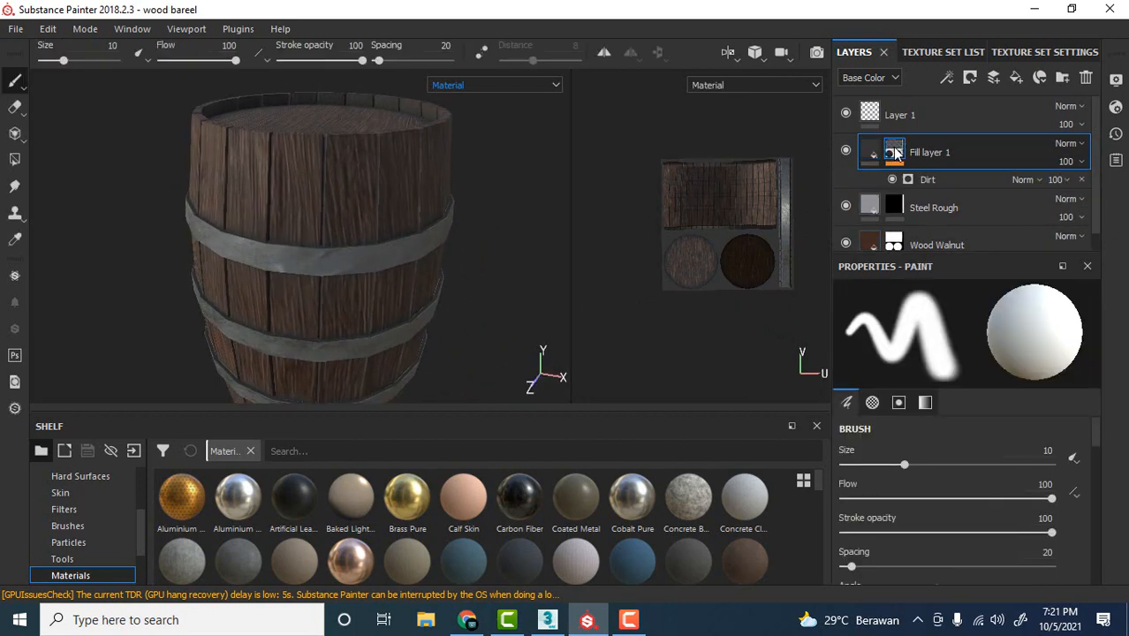
left_click(939, 180)
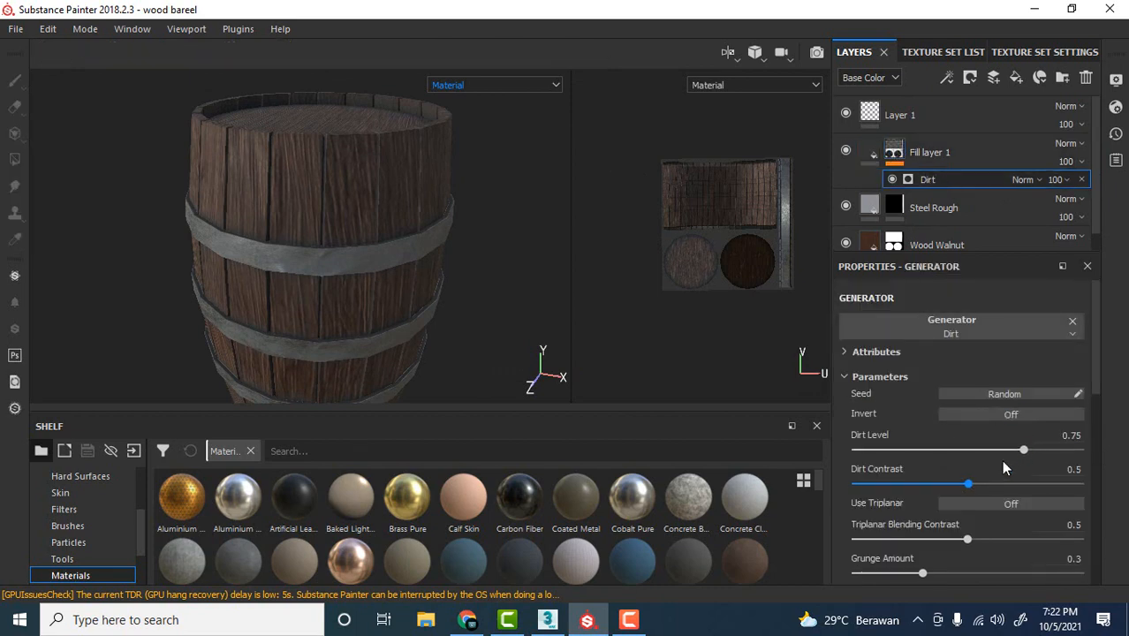
mouse_move(1025, 451)
left_mouse_down()
mouse_move(1072, 451)
mouse_move(900, 450)
mouse_move(1051, 453)
mouse_move(998, 452)
mouse_move(1039, 452)
left_mouse_up()
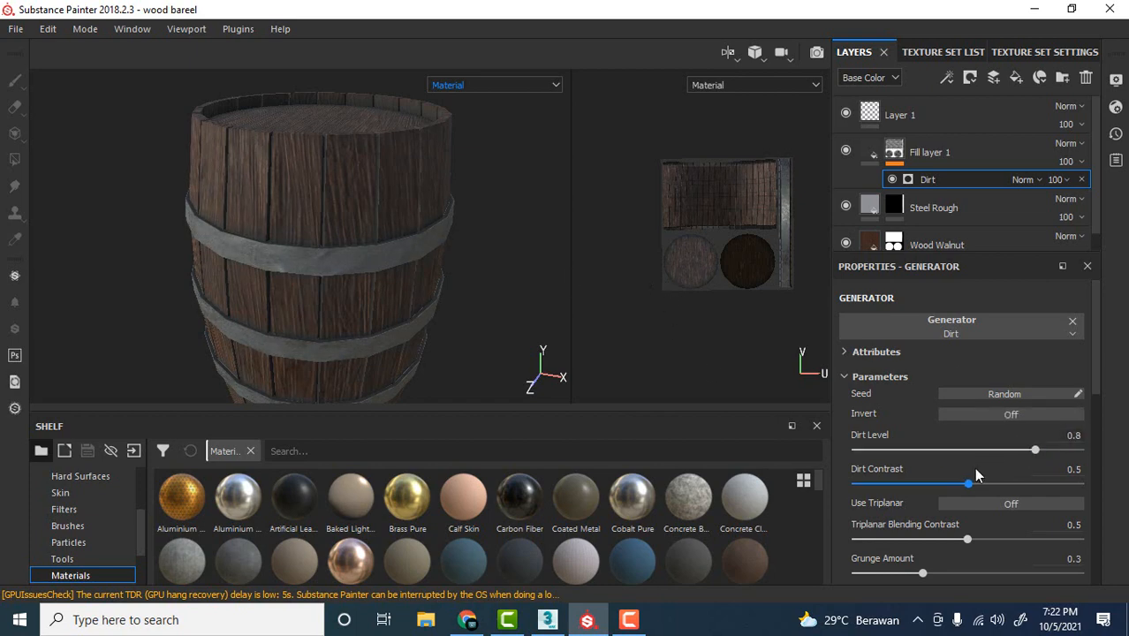
left_click_drag(969, 486, 960, 485)
left_click_drag(967, 539, 962, 541)
scroll(959, 541, "down", 2)
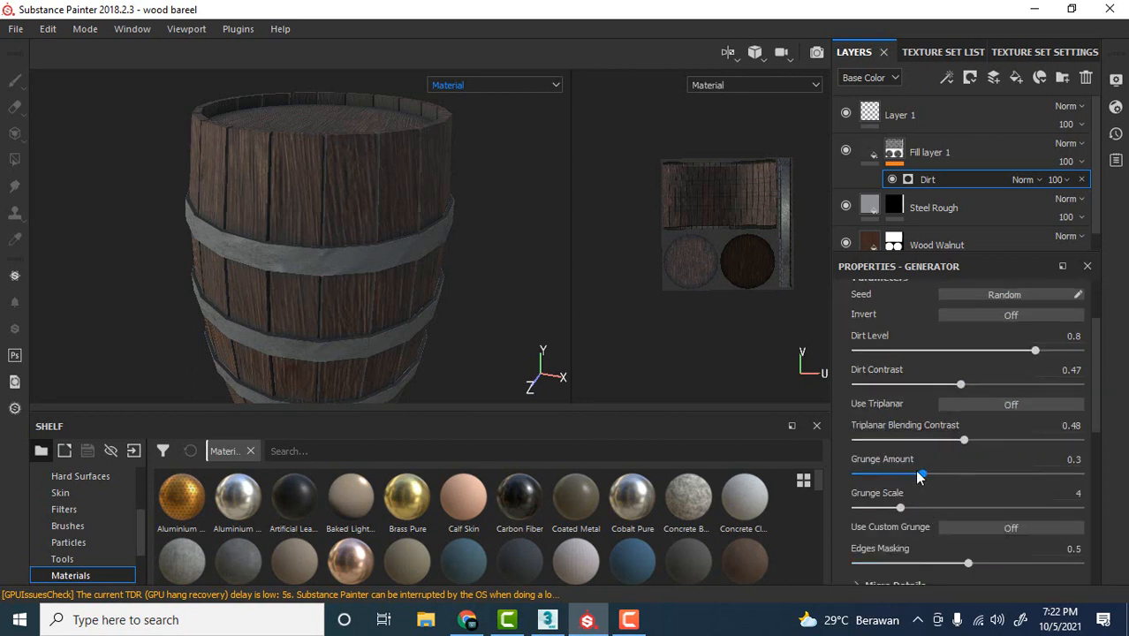
left_click_drag(921, 474, 896, 489)
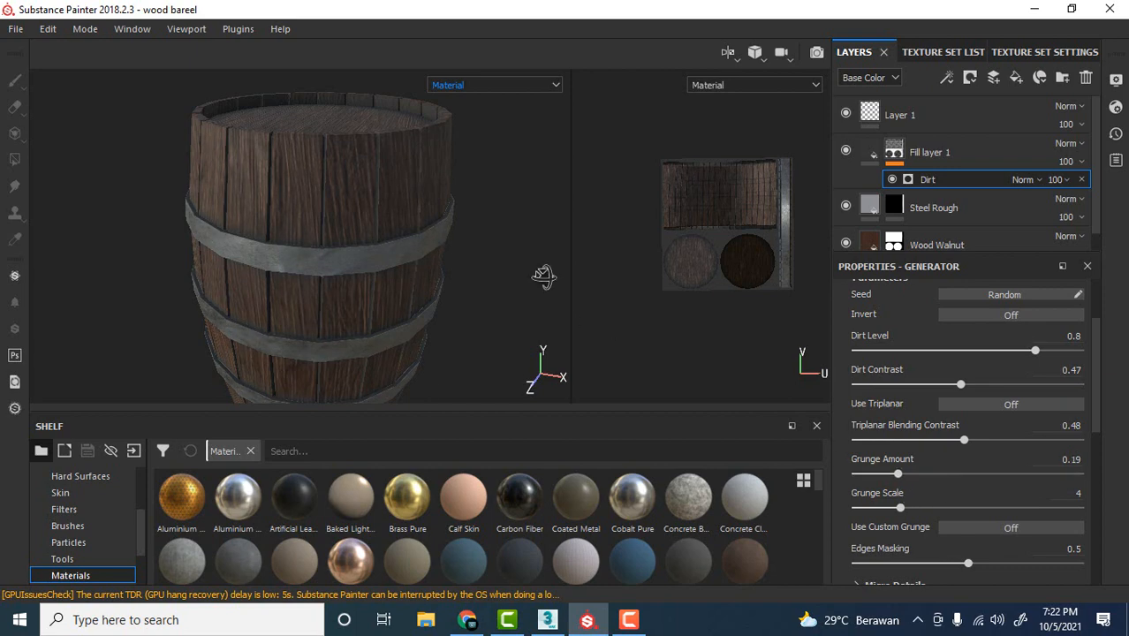
left_click_drag(541, 272, 439, 182, "alt")
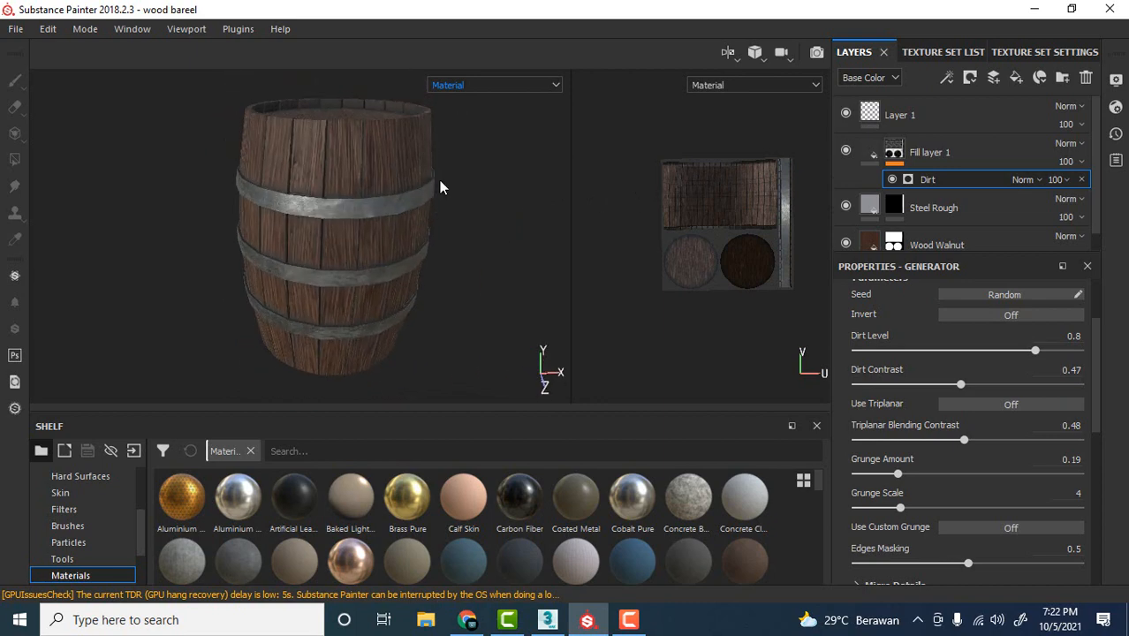